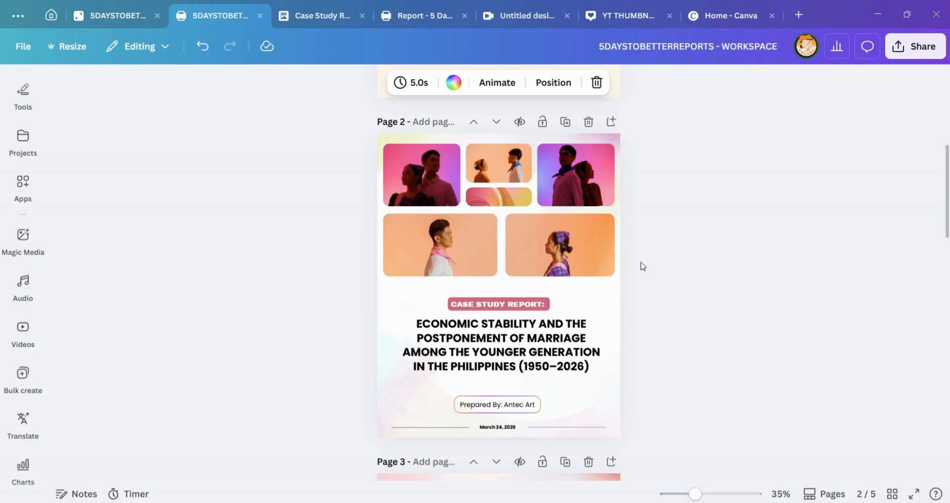
Step: Review the case study cover page in the workspace design and the finished pages of the Report - 5 Days to Better Reports design
{"action": "scroll", "coordinate": [521, 156], "scroll_direction": "down", "scroll_amount": 4}
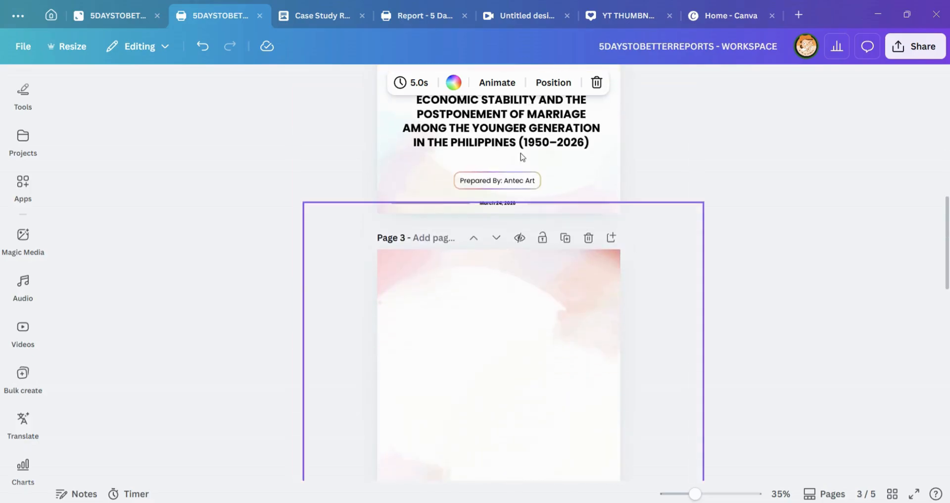
{"action": "scroll", "coordinate": [520, 276], "scroll_direction": "up", "scroll_amount": 8}
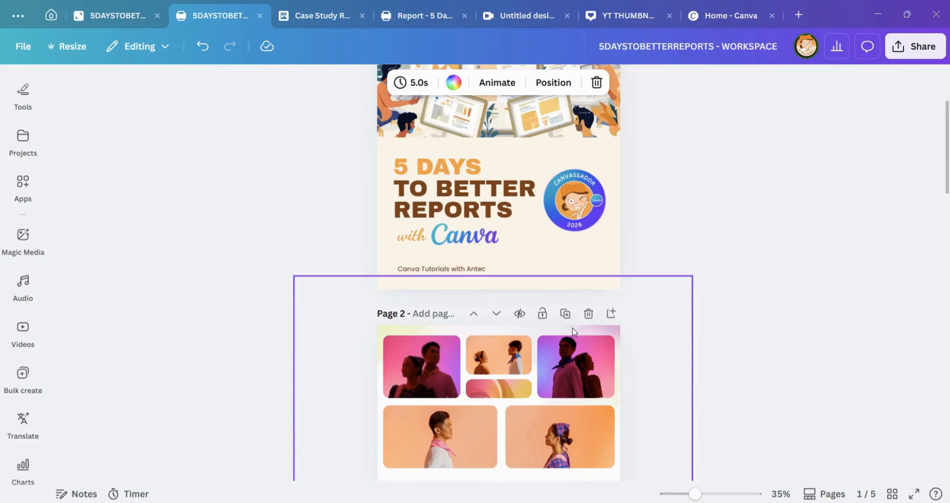
{"action": "scroll", "coordinate": [628, 293], "scroll_direction": "down", "scroll_amount": 4}
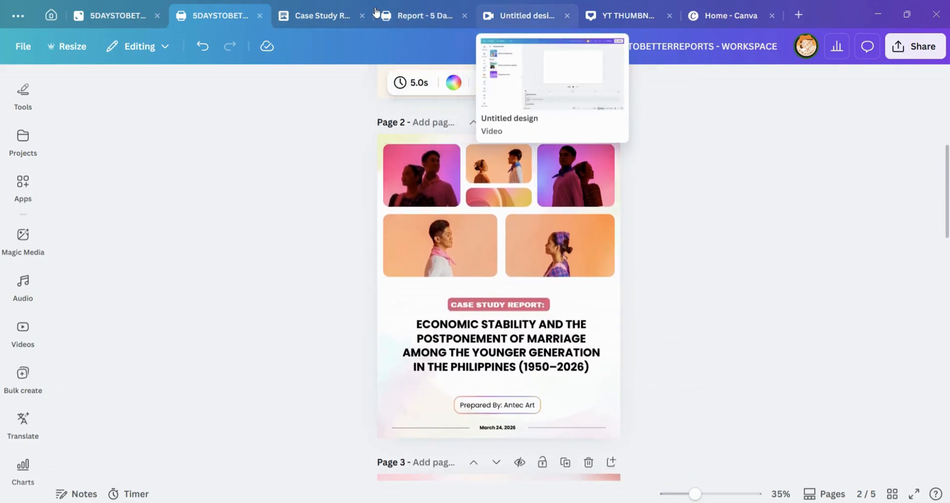
{"action": "left_click", "coordinate": [422, 14]}
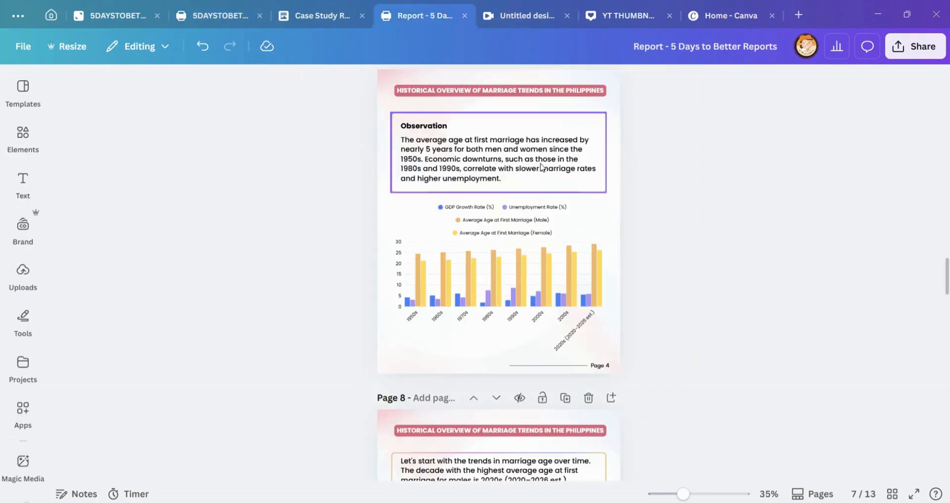
{"action": "scroll", "coordinate": [540, 167], "scroll_direction": "up", "scroll_amount": 12}
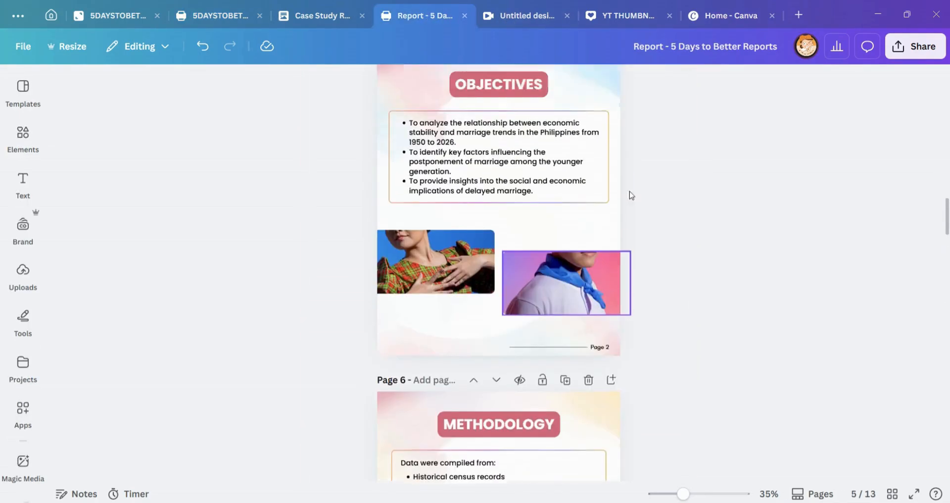
{"action": "scroll", "coordinate": [631, 195], "scroll_direction": "up", "scroll_amount": 7}
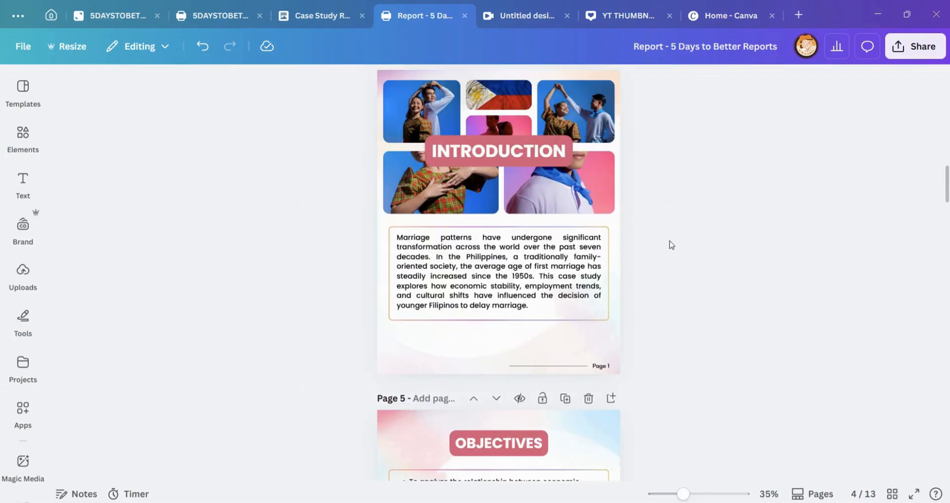
{"action": "scroll", "coordinate": [674, 241], "scroll_direction": "up", "scroll_amount": 6}
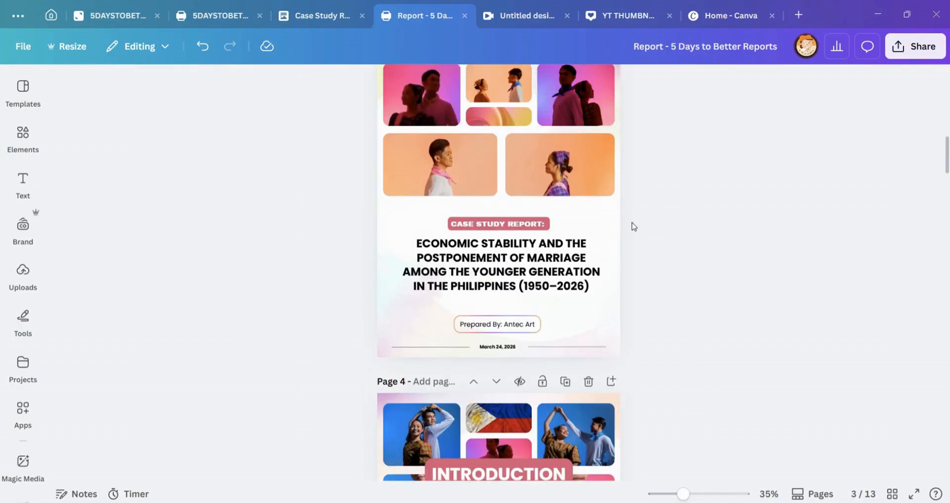
{"action": "scroll", "coordinate": [633, 228], "scroll_direction": "up", "scroll_amount": 2}
{"action": "scroll", "coordinate": [638, 237], "scroll_direction": "down", "scroll_amount": 7}
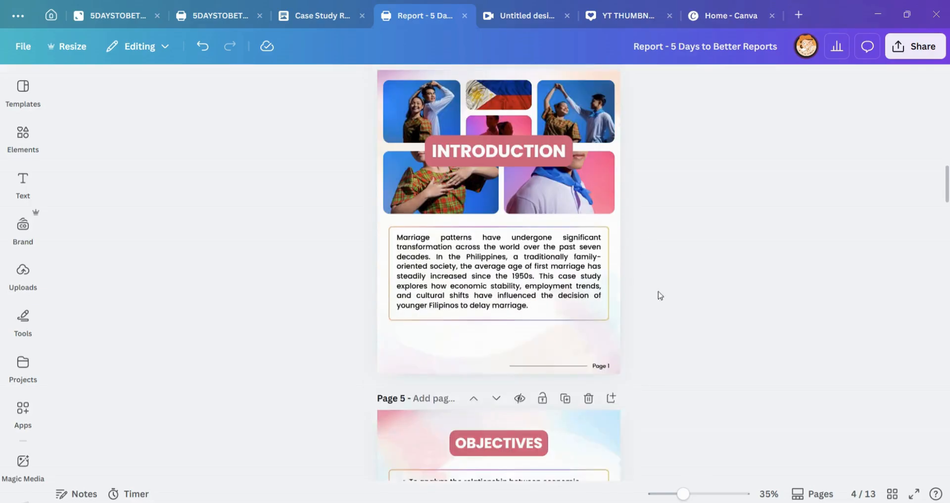
{"action": "scroll", "coordinate": [711, 187], "scroll_direction": "up", "scroll_amount": 3}
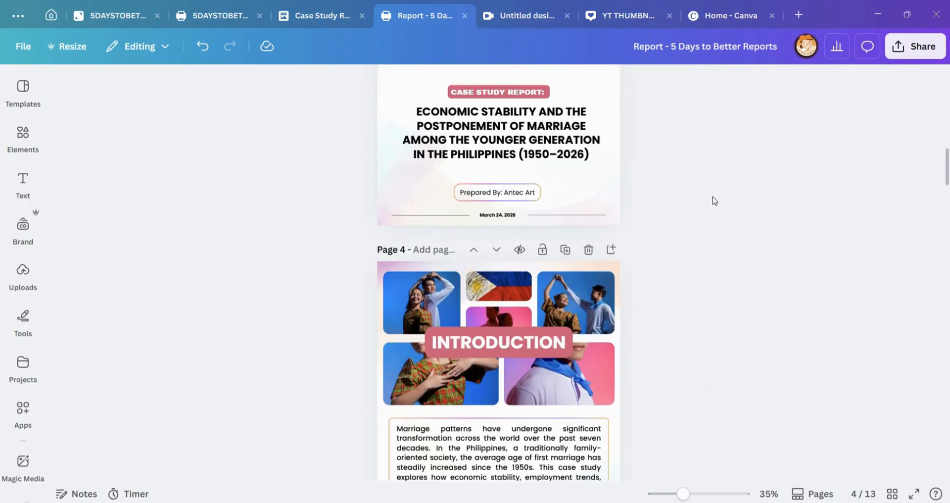
{"action": "scroll", "coordinate": [715, 200], "scroll_direction": "up", "scroll_amount": 1}
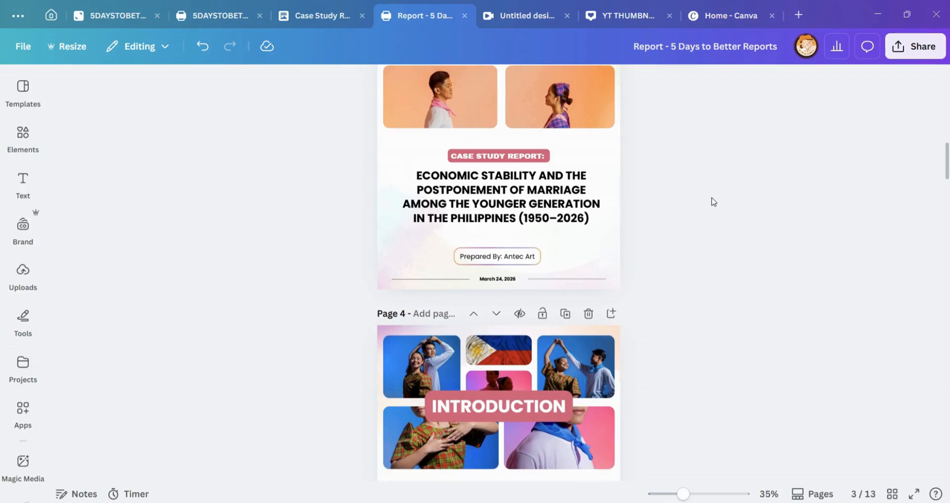
{"action": "scroll", "coordinate": [714, 227], "scroll_direction": "up", "scroll_amount": 1}
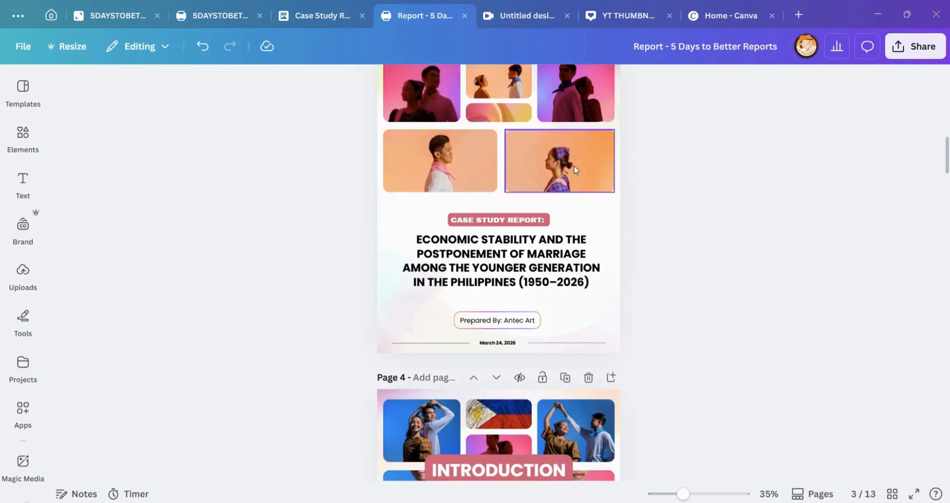
{"action": "scroll", "coordinate": [650, 247], "scroll_direction": "up", "scroll_amount": 1}
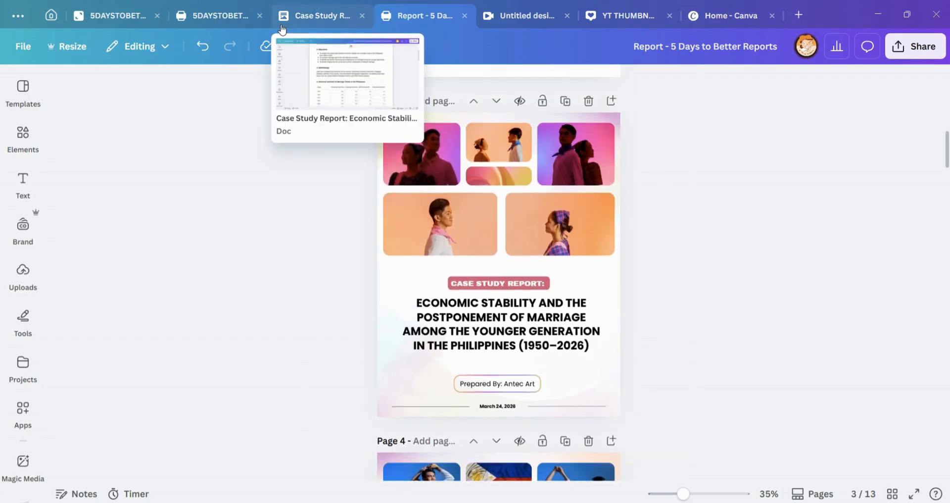
Step: Add a yellow circle in the empty area above the title on the 5DAYSTOBETTERREPORTS WITH CANVA - WHITEBOARD design
{"action": "left_click", "coordinate": [95, 18]}
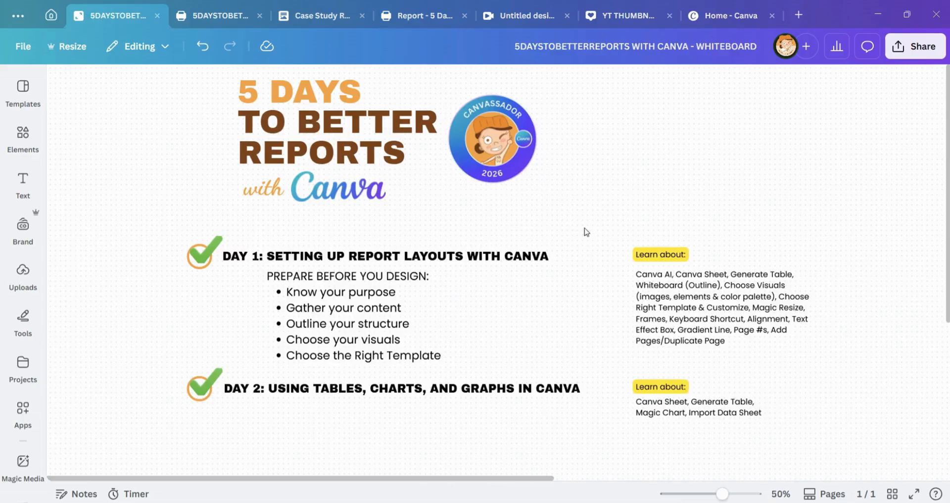
{"action": "scroll", "coordinate": [667, 214], "scroll_direction": "up", "scroll_amount": 6}
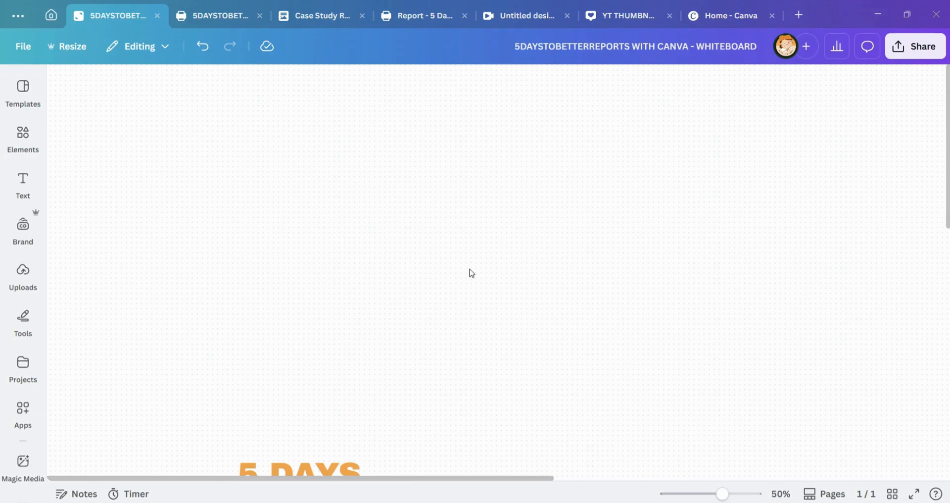
{"action": "scroll", "coordinate": [526, 270], "scroll_direction": "down", "scroll_amount": 3}
{"action": "scroll", "coordinate": [517, 255], "scroll_direction": "up", "scroll_amount": 3}
{"action": "key", "text": "c"}
{"action": "left_click_drag", "start_coordinate": [477, 270], "coordinate": [326, 120]}
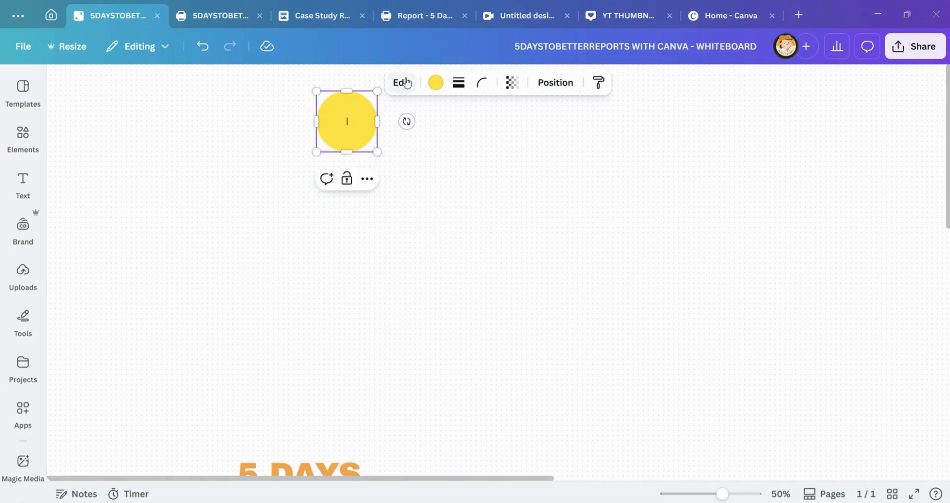
{"action": "left_click", "coordinate": [438, 134]}
{"action": "left_click", "coordinate": [365, 131]}
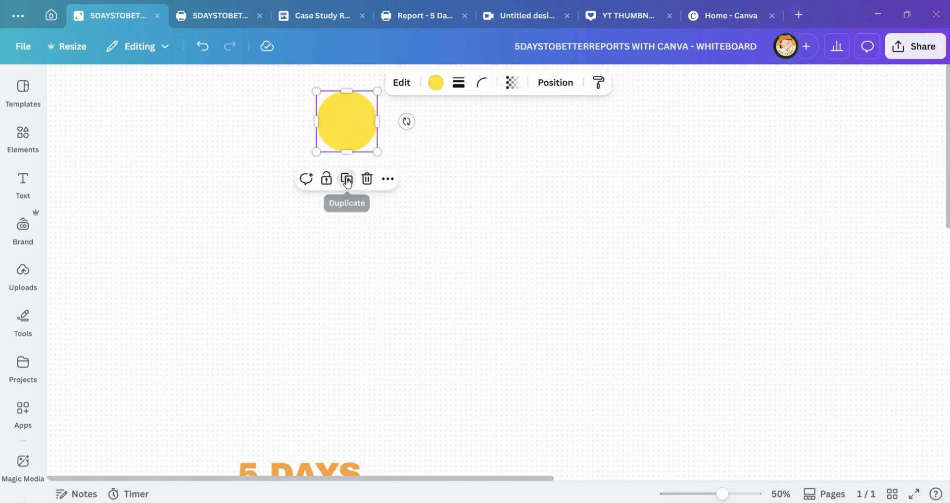
Step: Duplicate the yellow circle, place the copy beside it, and change the copy's shape to a square
{"action": "left_click", "coordinate": [342, 179]}
{"action": "mouse_move", "coordinate": [403, 132]}
{"action": "left_mouse_down"}
{"action": "mouse_move", "coordinate": [433, 114]}
{"action": "mouse_move", "coordinate": [418, 133]}
{"action": "left_mouse_up"}
{"action": "left_click", "coordinate": [406, 91]}
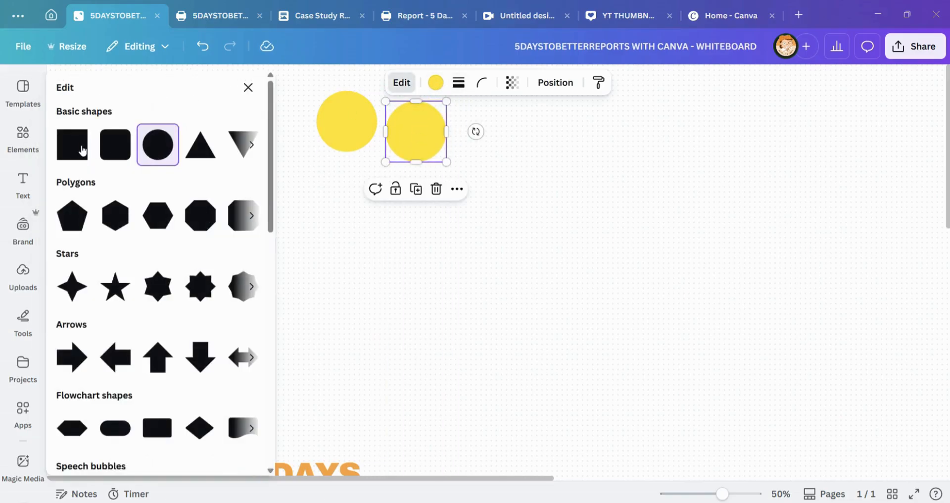
{"action": "left_click", "coordinate": [71, 149]}
{"action": "left_click", "coordinate": [544, 148]}
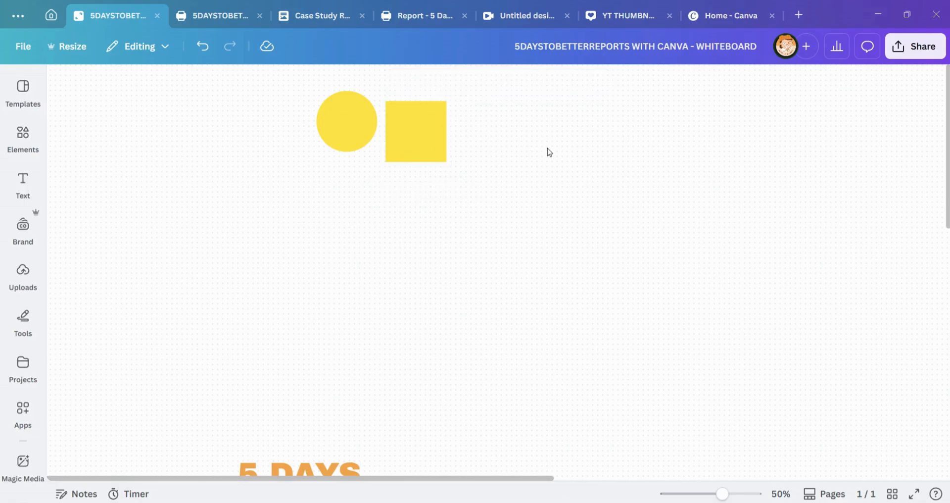
Step: Align the square level with the circle and place a duplicate of the square directly below the circle
{"action": "left_click_drag", "start_coordinate": [409, 156], "coordinate": [407, 210]}
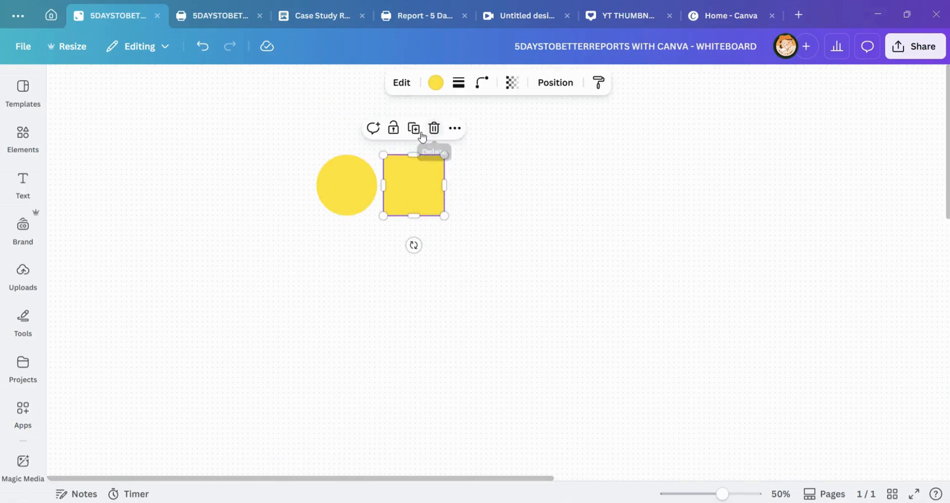
{"action": "left_click_drag", "start_coordinate": [412, 175], "coordinate": [348, 258]}
{"action": "left_click", "coordinate": [510, 193]}
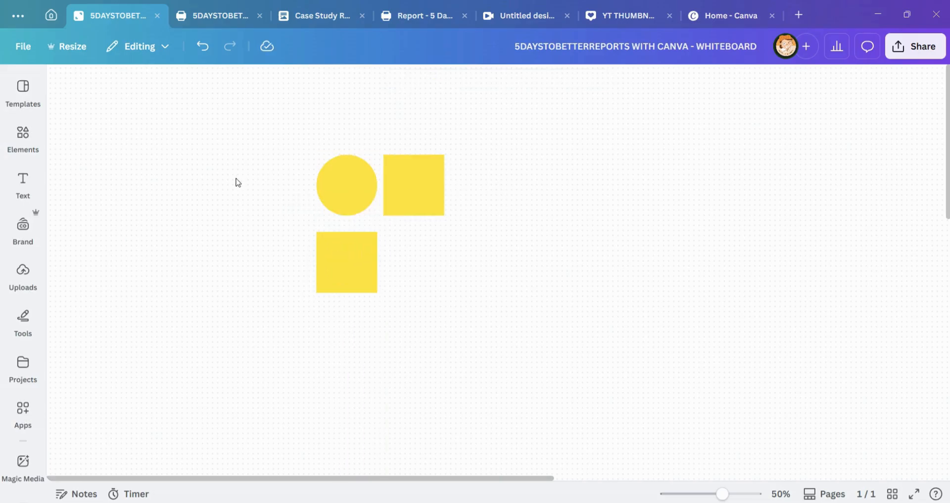
Step: Label the circle "Picture" and the square beside it "Body Text"
{"action": "left_click", "coordinate": [348, 183]}
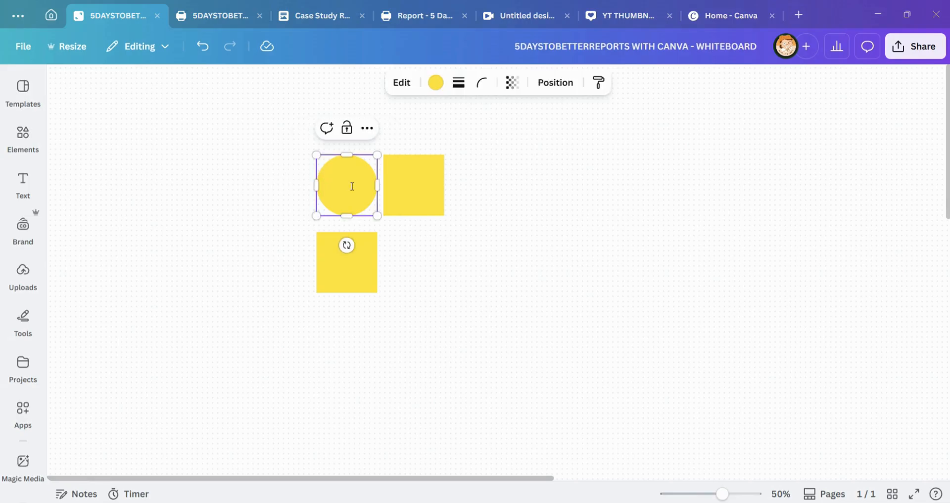
{"action": "type", "text": "Picture"}
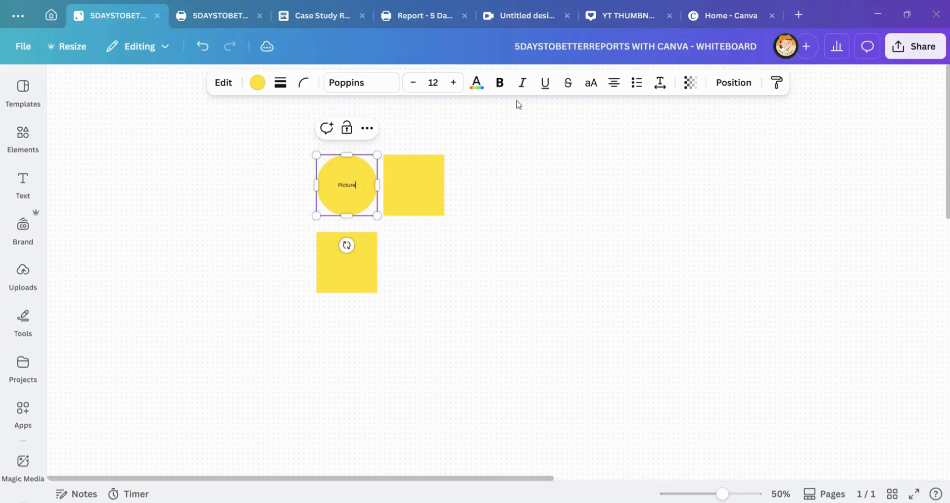
{"action": "left_click", "coordinate": [420, 197]}
{"action": "type", "text": "Body Text"}
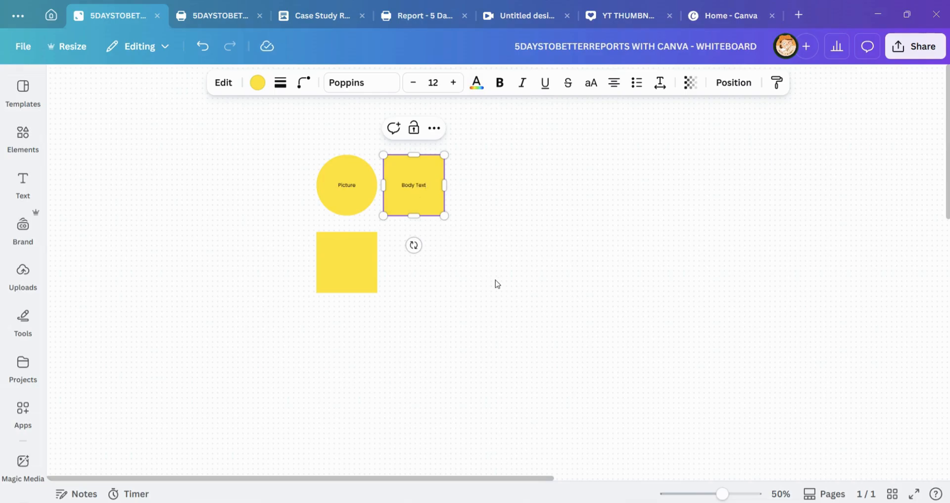
{"action": "left_click", "coordinate": [498, 283]}
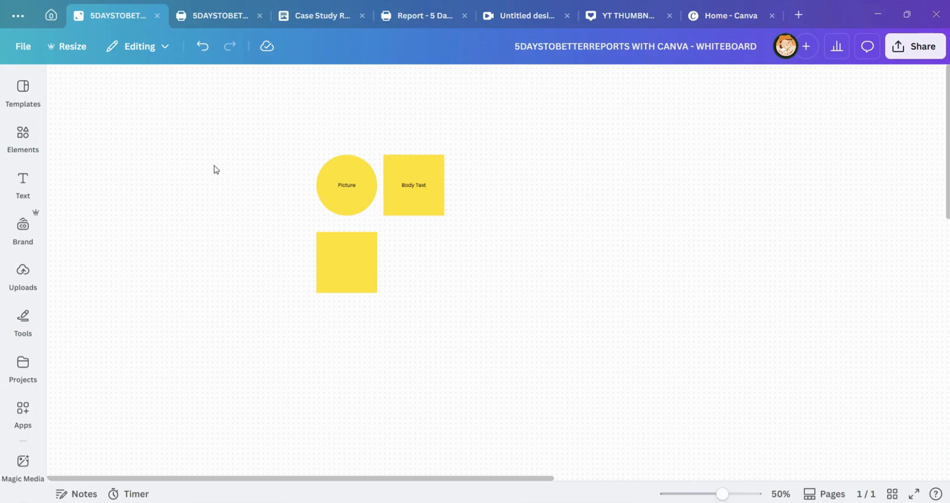
Step: Reduce the height of the square below the circle to make it a thin rectangle
{"action": "left_click_drag", "start_coordinate": [221, 152], "coordinate": [420, 297]}
{"action": "left_click", "coordinate": [575, 214]}
{"action": "left_click", "coordinate": [357, 274]}
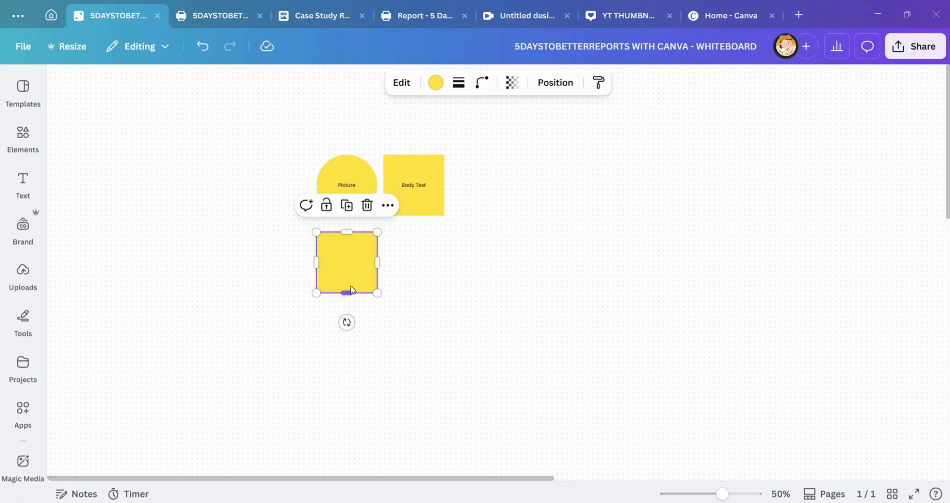
{"action": "left_click_drag", "start_coordinate": [346, 292], "coordinate": [346, 253]}
{"action": "left_click", "coordinate": [413, 257]}
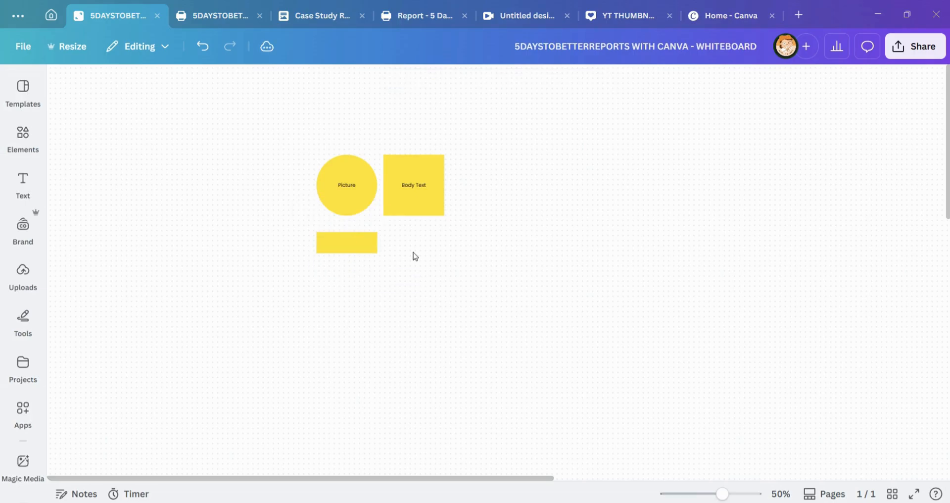
Step: Try a text label in the thin rectangle, and delete all three shapes from the whiteboard
{"action": "left_click", "coordinate": [349, 241]}
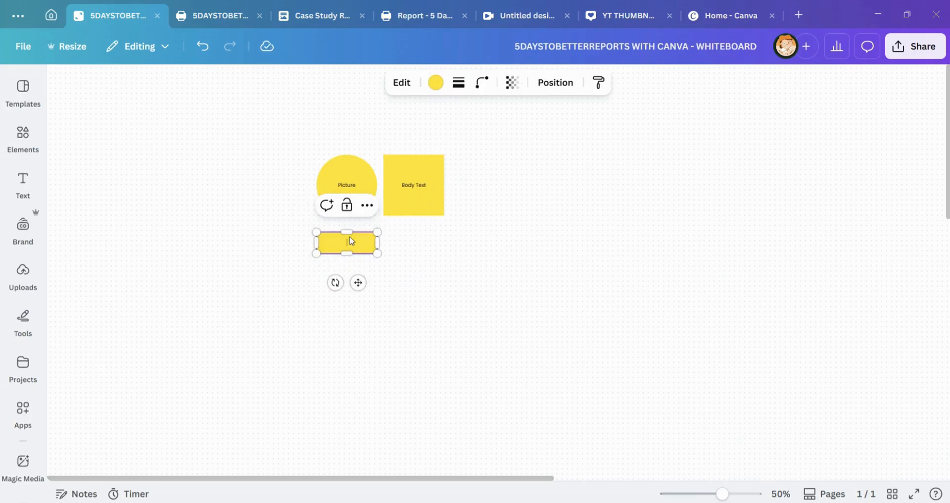
{"action": "type", "text": "Sub"}
{"action": "key", "text": "BackSpace"}
{"action": "key", "text": "BackSpace"}
{"action": "mouse_move", "coordinate": [364, 250]}
{"action": "left_mouse_down"}
{"action": "mouse_move", "coordinate": [371, 282]}
{"action": "mouse_move", "coordinate": [363, 243]}
{"action": "left_mouse_up"}
{"action": "left_click_drag", "start_coordinate": [200, 159], "coordinate": [520, 336]}
{"action": "key", "text": "Delete"}
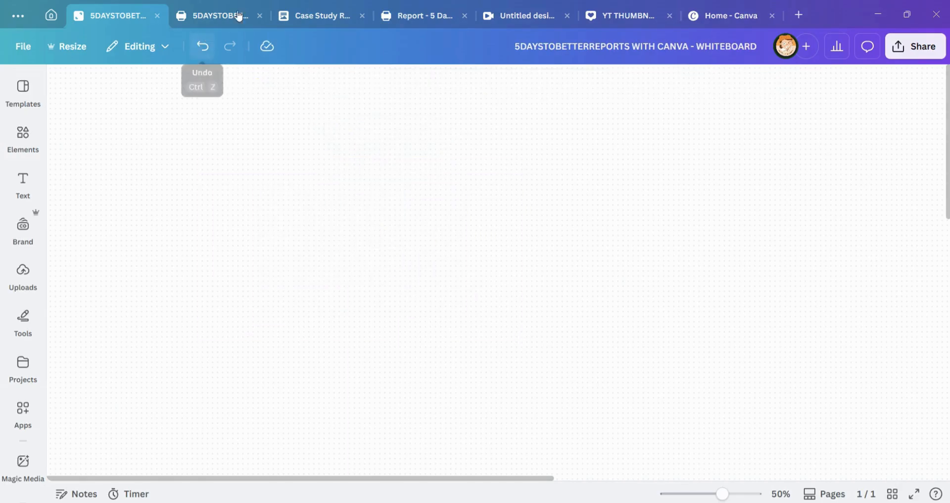
Step: Review the layout of the Report - 5 Days to Better Reports design from the cover to the charts around page 9
{"action": "left_click", "coordinate": [418, 17]}
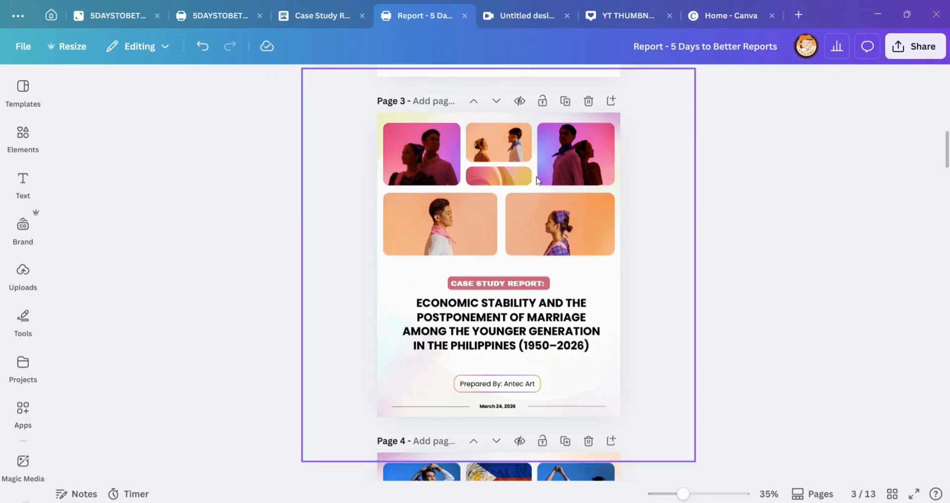
{"action": "scroll", "coordinate": [557, 189], "scroll_direction": "down", "scroll_amount": 1}
{"action": "scroll", "coordinate": [557, 189], "scroll_direction": "down", "scroll_amount": 10}
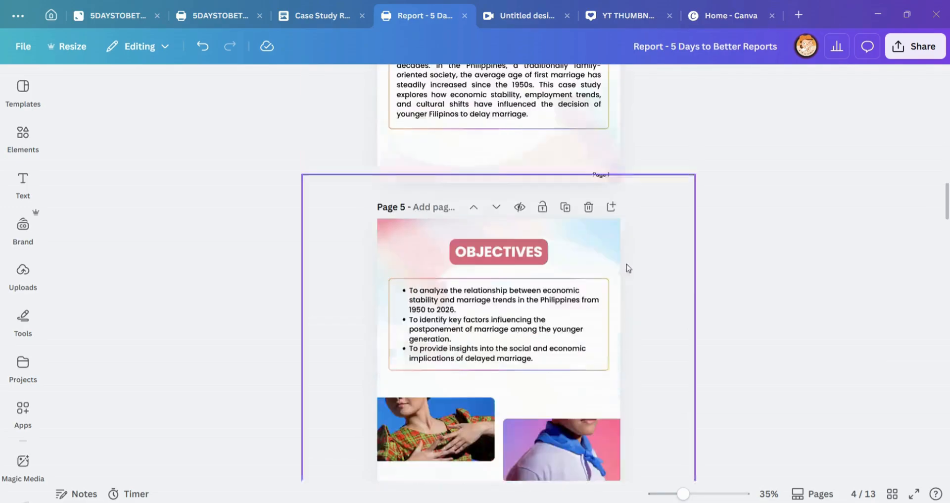
{"action": "scroll", "coordinate": [581, 280], "scroll_direction": "down", "scroll_amount": 20}
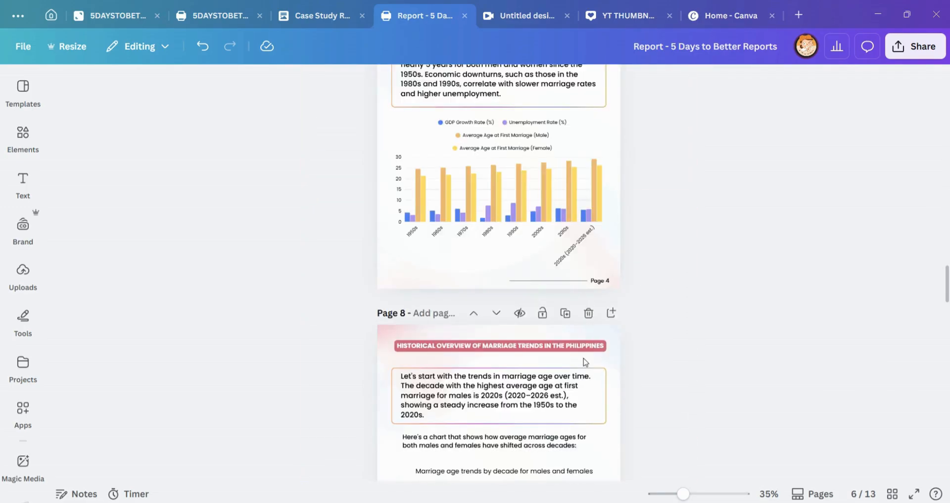
{"action": "scroll", "coordinate": [586, 347], "scroll_direction": "down", "scroll_amount": 2}
{"action": "scroll", "coordinate": [569, 287], "scroll_direction": "up", "scroll_amount": 2}
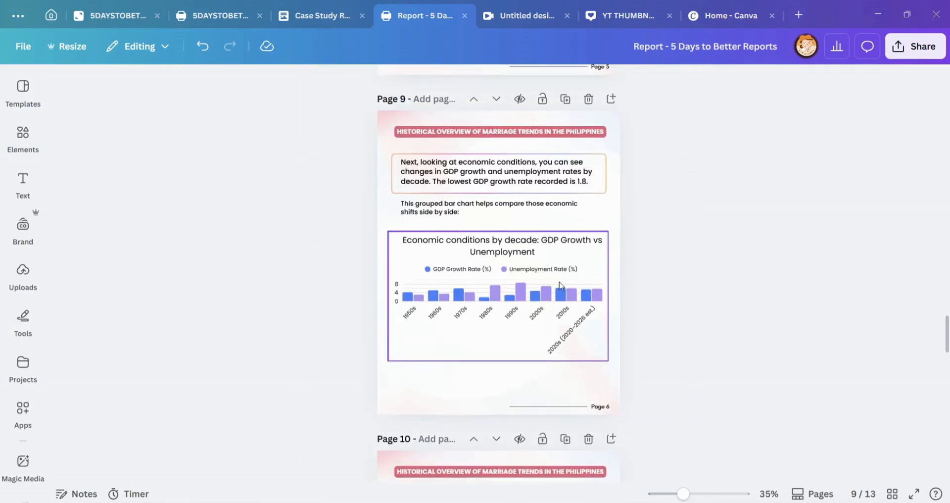
{"action": "scroll", "coordinate": [531, 287], "scroll_direction": "up", "scroll_amount": 2}
{"action": "scroll", "coordinate": [547, 325], "scroll_direction": "down", "scroll_amount": 2}
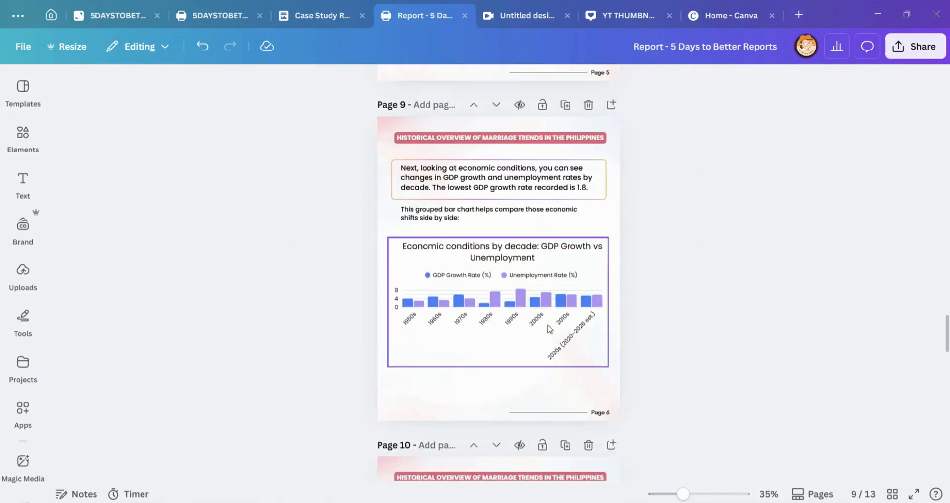
Step: Widen the GDP Growth vs Unemployment chart on page 9 to the page's right edge, and undo the last adjustment
{"action": "left_click", "coordinate": [607, 287]}
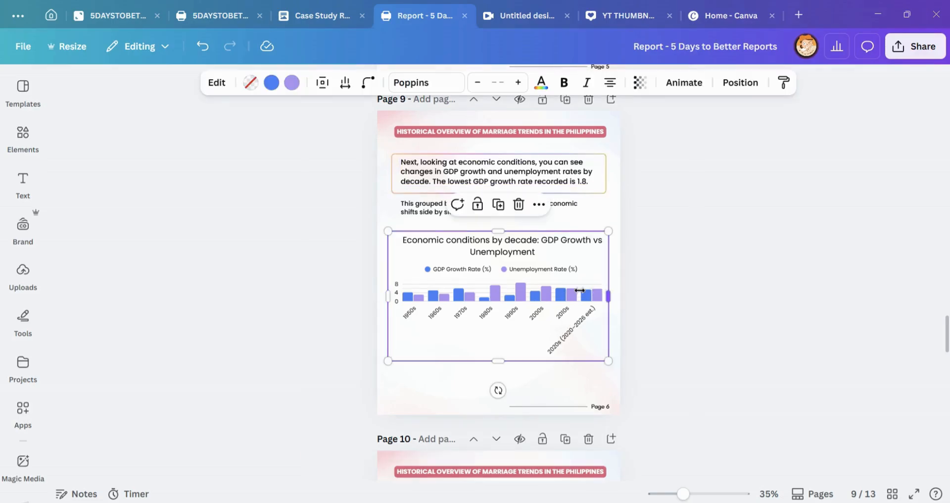
{"action": "left_click_drag", "start_coordinate": [580, 290], "coordinate": [620, 297]}
{"action": "left_click_drag", "start_coordinate": [390, 296], "coordinate": [392, 296]}
{"action": "left_click_drag", "start_coordinate": [498, 299], "coordinate": [502, 300]}
{"action": "key", "text": "ctrl+z"}
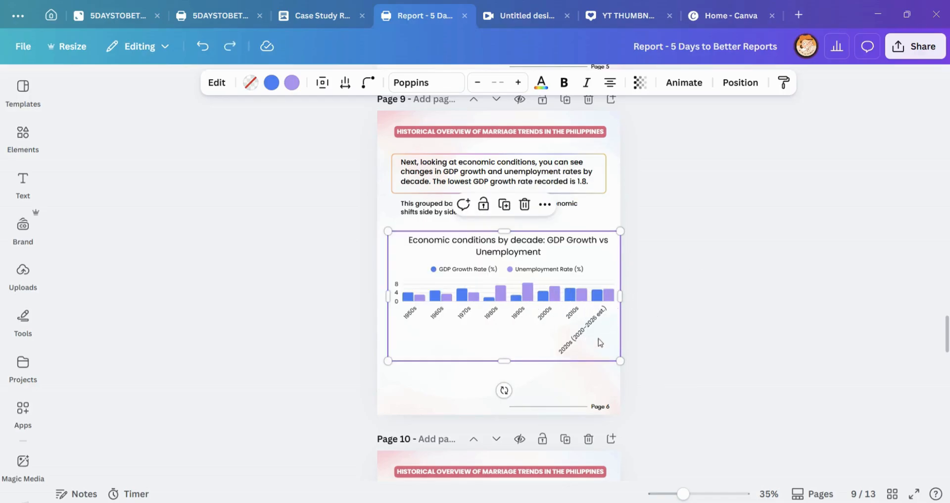
Step: Shift the GDP Growth vs Unemployment chart on page 9 slightly left, towards the page's horizontal centre
{"action": "left_click_drag", "start_coordinate": [600, 342], "coordinate": [598, 341]}
{"action": "left_click", "coordinate": [694, 310]}
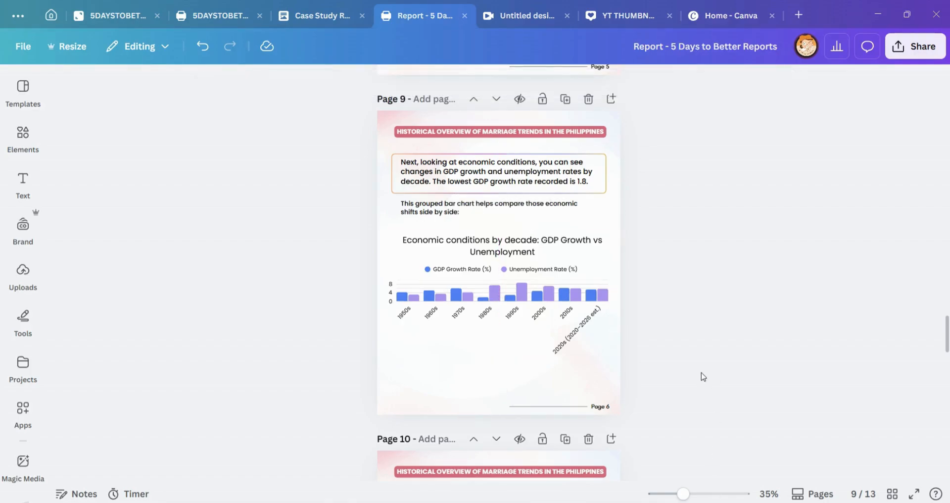
Step: Return to the cover on page 3 and examine its layout by selecting the title, the photo grid and the background image
{"action": "scroll", "coordinate": [708, 391], "scroll_direction": "up", "scroll_amount": 15}
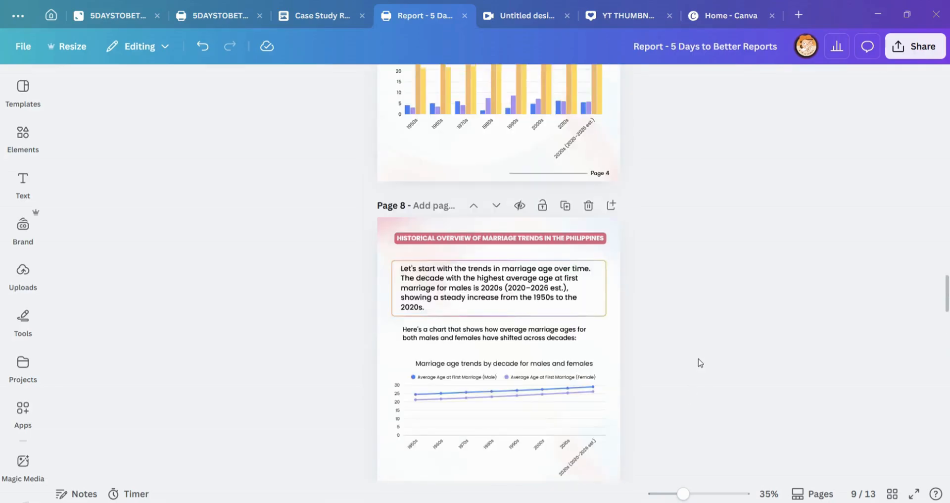
{"action": "scroll", "coordinate": [700, 362], "scroll_direction": "up", "scroll_amount": 10}
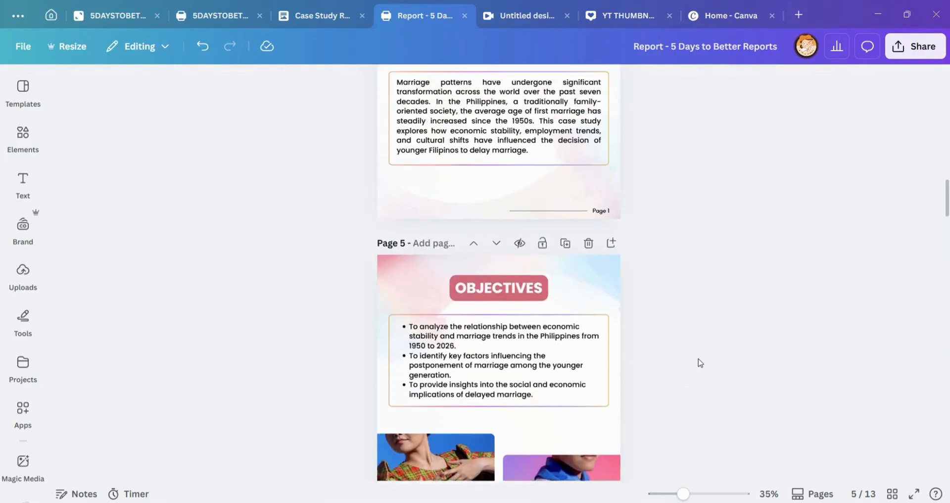
{"action": "scroll", "coordinate": [700, 363], "scroll_direction": "up", "scroll_amount": 4}
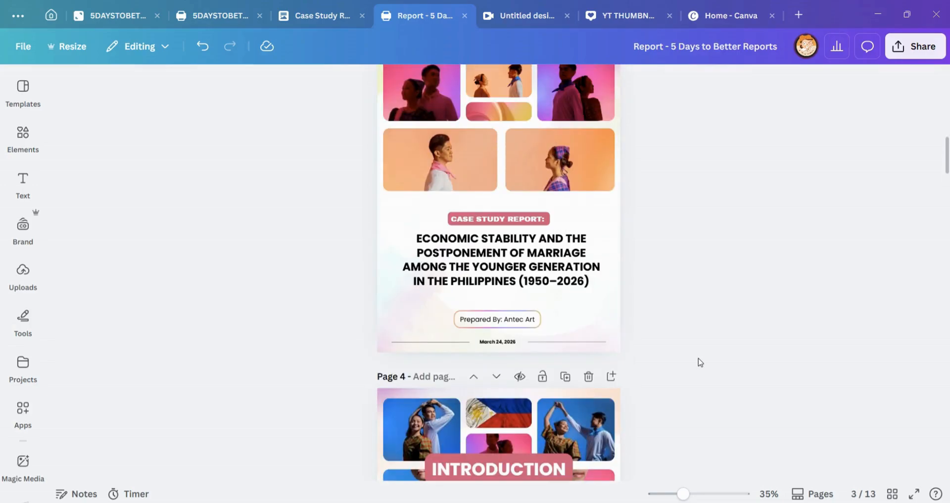
{"action": "scroll", "coordinate": [712, 363], "scroll_direction": "up", "scroll_amount": 3}
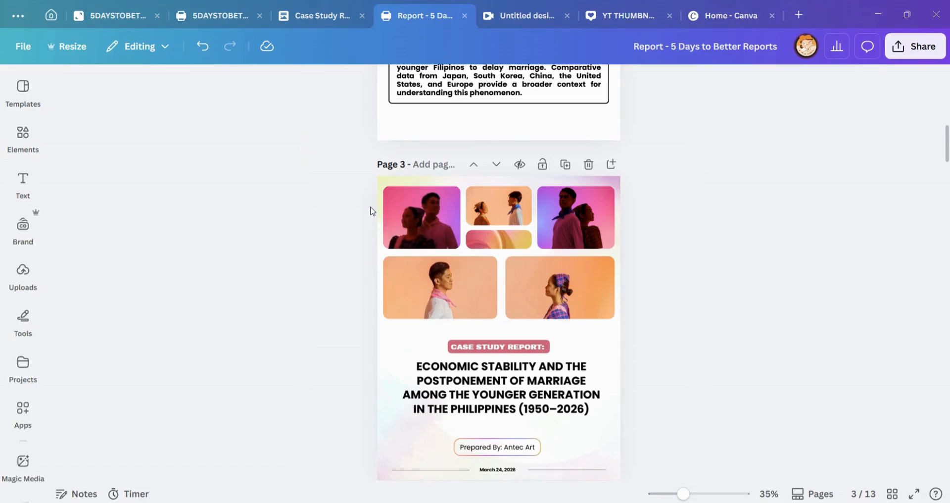
{"action": "scroll", "coordinate": [581, 227], "scroll_direction": "down", "scroll_amount": 1}
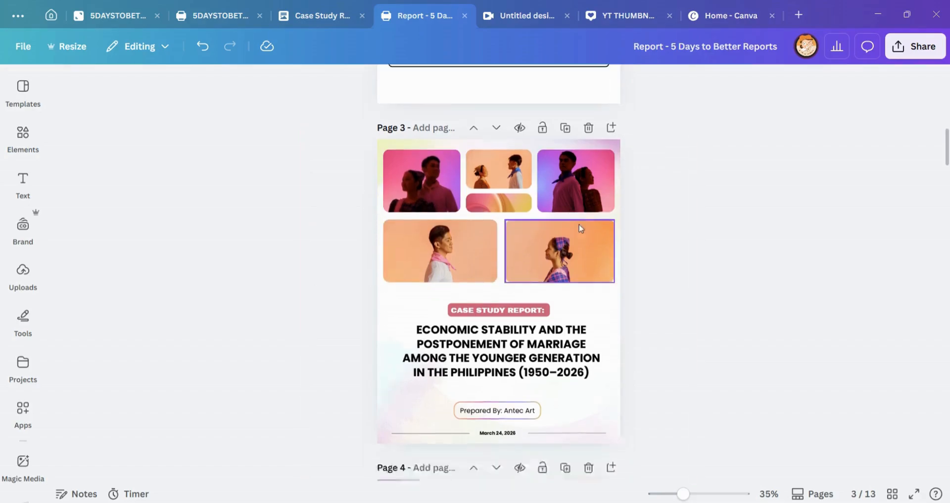
{"action": "scroll", "coordinate": [579, 224], "scroll_direction": "down", "scroll_amount": 1}
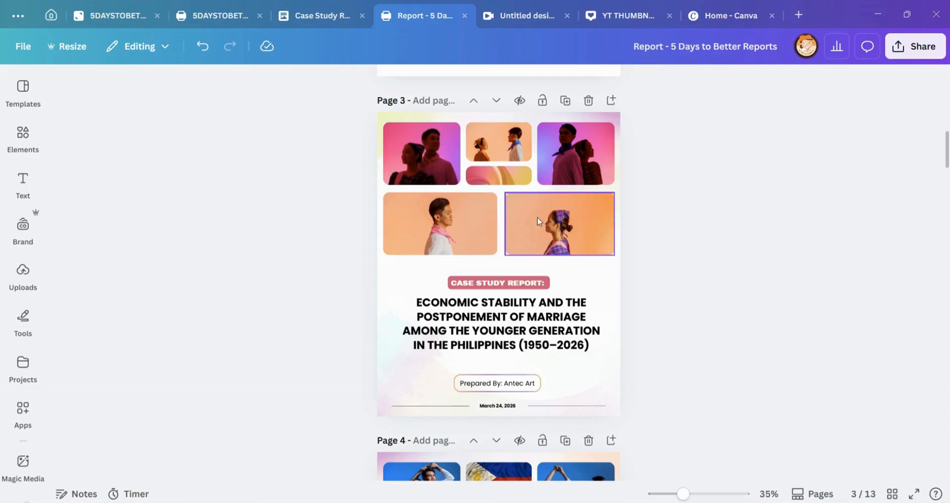
{"action": "left_click", "coordinate": [528, 345]}
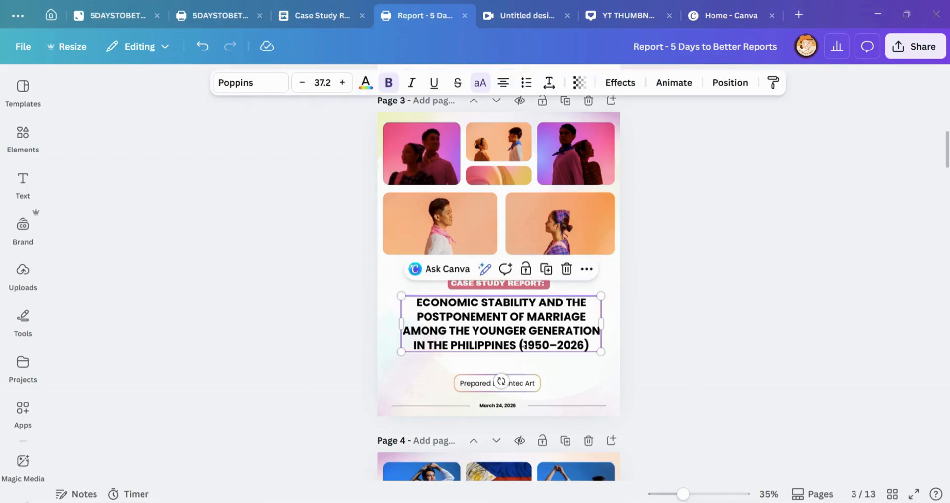
{"action": "left_click", "coordinate": [725, 286]}
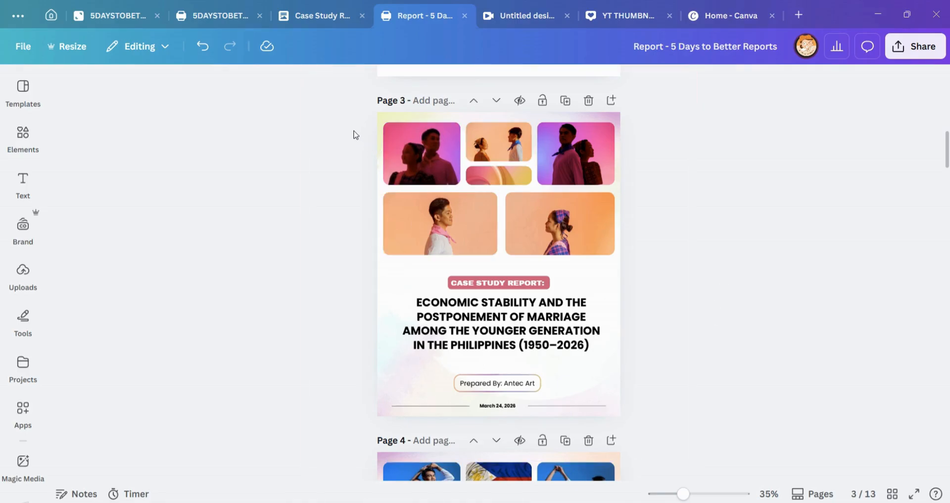
{"action": "left_click_drag", "start_coordinate": [360, 132], "coordinate": [639, 254]}
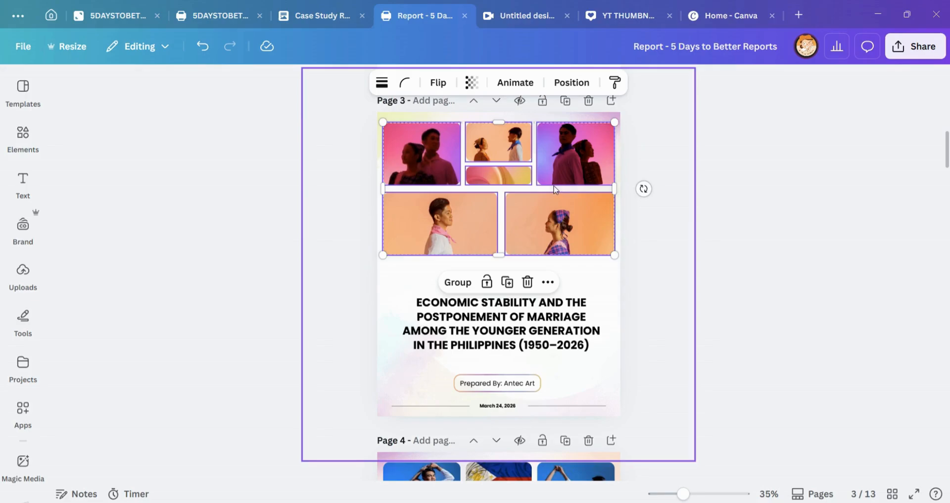
{"action": "left_click", "coordinate": [425, 302]}
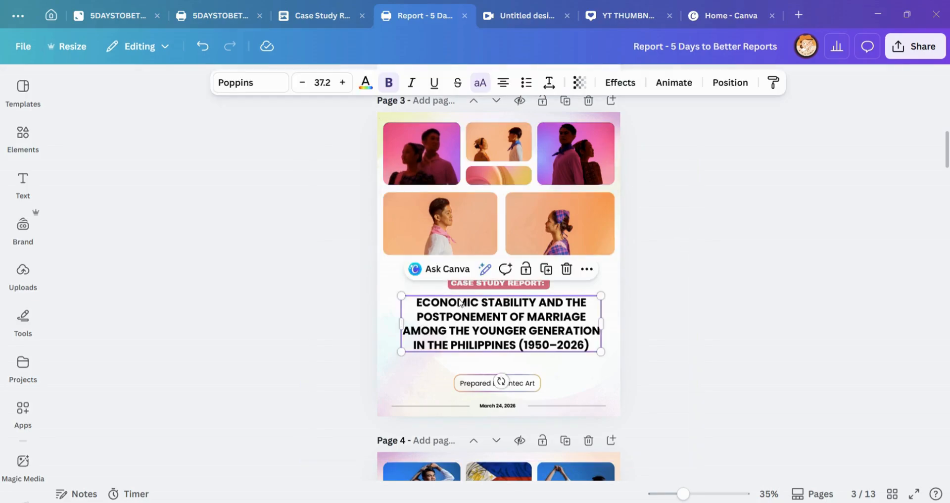
{"action": "left_click", "coordinate": [416, 285]}
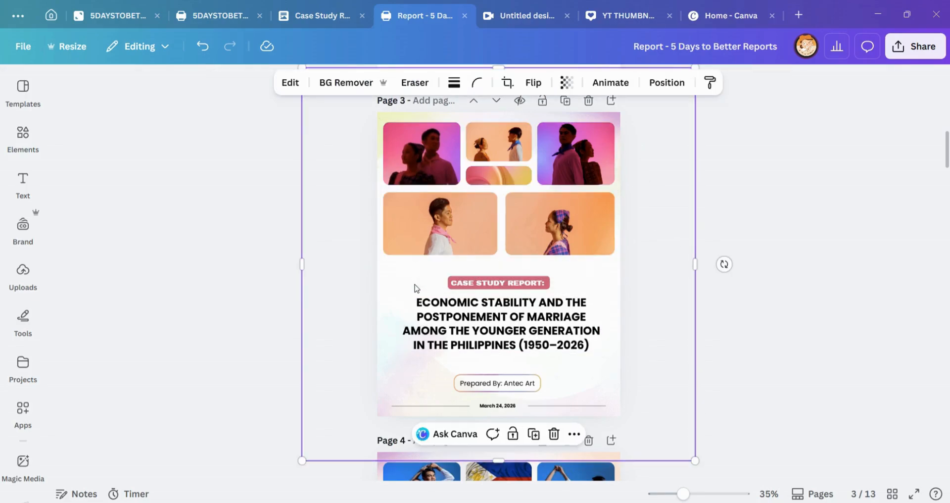
{"action": "left_click", "coordinate": [664, 345]}
Step: Compare the photo grid arrangement of the cover on page 3 with that of the Introduction on page 4
{"action": "scroll", "coordinate": [582, 372], "scroll_direction": "down", "scroll_amount": 7}
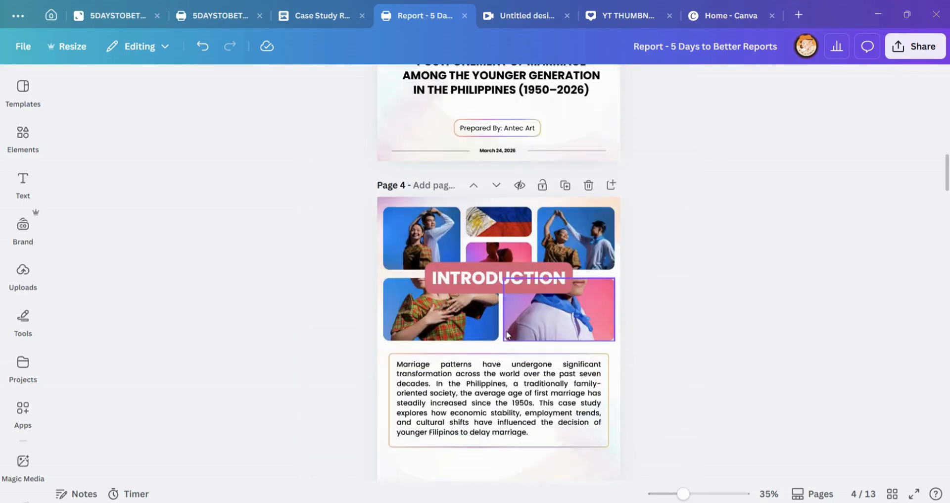
{"action": "scroll", "coordinate": [524, 331], "scroll_direction": "up", "scroll_amount": 6}
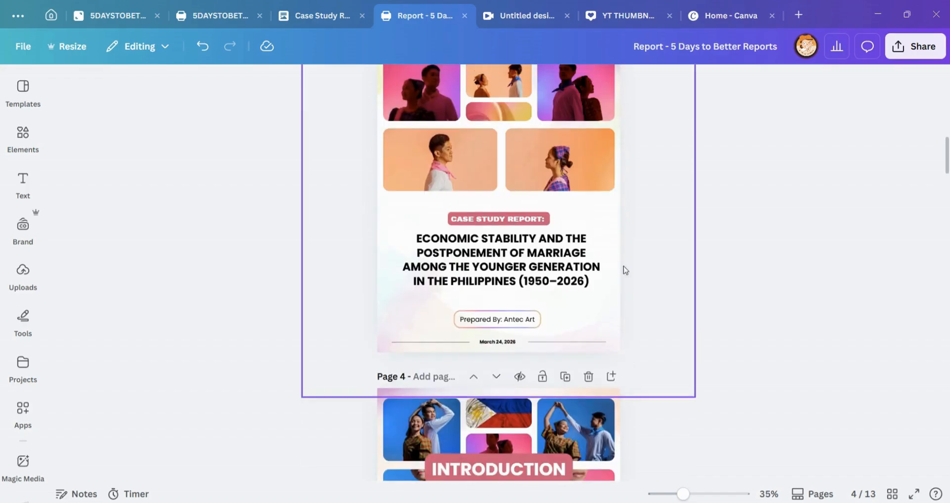
{"action": "scroll", "coordinate": [548, 127], "scroll_direction": "up", "scroll_amount": 2}
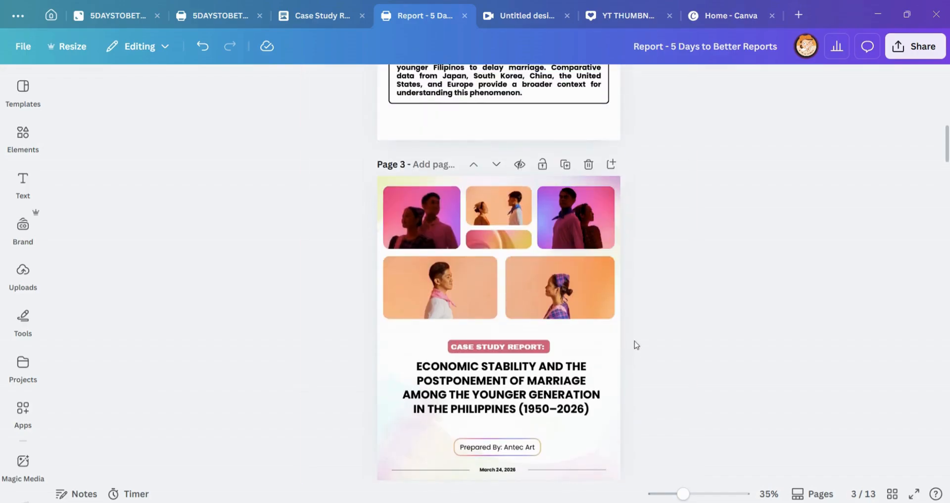
{"action": "scroll", "coordinate": [636, 345], "scroll_direction": "down", "scroll_amount": 1}
{"action": "scroll", "coordinate": [629, 221], "scroll_direction": "down", "scroll_amount": 2}
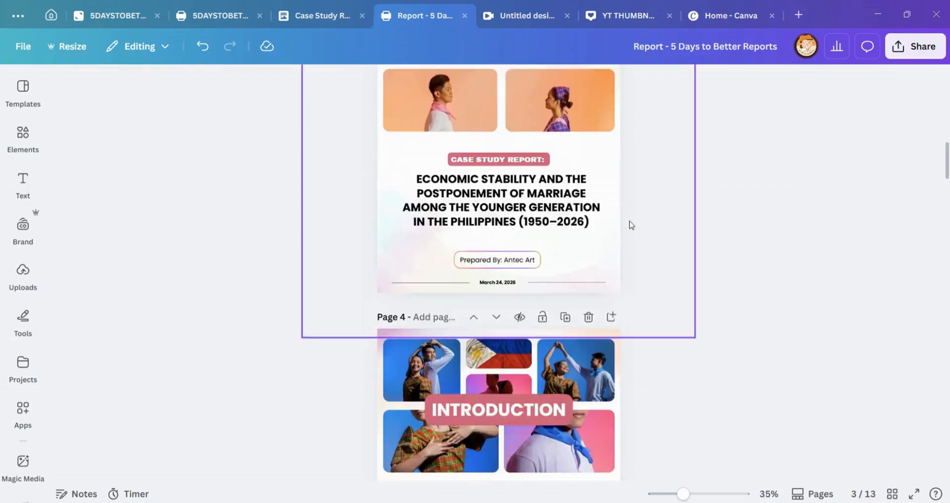
{"action": "scroll", "coordinate": [629, 221], "scroll_direction": "down", "scroll_amount": 3}
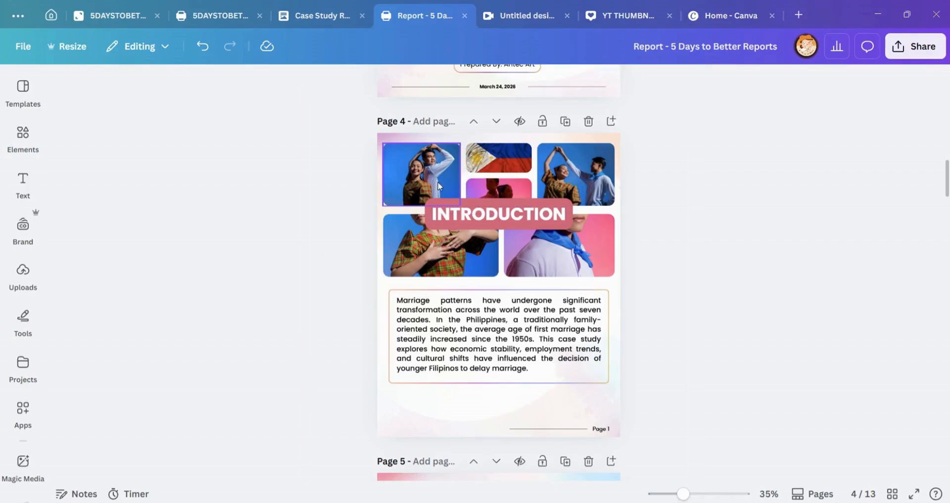
{"action": "scroll", "coordinate": [551, 250], "scroll_direction": "up", "scroll_amount": 2}
{"action": "scroll", "coordinate": [587, 273], "scroll_direction": "up", "scroll_amount": 2}
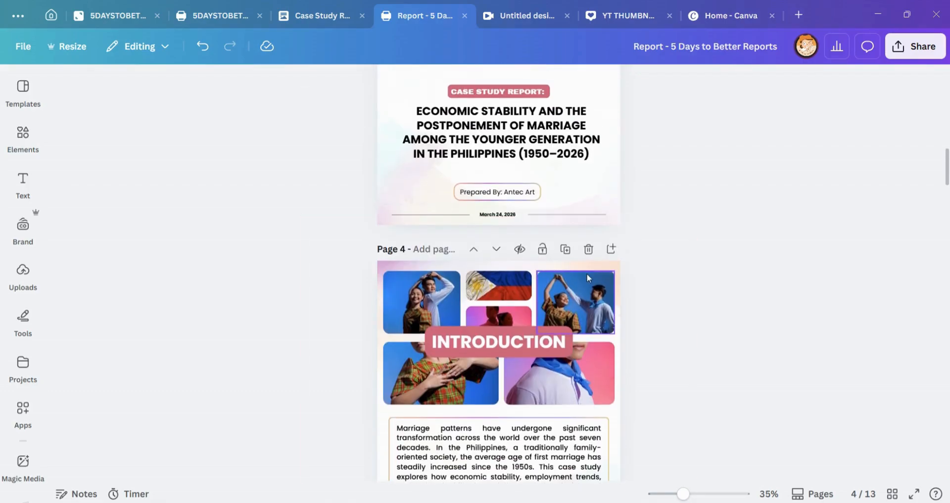
{"action": "scroll", "coordinate": [623, 271], "scroll_direction": "down", "scroll_amount": 2}
{"action": "scroll", "coordinate": [653, 292], "scroll_direction": "down", "scroll_amount": 1}
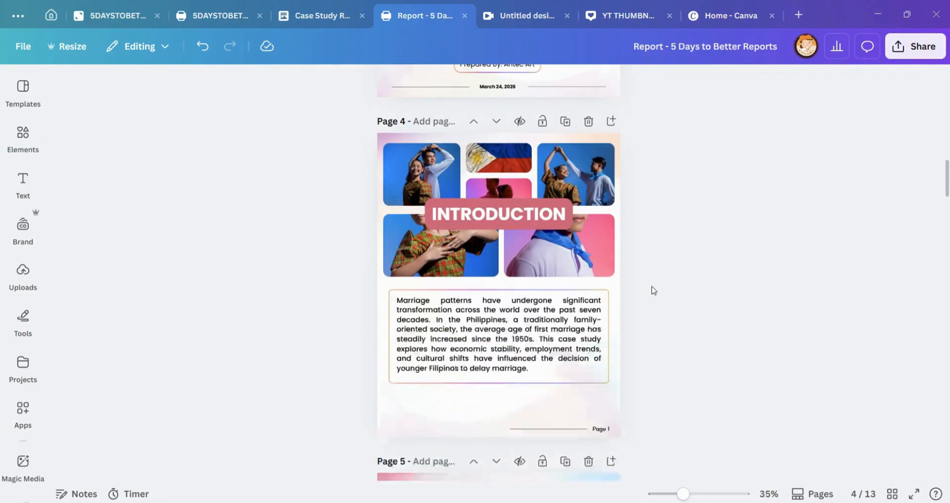
{"action": "scroll", "coordinate": [652, 292], "scroll_direction": "up", "scroll_amount": 7}
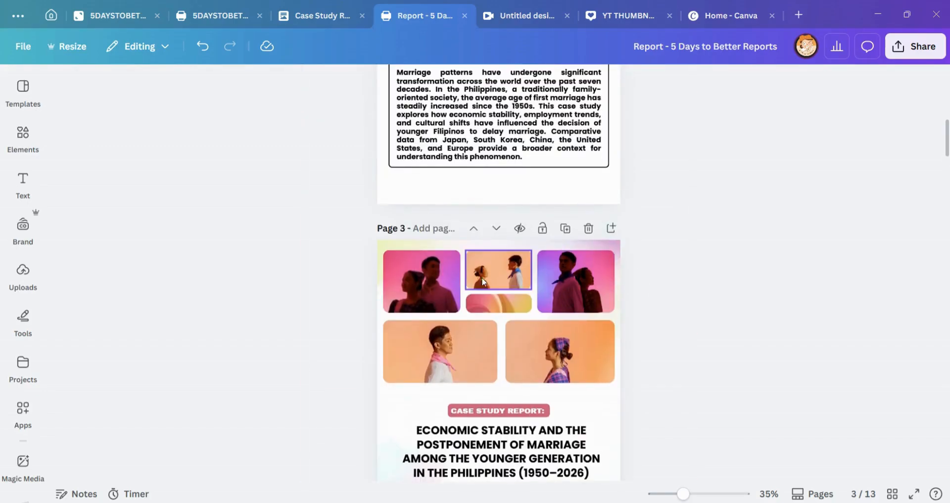
{"action": "scroll", "coordinate": [541, 338], "scroll_direction": "down", "scroll_amount": 3}
{"action": "scroll", "coordinate": [533, 186], "scroll_direction": "up", "scroll_amount": 1}
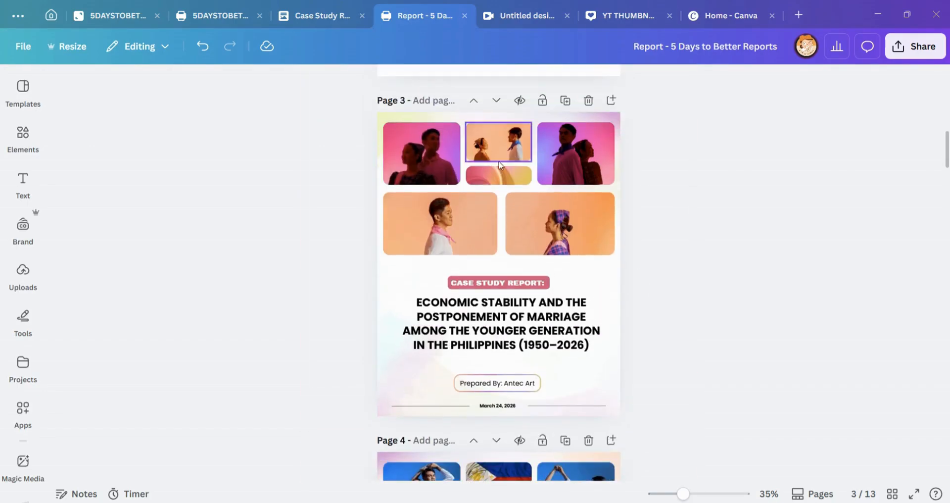
Step: Examine the Introduction heading and body paragraph on page 4, selecting the paragraph's text box to check its alignment
{"action": "scroll", "coordinate": [593, 174], "scroll_direction": "down", "scroll_amount": 2}
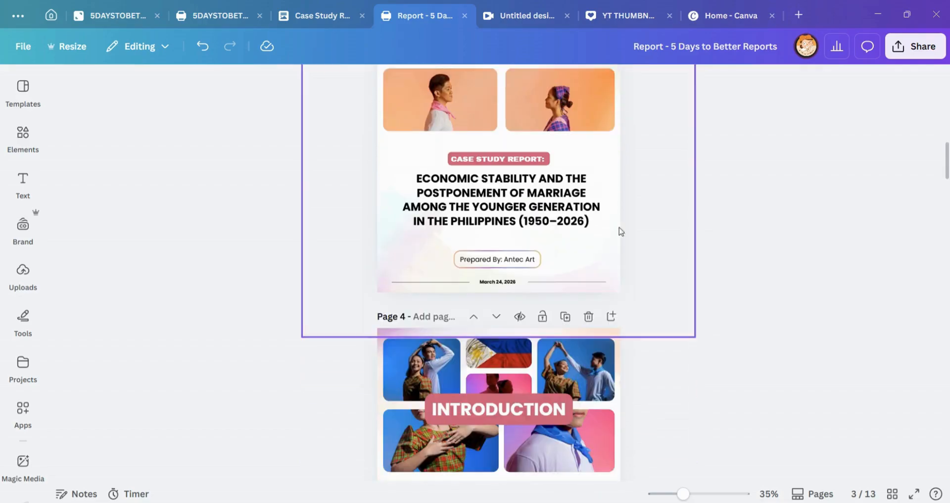
{"action": "scroll", "coordinate": [559, 321], "scroll_direction": "down", "scroll_amount": 1}
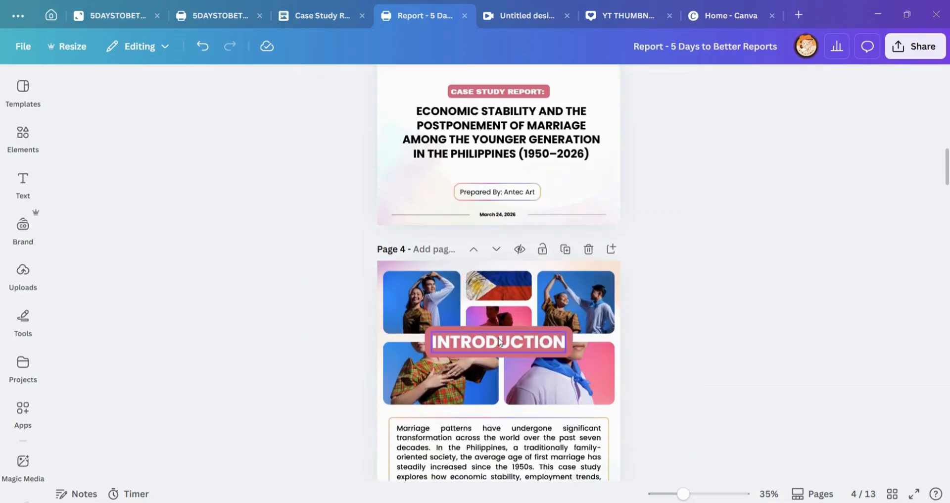
{"action": "scroll", "coordinate": [635, 285], "scroll_direction": "down", "scroll_amount": 1}
{"action": "scroll", "coordinate": [636, 286], "scroll_direction": "down", "scroll_amount": 1}
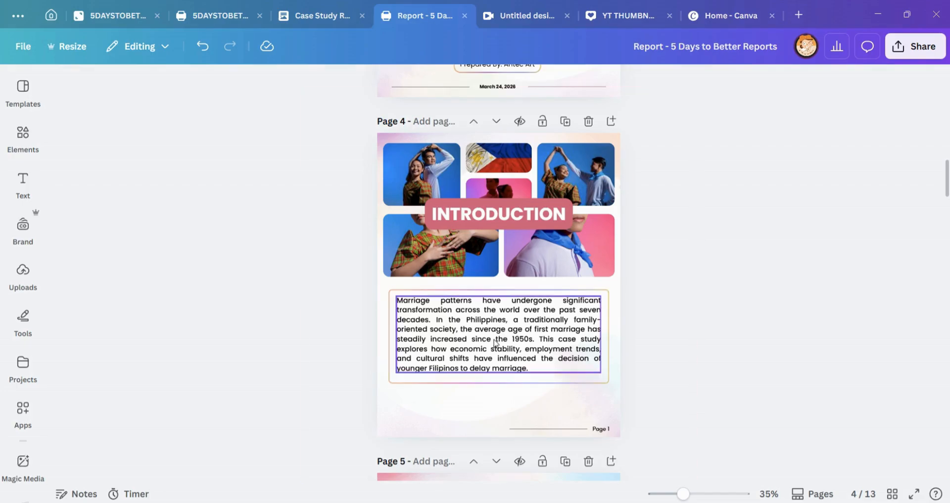
{"action": "scroll", "coordinate": [633, 275], "scroll_direction": "down", "scroll_amount": 3}
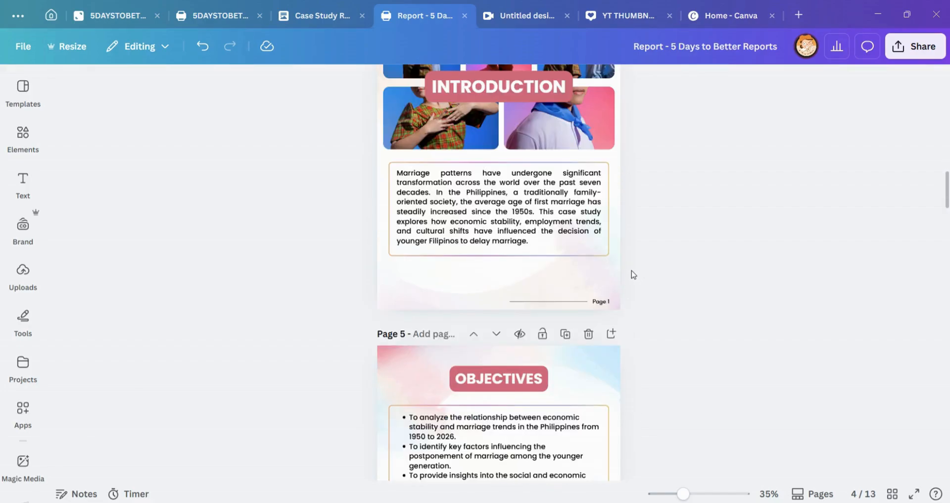
{"action": "scroll", "coordinate": [634, 275], "scroll_direction": "down", "scroll_amount": 3}
{"action": "scroll", "coordinate": [639, 299], "scroll_direction": "up", "scroll_amount": 7}
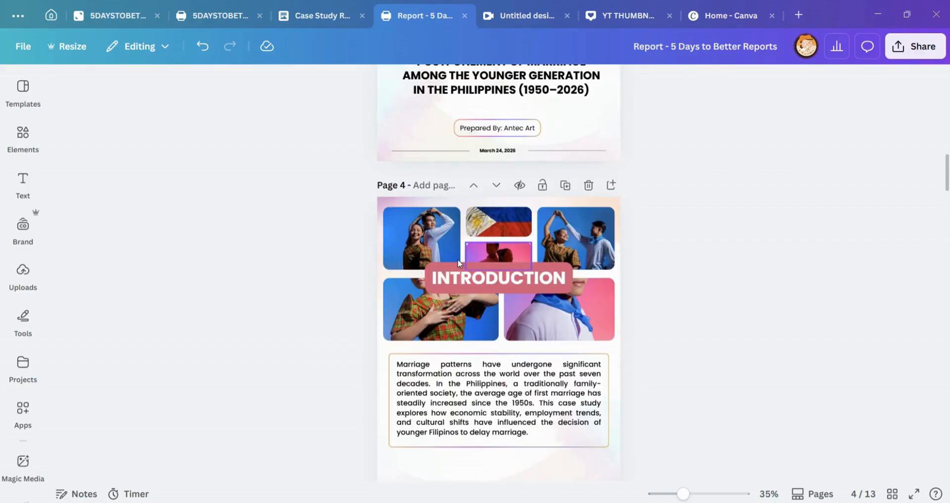
{"action": "left_click", "coordinate": [456, 387]}
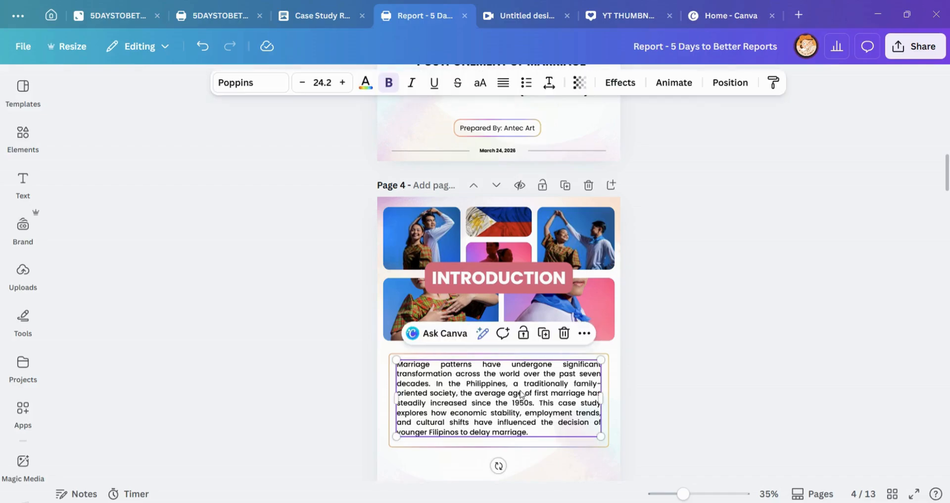
{"action": "left_click", "coordinate": [434, 365]}
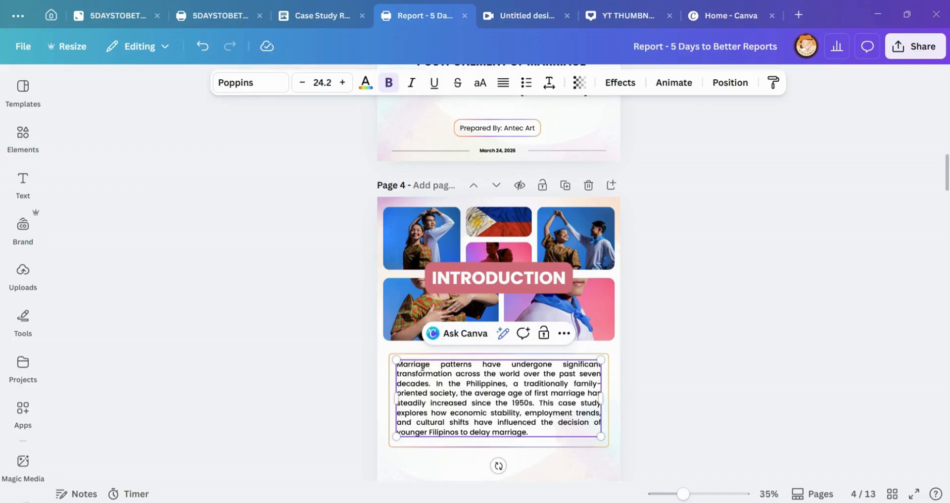
{"action": "left_click", "coordinate": [538, 425]}
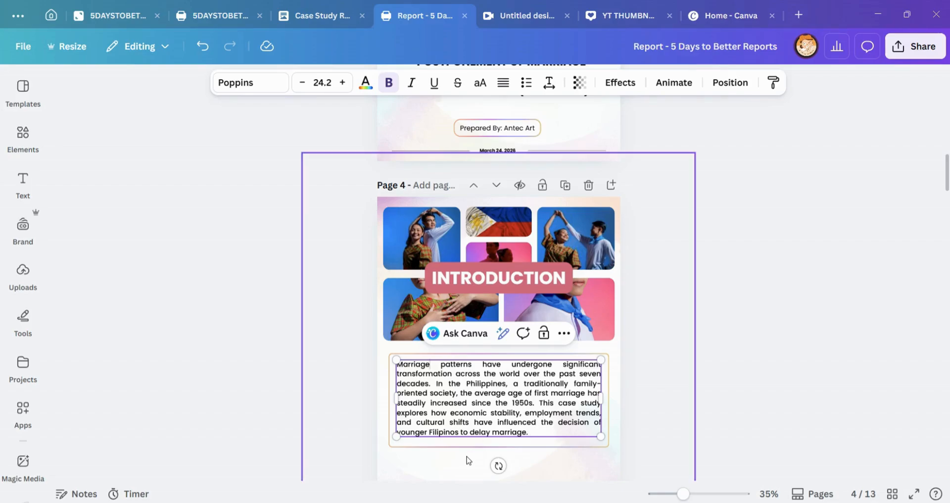
Step: Inspect the photos in the upper row of page 4's grid, including the crop frame of the upper-right photo
{"action": "left_click", "coordinate": [460, 243]}
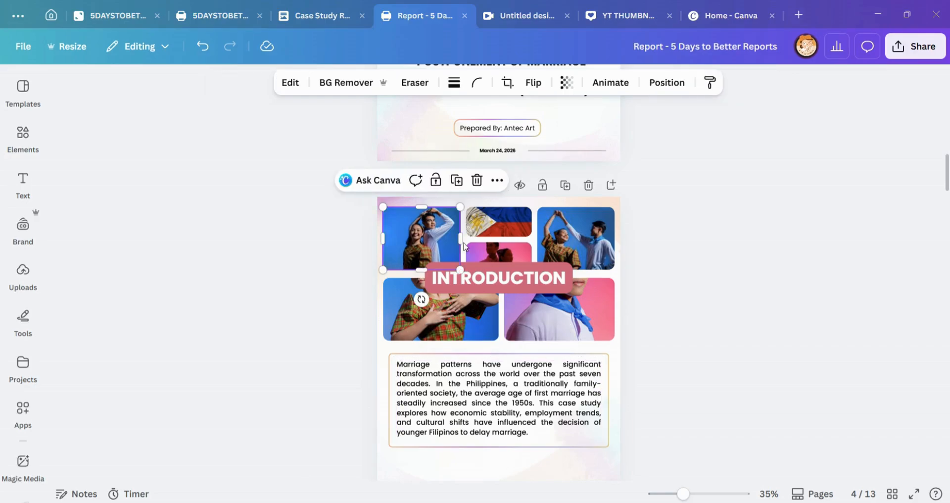
{"action": "left_click", "coordinate": [509, 234]}
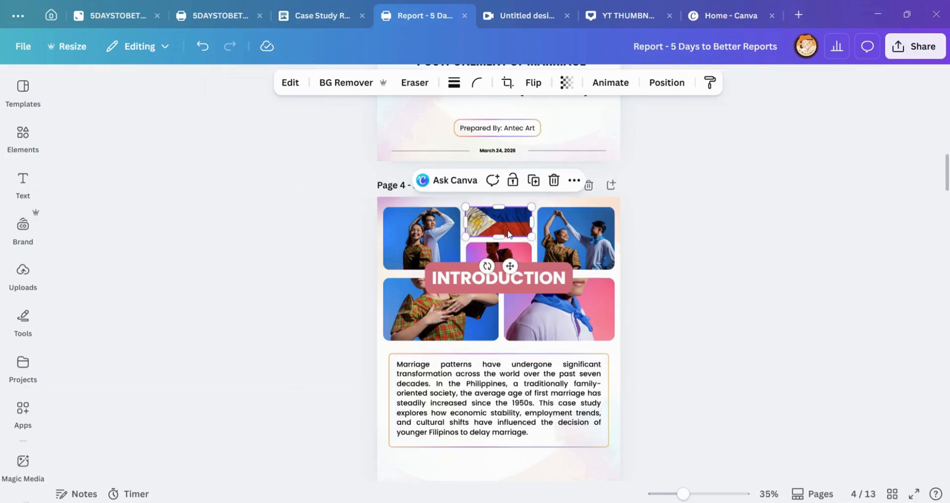
{"action": "left_click", "coordinate": [515, 247]}
{"action": "left_click", "coordinate": [447, 236]}
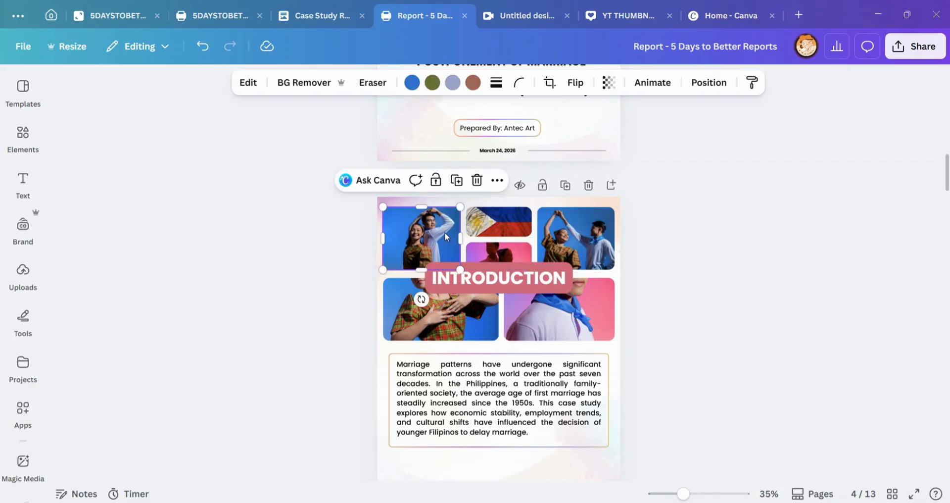
{"action": "left_click", "coordinate": [580, 253]}
{"action": "double_click", "coordinate": [580, 250]}
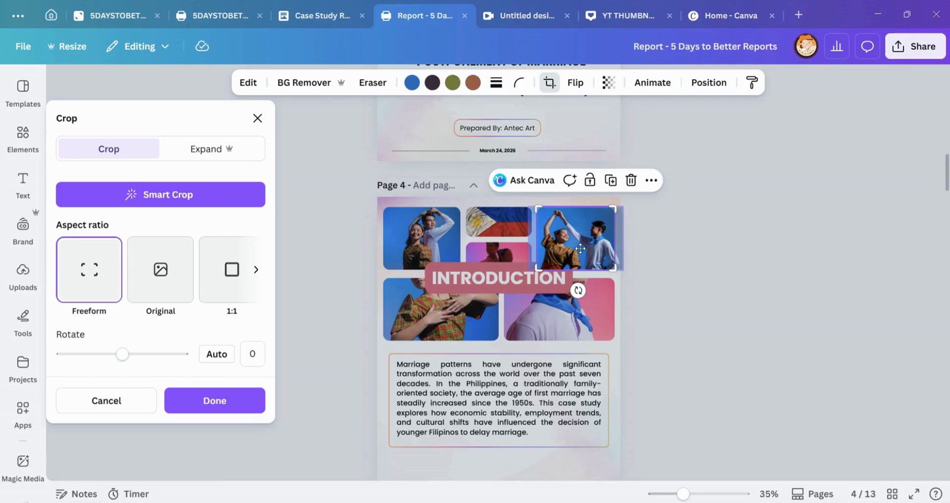
{"action": "left_click", "coordinate": [445, 248]}
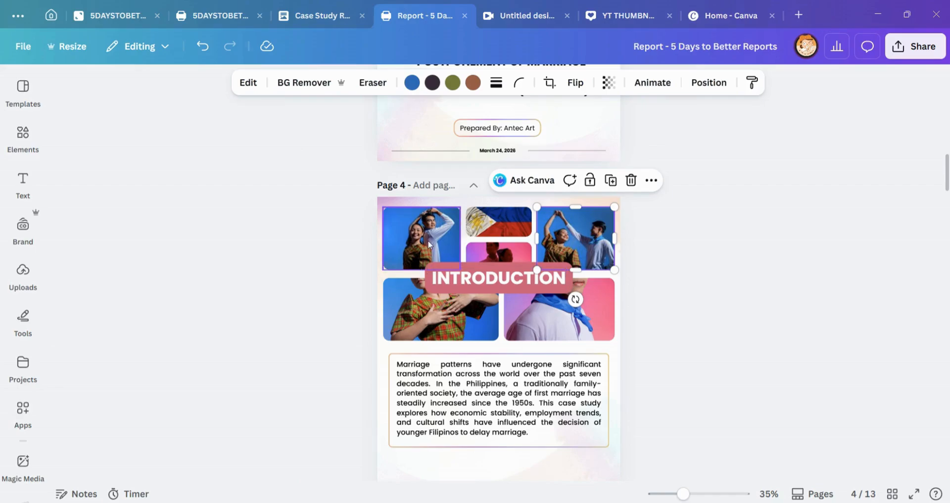
{"action": "left_click", "coordinate": [428, 242]}
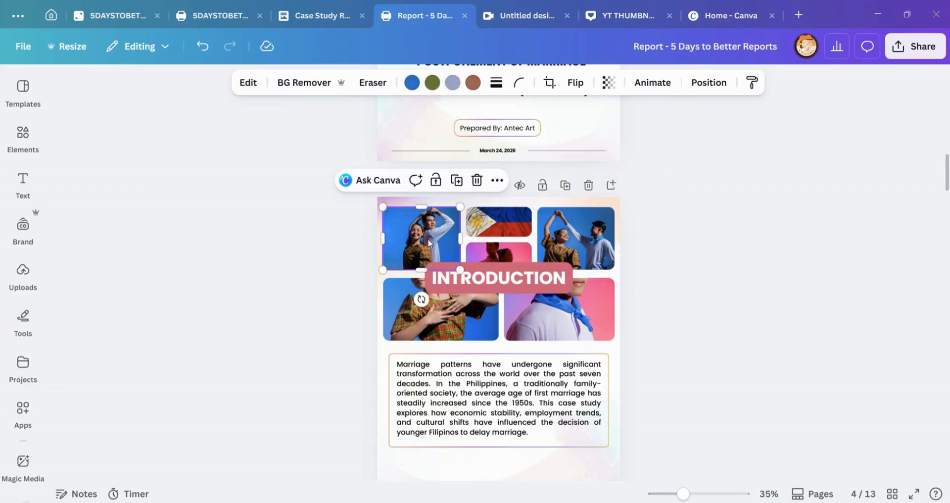
Step: Inspect the two photos in the lower row of page 4's grid and clear the selection
{"action": "left_click", "coordinate": [497, 323]}
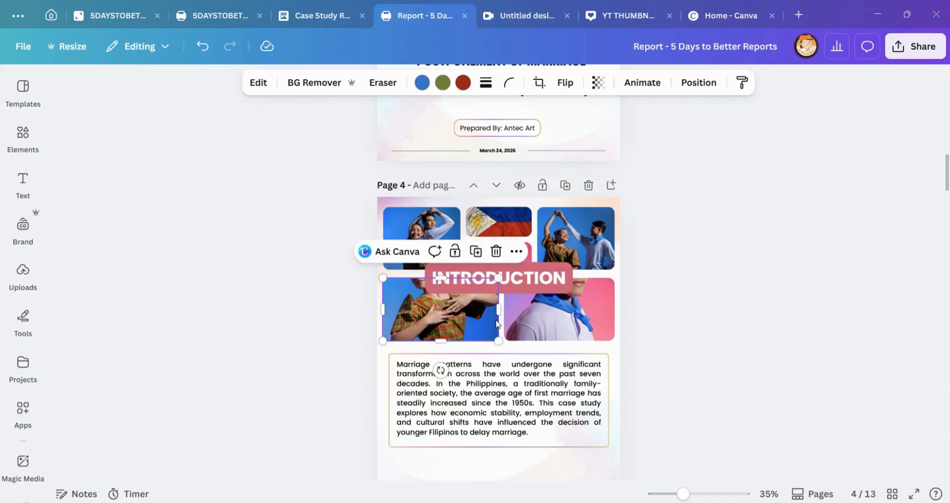
{"action": "left_click", "coordinate": [579, 314]}
{"action": "left_click", "coordinate": [681, 296]}
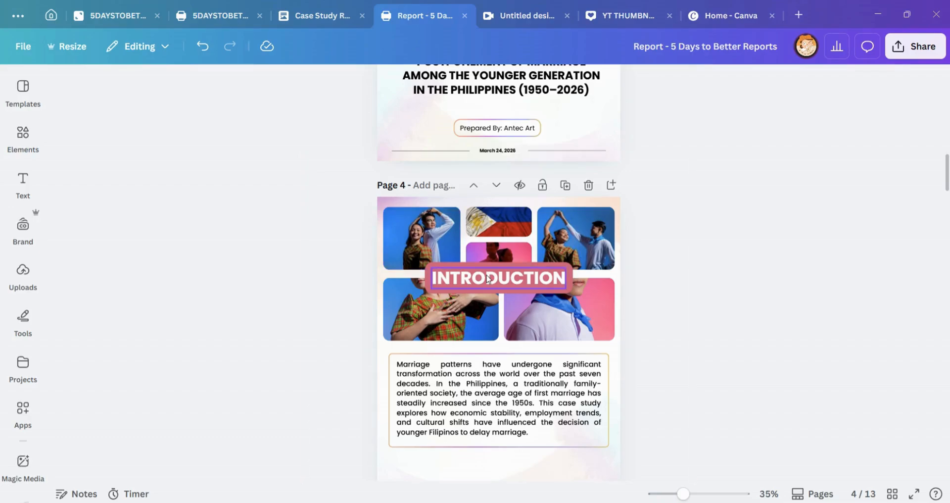
Step: Examine the full layout of the Introduction on page 4, including its background image behind the photo grid
{"action": "scroll", "coordinate": [488, 278], "scroll_direction": "down", "scroll_amount": 5}
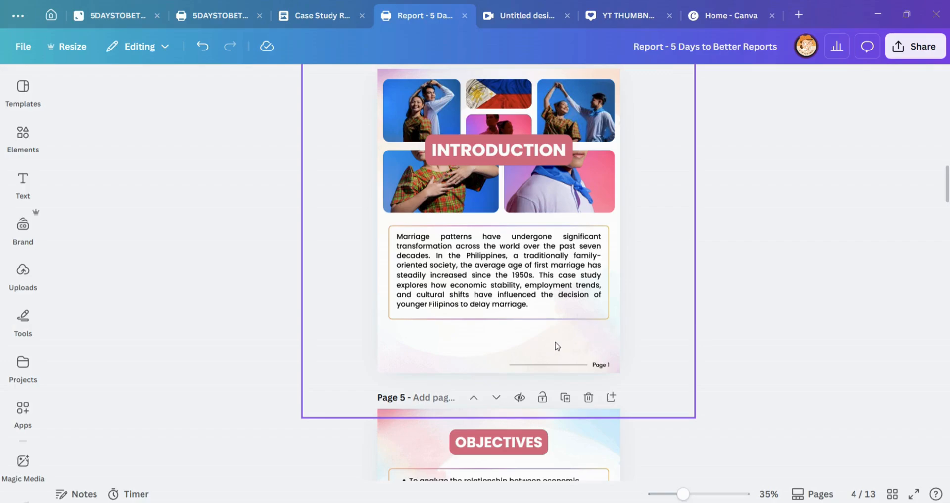
{"action": "scroll", "coordinate": [628, 274], "scroll_direction": "up", "scroll_amount": 3}
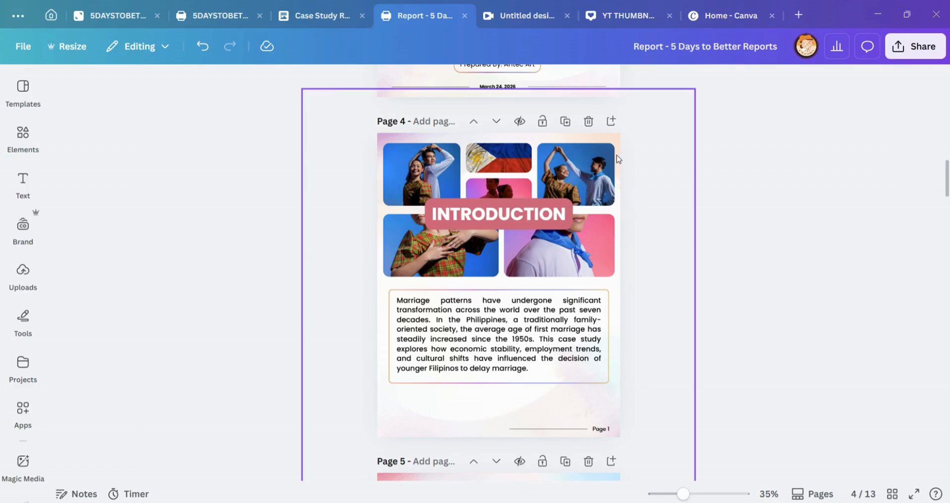
{"action": "left_click", "coordinate": [549, 141]}
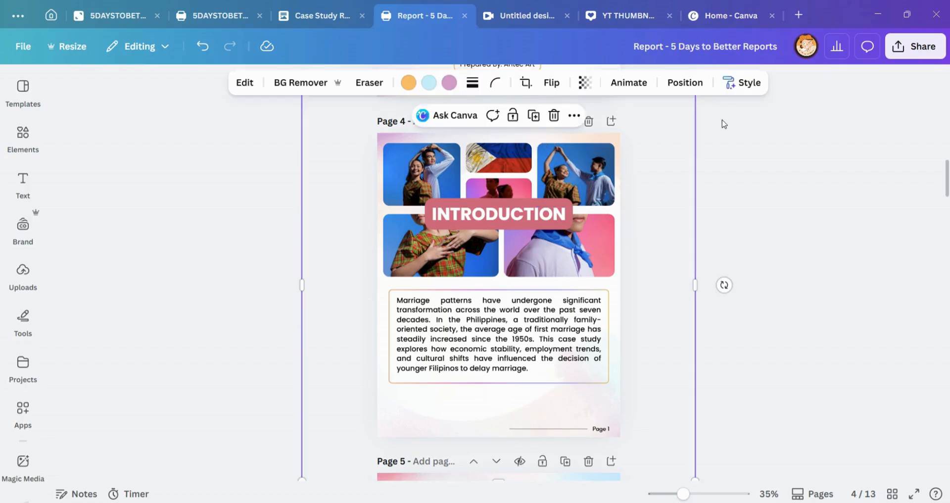
{"action": "left_click", "coordinate": [724, 124]}
{"action": "scroll", "coordinate": [695, 180], "scroll_direction": "down", "scroll_amount": 2}
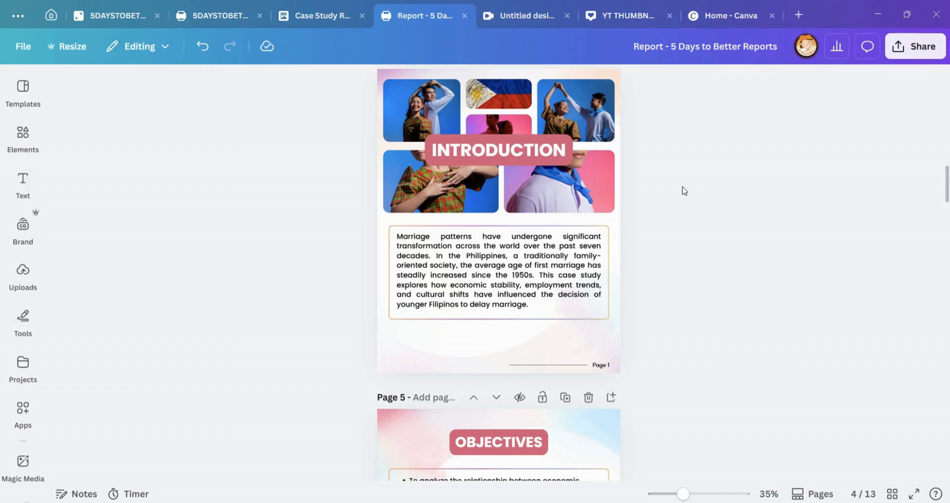
Step: Compare the overall layout of the Introduction on page 4 with the Objectives on page 5
{"action": "scroll", "coordinate": [658, 223], "scroll_direction": "down", "scroll_amount": 4}
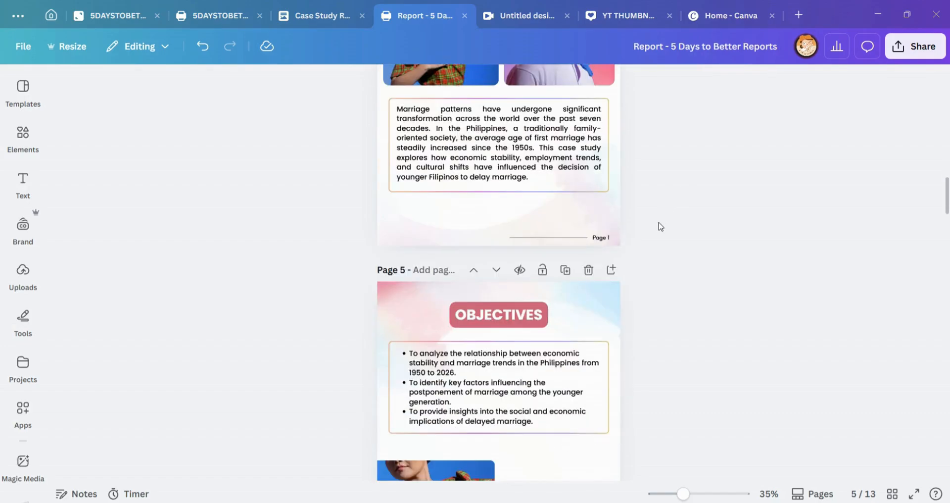
{"action": "scroll", "coordinate": [584, 245], "scroll_direction": "up", "scroll_amount": 4}
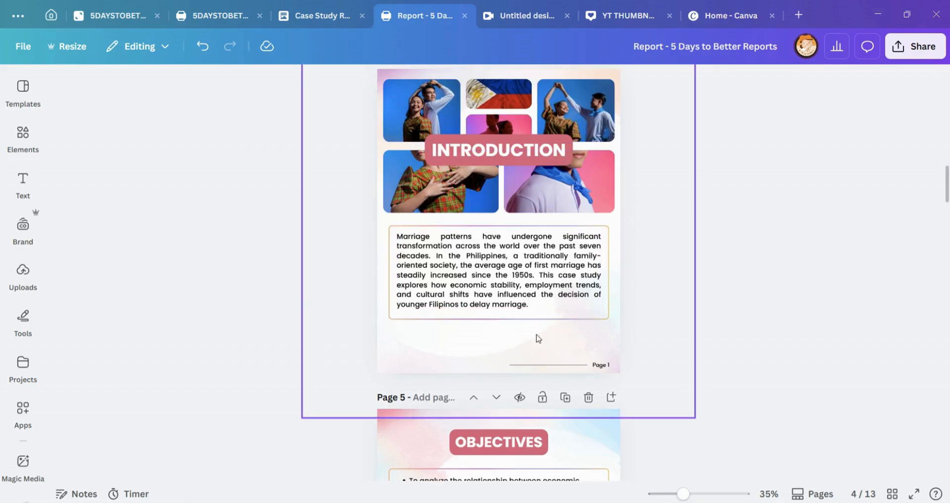
{"action": "scroll", "coordinate": [673, 289], "scroll_direction": "down", "scroll_amount": 1}
{"action": "scroll", "coordinate": [673, 287], "scroll_direction": "down", "scroll_amount": 5}
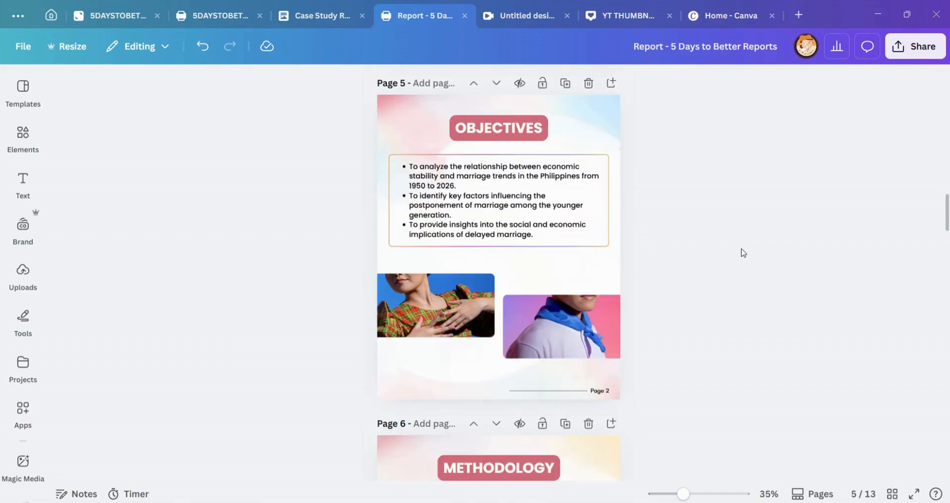
{"action": "scroll", "coordinate": [744, 255], "scroll_direction": "up", "scroll_amount": 2}
{"action": "scroll", "coordinate": [744, 254], "scroll_direction": "down", "scroll_amount": 3}
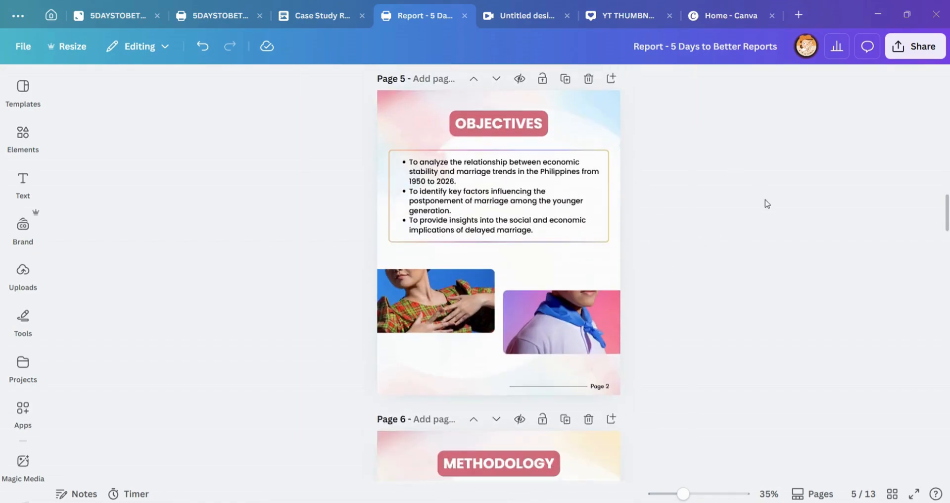
{"action": "scroll", "coordinate": [487, 130], "scroll_direction": "up", "scroll_amount": 10}
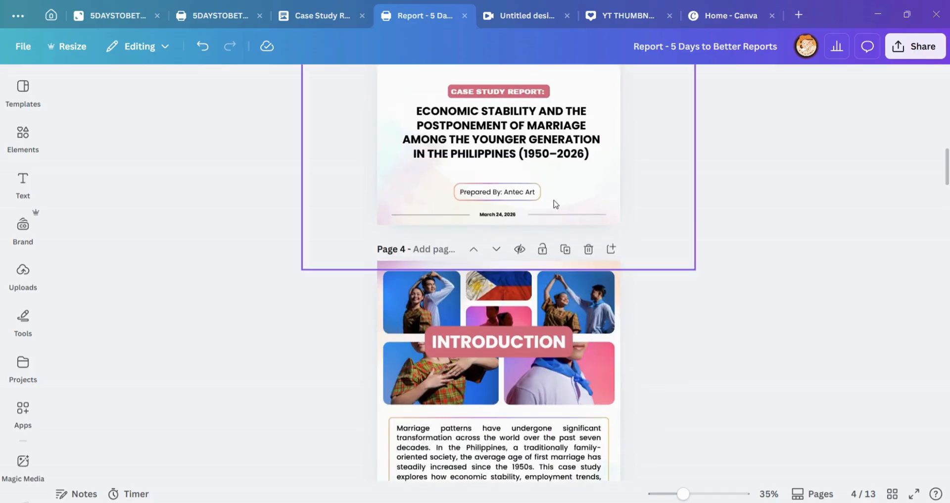
{"action": "scroll", "coordinate": [529, 343], "scroll_direction": "down", "scroll_amount": 3}
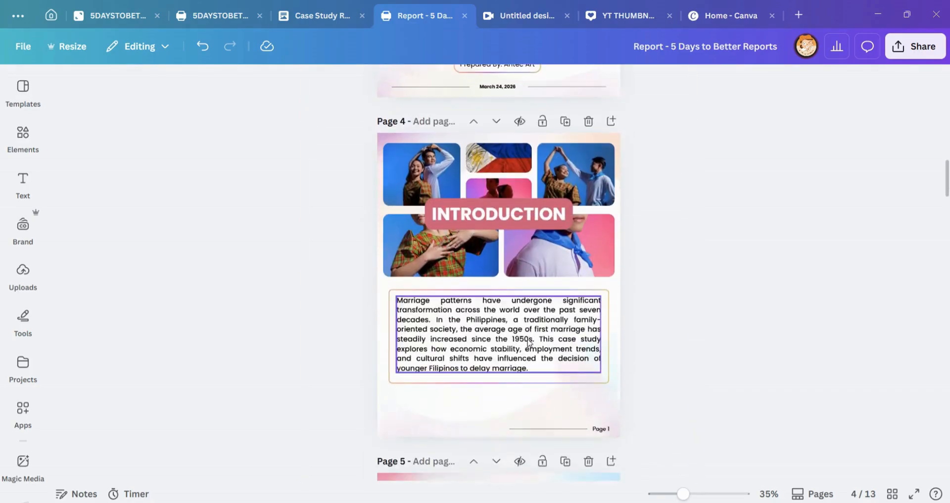
Step: Inspect the Introduction paragraph on page 4 and the outlined frame around it, selecting each in turn
{"action": "left_click", "coordinate": [502, 327]}
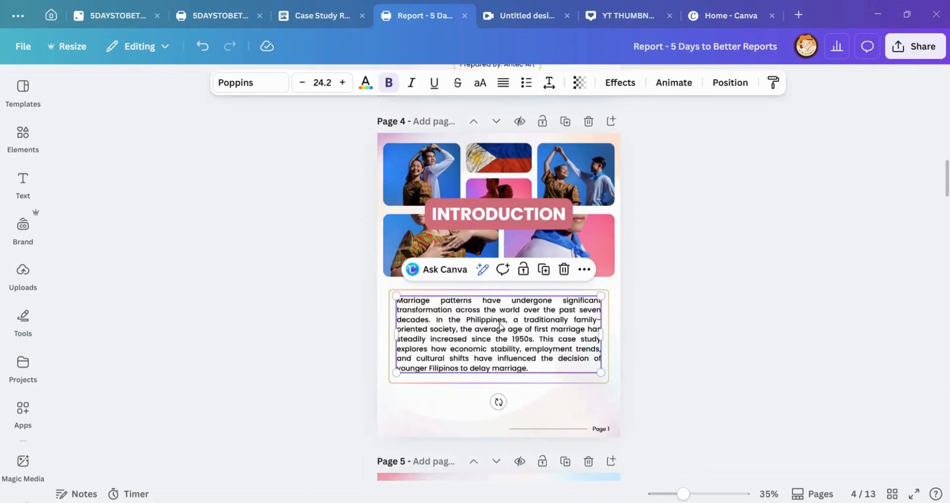
{"action": "left_click", "coordinate": [500, 292]}
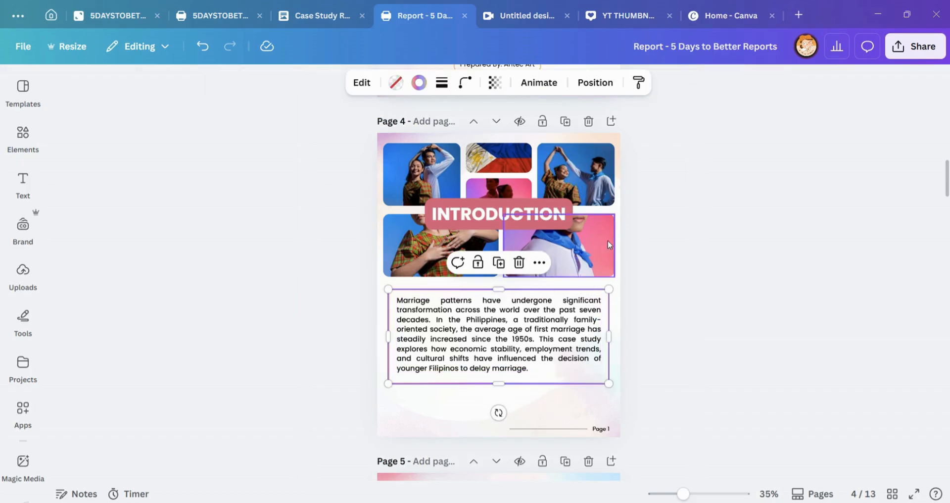
{"action": "left_click", "coordinate": [632, 248]}
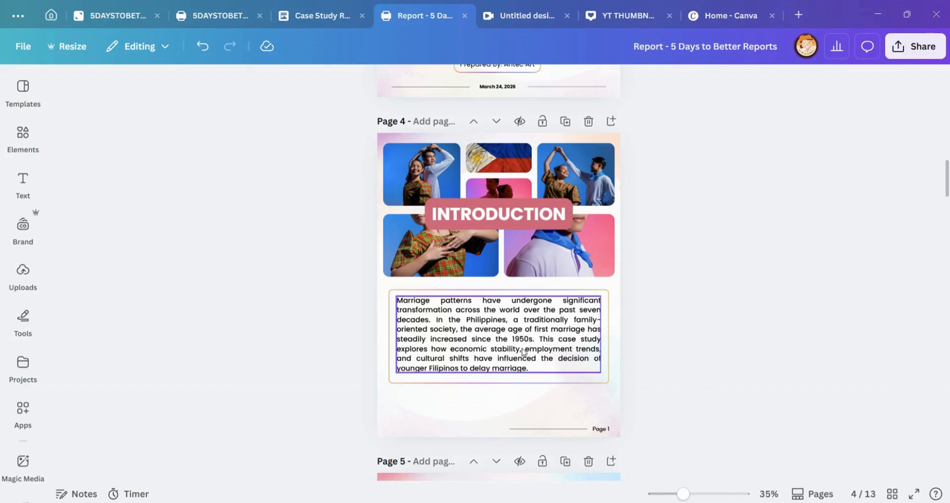
Step: Check how the heading, framed text and photos on page 5 carry over from the Introduction on page 4
{"action": "scroll", "coordinate": [532, 388], "scroll_direction": "down", "scroll_amount": 3}
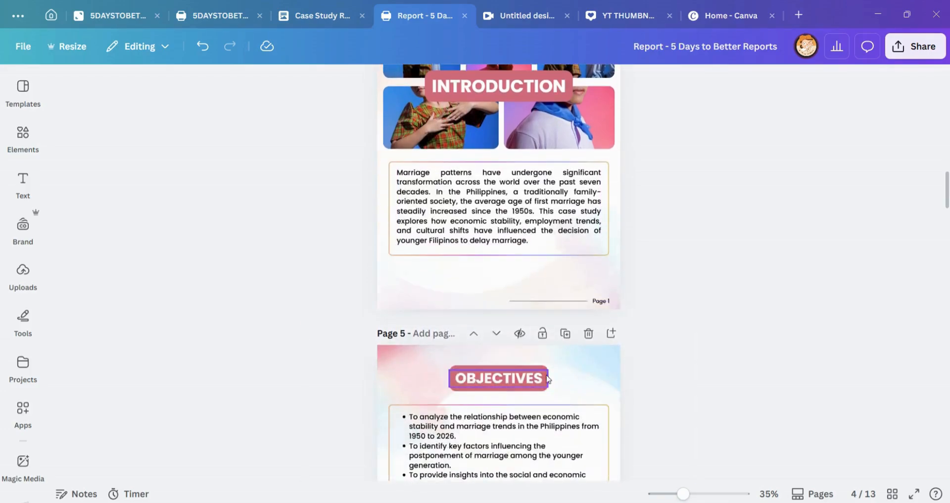
{"action": "scroll", "coordinate": [613, 330], "scroll_direction": "down", "scroll_amount": 5}
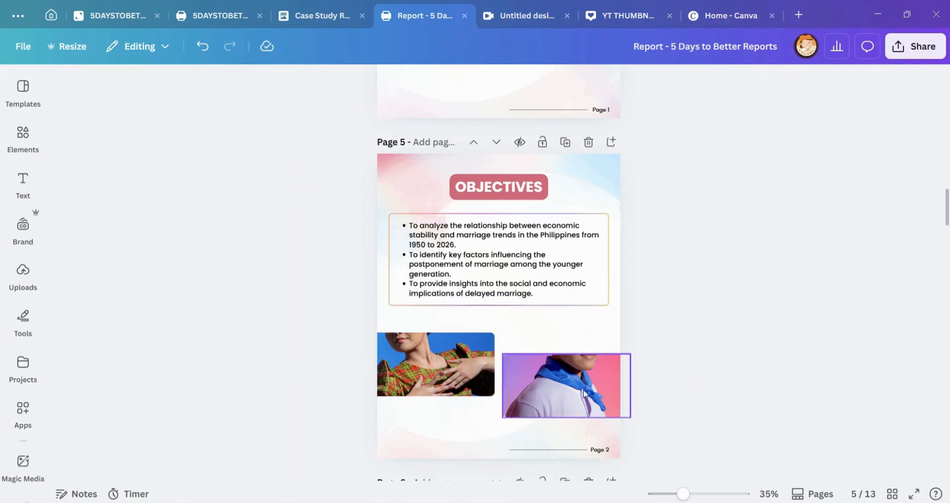
{"action": "scroll", "coordinate": [530, 379], "scroll_direction": "up", "scroll_amount": 1}
{"action": "scroll", "coordinate": [530, 380], "scroll_direction": "up", "scroll_amount": 7}
{"action": "scroll", "coordinate": [560, 412], "scroll_direction": "down", "scroll_amount": 7}
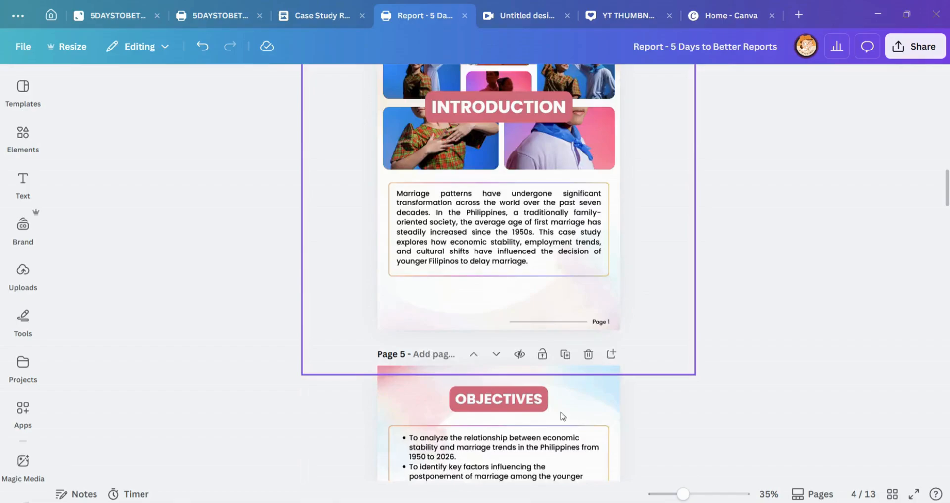
{"action": "scroll", "coordinate": [488, 409], "scroll_direction": "down", "scroll_amount": 3}
Step: Examine the two staggered photos, the bulleted text area and the background image on the Objectives page
{"action": "left_click", "coordinate": [447, 319]}
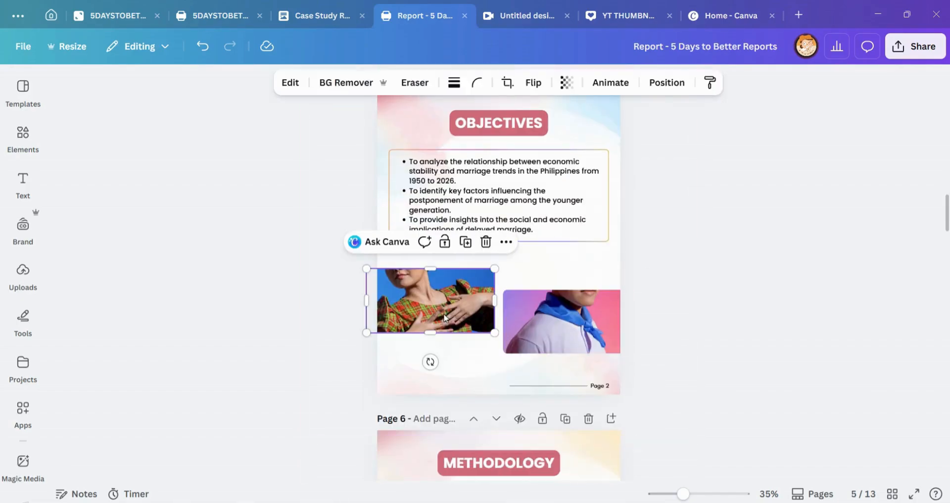
{"action": "left_click", "coordinate": [548, 326]}
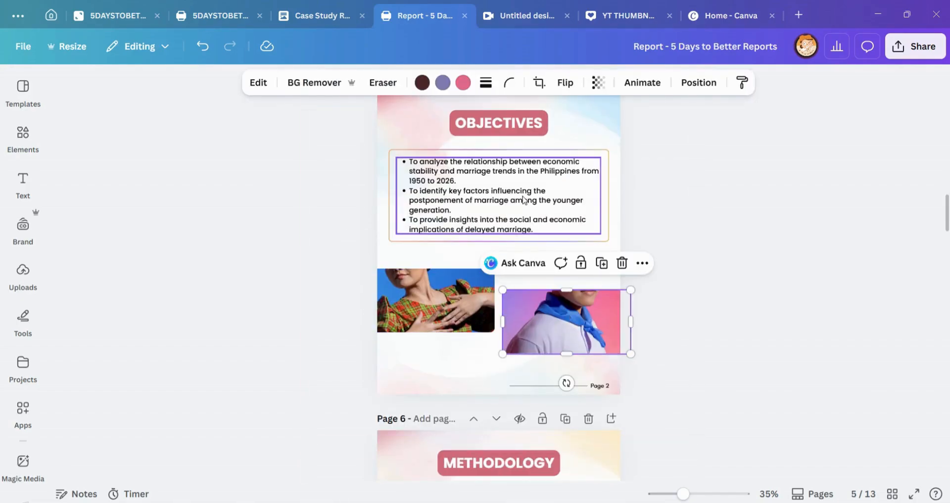
{"action": "left_click", "coordinate": [603, 168]}
{"action": "left_click", "coordinate": [618, 175]}
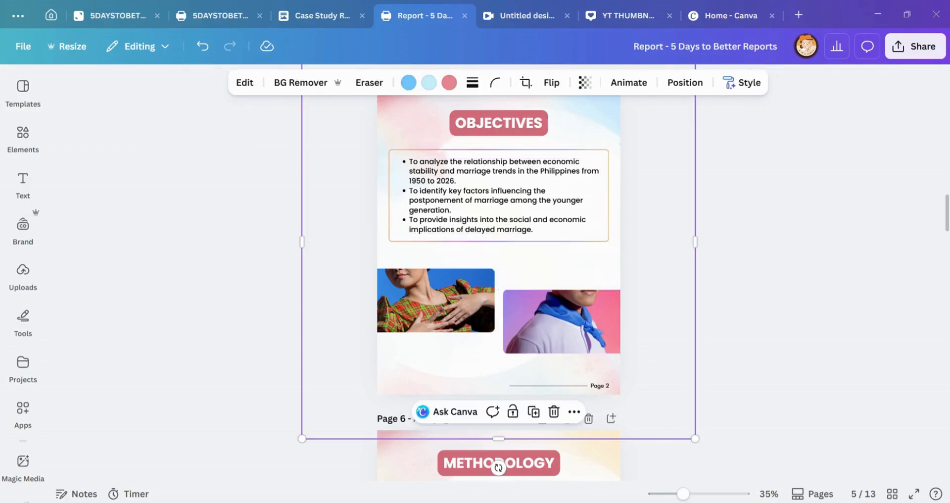
{"action": "left_click", "coordinate": [671, 173]}
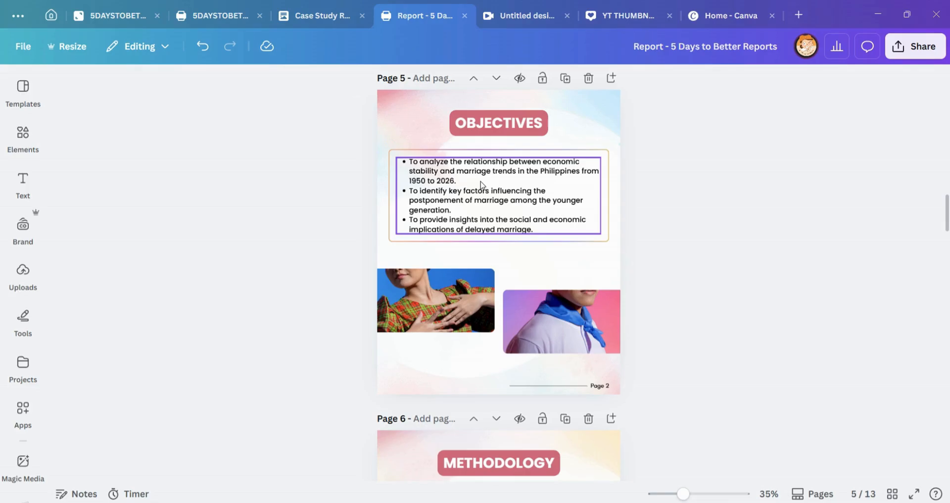
{"action": "left_click", "coordinate": [549, 233]}
{"action": "left_click", "coordinate": [559, 245]}
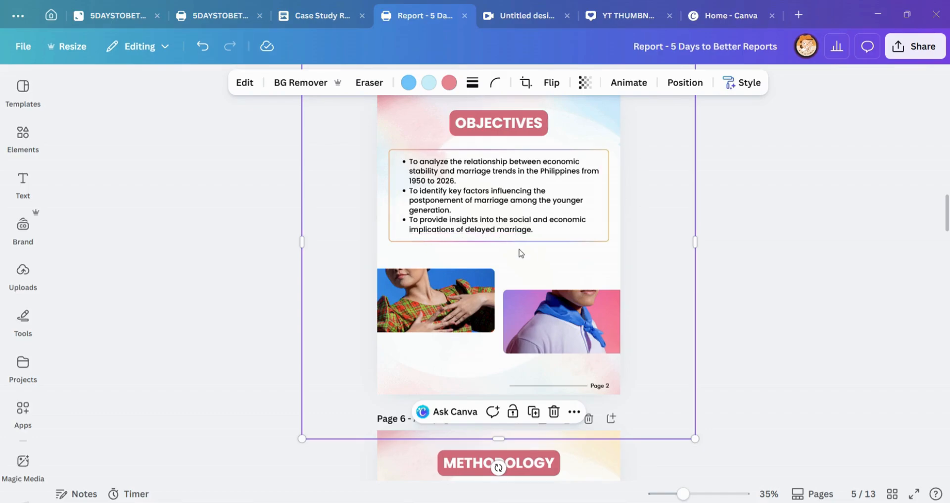
Step: Go to the Methodology on page 6 and examine its layout, selecting the PSAHelpline.ph logo and the background image
{"action": "scroll", "coordinate": [521, 253], "scroll_direction": "up", "scroll_amount": 5}
{"action": "scroll", "coordinate": [529, 255], "scroll_direction": "down", "scroll_amount": 10}
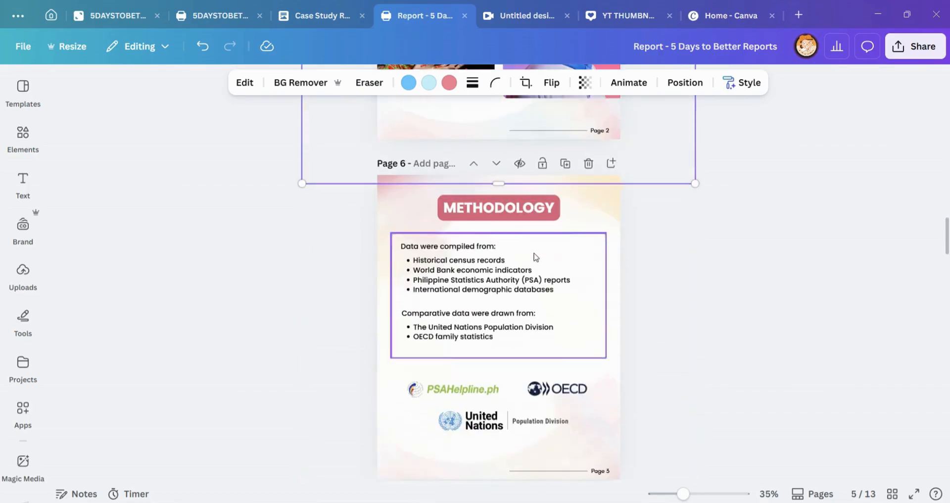
{"action": "scroll", "coordinate": [534, 250], "scroll_direction": "down", "scroll_amount": 2}
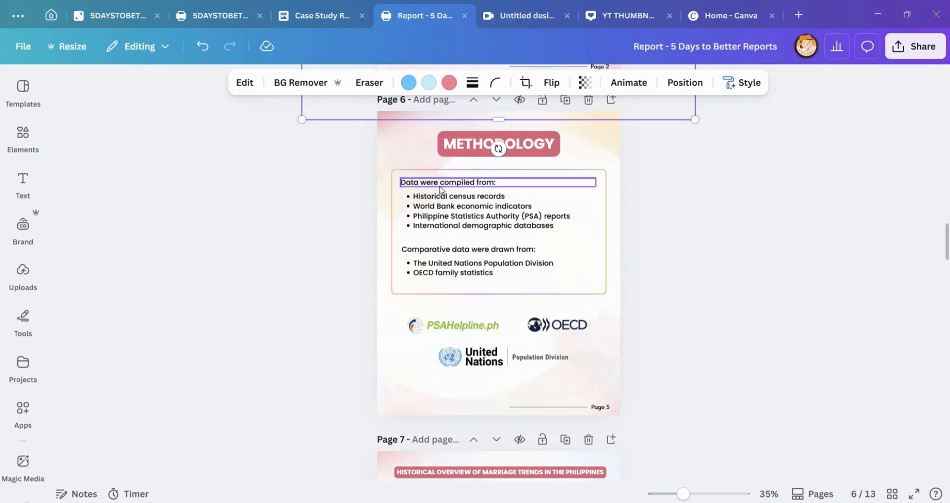
{"action": "left_click", "coordinate": [454, 325]}
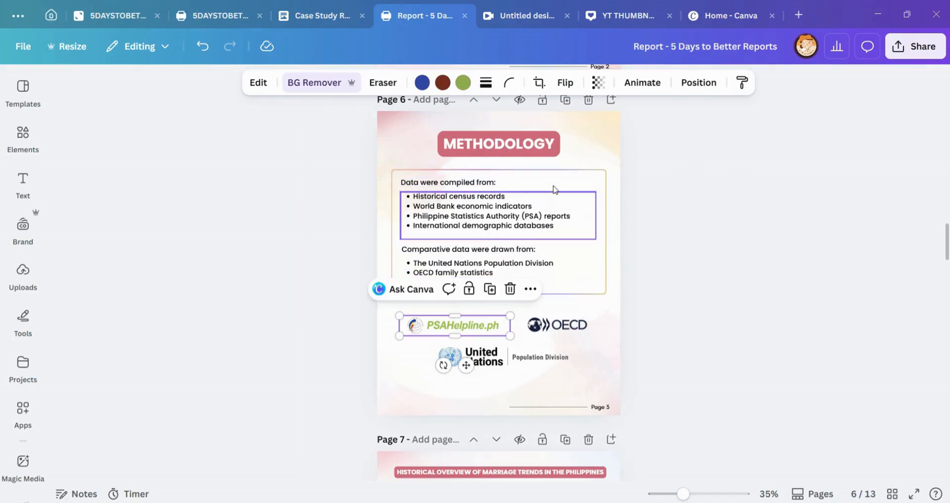
{"action": "left_click", "coordinate": [575, 160]}
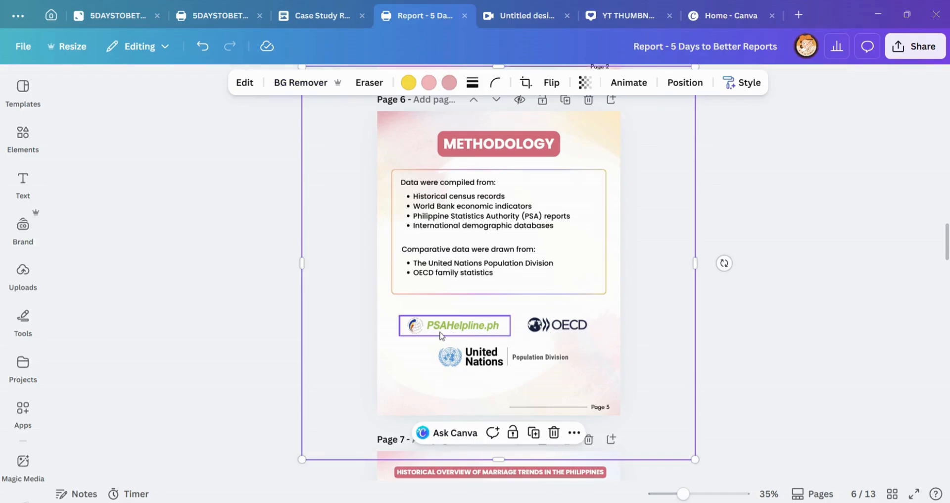
Step: Compare the PSAHelpline.ph, OECD and United Nations logos on page 6 with the listed data sources, selecting the logos and the upper list
{"action": "left_click", "coordinate": [495, 326]}
{"action": "left_click", "coordinate": [551, 324]}
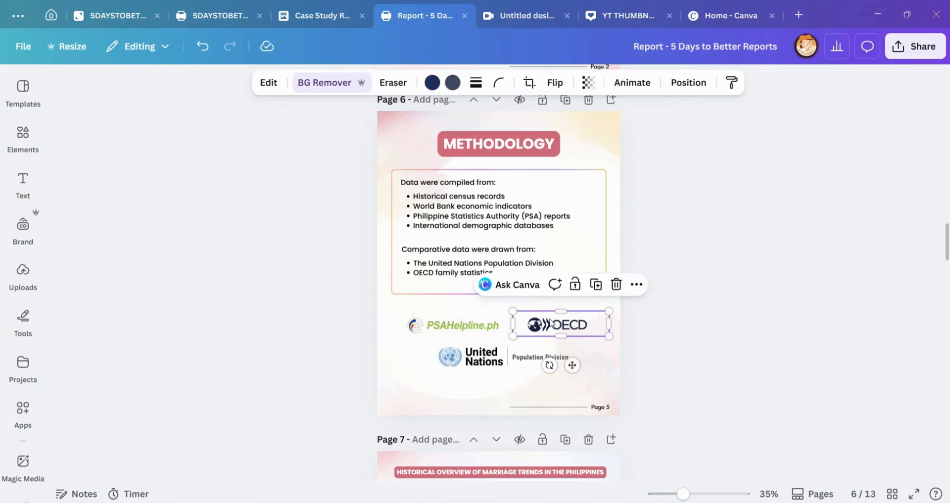
{"action": "left_click", "coordinate": [499, 359]}
{"action": "left_click", "coordinate": [489, 217]}
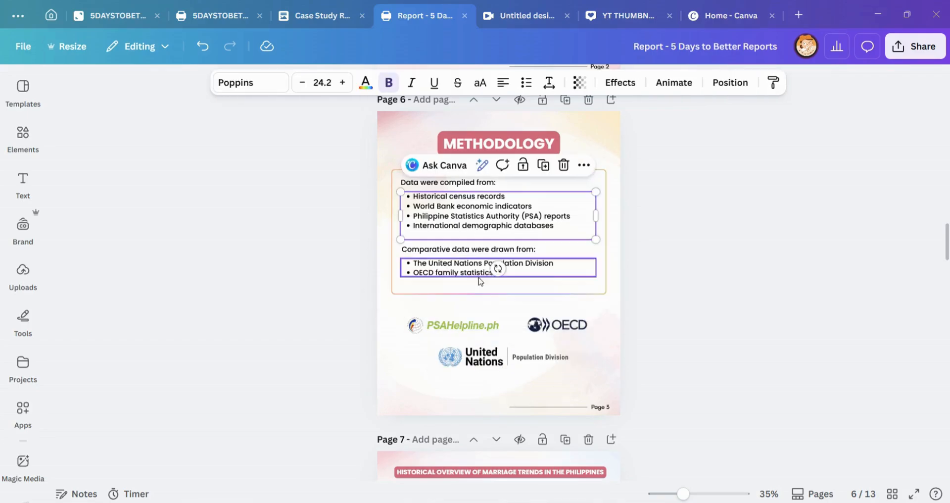
{"action": "left_click", "coordinate": [453, 325]}
{"action": "left_click", "coordinate": [725, 279]}
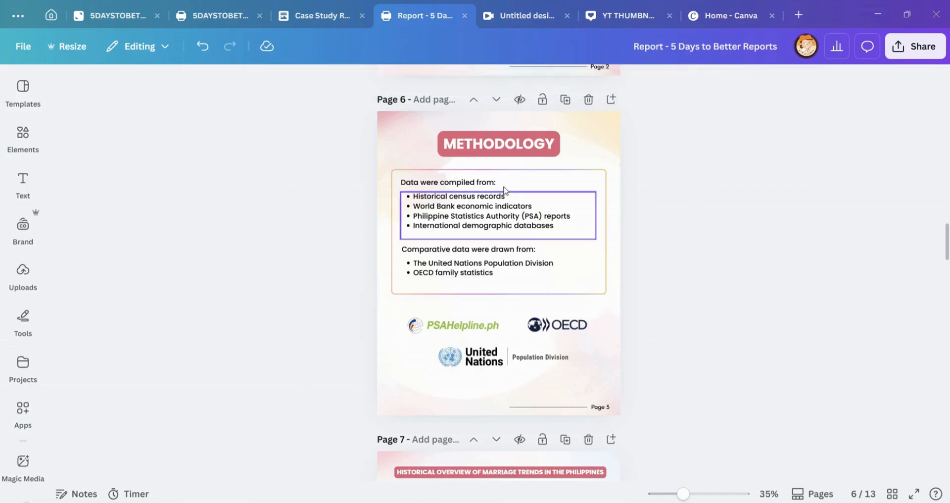
{"action": "left_click", "coordinate": [460, 326]}
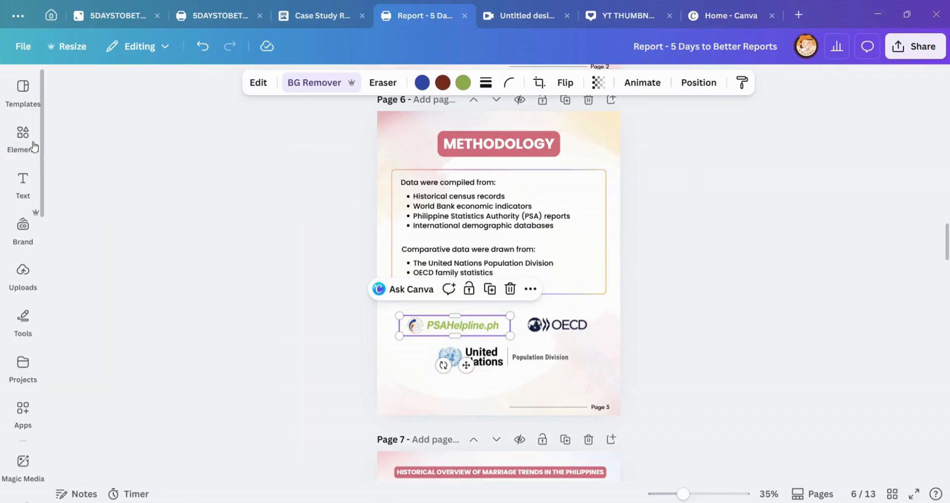
{"action": "left_click", "coordinate": [24, 140]}
{"action": "left_click", "coordinate": [122, 98]}
{"action": "type", "text": "bra"}
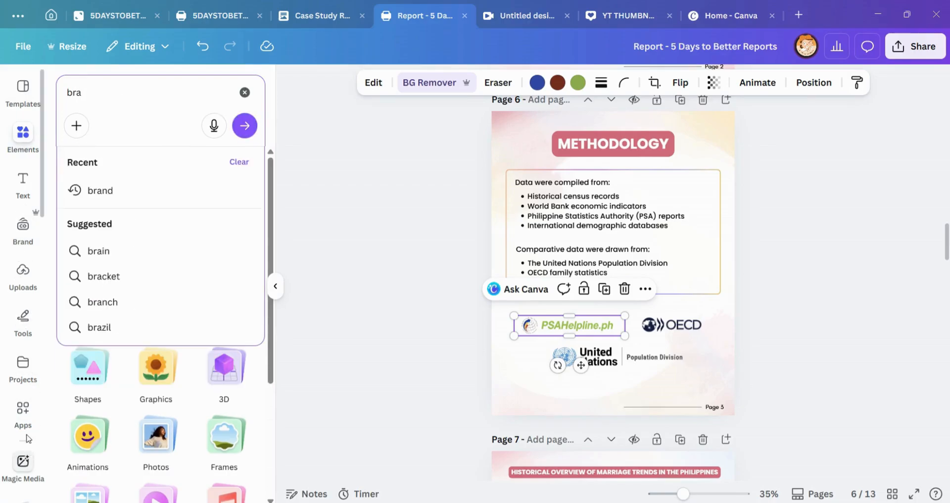
Step: Search the Canva apps for "brand"
{"action": "left_click", "coordinate": [27, 413]}
{"action": "left_click", "coordinate": [107, 92]}
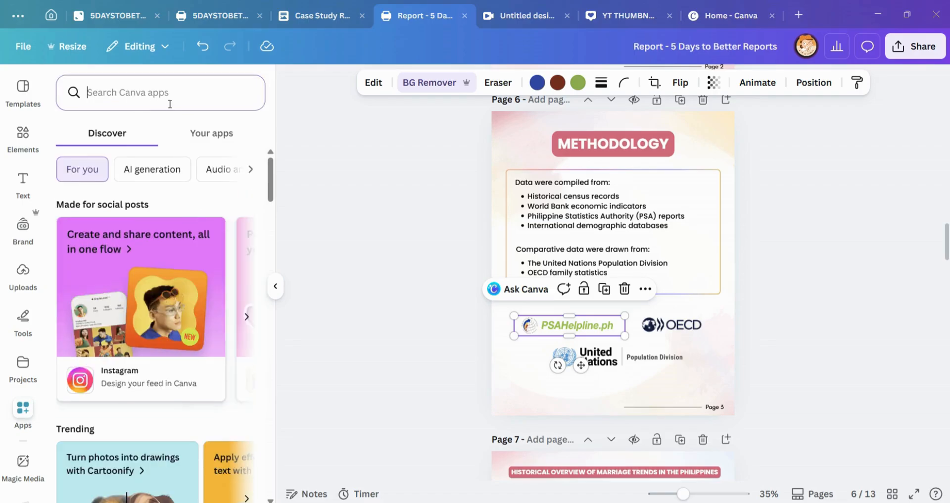
{"action": "type", "text": "bra"}
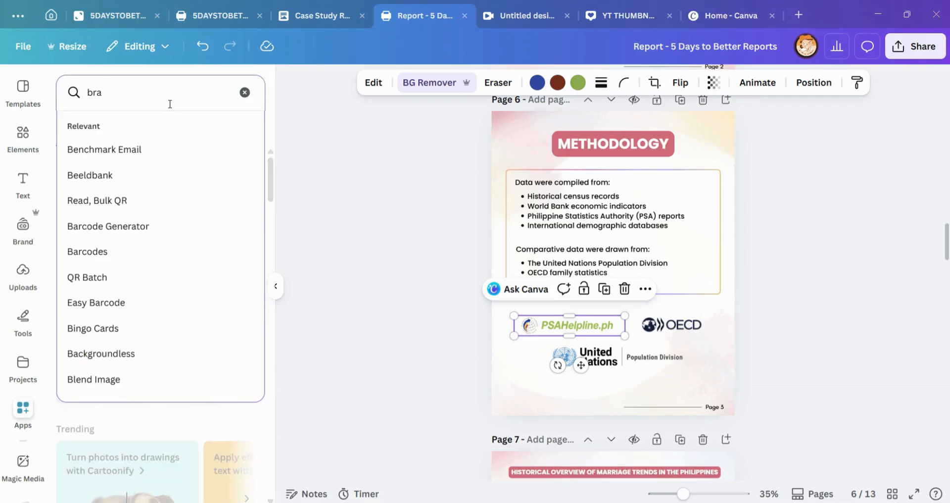
{"action": "type", "text": "nd"}
{"action": "key", "text": "Return"}
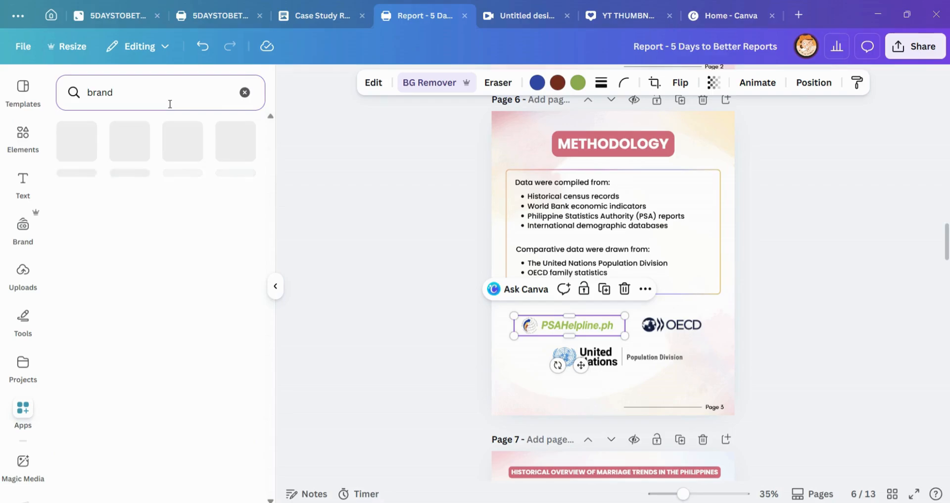
Step: Open the Brandfetch app, search for "google", and browse the google.com logos down to the Sheets, Gmail and Maps logos
{"action": "left_click", "coordinate": [131, 153]}
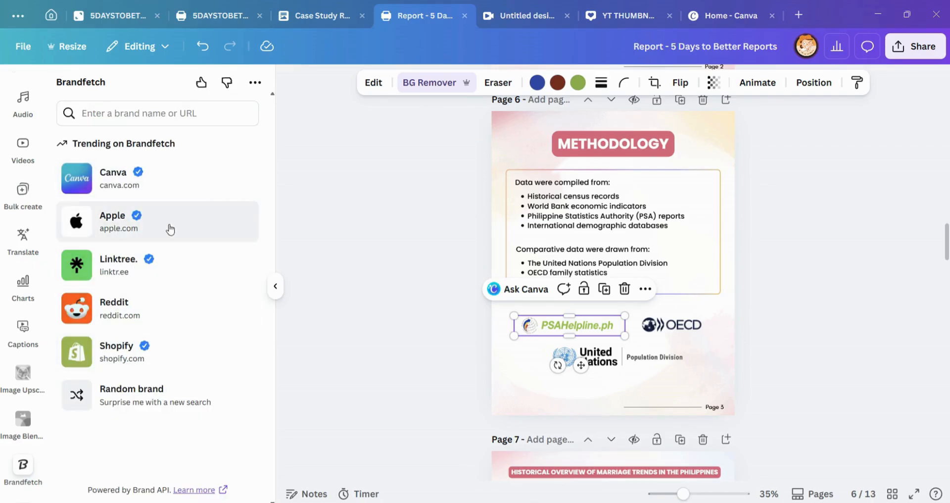
{"action": "left_click", "coordinate": [141, 109]}
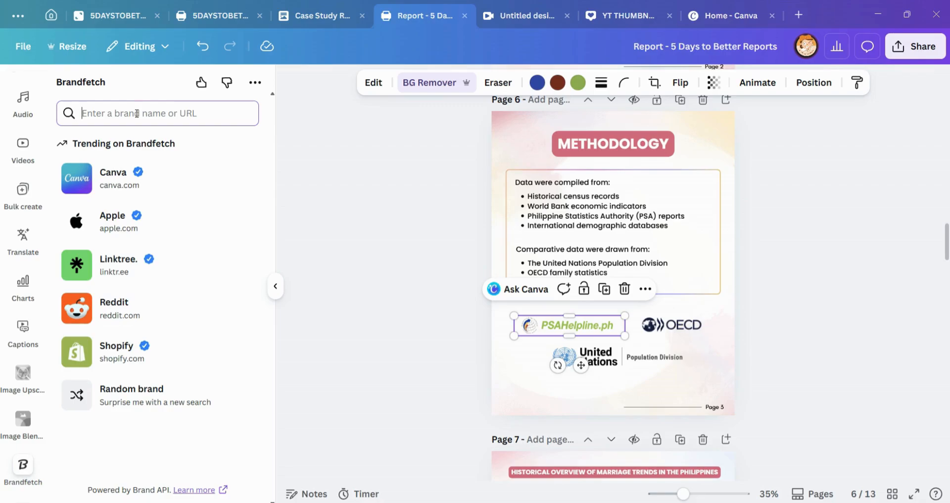
{"action": "type", "text": "google"}
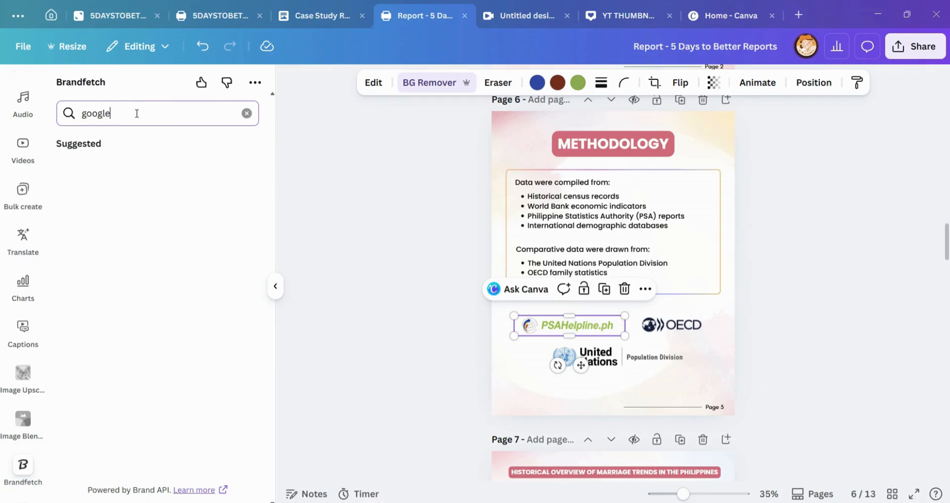
{"action": "left_click", "coordinate": [172, 178]}
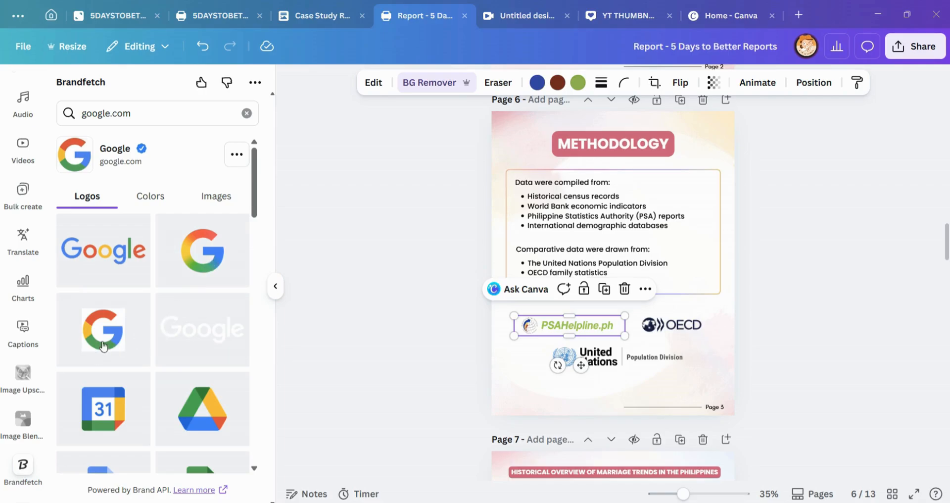
{"action": "scroll", "coordinate": [106, 313], "scroll_direction": "down", "scroll_amount": 3}
{"action": "scroll", "coordinate": [206, 307], "scroll_direction": "down", "scroll_amount": 4}
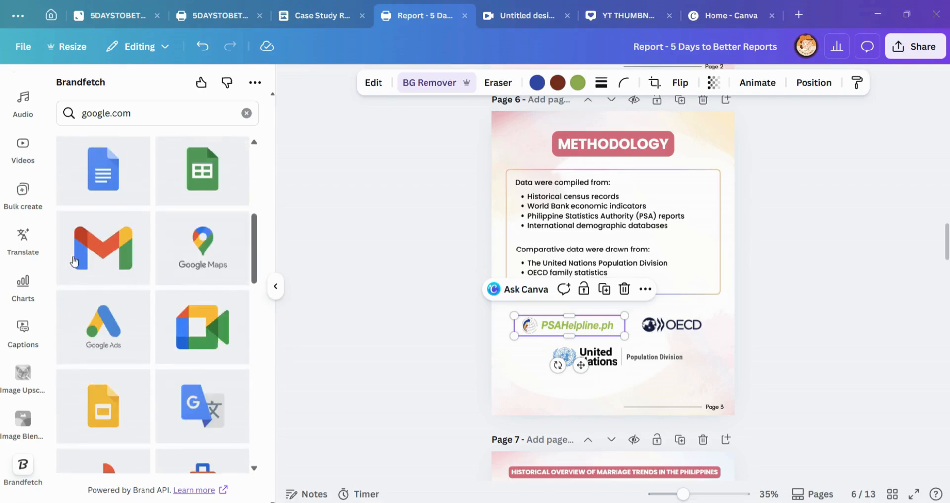
Step: Try the green Google Sheets logo over the PSAHelpline.ph logo on page 6 and delete it
{"action": "left_click", "coordinate": [211, 172]}
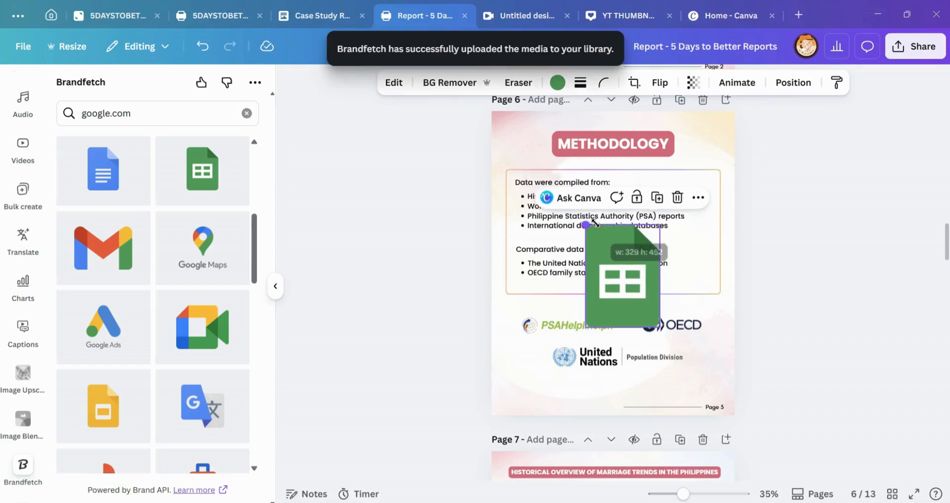
{"action": "left_click_drag", "start_coordinate": [625, 258], "coordinate": [539, 320]}
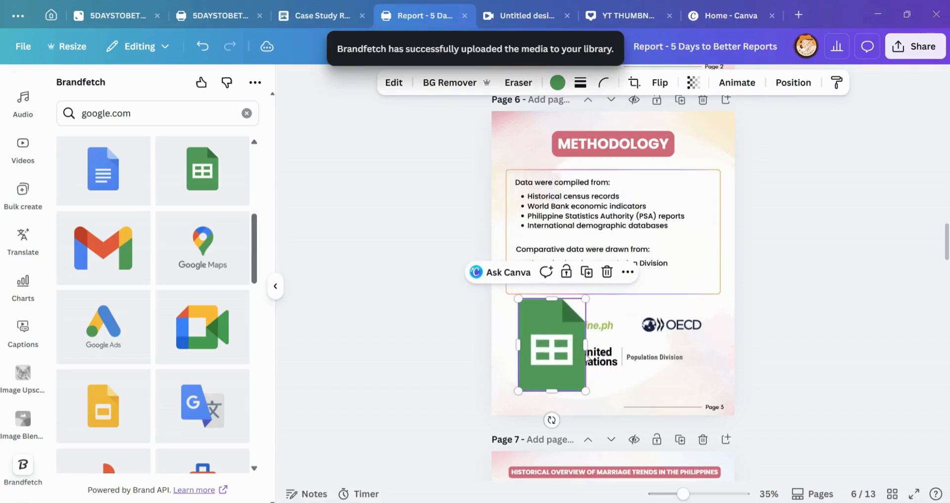
{"action": "left_click", "coordinate": [608, 272]}
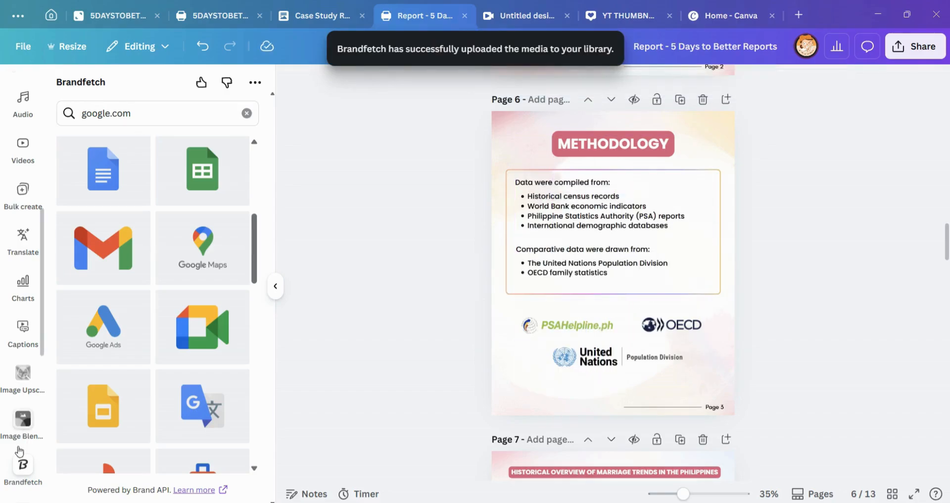
Step: Search Brandfetch for "psa" to look for the PSA logo used on the Methodology page
{"action": "scroll", "coordinate": [27, 445], "scroll_direction": "down", "scroll_amount": 1}
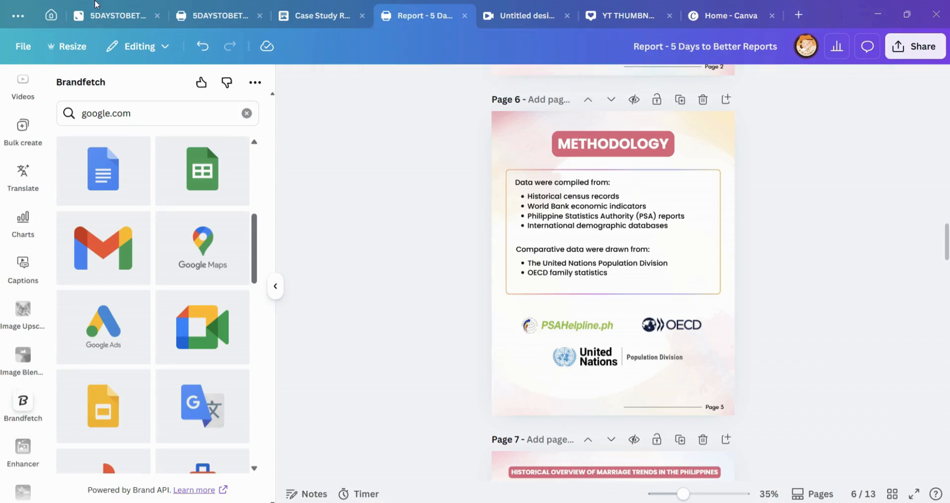
{"action": "left_click", "coordinate": [580, 330]}
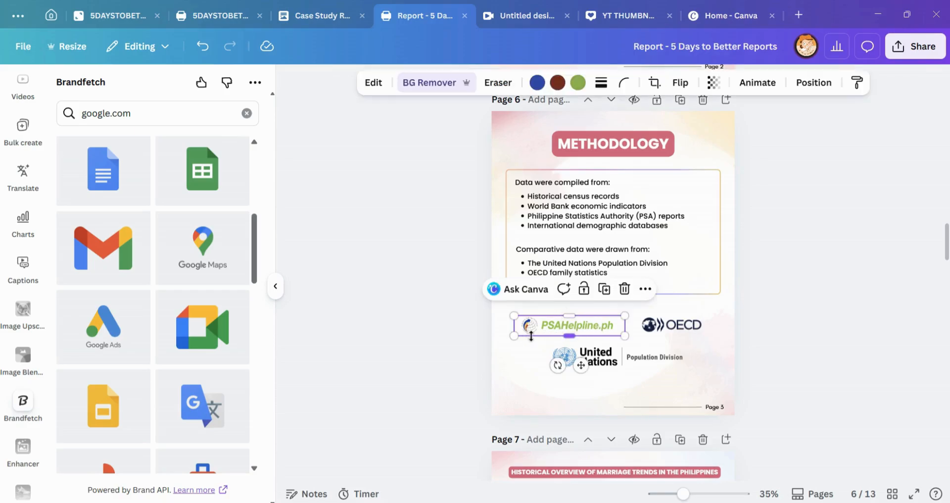
{"action": "left_click_drag", "start_coordinate": [135, 114], "coordinate": [77, 110]}
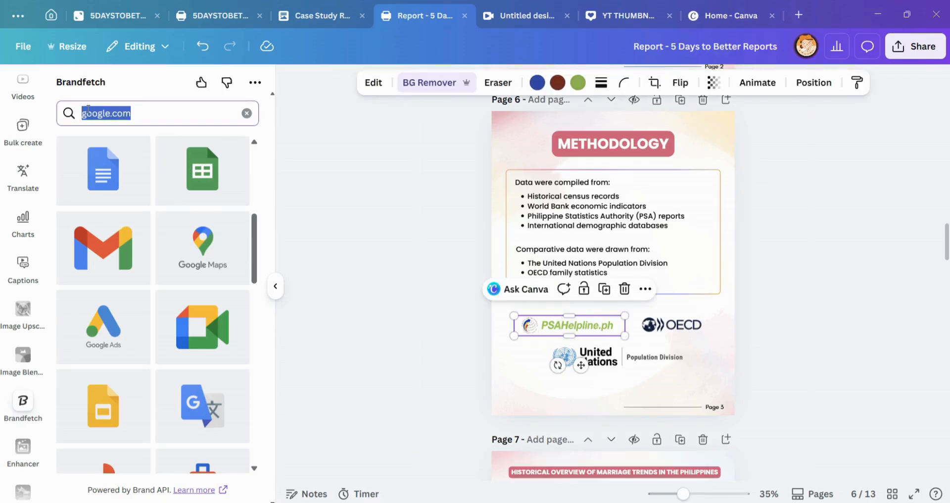
{"action": "type", "text": "psa"}
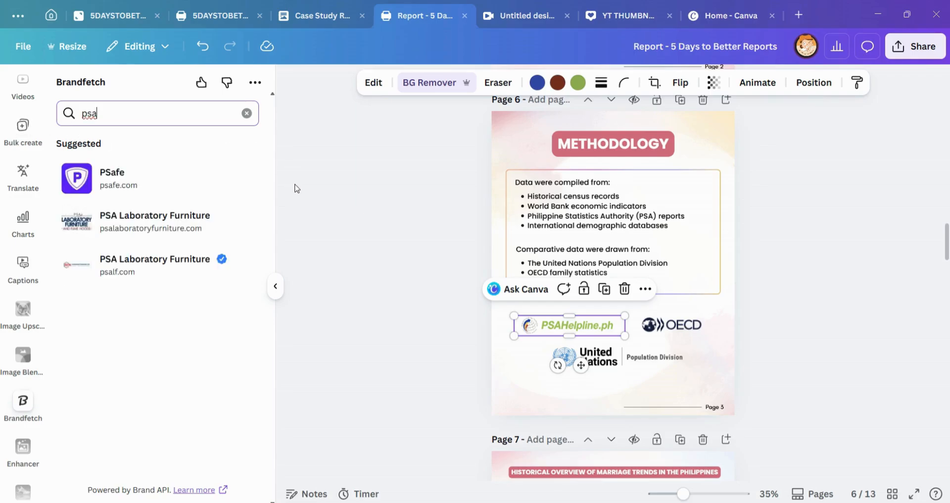
{"action": "left_click", "coordinate": [372, 256]}
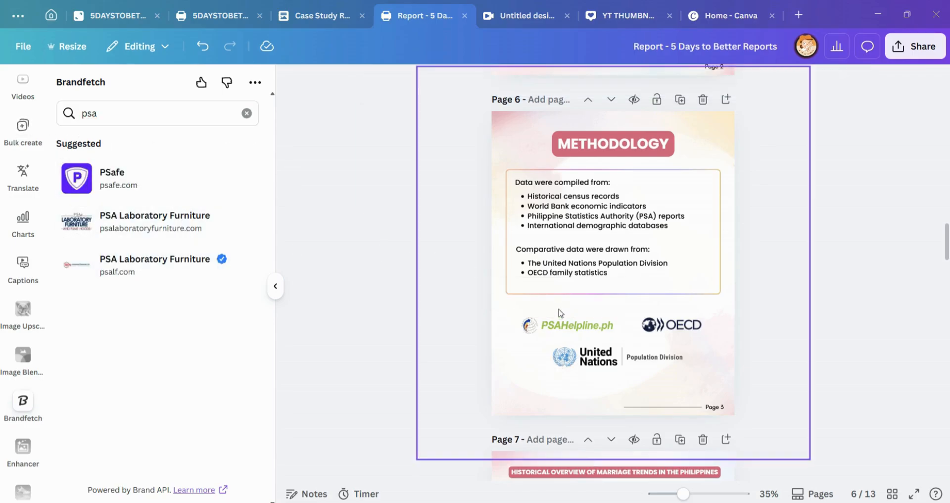
{"action": "left_click", "coordinate": [549, 321]}
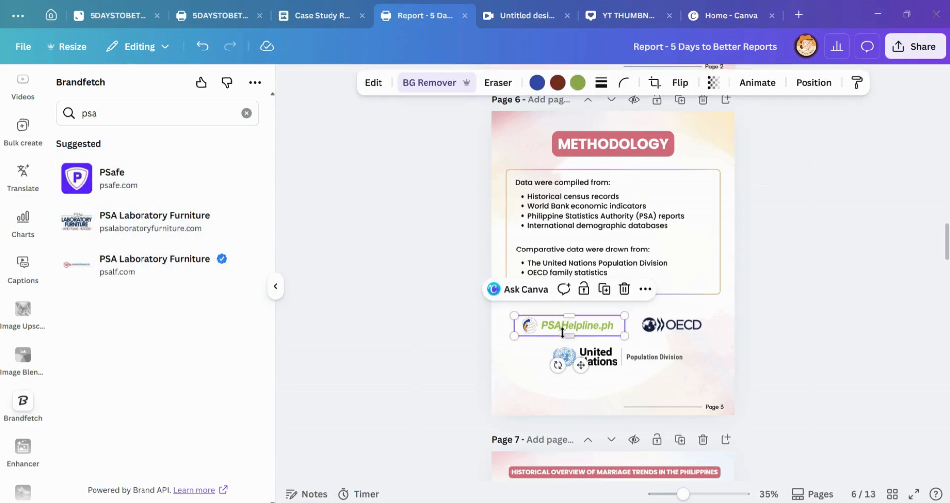
{"action": "left_click", "coordinate": [799, 15]}
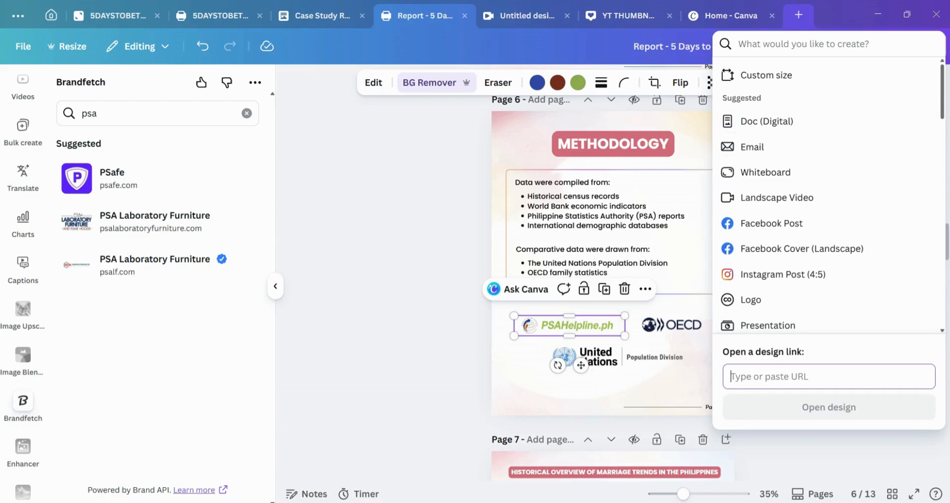
{"action": "left_click", "coordinate": [390, 304]}
{"action": "left_click", "coordinate": [693, 325]}
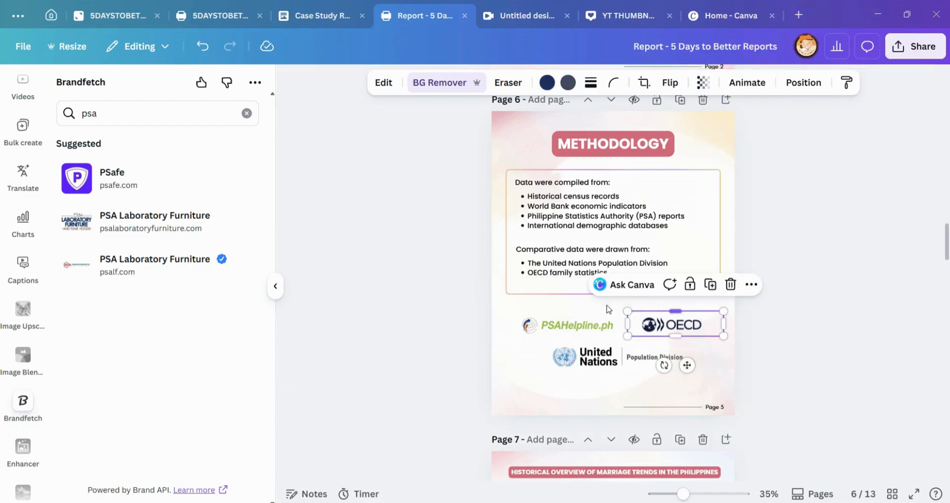
Step: Reset the PSAHelpline.ph logo in the Pixel Eraser to restore its original background, and remove the background again with BG Remover
{"action": "left_click", "coordinate": [538, 332]}
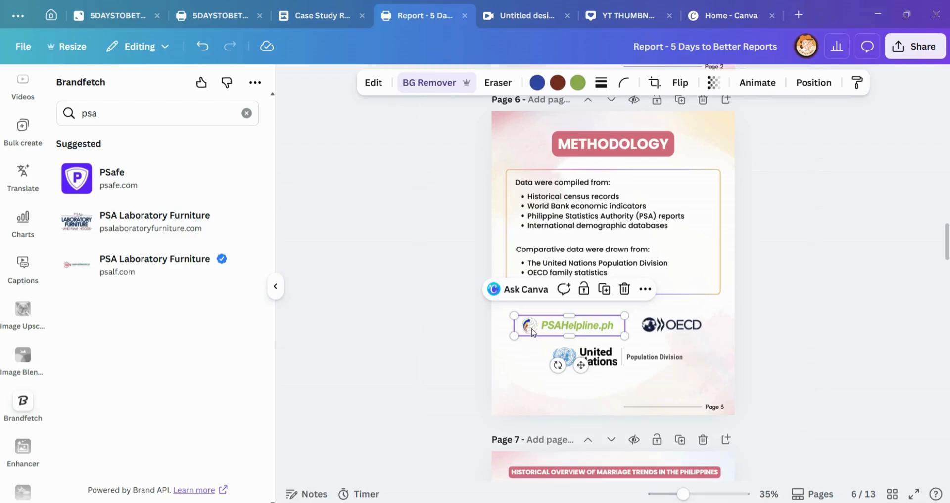
{"action": "left_click", "coordinate": [436, 87]}
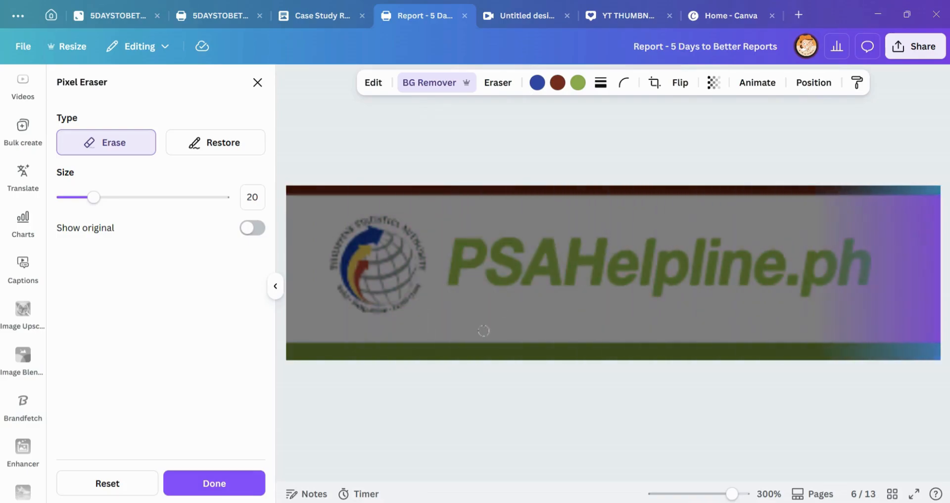
{"action": "left_click", "coordinate": [106, 483]}
{"action": "left_click", "coordinate": [574, 295]}
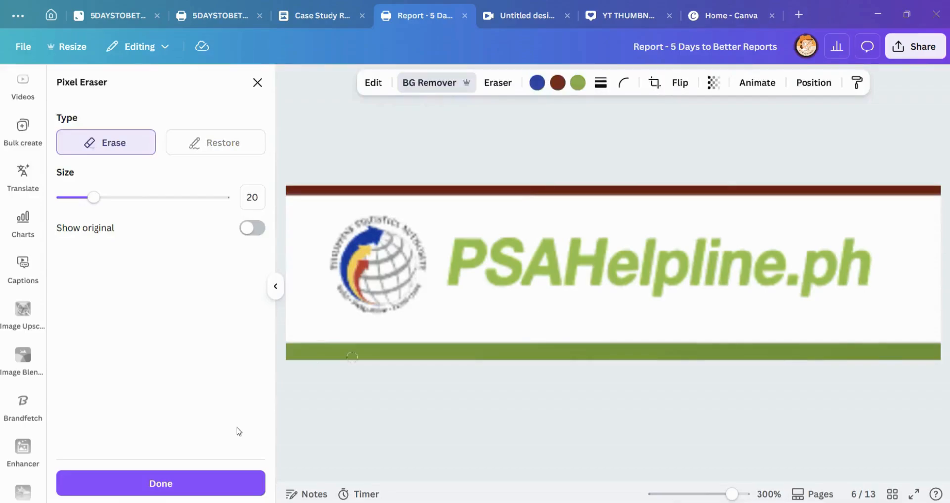
{"action": "left_click", "coordinate": [234, 485]}
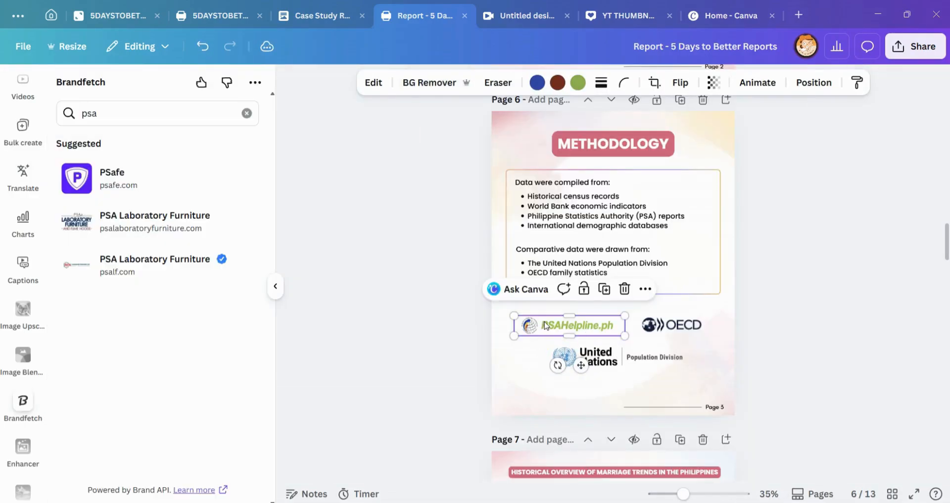
{"action": "left_click", "coordinate": [704, 340]}
{"action": "left_click", "coordinate": [587, 319]}
{"action": "left_click", "coordinate": [423, 87]}
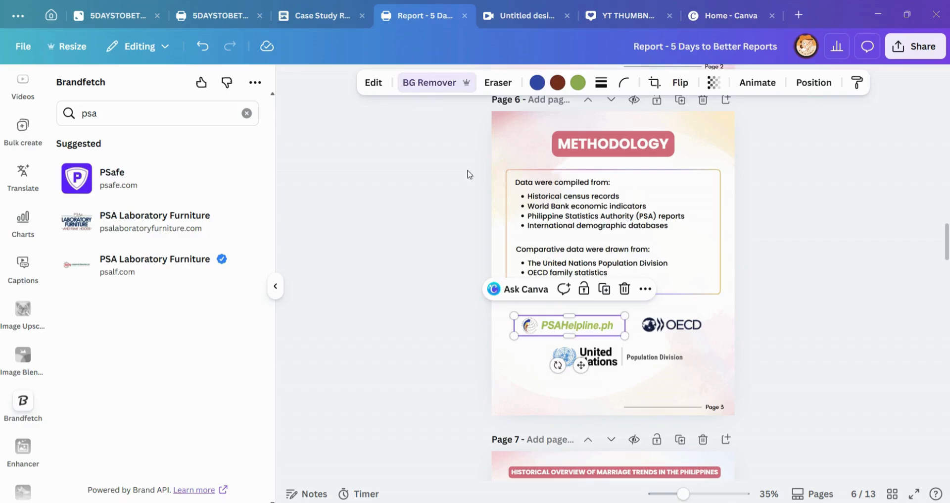
Step: Try moving the PSAHelpline.ph logo below the United Nations logo on page 6, and undo the move
{"action": "left_click", "coordinate": [516, 384]}
{"action": "left_click_drag", "start_coordinate": [593, 330], "coordinate": [613, 391]}
{"action": "key", "text": "ctrl+z"}
{"action": "left_click", "coordinate": [905, 287]}
Step: View the chart on page 7, collapse the Brandfetch panel, and find the Historical Overview table in the Case Study Report document
{"action": "scroll", "coordinate": [790, 286], "scroll_direction": "down", "scroll_amount": 6}
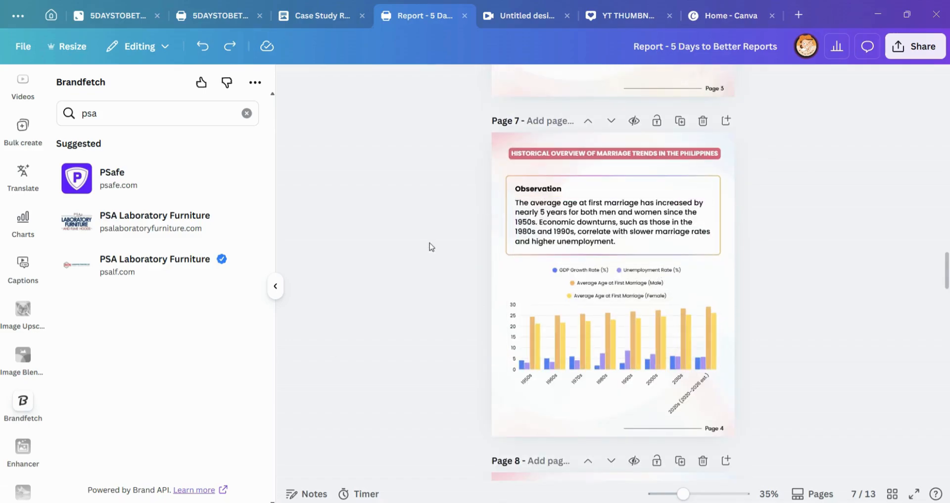
{"action": "left_click", "coordinate": [275, 286]}
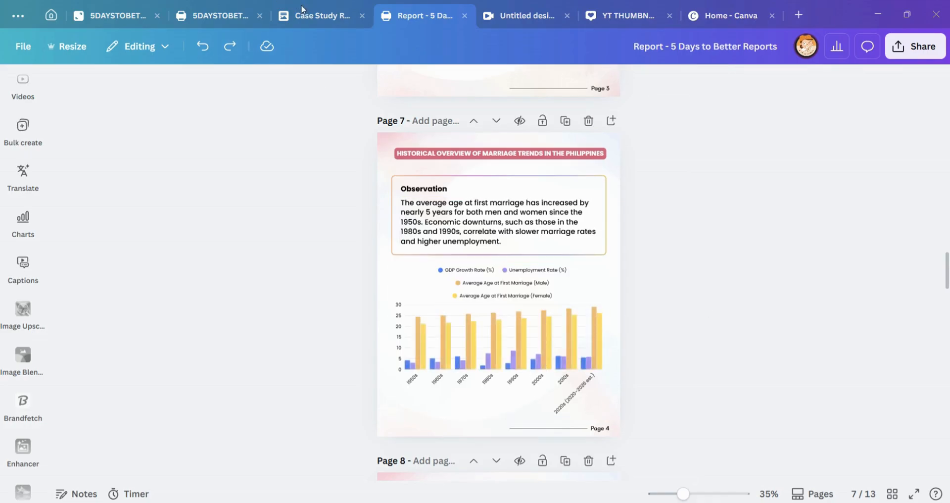
{"action": "left_click", "coordinate": [308, 25]}
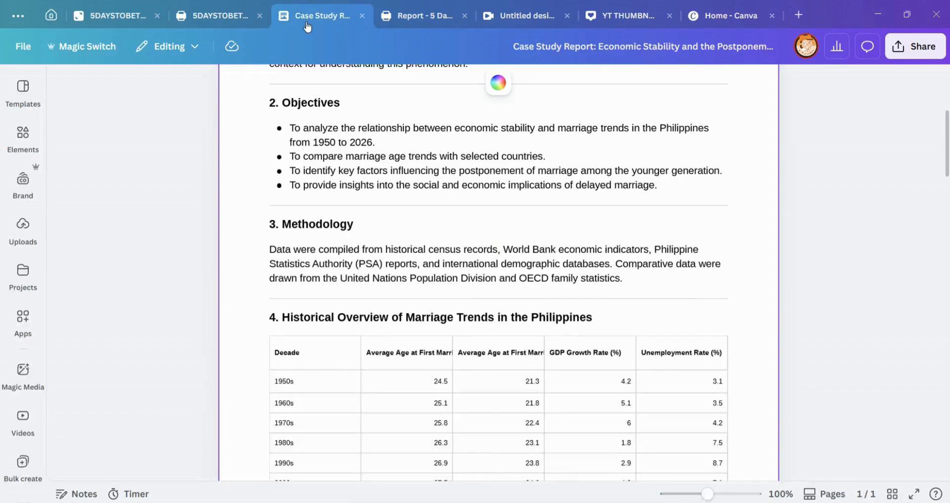
{"action": "scroll", "coordinate": [409, 214], "scroll_direction": "down", "scroll_amount": 1}
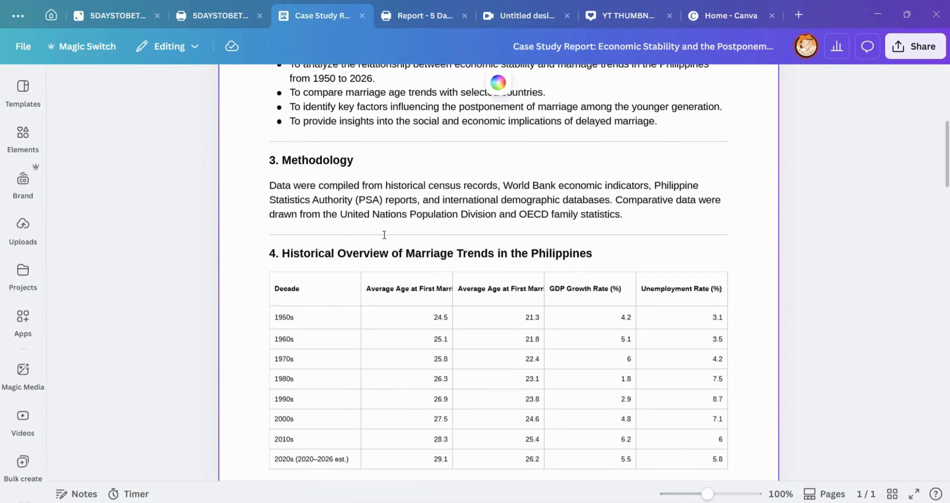
{"action": "scroll", "coordinate": [322, 304], "scroll_direction": "down", "scroll_amount": 1}
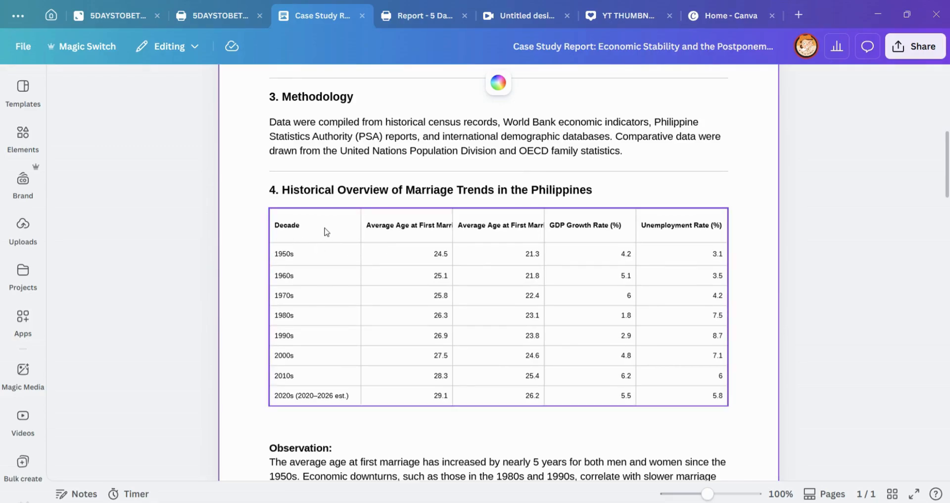
Step: Examine the Historical Overview table by decade in section 4, selecting its cells from the header row through the 2010s
{"action": "left_click", "coordinate": [317, 241]}
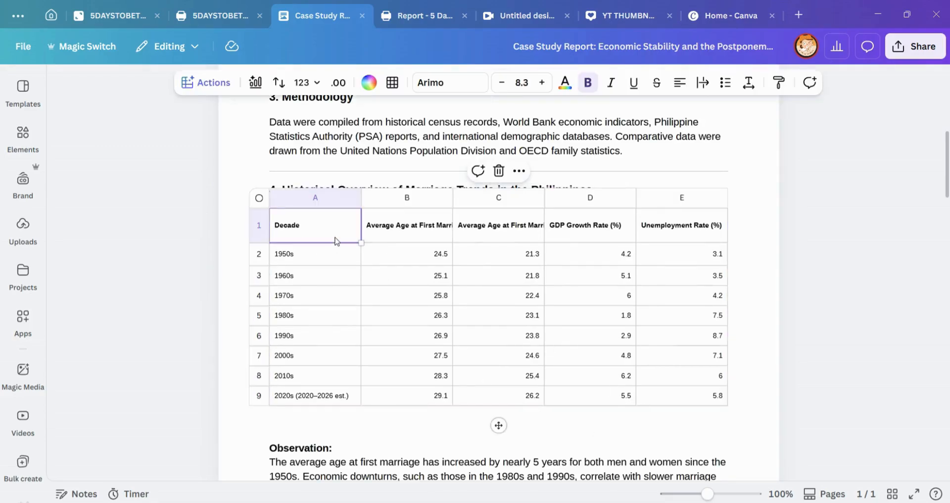
{"action": "left_click", "coordinate": [353, 294]}
{"action": "left_click", "coordinate": [243, 165]}
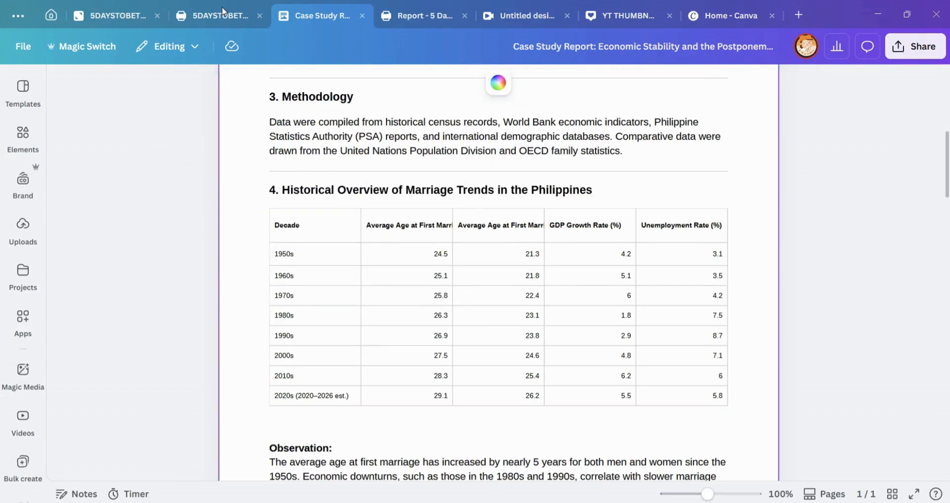
{"action": "left_click", "coordinate": [315, 267]}
{"action": "left_click_drag", "start_coordinate": [290, 234], "coordinate": [657, 374]}
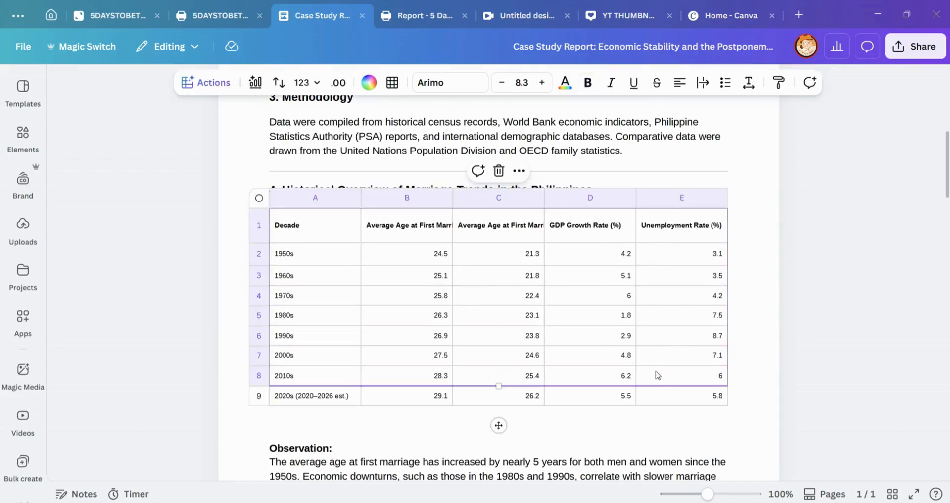
{"action": "left_click", "coordinate": [248, 148]}
Step: Recheck page 7 of the report, switch to the 5DAYSTOBETTERREPORTS - WORKSPACE design, and select the background image on empty page 3
{"action": "left_click", "coordinate": [403, 17]}
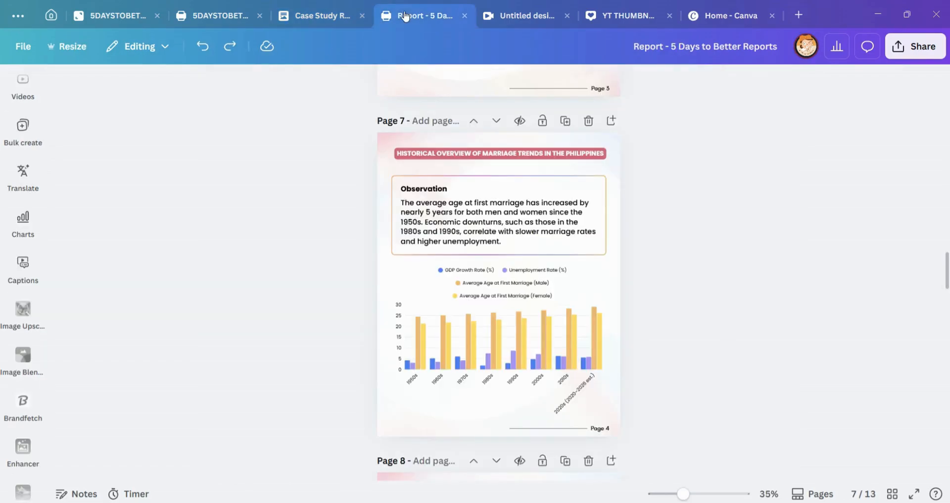
{"action": "left_click", "coordinate": [214, 23]}
{"action": "scroll", "coordinate": [462, 235], "scroll_direction": "down", "scroll_amount": 5}
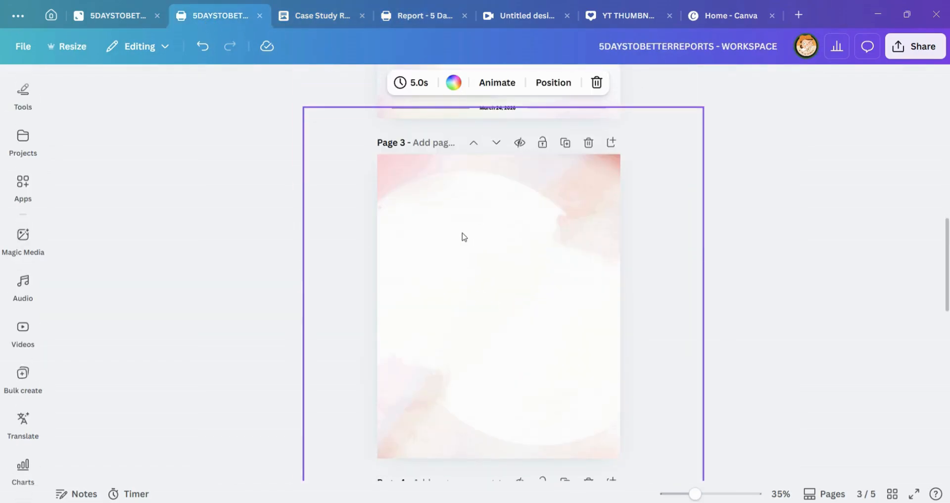
{"action": "left_click", "coordinate": [462, 235]}
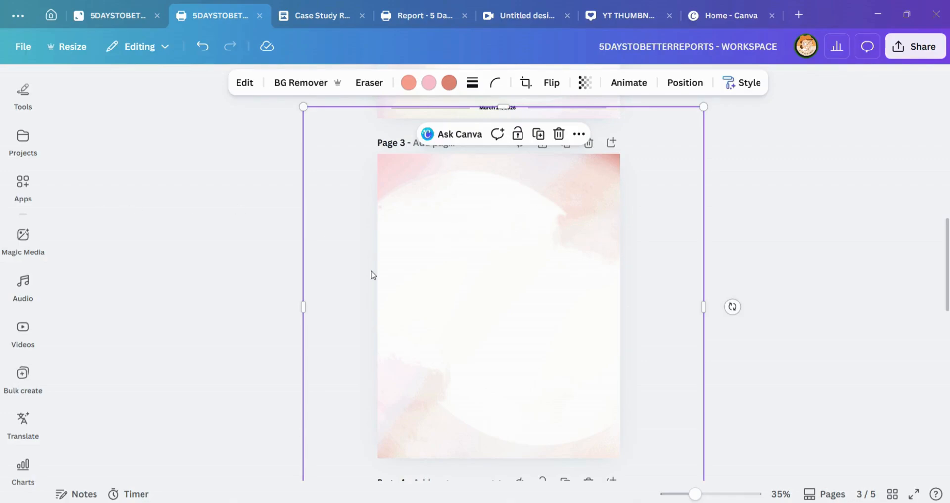
Step: Insert a plain bordered table with three columns and four rows on page 3, and select its first cell
{"action": "scroll", "coordinate": [23, 138], "scroll_direction": "up", "scroll_amount": 5}
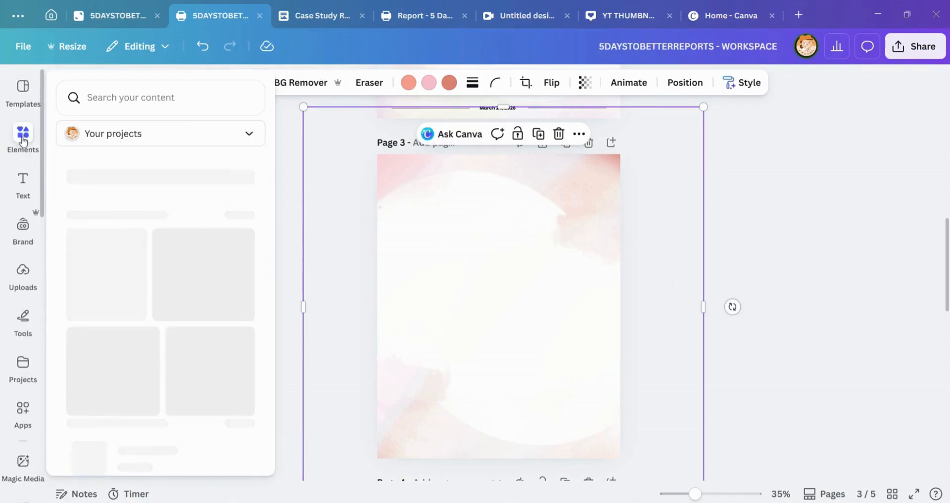
{"action": "left_click", "coordinate": [22, 138]}
{"action": "left_click", "coordinate": [63, 82]}
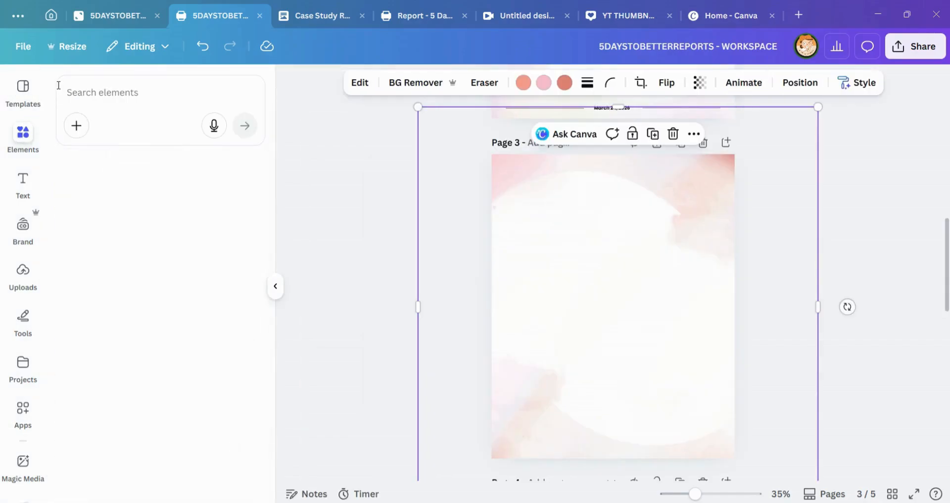
{"action": "scroll", "coordinate": [185, 308], "scroll_direction": "down", "scroll_amount": 3}
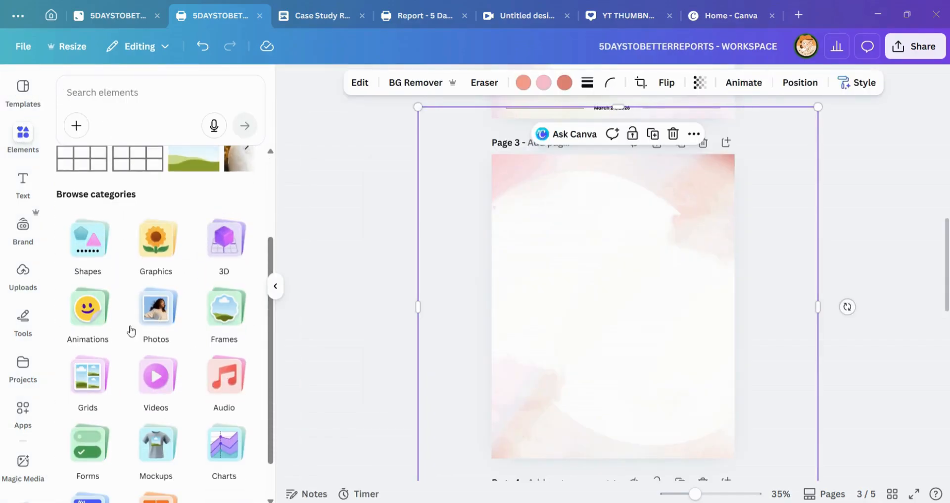
{"action": "scroll", "coordinate": [182, 244], "scroll_direction": "down", "scroll_amount": 1}
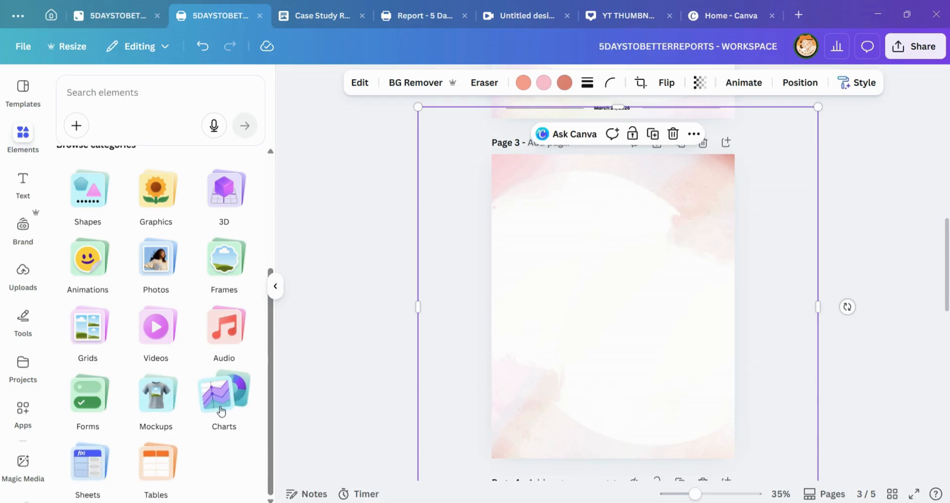
{"action": "left_click", "coordinate": [158, 484]}
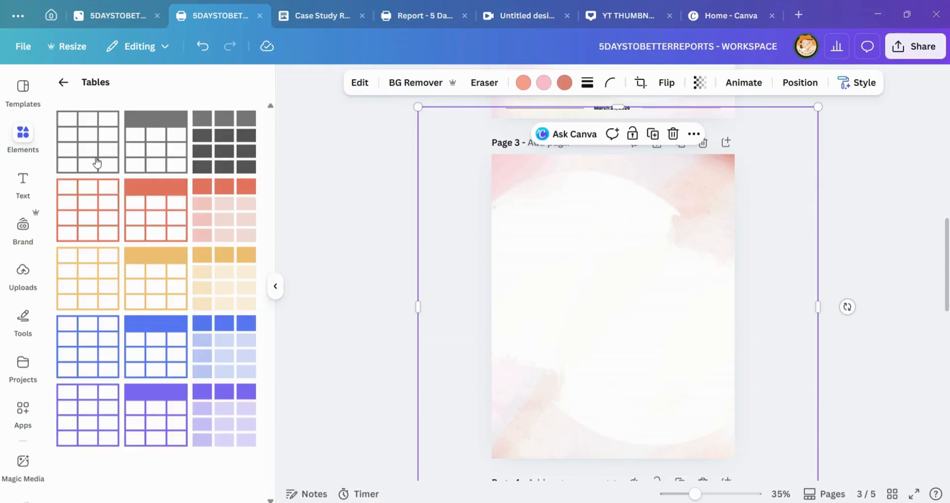
{"action": "left_click", "coordinate": [96, 162]}
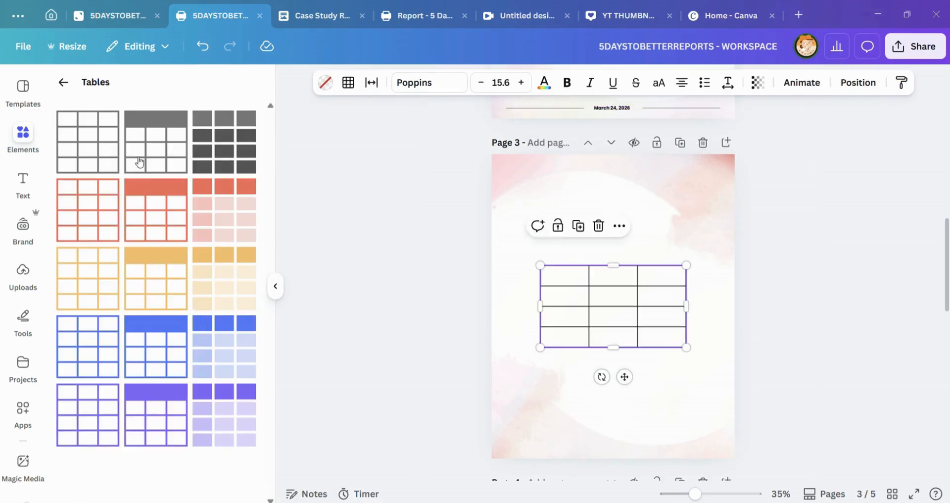
{"action": "left_click", "coordinate": [558, 275]}
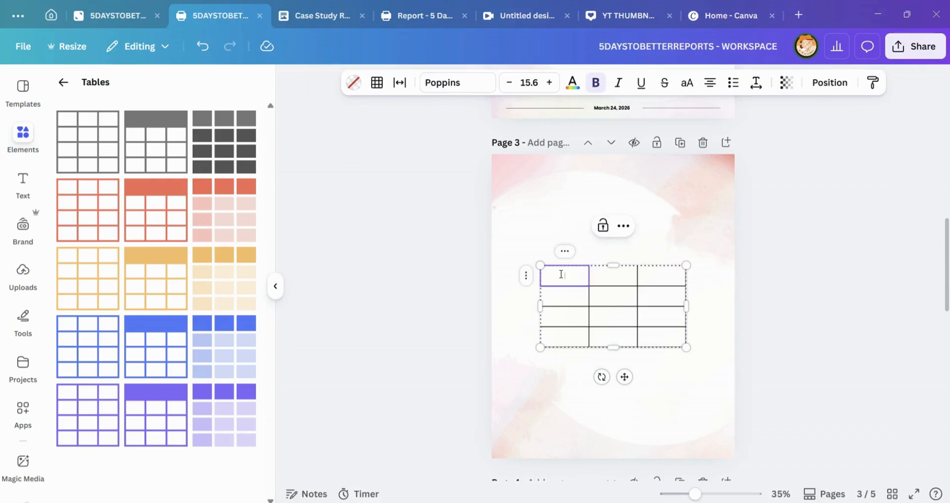
Step: Review the header and 1950s cells of the Historical Overview table in the Case Study Report document, and return to the workspace design
{"action": "left_click", "coordinate": [314, 12]}
{"action": "left_click", "coordinate": [307, 256]}
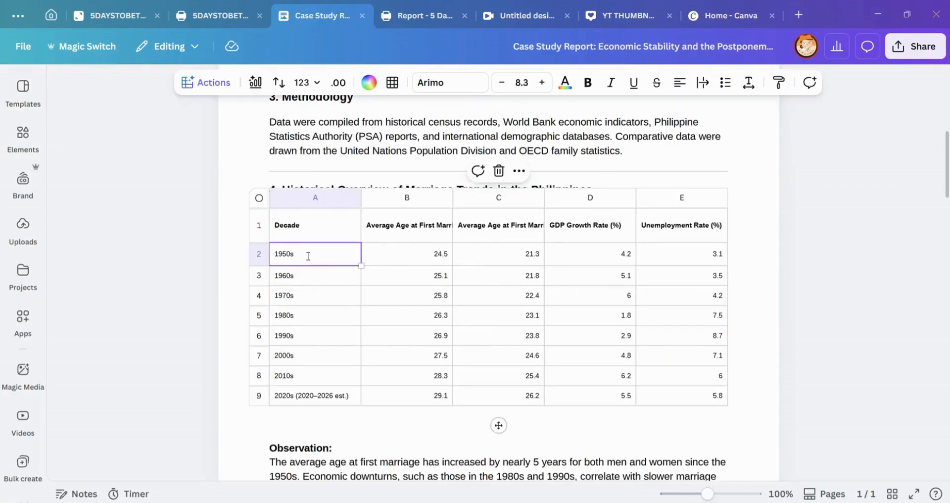
{"action": "left_click", "coordinate": [308, 256]}
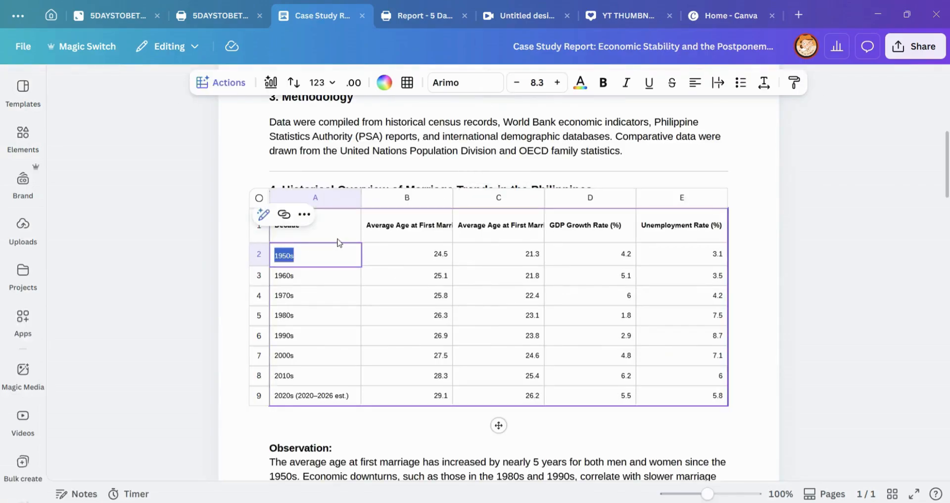
{"action": "left_click", "coordinate": [327, 227]}
{"action": "left_click", "coordinate": [438, 227], "text": "shift"}
{"action": "left_click", "coordinate": [213, 15]}
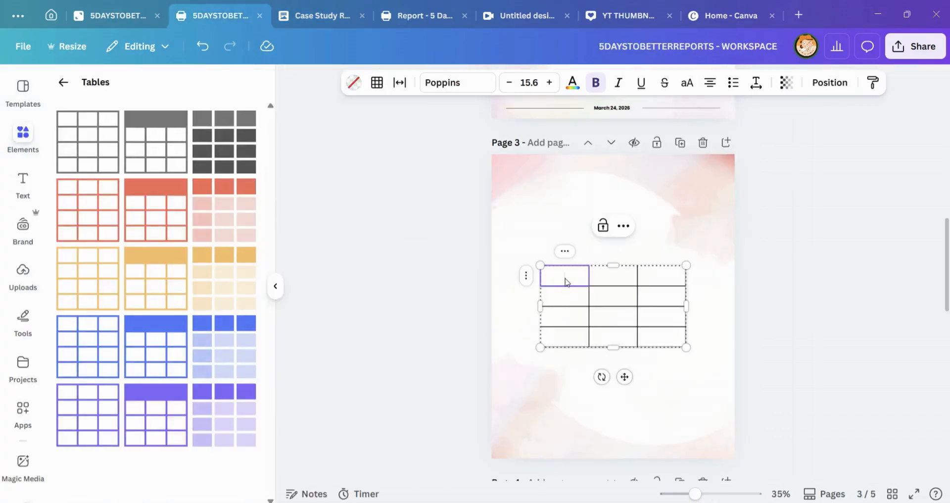
Step: Fill the table's header row with SAMPLE 1, SAMPLE 2 and SAMPLE 3
{"action": "left_click", "coordinate": [567, 282]}
{"action": "type", "text": "SAMPLE 1"}
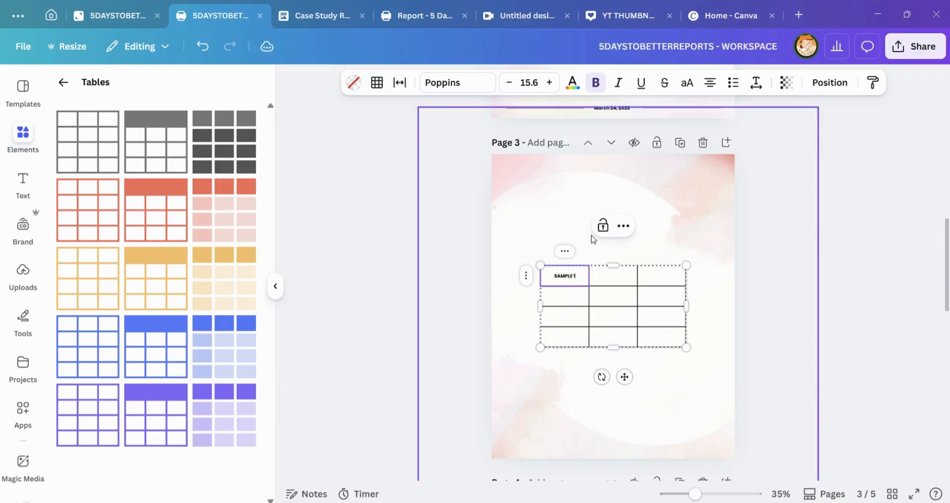
{"action": "left_click", "coordinate": [610, 284]}
{"action": "type", "text": "SAMPLE 2"}
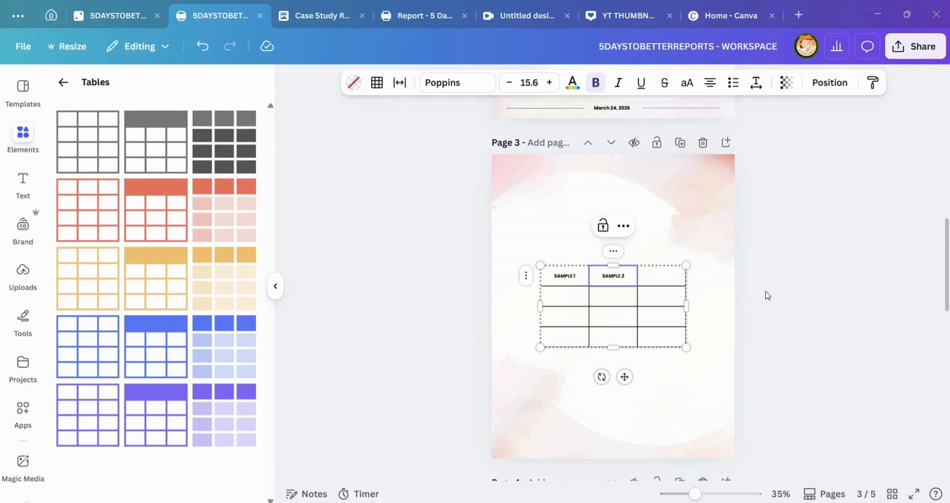
{"action": "left_click", "coordinate": [668, 276]}
{"action": "type", "text": "SAMPLE 3"}
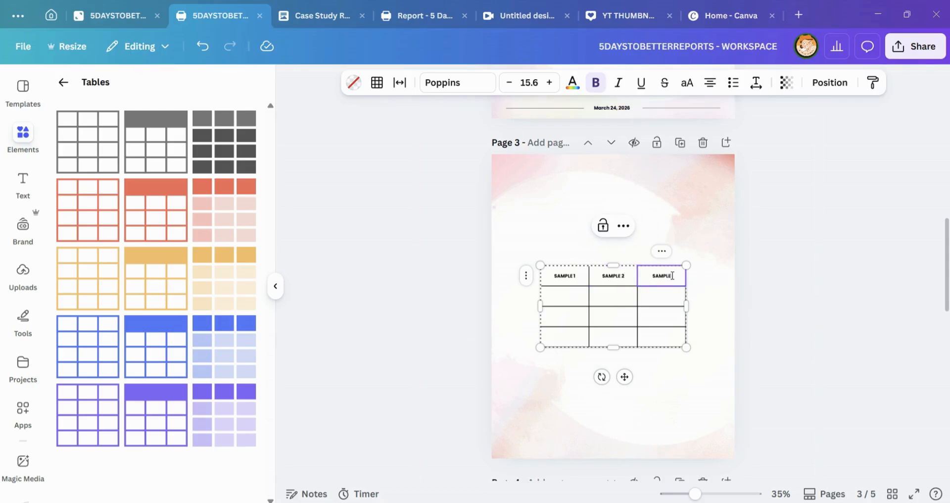
Step: Enlarge the sample table across page 3, try narrowing its width, and undo the narrowing
{"action": "left_click", "coordinate": [555, 271]}
{"action": "mouse_move", "coordinate": [551, 281]}
{"action": "left_mouse_down"}
{"action": "mouse_move", "coordinate": [643, 311]}
{"action": "mouse_move", "coordinate": [510, 273]}
{"action": "mouse_move", "coordinate": [554, 279]}
{"action": "left_mouse_up"}
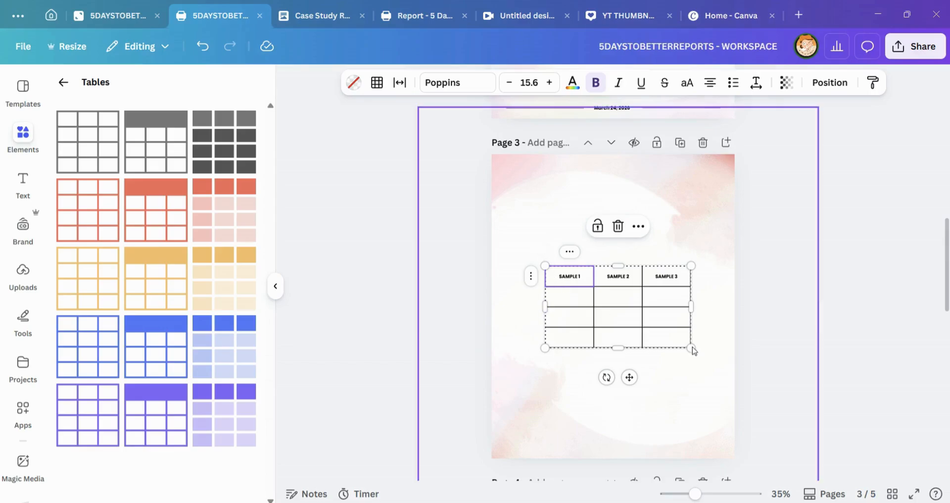
{"action": "left_click_drag", "start_coordinate": [692, 348], "coordinate": [740, 410]}
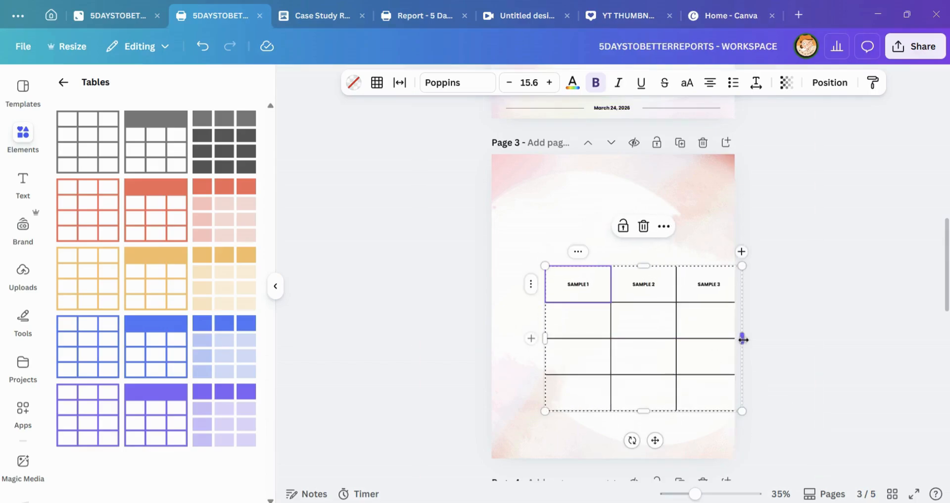
{"action": "left_click_drag", "start_coordinate": [740, 338], "coordinate": [700, 336]}
{"action": "key", "text": "ctrl+z"}
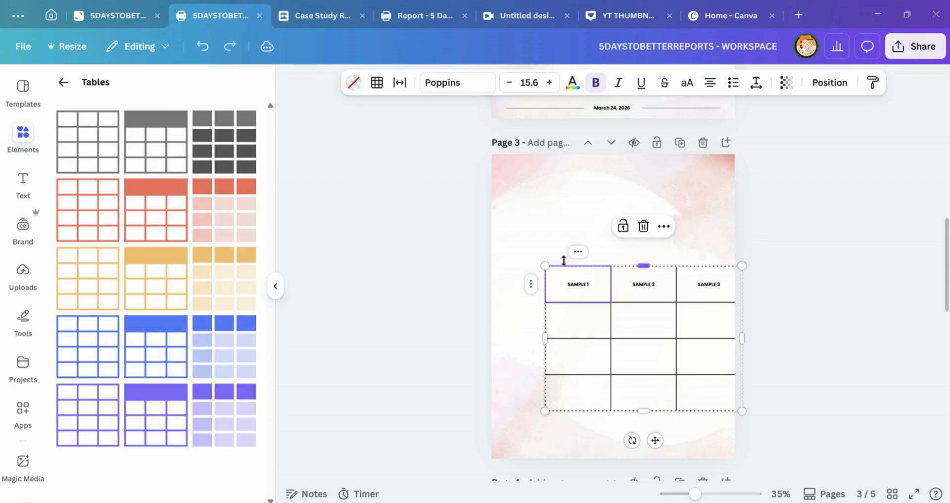
Step: Select the whole table, center it on page 3, and stretch its height slightly
{"action": "double_click", "coordinate": [572, 288]}
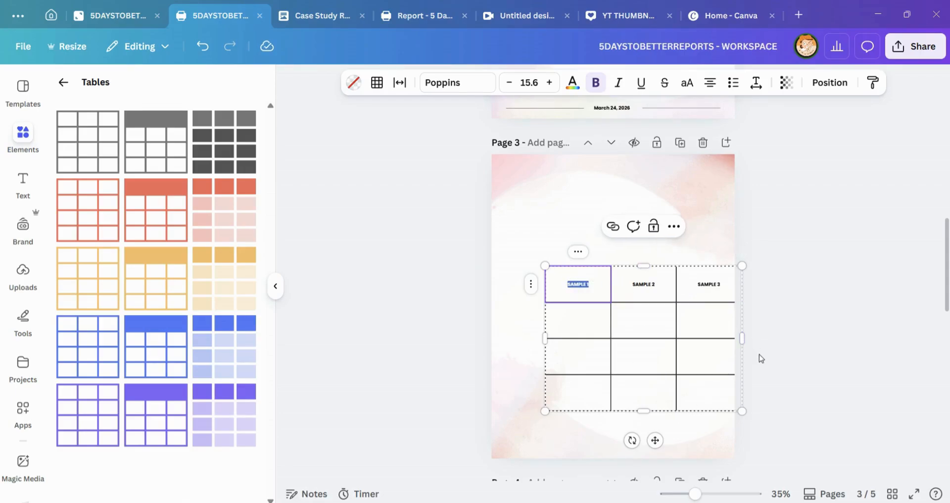
{"action": "left_click", "coordinate": [563, 276]}
{"action": "left_click_drag", "start_coordinate": [538, 241], "coordinate": [748, 419]}
{"action": "left_click", "coordinate": [576, 258]}
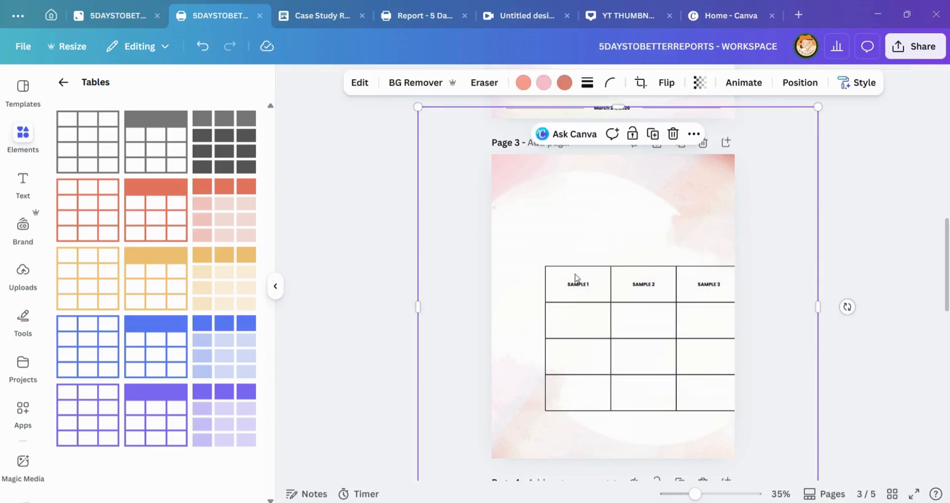
{"action": "left_click", "coordinate": [576, 290]}
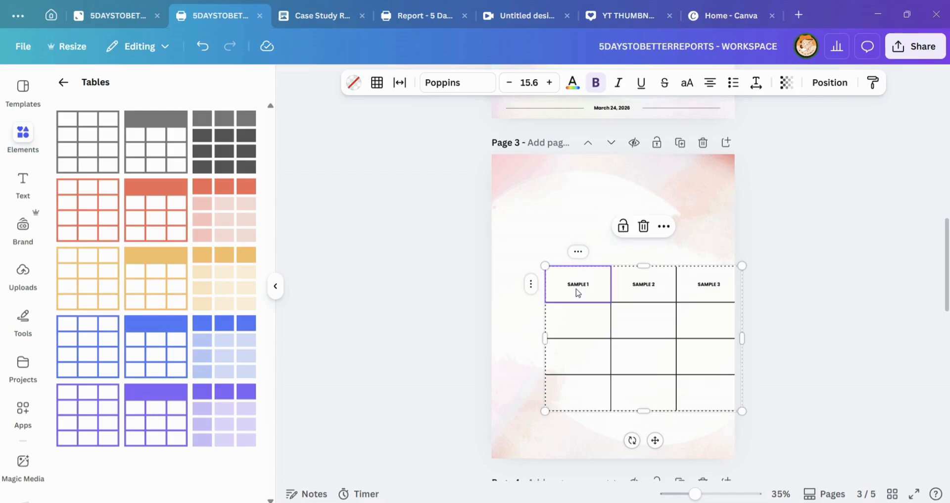
{"action": "key", "text": "Escape"}
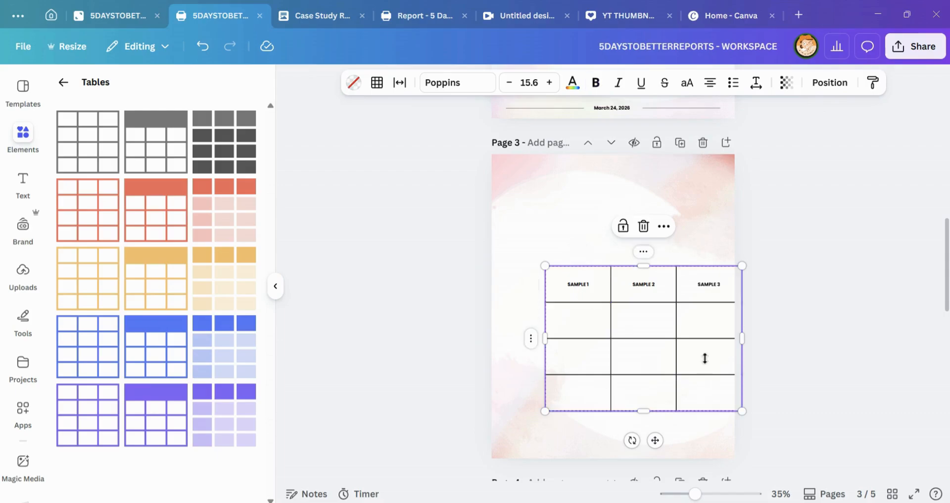
{"action": "left_click_drag", "start_coordinate": [654, 440], "coordinate": [626, 403]}
{"action": "mouse_move", "coordinate": [713, 374]}
{"action": "left_mouse_down"}
{"action": "mouse_move", "coordinate": [648, 377]}
{"action": "mouse_move", "coordinate": [638, 405]}
{"action": "mouse_move", "coordinate": [701, 417]}
{"action": "mouse_move", "coordinate": [691, 448]}
{"action": "mouse_move", "coordinate": [710, 384]}
{"action": "left_mouse_up"}
Step: Increase the text size of the three header cells to 27.6
{"action": "left_click", "coordinate": [540, 248]}
{"action": "left_click_drag", "start_coordinate": [540, 247], "coordinate": [665, 247]}
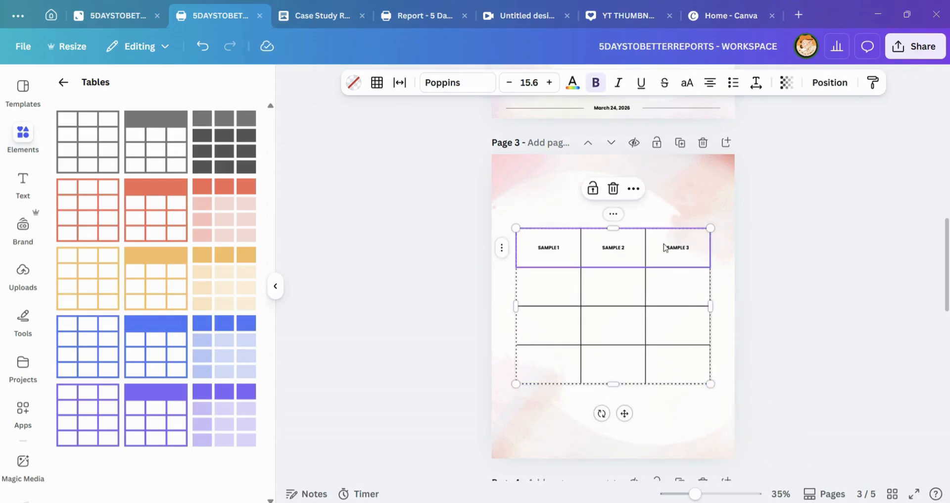
{"action": "left_click", "coordinate": [549, 83]}
{"action": "left_click", "coordinate": [550, 83]}
{"action": "left_click", "coordinate": [550, 82]}
{"action": "left_click", "coordinate": [549, 83]}
{"action": "left_click", "coordinate": [549, 83]}
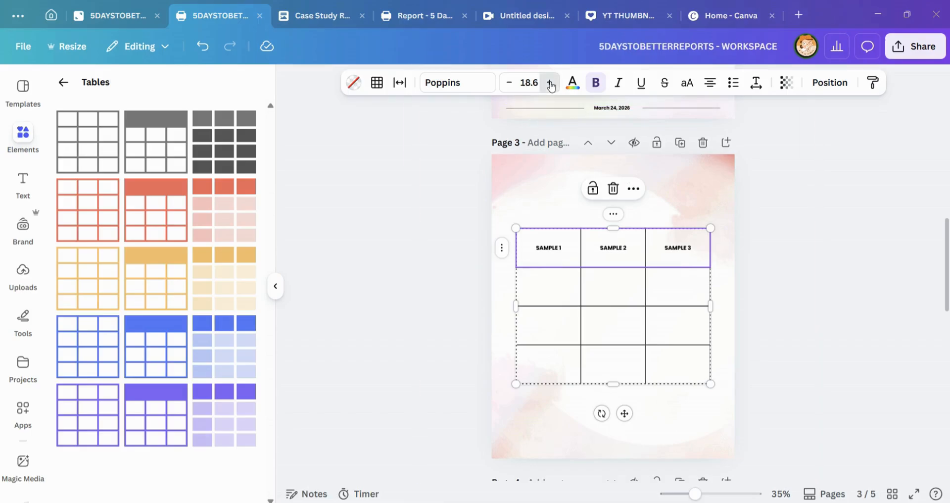
{"action": "left_click", "coordinate": [549, 83]}
{"action": "left_click", "coordinate": [549, 83]}
{"action": "left_click", "coordinate": [550, 83]}
{"action": "left_click", "coordinate": [549, 83]}
{"action": "left_click", "coordinate": [550, 83]}
{"action": "left_click", "coordinate": [550, 82]}
{"action": "left_click", "coordinate": [549, 83]}
Step: Recolor the header row's text rose pink and set it in bold
{"action": "left_click", "coordinate": [595, 83]}
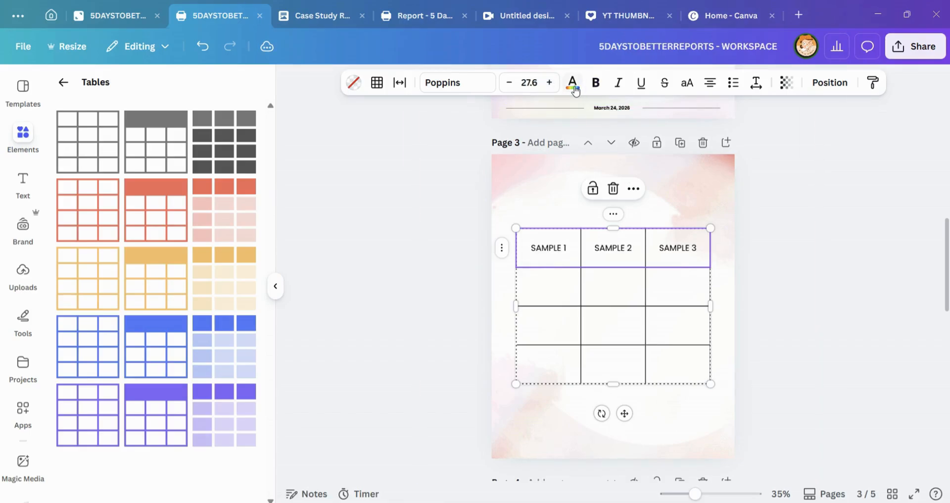
{"action": "left_click", "coordinate": [155, 137]}
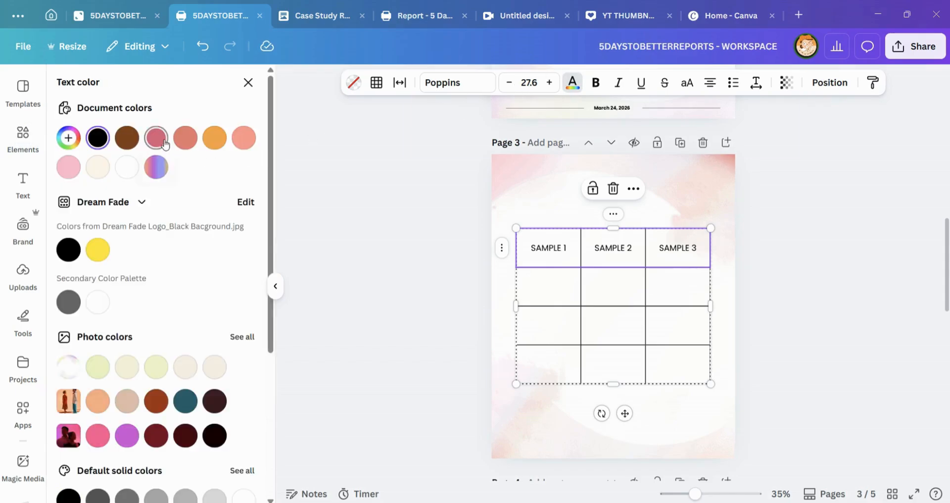
{"action": "left_click", "coordinate": [595, 83]}
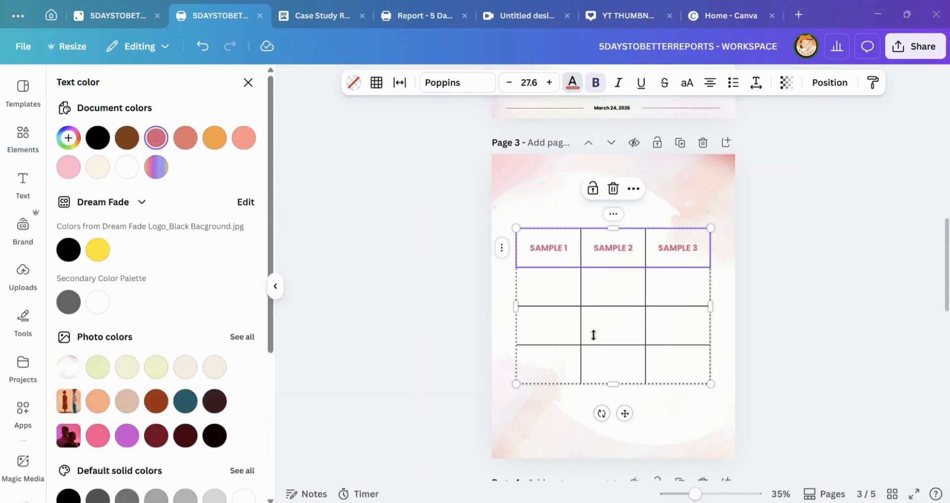
Step: Fill the header row with brown and set its text color to white
{"action": "left_click", "coordinate": [548, 282]}
{"action": "left_click", "coordinate": [530, 245]}
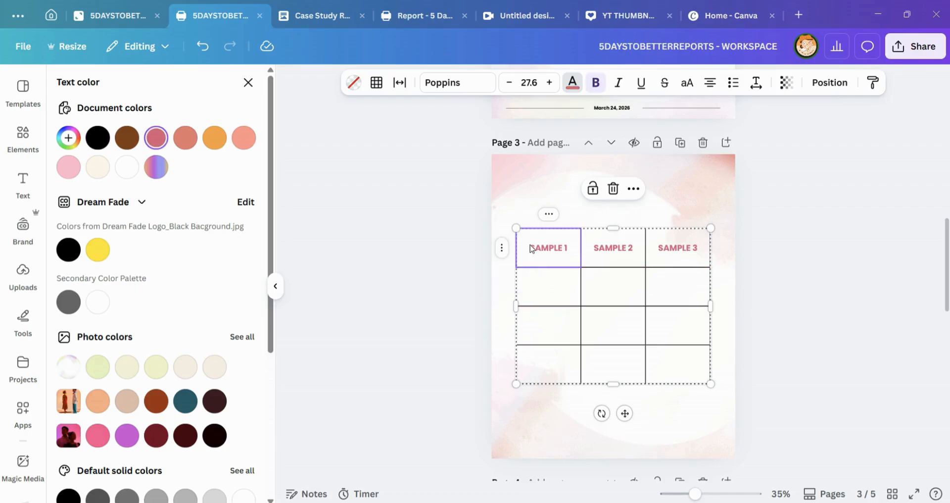
{"action": "left_click_drag", "start_coordinate": [582, 256], "coordinate": [666, 247]}
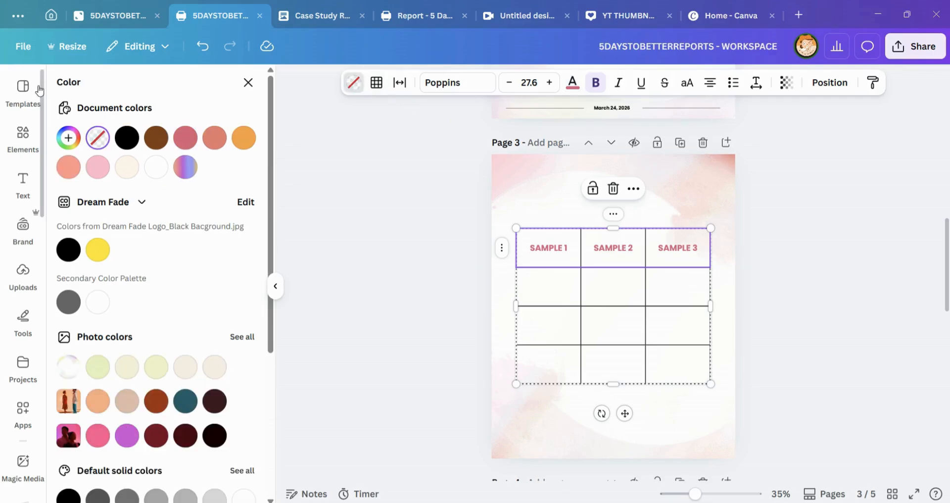
{"action": "left_click", "coordinate": [156, 138]}
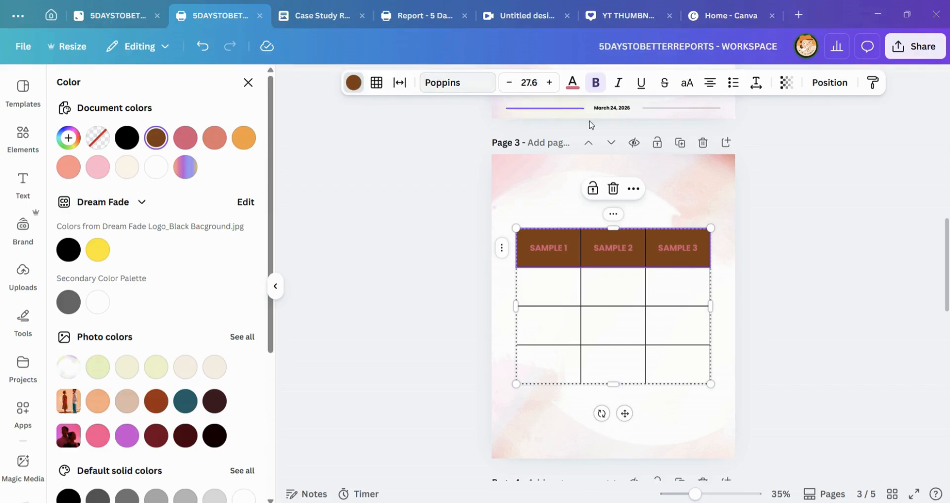
{"action": "left_click", "coordinate": [572, 82]}
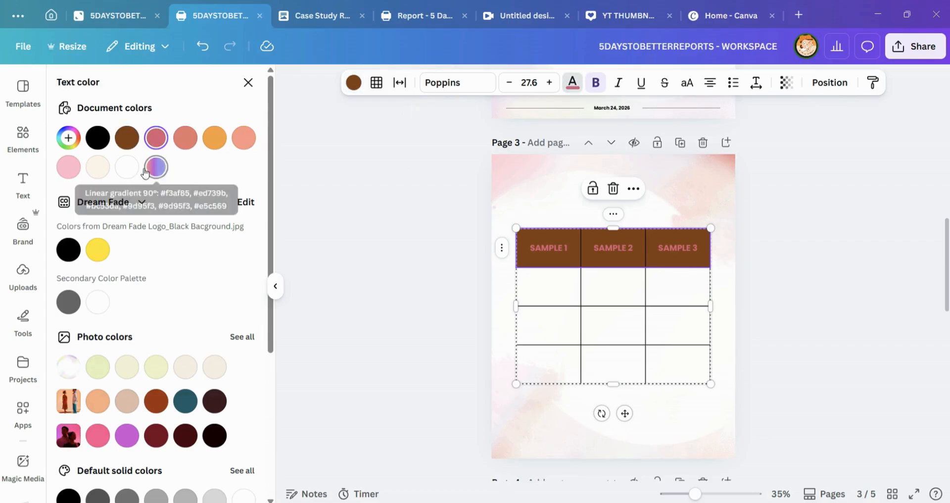
{"action": "left_click", "coordinate": [126, 167]}
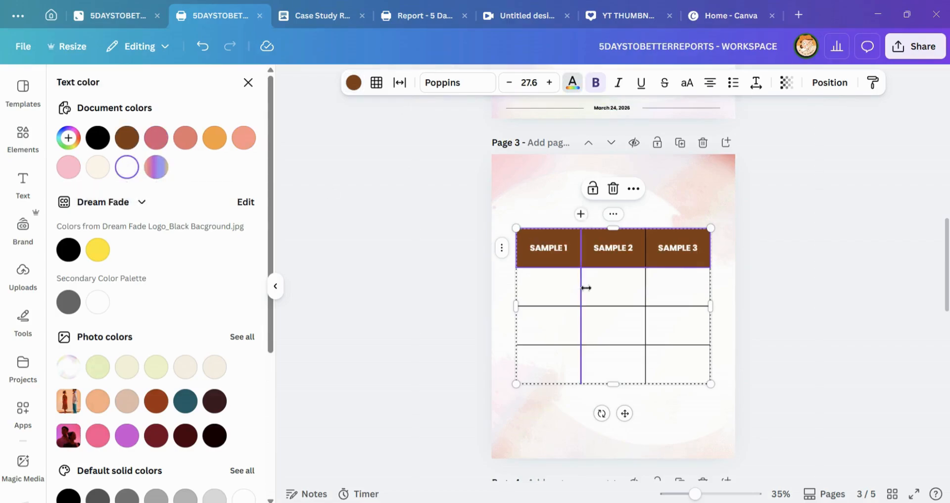
Step: Recolor the borders of the nine empty cells below the header coral and reduce their border weight
{"action": "left_click", "coordinate": [532, 291]}
{"action": "left_click_drag", "start_coordinate": [534, 290], "coordinate": [678, 365]}
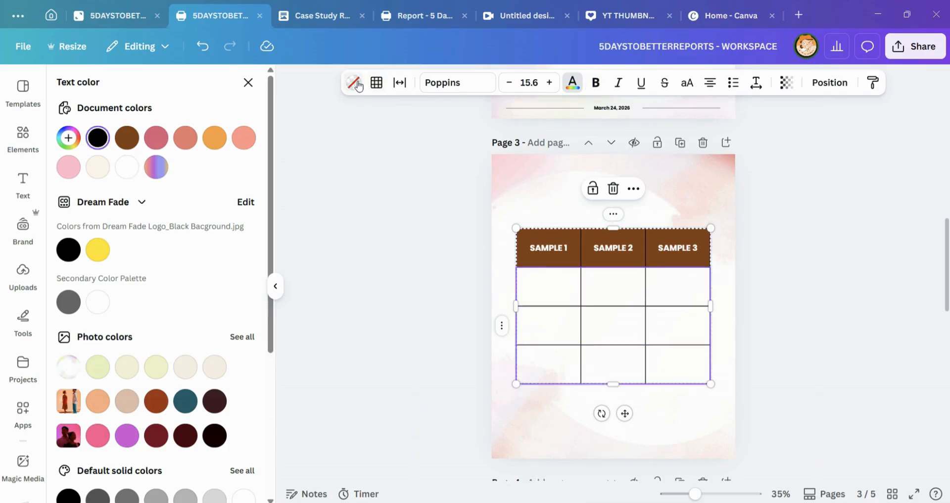
{"action": "left_click", "coordinate": [376, 83]}
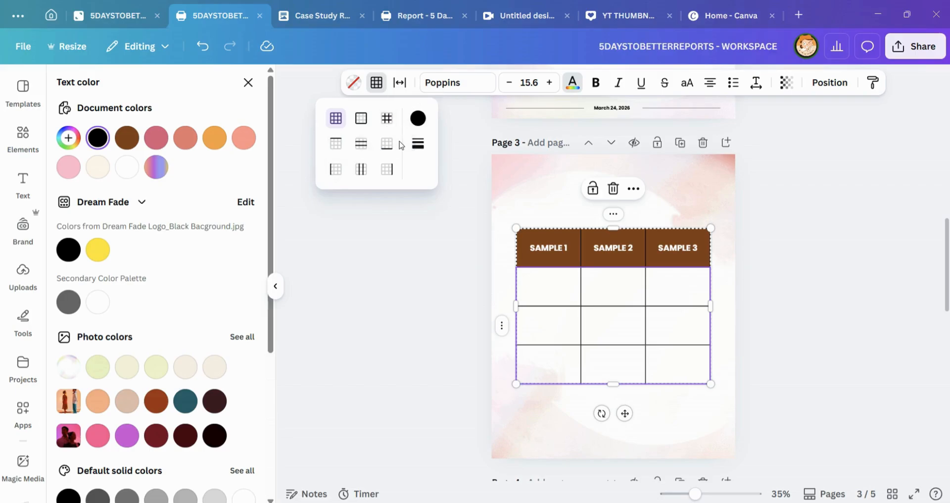
{"action": "left_click", "coordinate": [418, 118]}
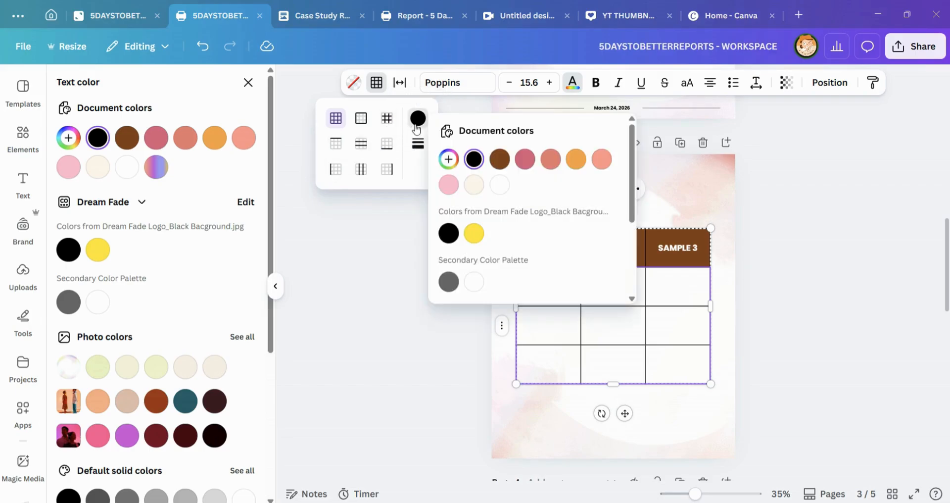
{"action": "left_click", "coordinate": [551, 160]}
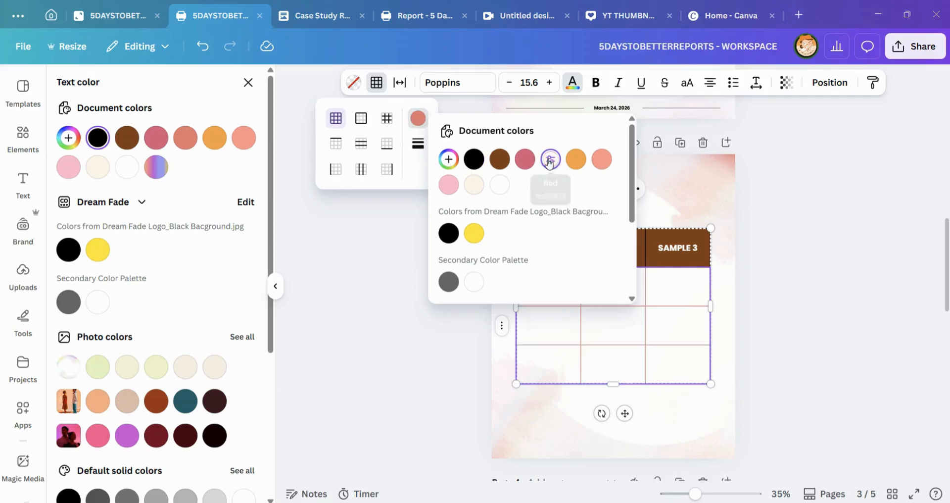
{"action": "left_click", "coordinate": [418, 143]}
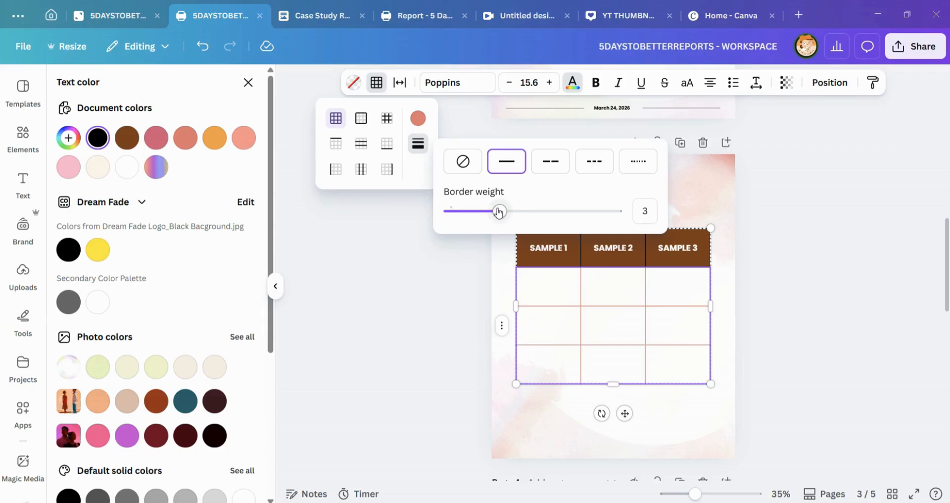
{"action": "left_click_drag", "start_coordinate": [500, 211], "coordinate": [466, 209]}
Step: Set the table spacing to 11 and the cell spacing to 18
{"action": "left_click", "coordinate": [400, 83]}
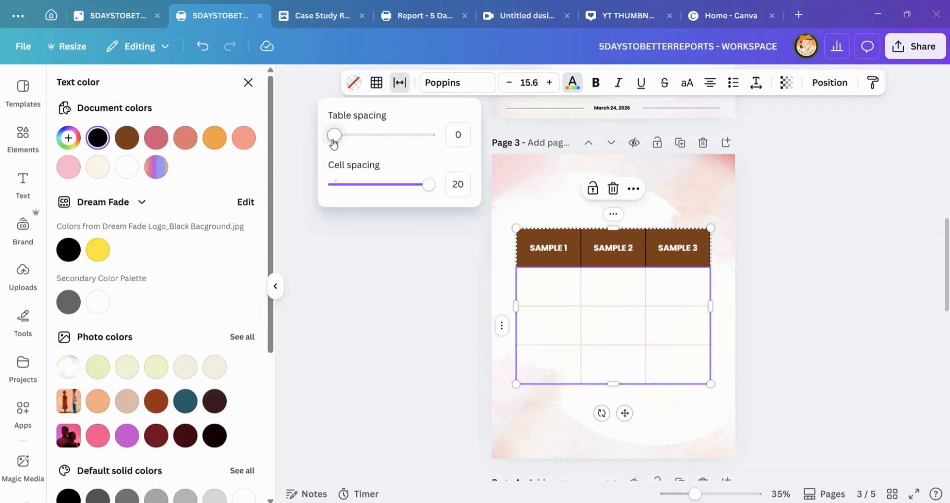
{"action": "left_click_drag", "start_coordinate": [334, 141], "coordinate": [361, 144]}
{"action": "mouse_move", "coordinate": [426, 182]}
{"action": "left_mouse_down"}
{"action": "mouse_move", "coordinate": [388, 181]}
{"action": "mouse_move", "coordinate": [446, 187]}
{"action": "mouse_move", "coordinate": [420, 189]}
{"action": "left_mouse_up"}
{"action": "left_click_drag", "start_coordinate": [366, 139], "coordinate": [388, 141]}
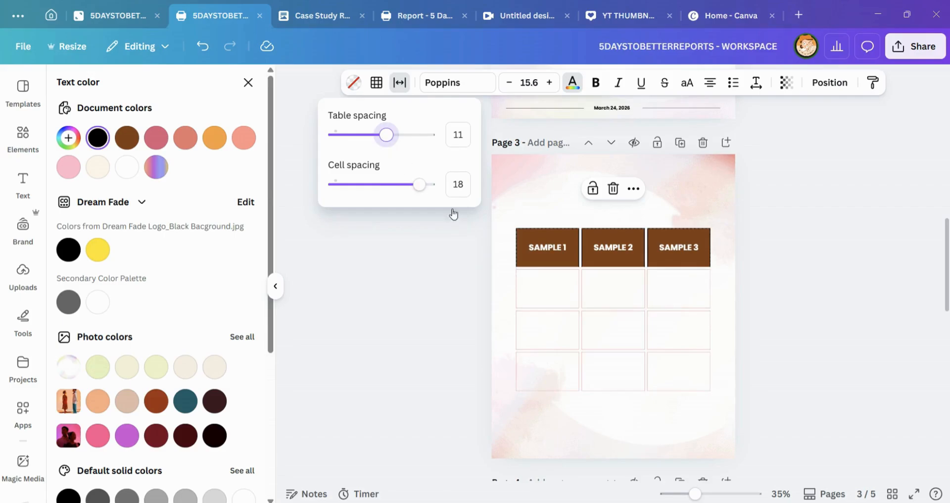
Step: Reduce the height of the three empty rows below the header to about 79 each
{"action": "left_click", "coordinate": [544, 311]}
{"action": "left_click_drag", "start_coordinate": [541, 300], "coordinate": [541, 292]}
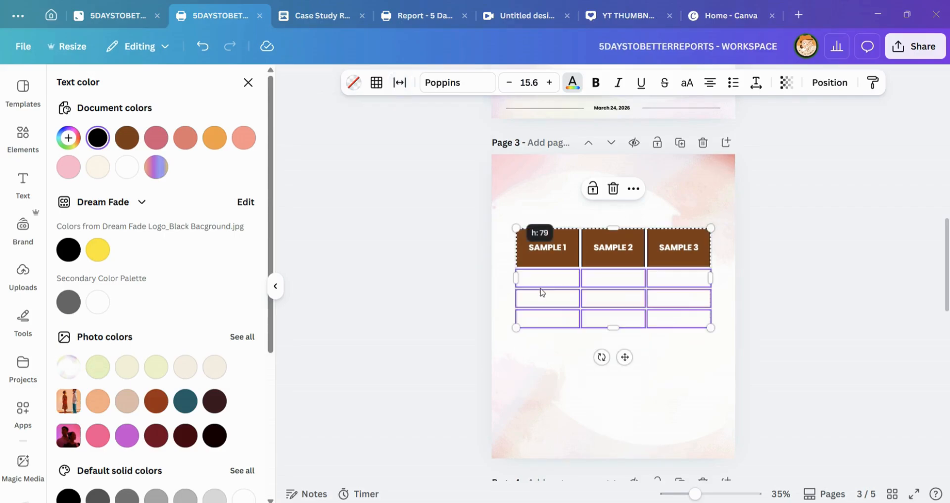
{"action": "left_click", "coordinate": [544, 303]}
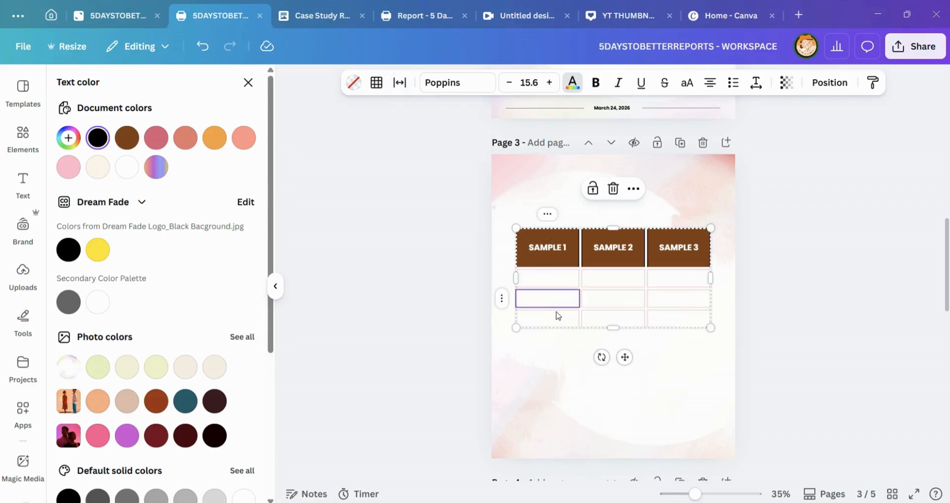
{"action": "left_click", "coordinate": [558, 314]}
{"action": "left_click", "coordinate": [536, 286]}
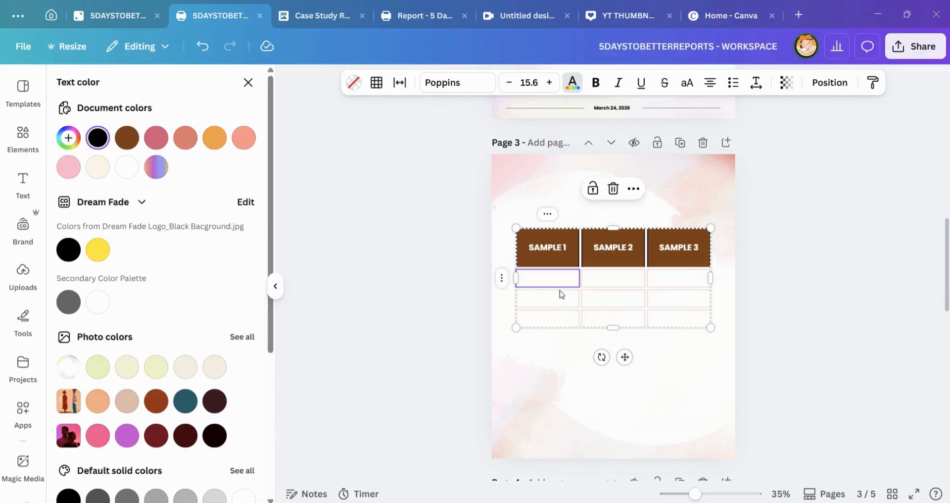
{"action": "left_click", "coordinate": [562, 295]}
{"action": "left_click", "coordinate": [622, 296]}
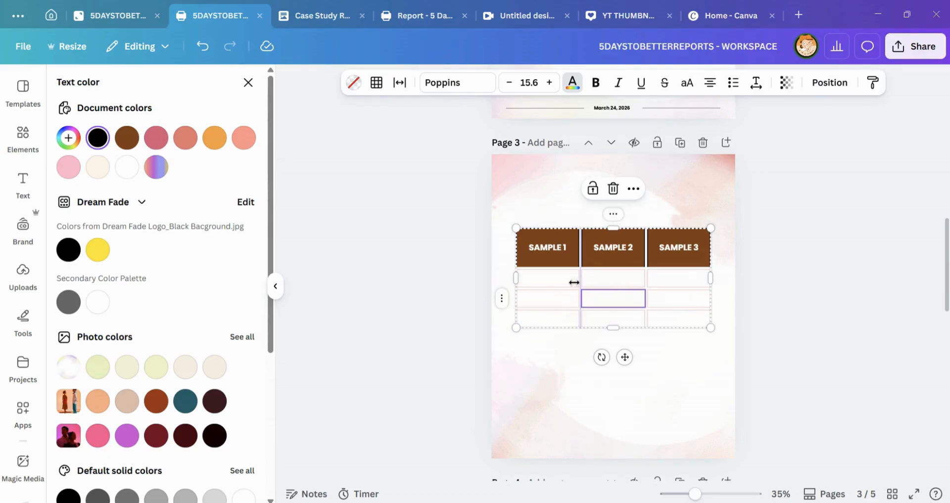
Step: Narrow the SAMPLE 1 column slightly and resize the whole table a little narrower and taller
{"action": "mouse_move", "coordinate": [582, 279]}
{"action": "left_mouse_down"}
{"action": "mouse_move", "coordinate": [542, 275]}
{"action": "mouse_move", "coordinate": [648, 292]}
{"action": "mouse_move", "coordinate": [545, 300]}
{"action": "mouse_move", "coordinate": [562, 281]}
{"action": "mouse_move", "coordinate": [572, 286]}
{"action": "left_mouse_up"}
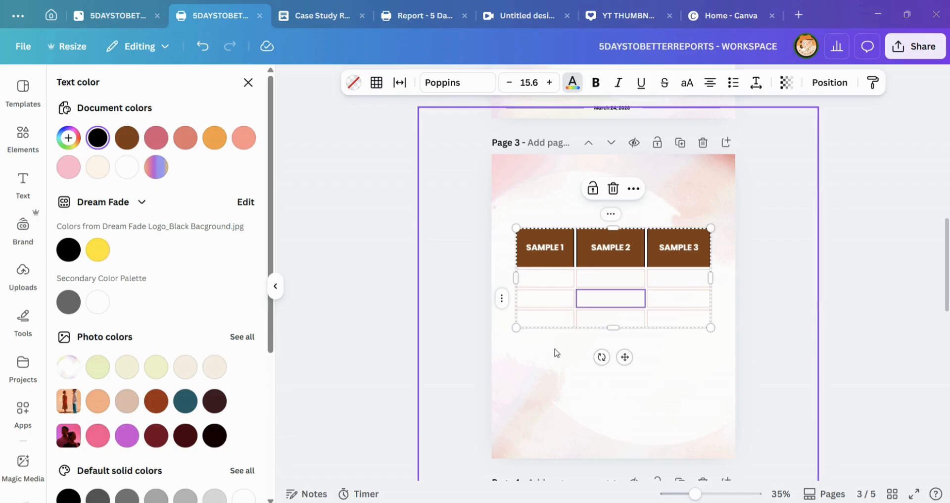
{"action": "left_click", "coordinate": [556, 349]}
{"action": "left_click", "coordinate": [584, 283]}
{"action": "left_click", "coordinate": [574, 202]}
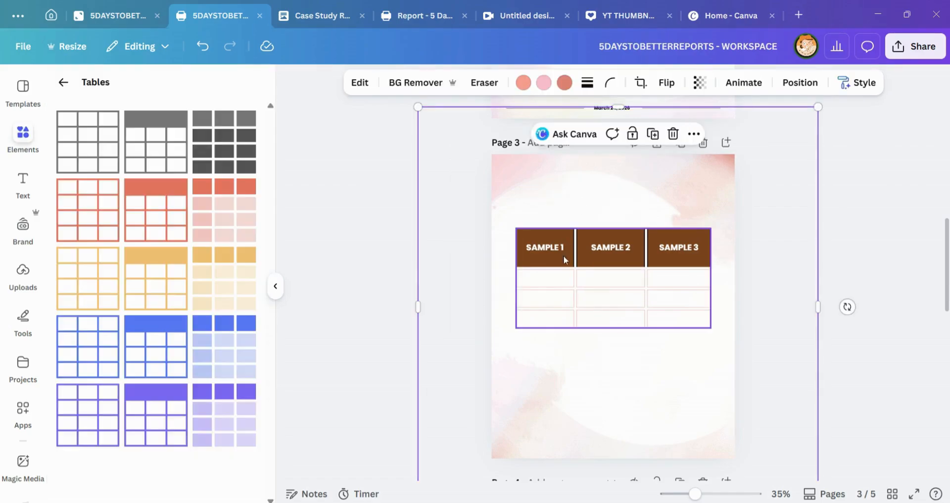
{"action": "left_click", "coordinate": [584, 249]}
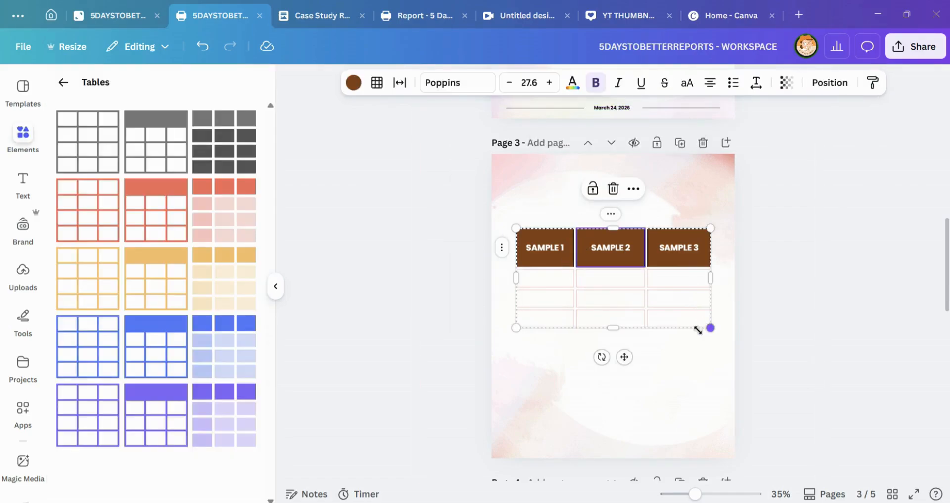
{"action": "mouse_move", "coordinate": [698, 330]}
{"action": "left_mouse_down"}
{"action": "mouse_move", "coordinate": [625, 347]}
{"action": "mouse_move", "coordinate": [691, 365]}
{"action": "mouse_move", "coordinate": [719, 350]}
{"action": "mouse_move", "coordinate": [691, 340]}
{"action": "mouse_move", "coordinate": [703, 341]}
{"action": "left_mouse_up"}
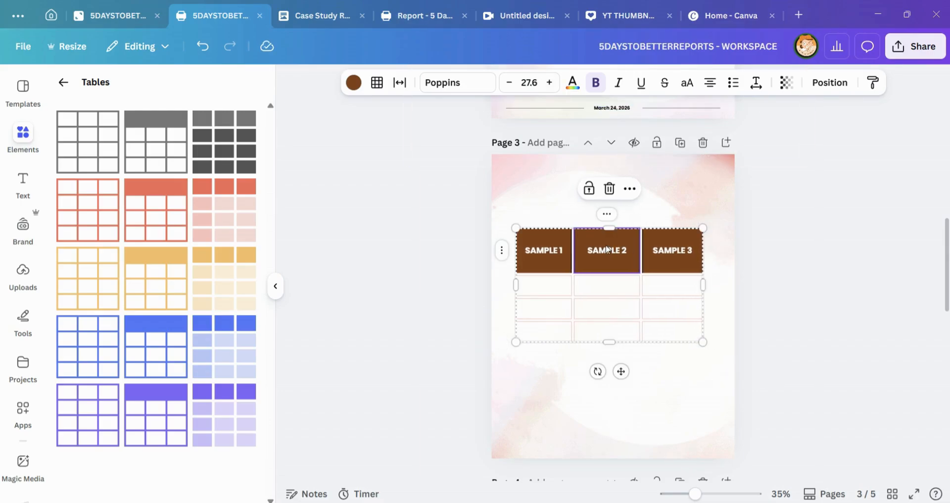
Step: Enter 100 in the cell below SAMPLE 1 and copy it into the cells below SAMPLE 2 and SAMPLE 3
{"action": "left_click", "coordinate": [558, 284]}
{"action": "left_click", "coordinate": [557, 285]}
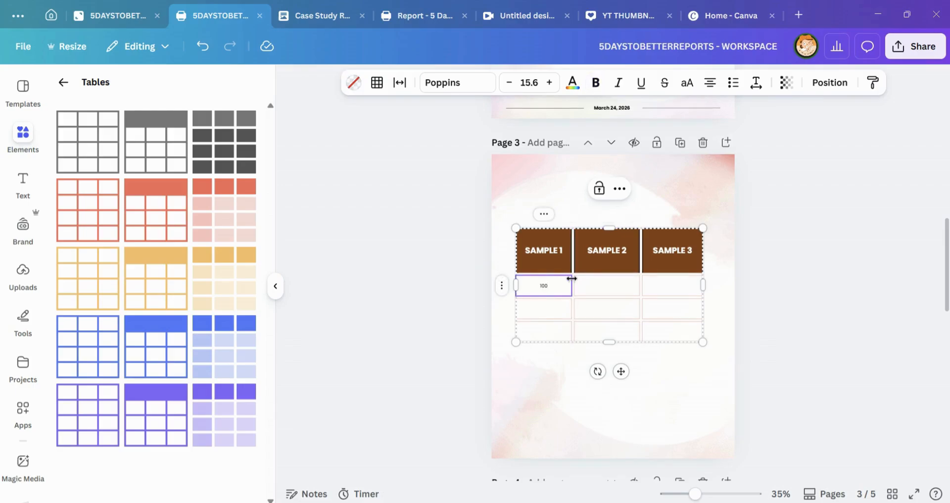
{"action": "double_click", "coordinate": [548, 293]}
{"action": "key", "text": "ctrl+c"}
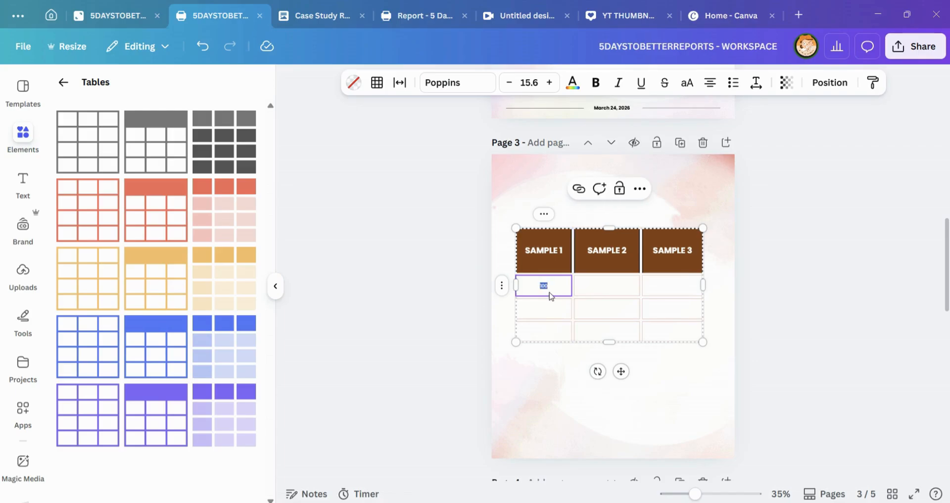
{"action": "left_click", "coordinate": [601, 287]}
{"action": "left_click", "coordinate": [598, 289]}
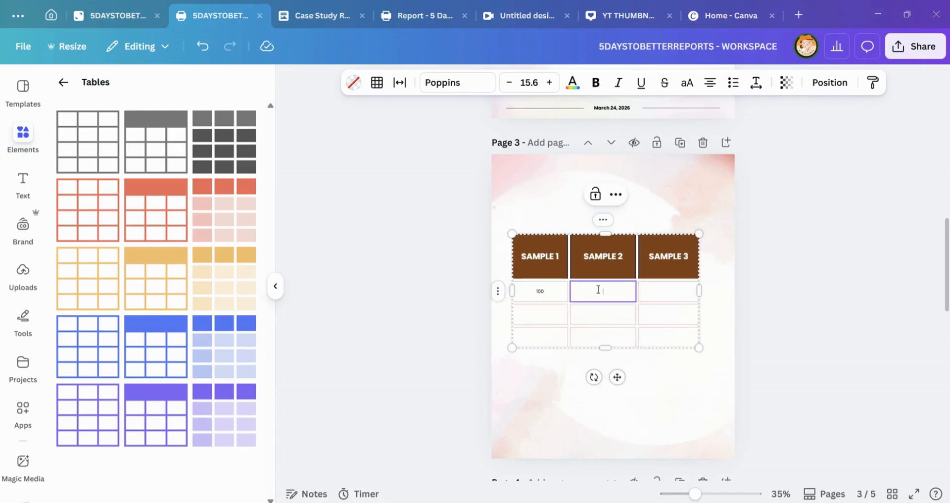
{"action": "double_click", "coordinate": [665, 293]}
{"action": "key", "text": "ctrl+v"}
Step: Select the three cells containing 100 and increase their text size
{"action": "left_click", "coordinate": [526, 291]}
{"action": "double_click", "coordinate": [533, 292]}
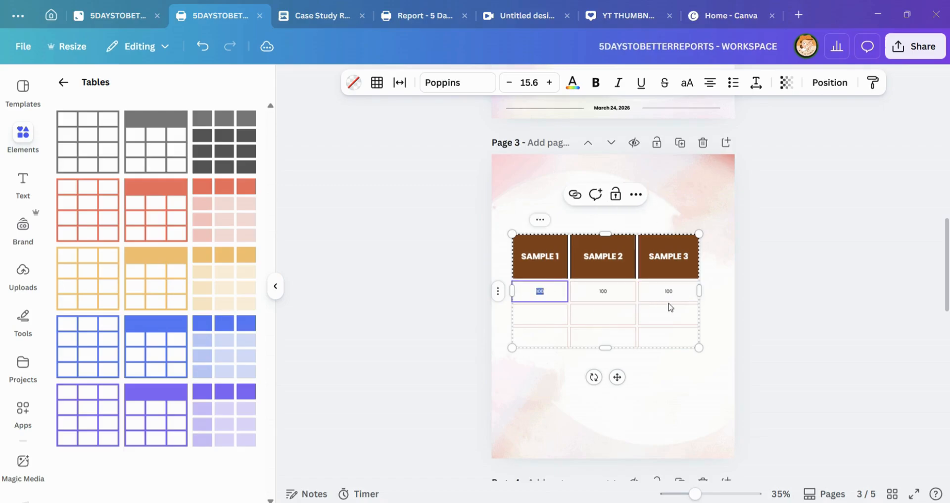
{"action": "left_click", "coordinate": [672, 296]}
{"action": "left_click", "coordinate": [531, 291], "text": "shift"}
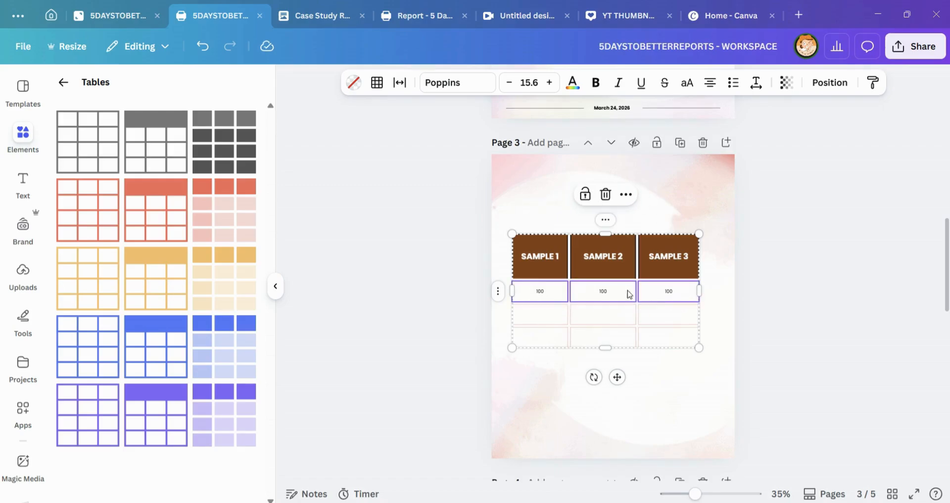
{"action": "left_click", "coordinate": [550, 83]}
{"action": "left_click", "coordinate": [549, 82]}
{"action": "left_click", "coordinate": [550, 83]}
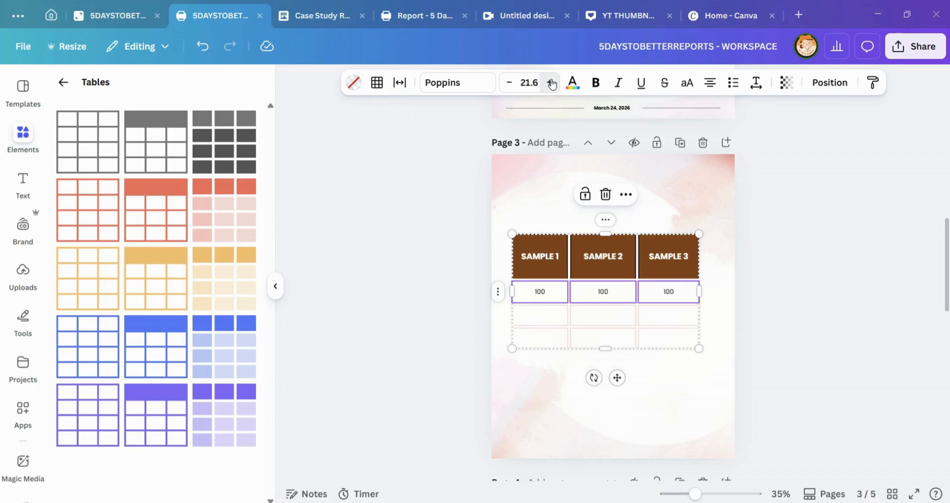
{"action": "left_click", "coordinate": [550, 82]}
{"action": "left_click", "coordinate": [550, 83]}
{"action": "left_click", "coordinate": [550, 82]}
{"action": "left_click", "coordinate": [550, 83]}
{"action": "left_click", "coordinate": [550, 82]}
Step: Reduce the table's height slightly and center the table horizontally on page 3
{"action": "left_click", "coordinate": [593, 335]}
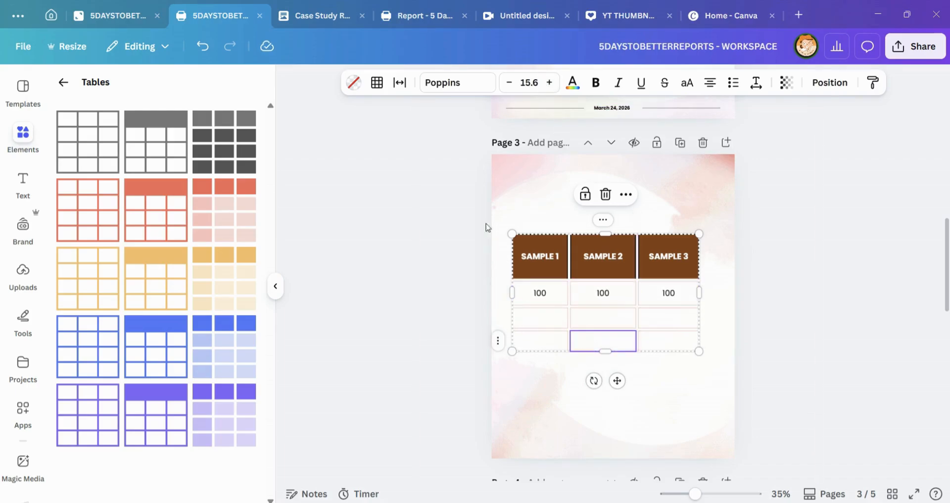
{"action": "left_click", "coordinate": [490, 203]}
{"action": "left_click", "coordinate": [522, 252]}
{"action": "left_click", "coordinate": [524, 249]}
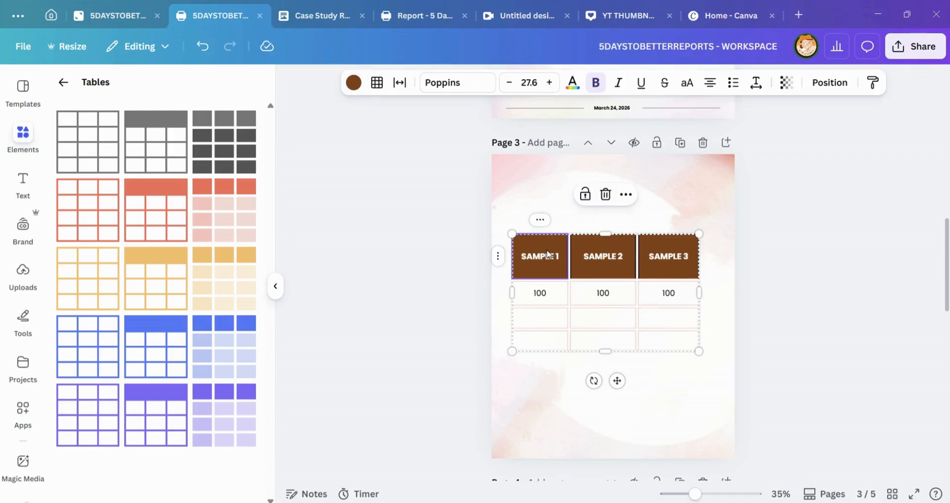
{"action": "left_click", "coordinate": [475, 231]}
{"action": "left_click", "coordinate": [643, 293]}
{"action": "left_click_drag", "start_coordinate": [621, 266], "coordinate": [641, 271]}
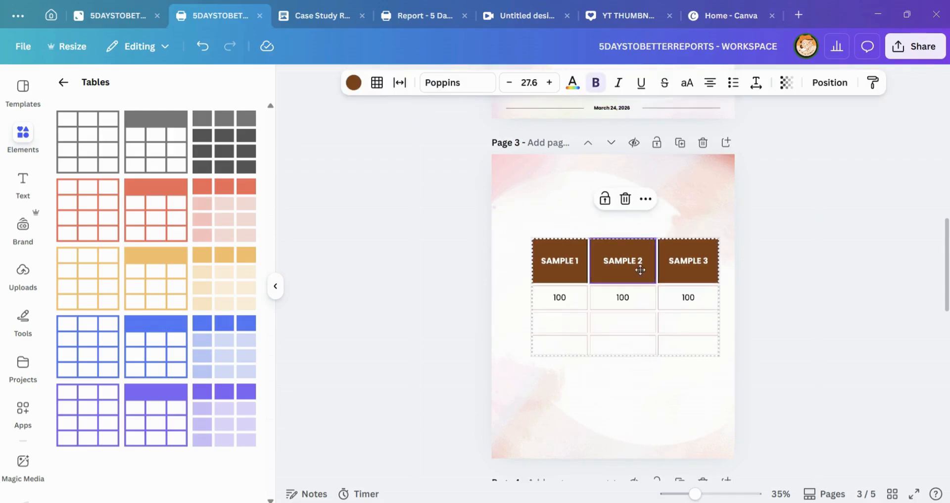
{"action": "left_click_drag", "start_coordinate": [624, 356], "coordinate": [623, 336]}
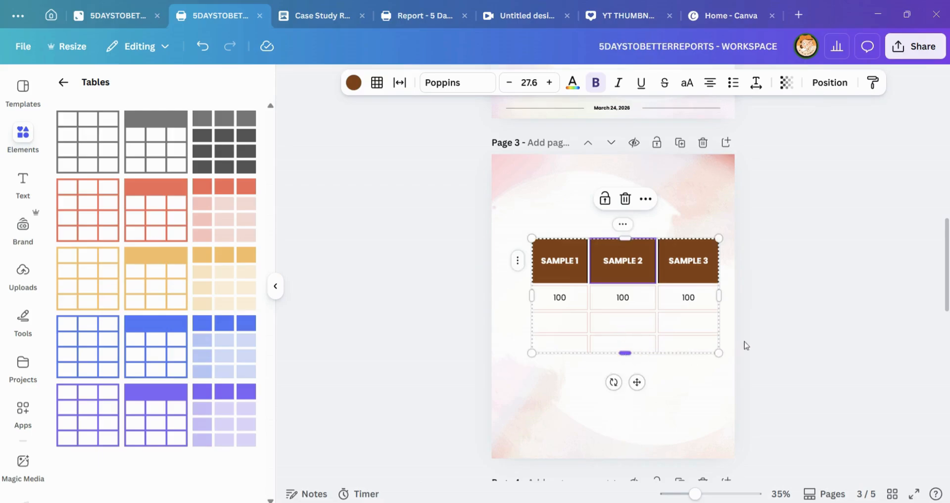
{"action": "left_click", "coordinate": [745, 344]}
{"action": "left_click_drag", "start_coordinate": [642, 250], "coordinate": [628, 246]}
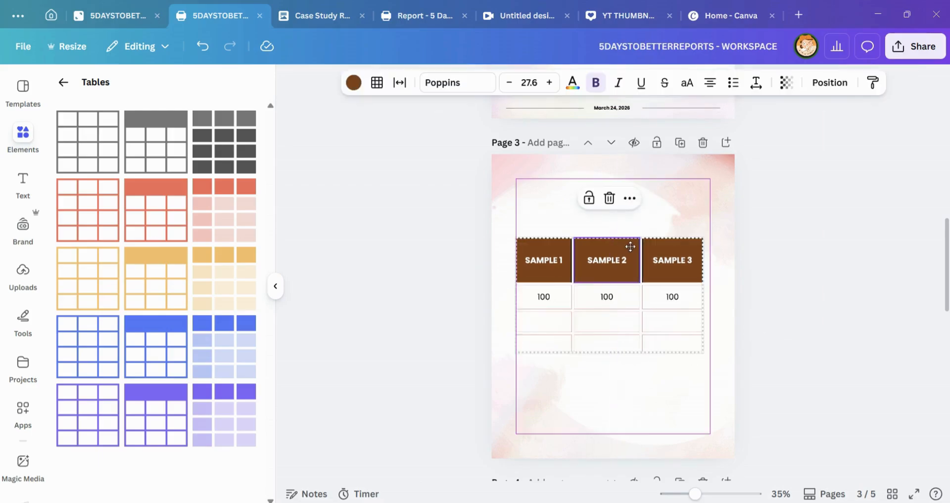
{"action": "left_click", "coordinate": [484, 222]}
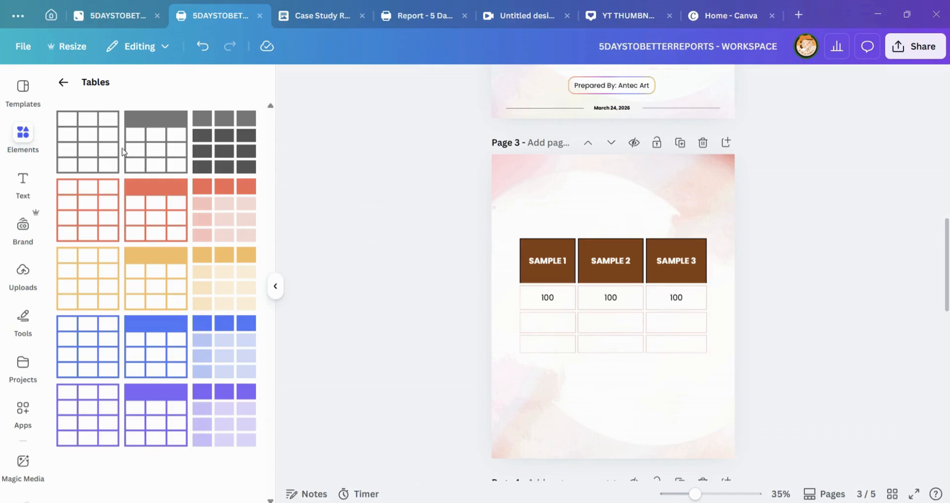
Step: Add two columns before the SAMPLE 1 column and three rows directly below the header row
{"action": "left_click", "coordinate": [569, 258]}
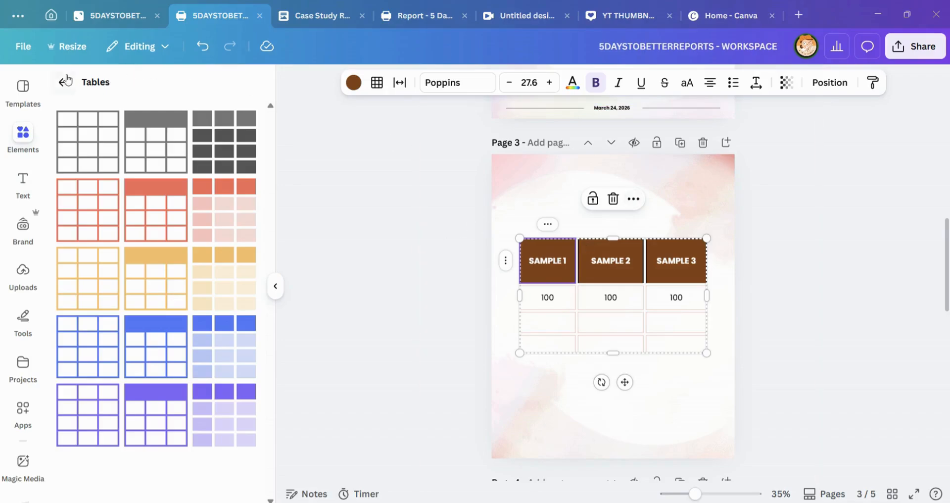
{"action": "left_click", "coordinate": [63, 79]}
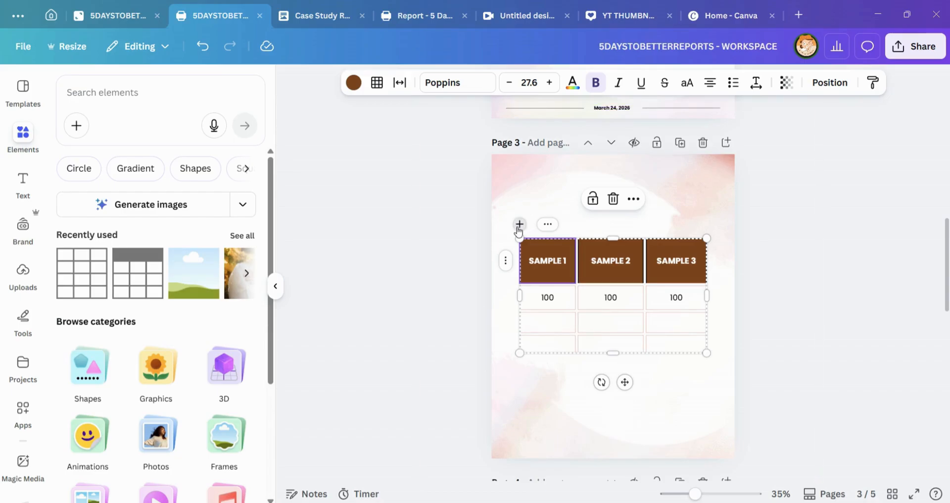
{"action": "left_click", "coordinate": [519, 226]}
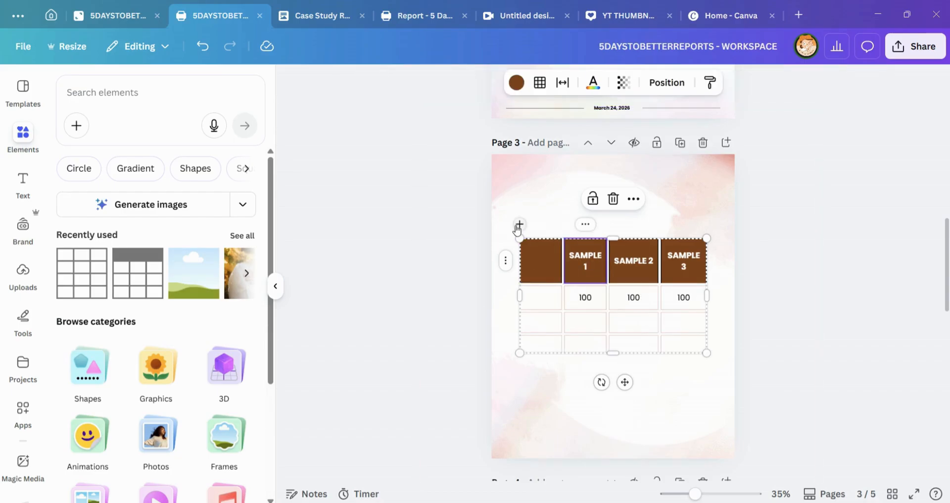
{"action": "left_click", "coordinate": [519, 226]}
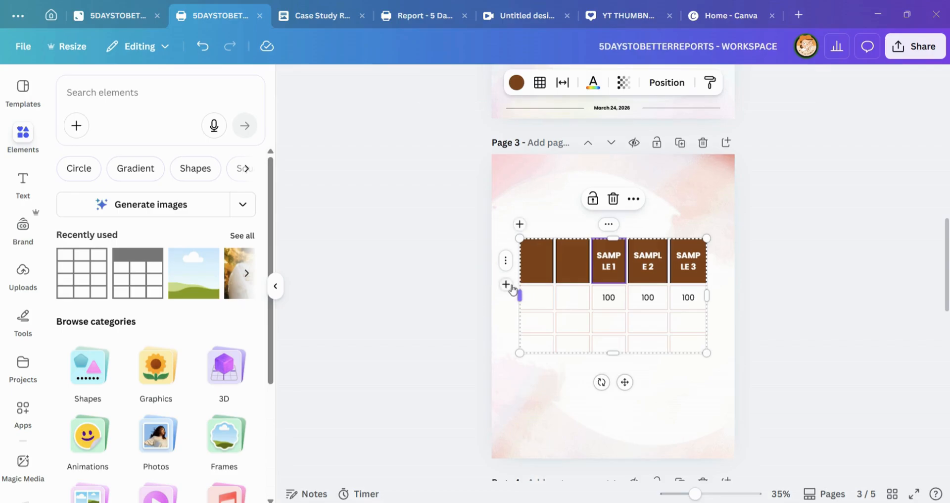
{"action": "left_click", "coordinate": [506, 285]}
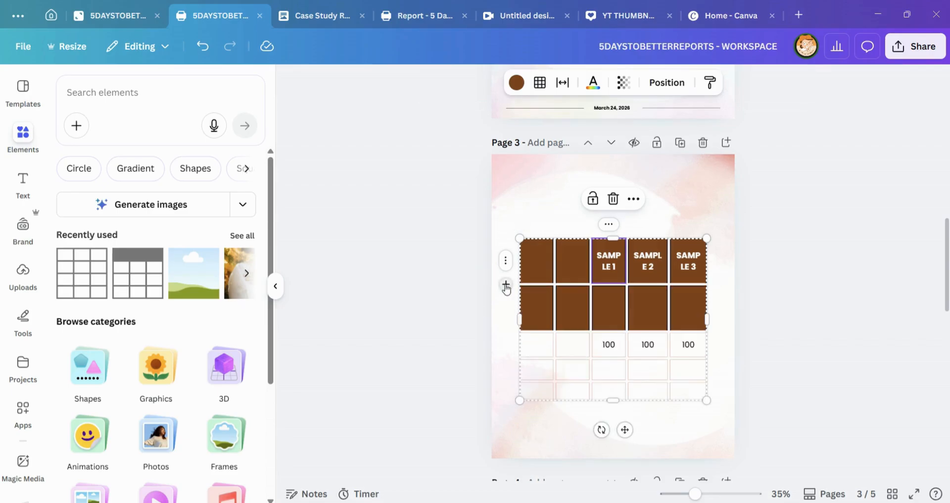
{"action": "left_click", "coordinate": [505, 285]}
{"action": "left_click", "coordinate": [506, 285]}
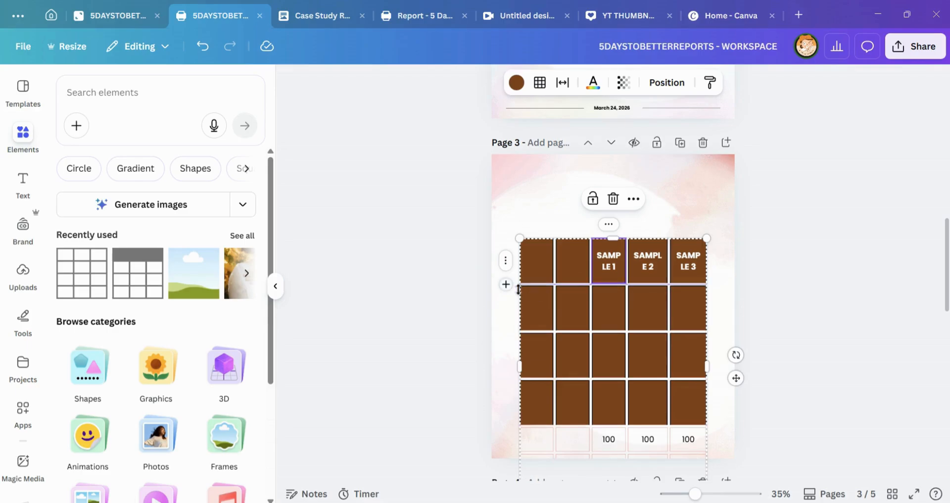
Step: Move the enlarged table up to fit on page 3, delete it, and undo the deletion
{"action": "left_click_drag", "start_coordinate": [541, 310], "coordinate": [525, 266]}
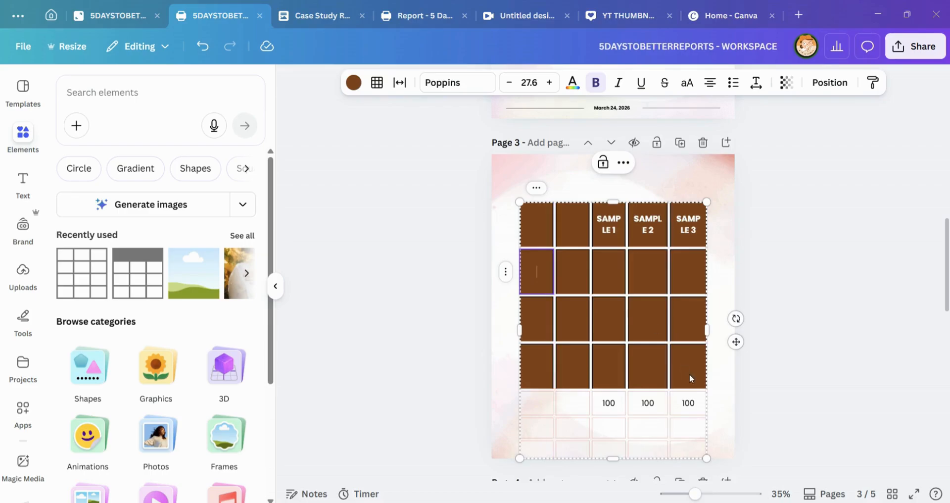
{"action": "key", "text": "Delete"}
{"action": "key", "text": "ctrl+z"}
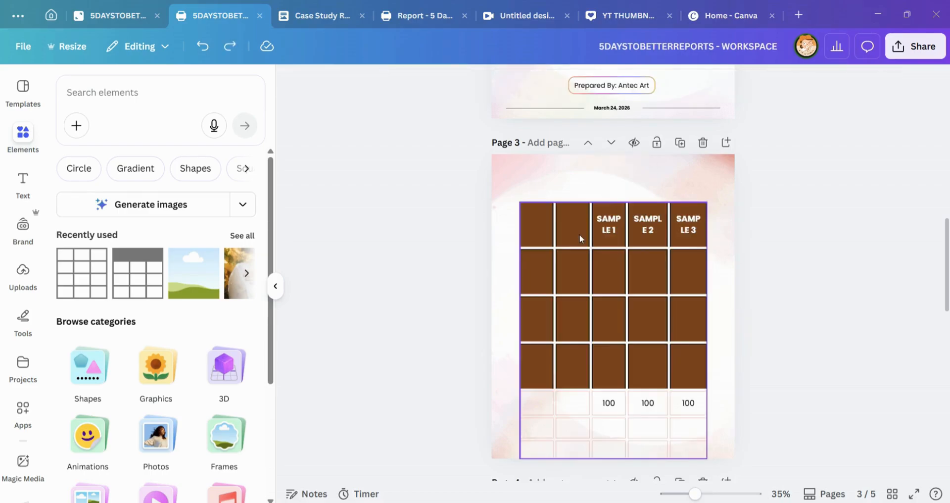
Step: Try to delete the two empty brown rows directly below the header row, and undo the deletion
{"action": "left_click", "coordinate": [539, 278]}
{"action": "left_click", "coordinate": [696, 317], "text": "shift"}
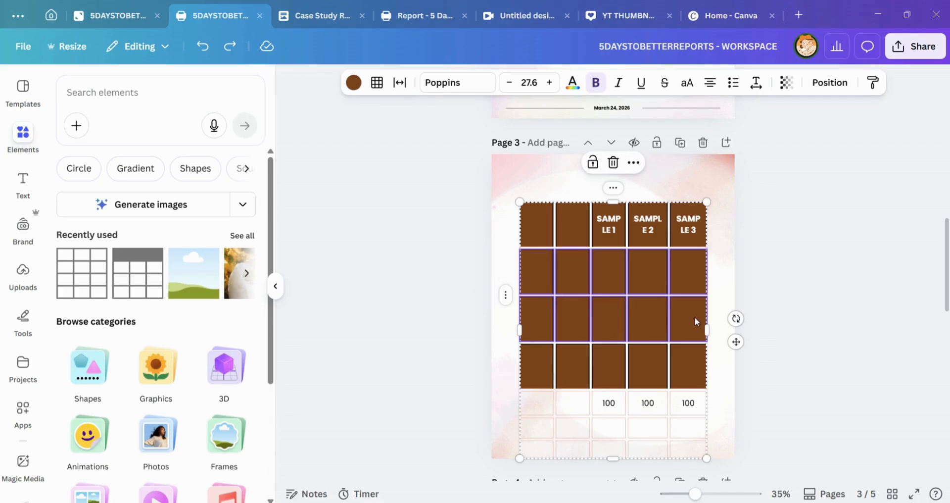
{"action": "key", "text": "Delete"}
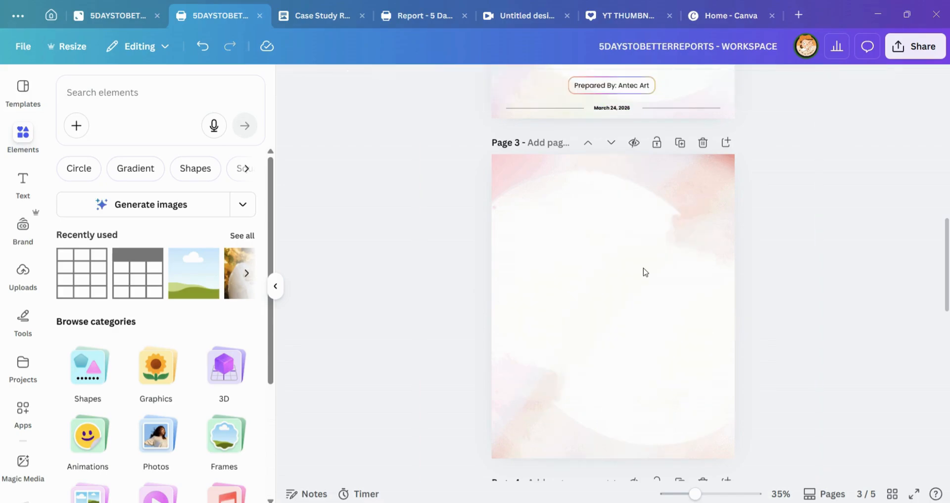
{"action": "key", "text": "ctrl+z"}
Step: Delete the two empty brown rows directly below the header row of the page 3 table
{"action": "left_click", "coordinate": [553, 275]}
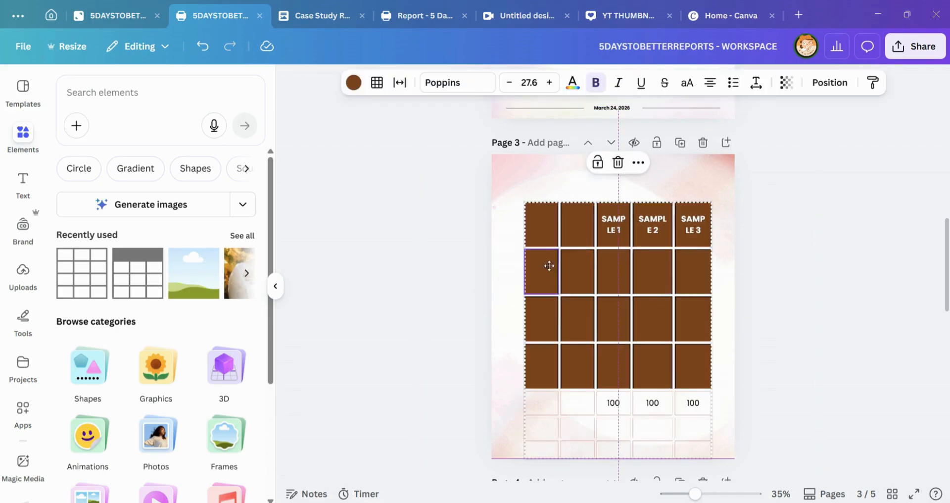
{"action": "left_click", "coordinate": [700, 318], "text": "shift"}
{"action": "right_click", "coordinate": [701, 318]}
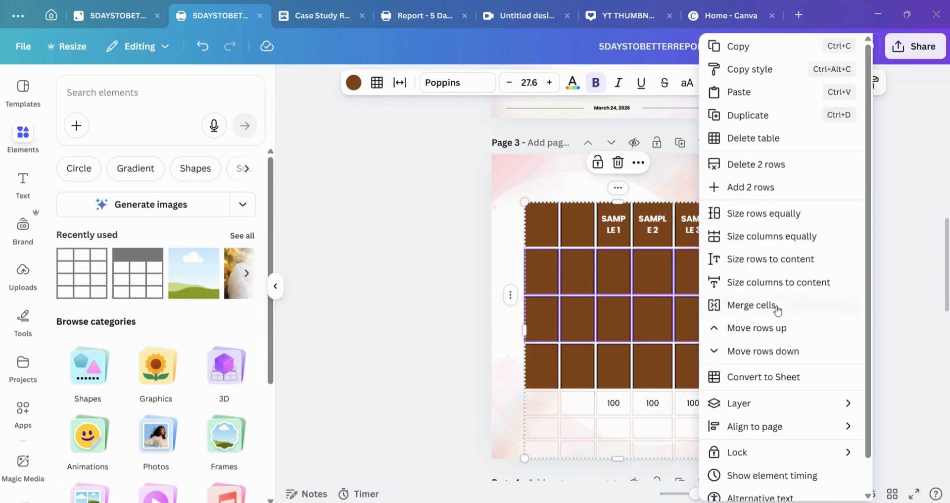
{"action": "left_click", "coordinate": [757, 164]}
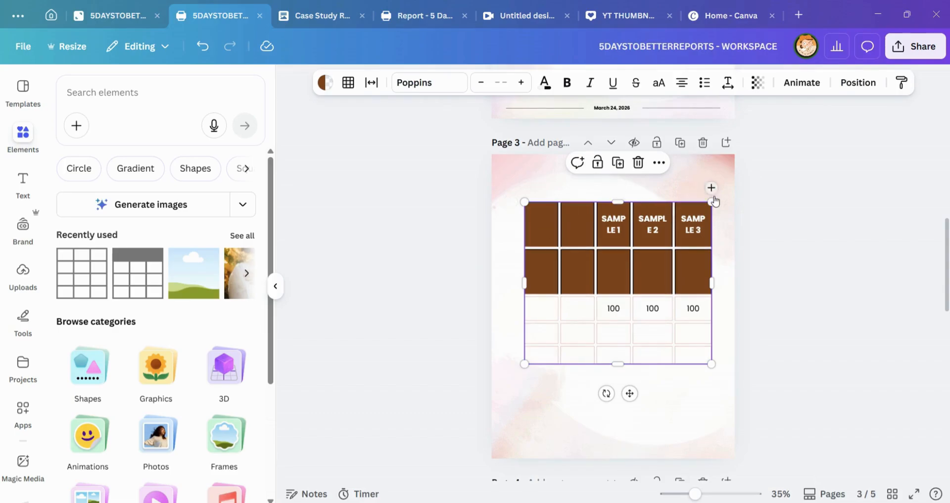
Step: Select the table's first column, try adding columns beside SAMPLE 3, and undo the additions
{"action": "left_click", "coordinate": [542, 189]}
{"action": "left_click", "coordinate": [542, 188]}
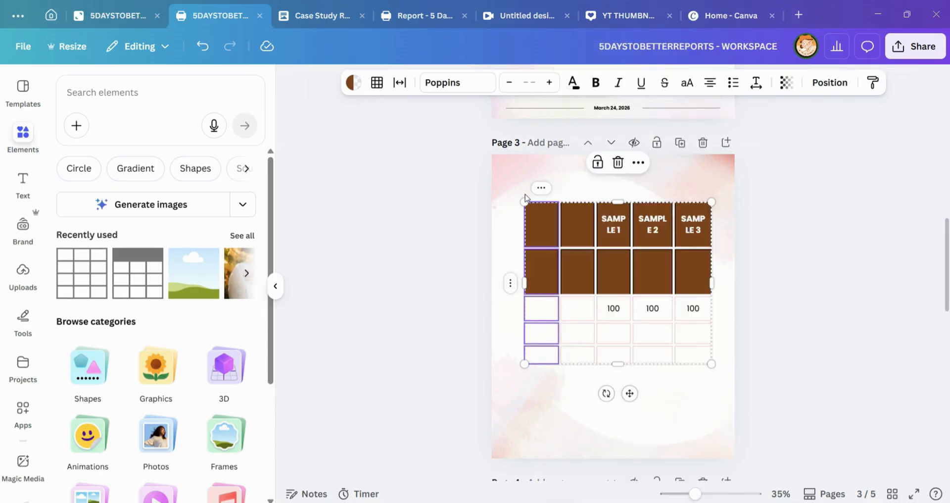
{"action": "left_click", "coordinate": [673, 187]}
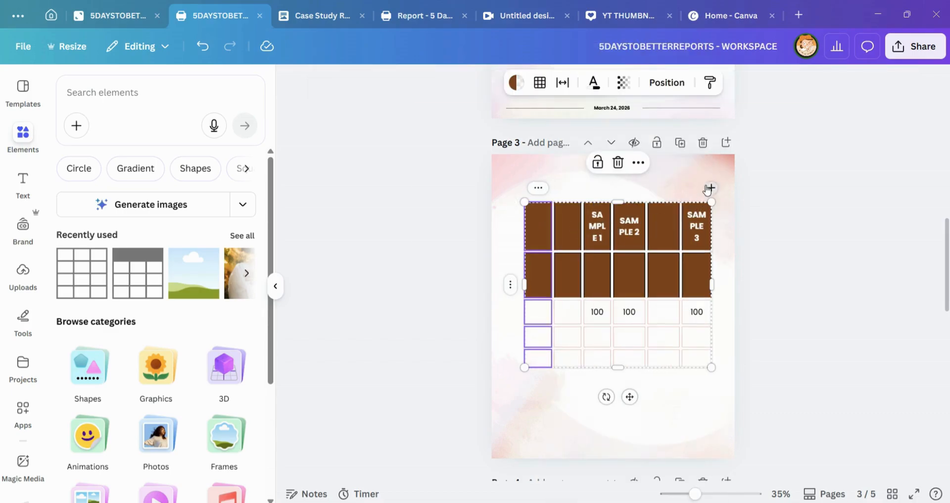
{"action": "left_click", "coordinate": [708, 187]}
{"action": "key", "text": "ctrl+z"}
{"action": "key", "text": "ctrl+z"}
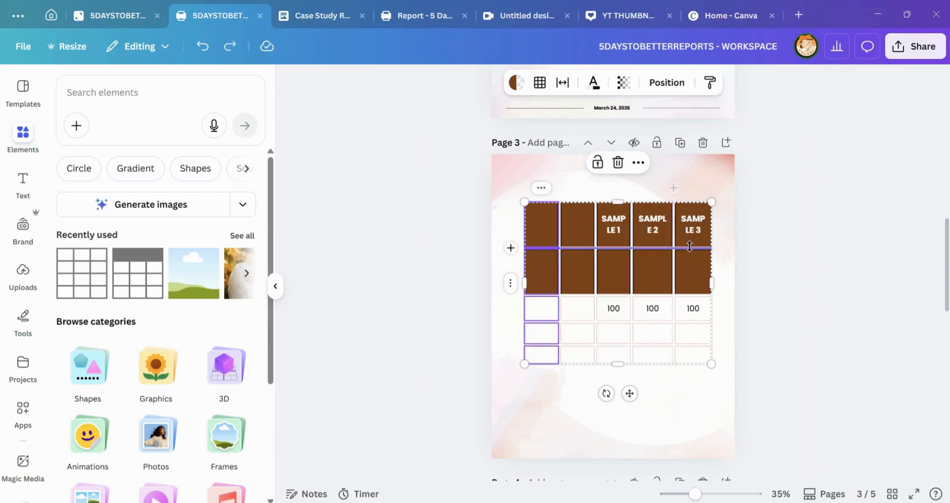
Step: Review the options available for the table's first column, and deselect the table
{"action": "right_click", "coordinate": [689, 249]}
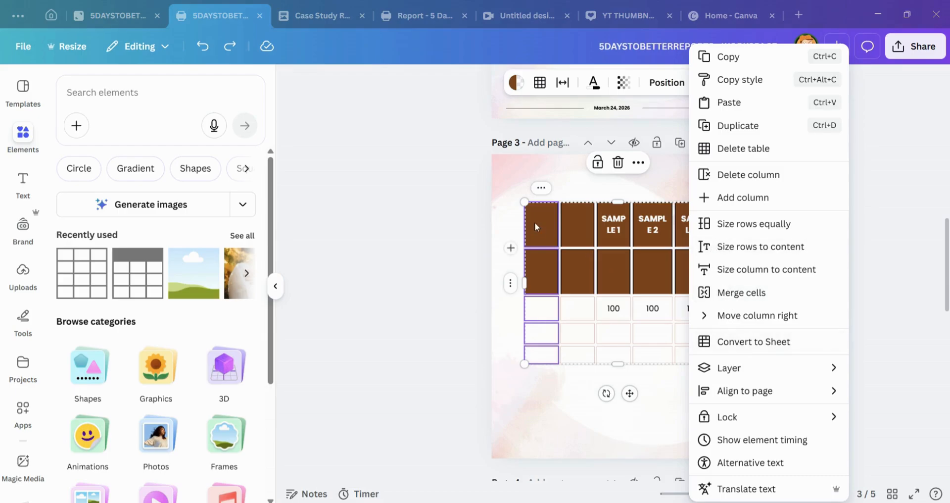
{"action": "key", "text": "Escape"}
{"action": "left_click", "coordinate": [735, 219]}
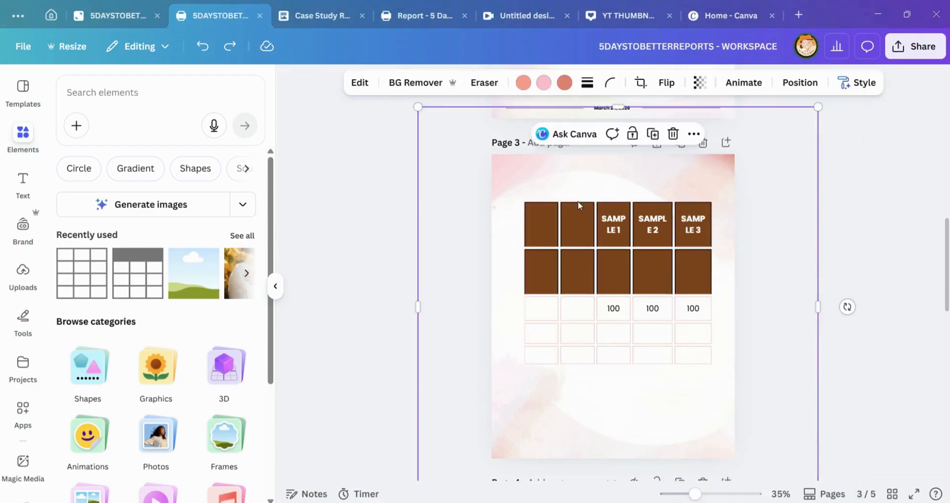
Step: Try to delete the remaining empty brown row below the header, and undo the deletion
{"action": "double_click", "coordinate": [611, 229]}
{"action": "left_click_drag", "start_coordinate": [537, 271], "coordinate": [682, 283]}
{"action": "key", "text": "Delete"}
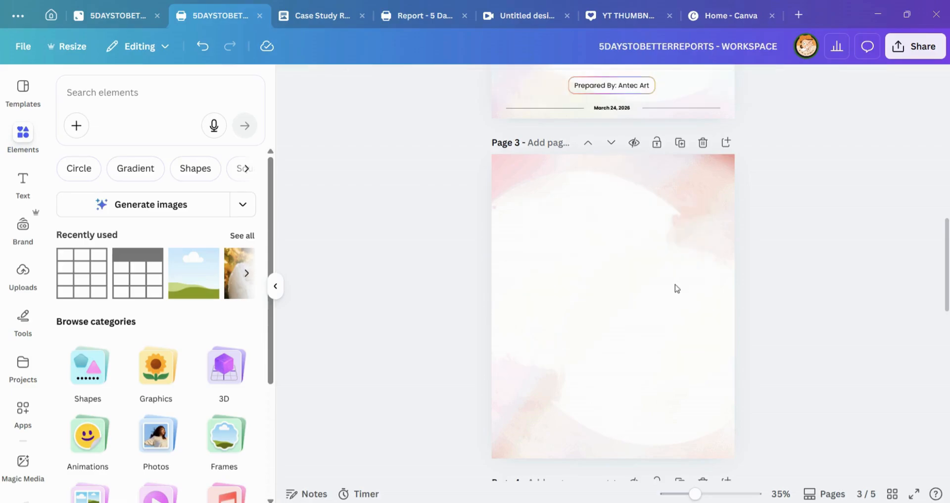
{"action": "key", "text": "ctrl+z"}
Step: Delete the remaining empty brown row between the header and the row of 100 values
{"action": "left_click", "coordinate": [581, 260]}
{"action": "left_click", "coordinate": [548, 268]}
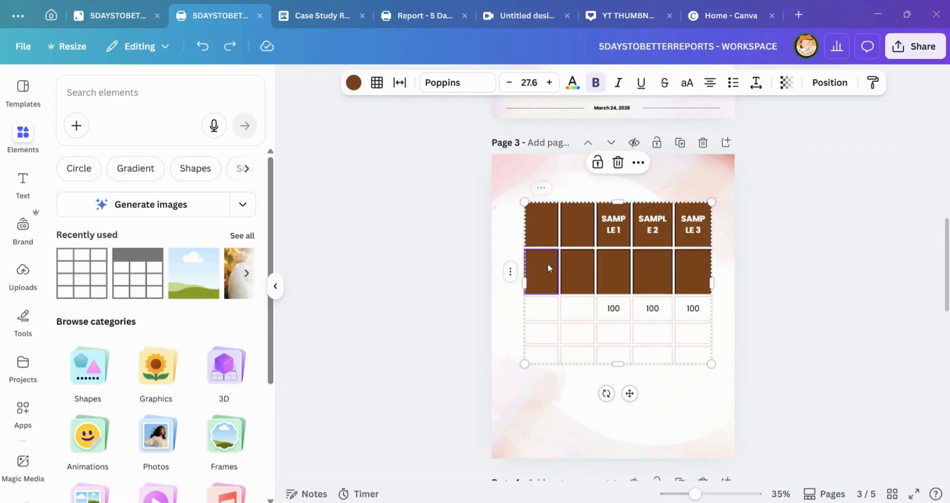
{"action": "left_click", "coordinate": [691, 276], "text": "shift"}
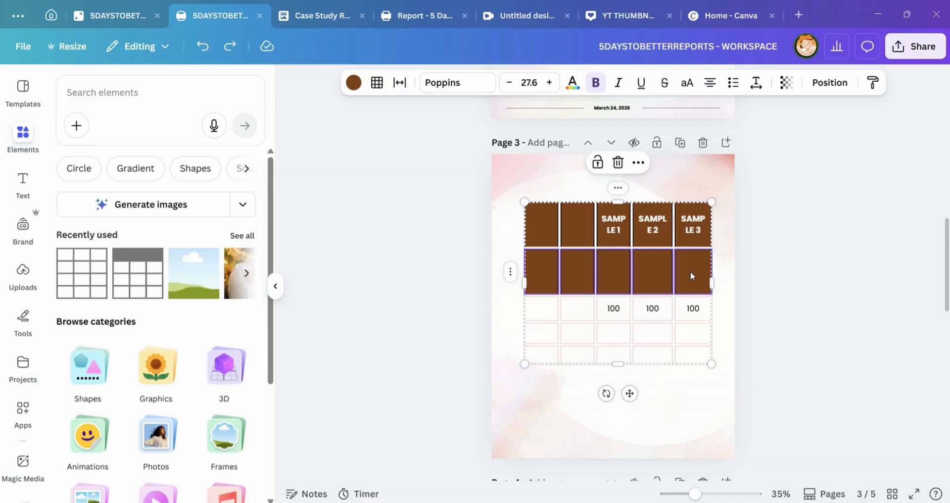
{"action": "right_click", "coordinate": [692, 276]}
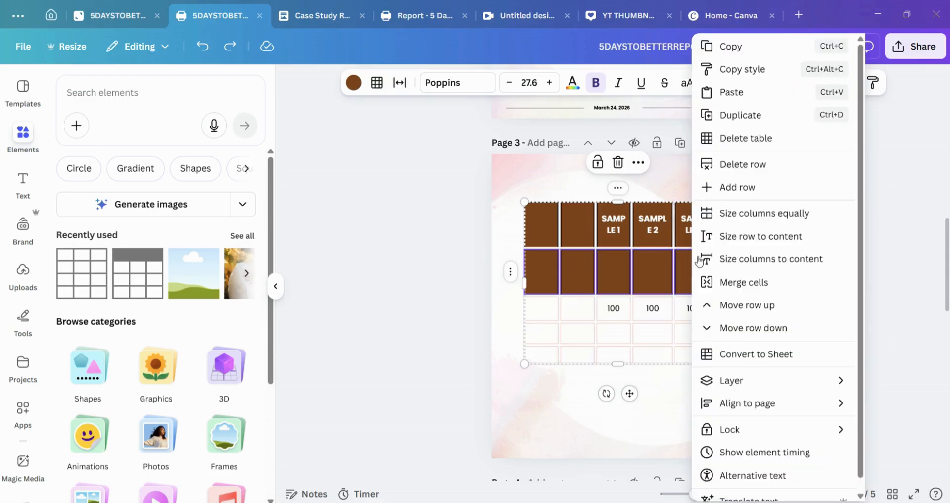
{"action": "left_click", "coordinate": [754, 165]}
Step: Select the table's first column and convert the table on page 3 to a sheet
{"action": "left_click", "coordinate": [575, 266]}
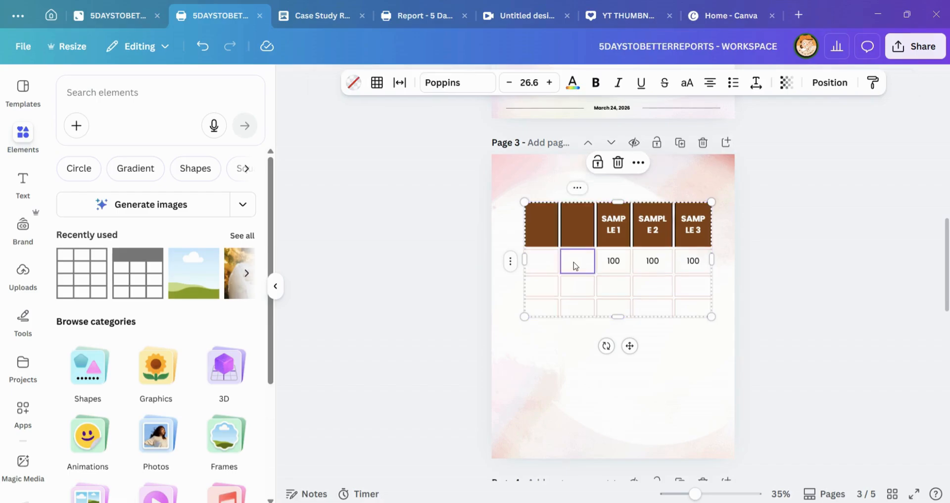
{"action": "left_click", "coordinate": [549, 261]}
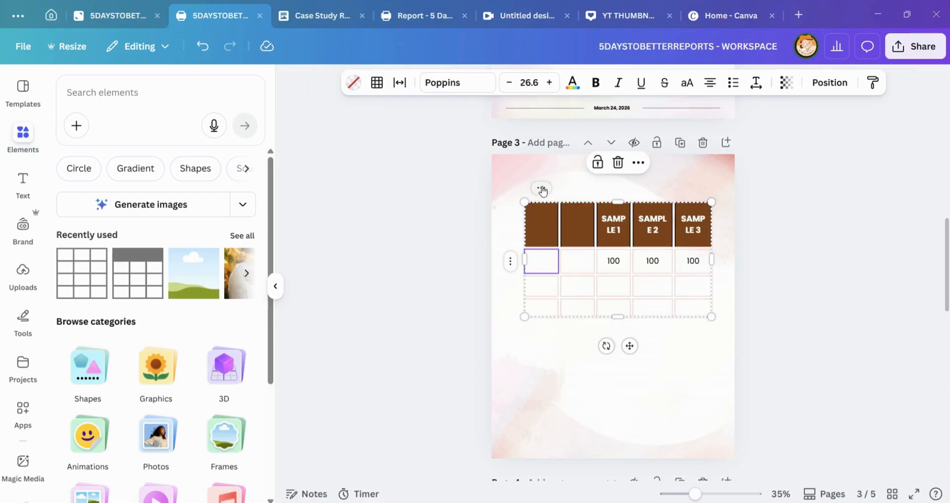
{"action": "left_click", "coordinate": [498, 323]}
{"action": "left_click", "coordinate": [536, 210]}
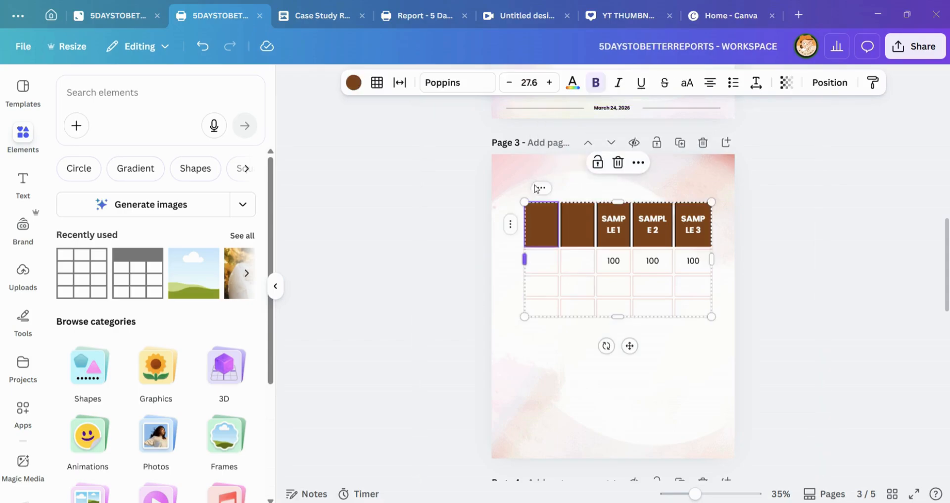
{"action": "left_click", "coordinate": [538, 188]}
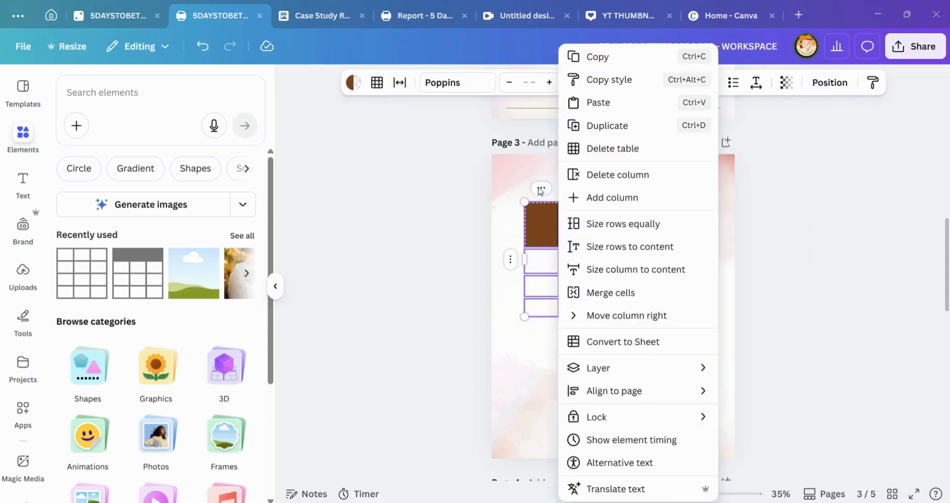
{"action": "left_click", "coordinate": [613, 343]}
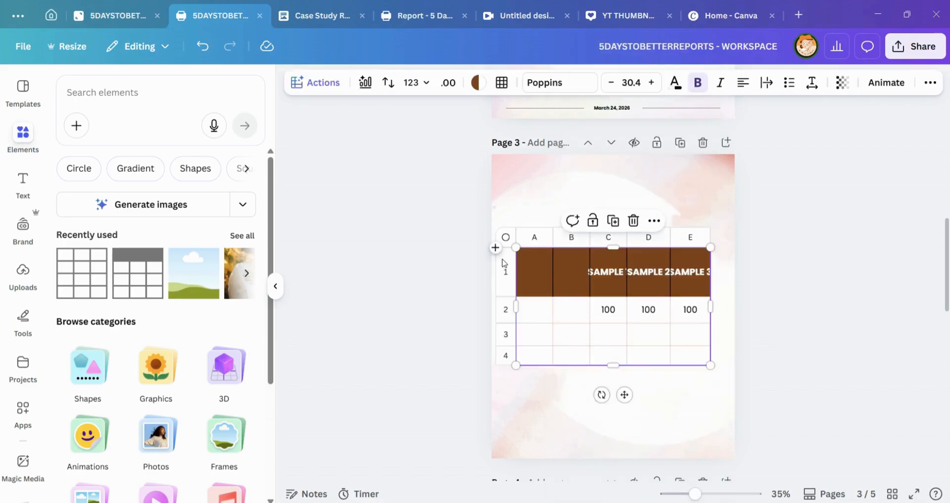
Step: Move the converted sheet slightly down and to the right on page 3, and select cell B2
{"action": "left_click", "coordinate": [522, 207]}
{"action": "left_click", "coordinate": [527, 264]}
{"action": "mouse_move", "coordinate": [506, 237]}
{"action": "left_mouse_down"}
{"action": "mouse_move", "coordinate": [524, 244]}
{"action": "mouse_move", "coordinate": [511, 245]}
{"action": "left_mouse_up"}
{"action": "left_click", "coordinate": [598, 317]}
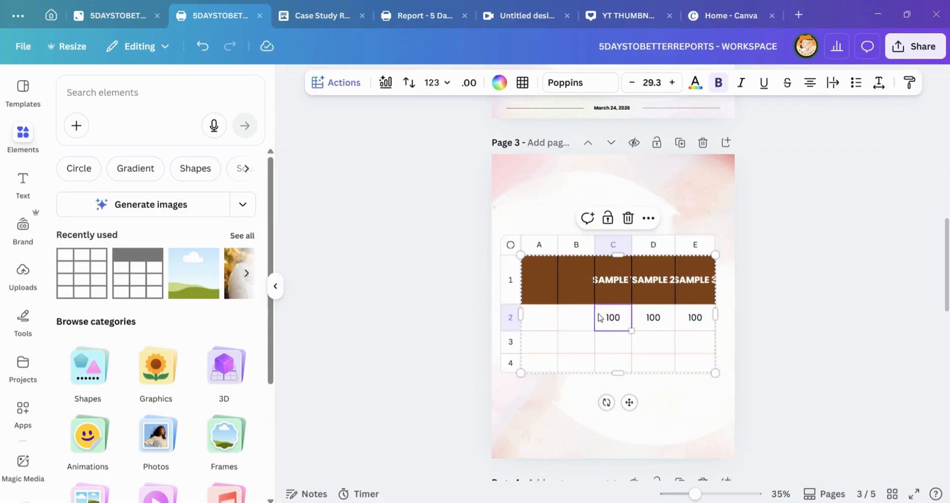
{"action": "left_click", "coordinate": [714, 197]}
{"action": "left_click", "coordinate": [563, 309]}
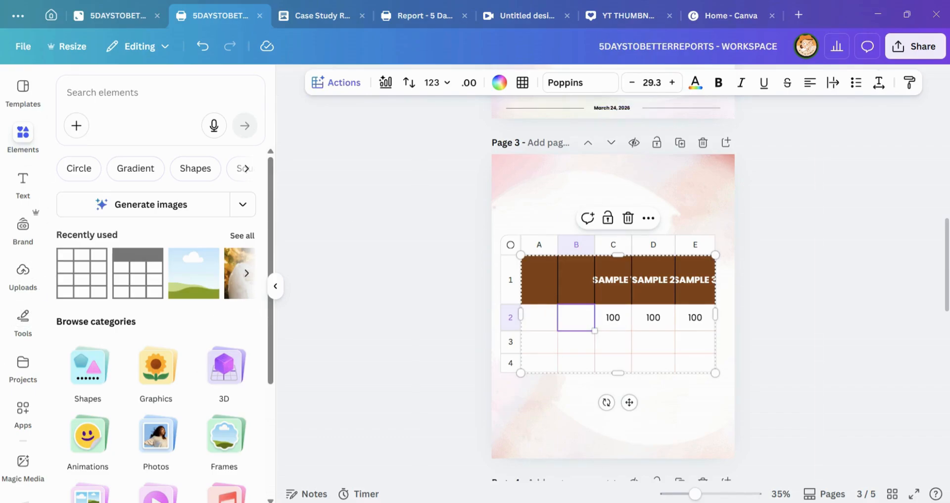
Step: Leave the report design and go to the Canva home page
{"action": "left_click", "coordinate": [55, 14]}
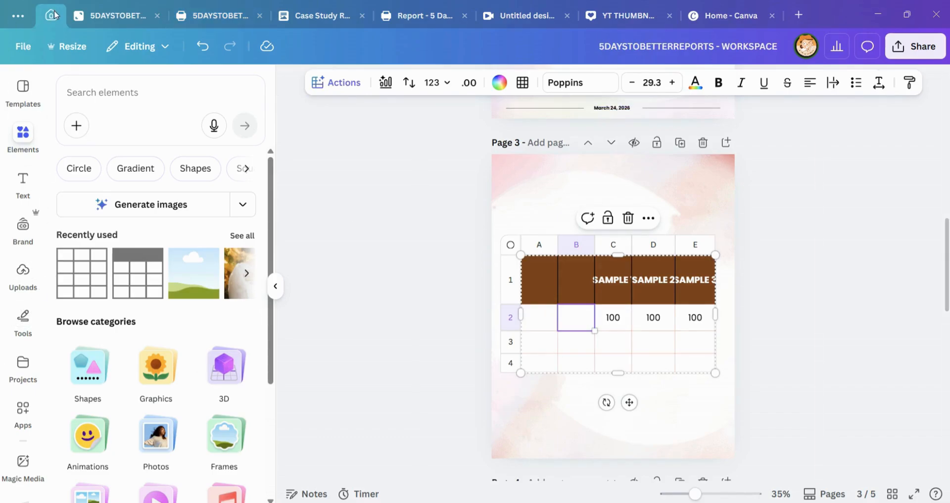
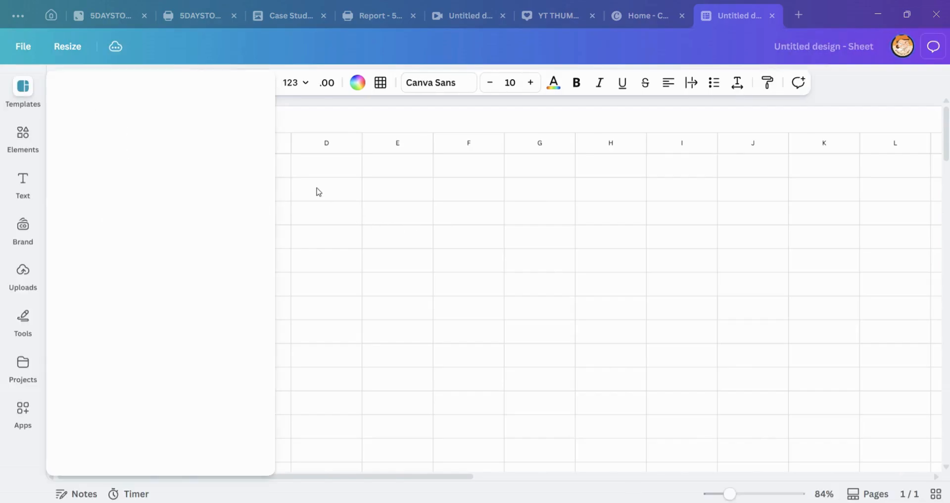
Step: Enter SAMPLE in cell A1 and SA,P in cell B1 of the new blank sheet
{"action": "left_click", "coordinate": [368, 193]}
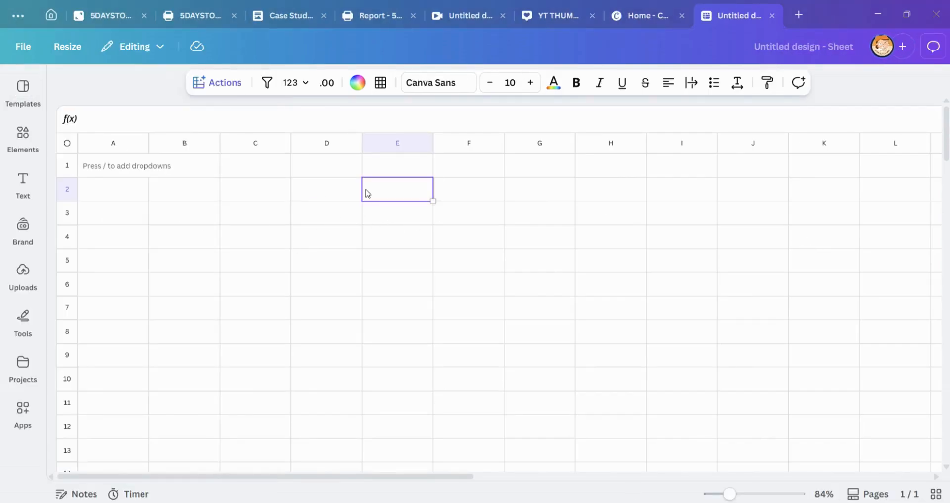
{"action": "left_click", "coordinate": [125, 162]}
{"action": "type", "text": "SA"}
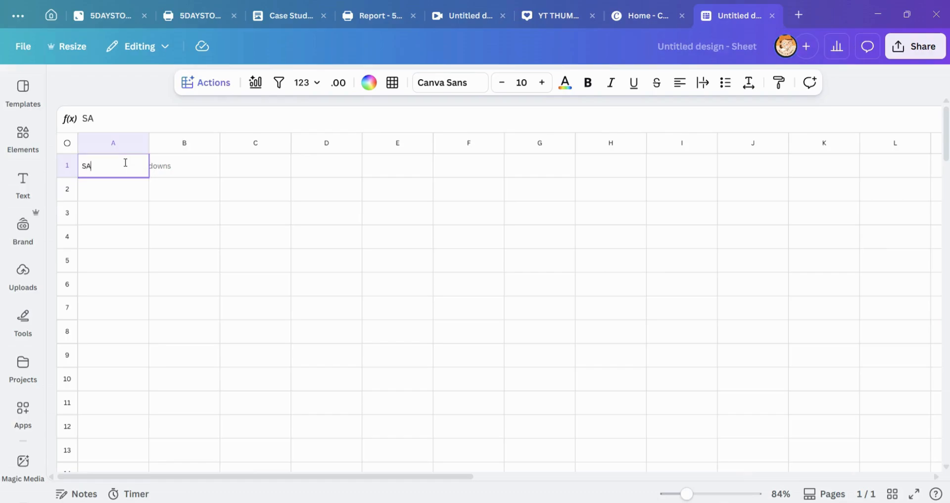
{"action": "type", "text": "MPLE"}
{"action": "left_click", "coordinate": [188, 174]}
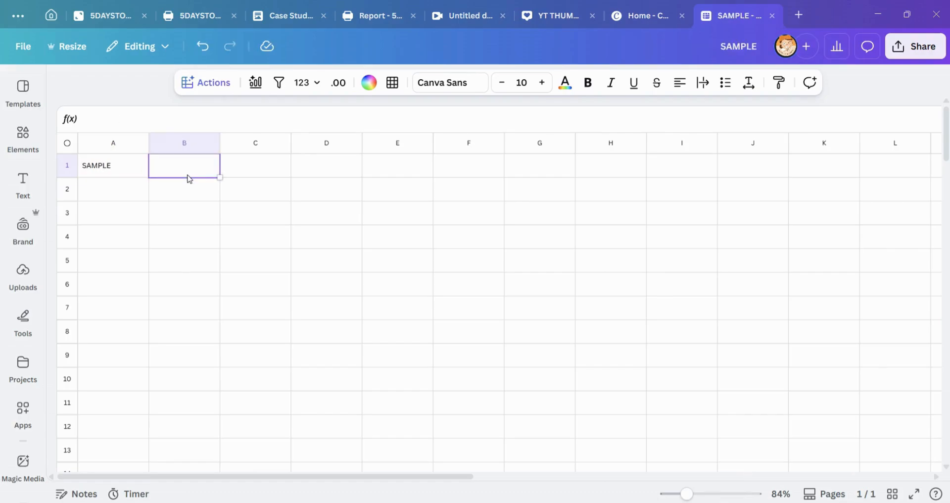
{"action": "type", "text": "SA,P"}
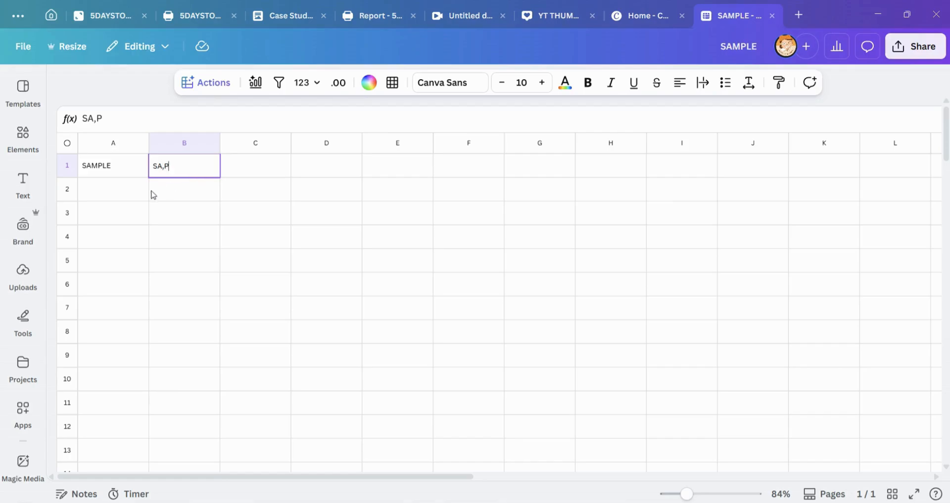
{"action": "left_click", "coordinate": [104, 170]}
Step: Select the whole sheet and look through the actions available for it
{"action": "left_click", "coordinate": [75, 144]}
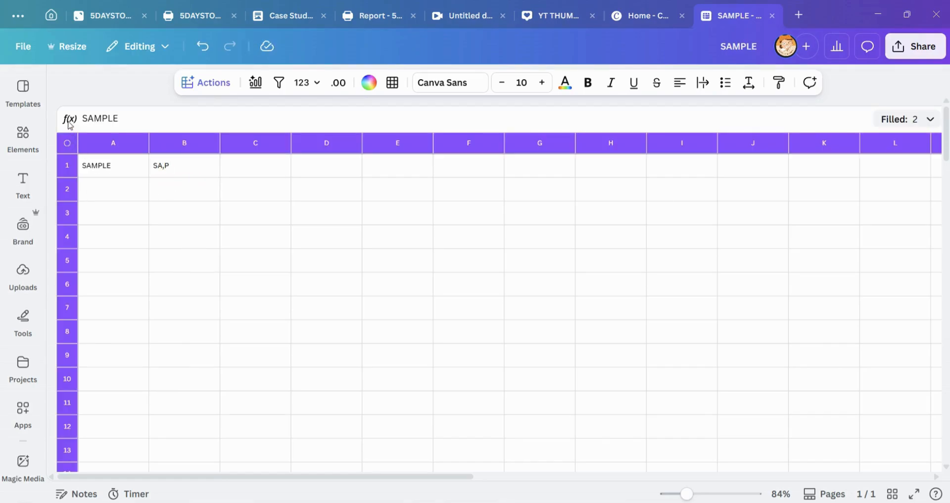
{"action": "left_click", "coordinate": [209, 85]}
{"action": "scroll", "coordinate": [233, 178], "scroll_direction": "down", "scroll_amount": 3}
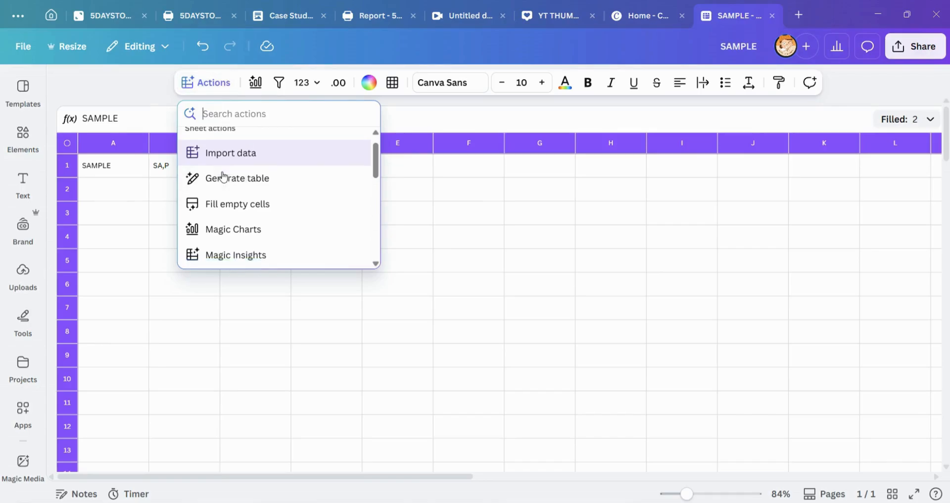
{"action": "left_click", "coordinate": [125, 196]}
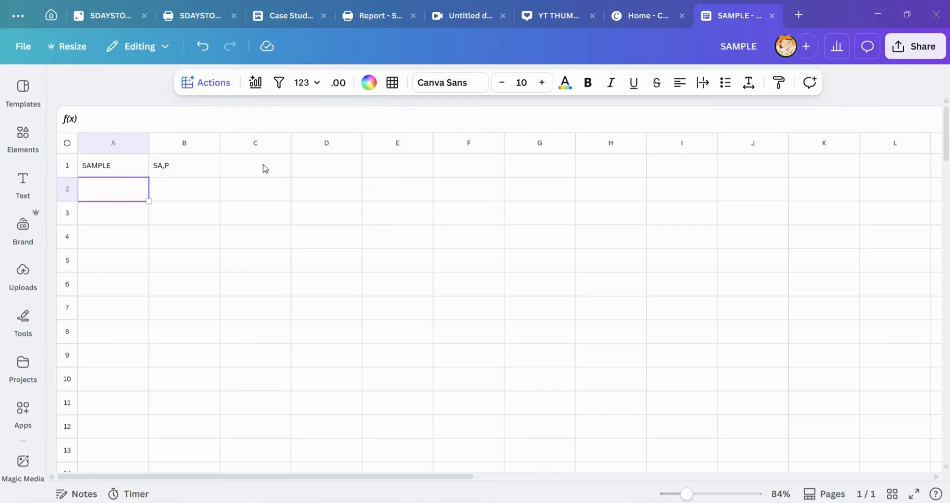
Step: Return to the 5DAYSTOBETTERREPORTS - WORKSPACE design and delete the two empty columns A and B from the sheet on page 3
{"action": "left_click", "coordinate": [184, 15]}
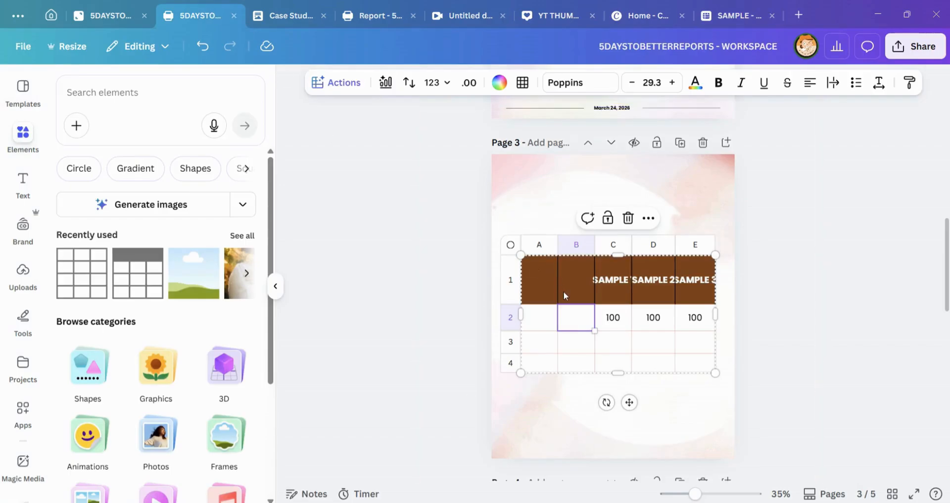
{"action": "left_click", "coordinate": [560, 288]}
{"action": "left_click", "coordinate": [544, 277]}
{"action": "left_click", "coordinate": [575, 244], "text": "shift"}
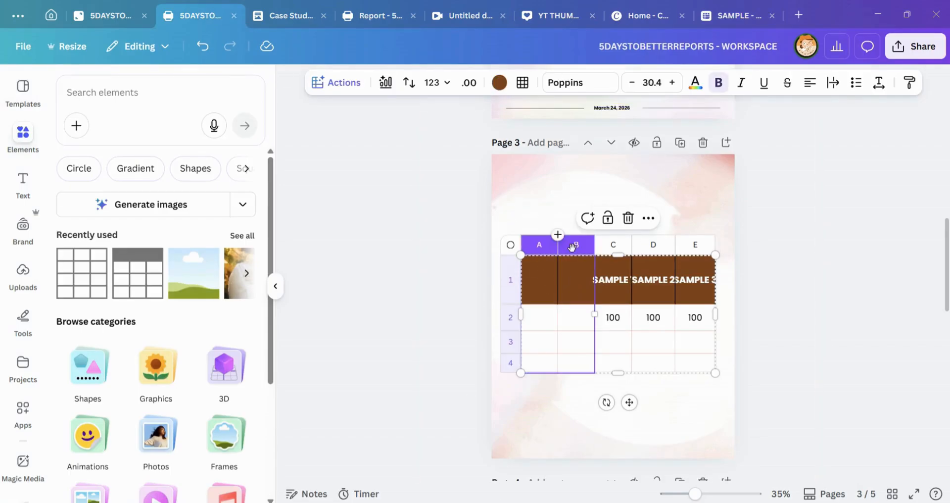
{"action": "right_click", "coordinate": [577, 243]}
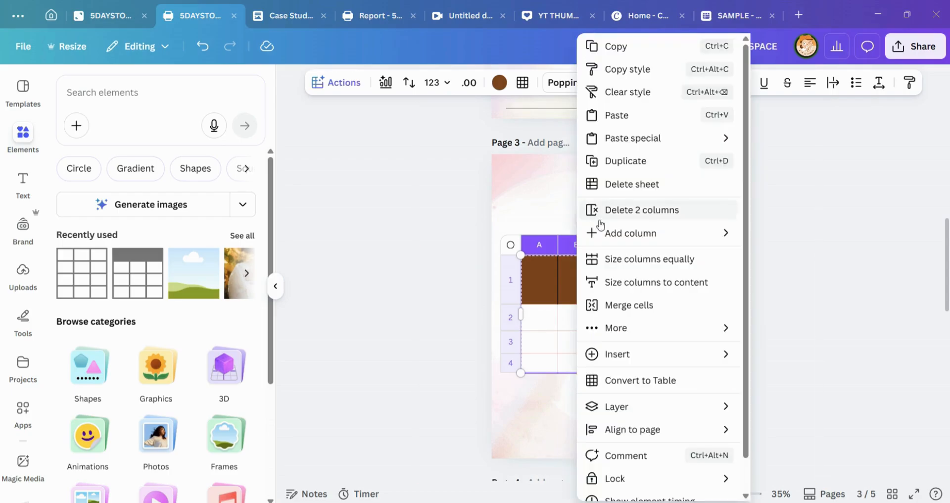
{"action": "left_click", "coordinate": [648, 210]}
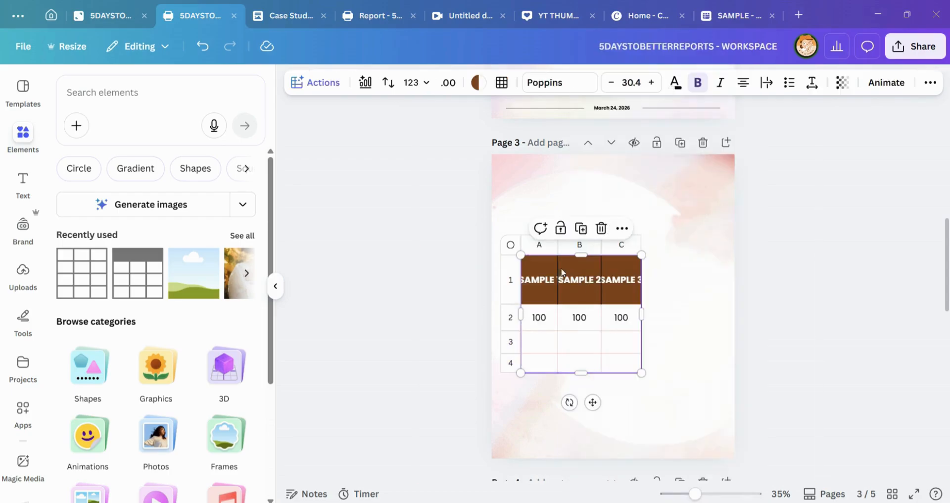
Step: Widen the three-column sheet on page 3 so the SAMPLE headers fit inside their cells
{"action": "left_click_drag", "start_coordinate": [642, 315], "coordinate": [697, 315]}
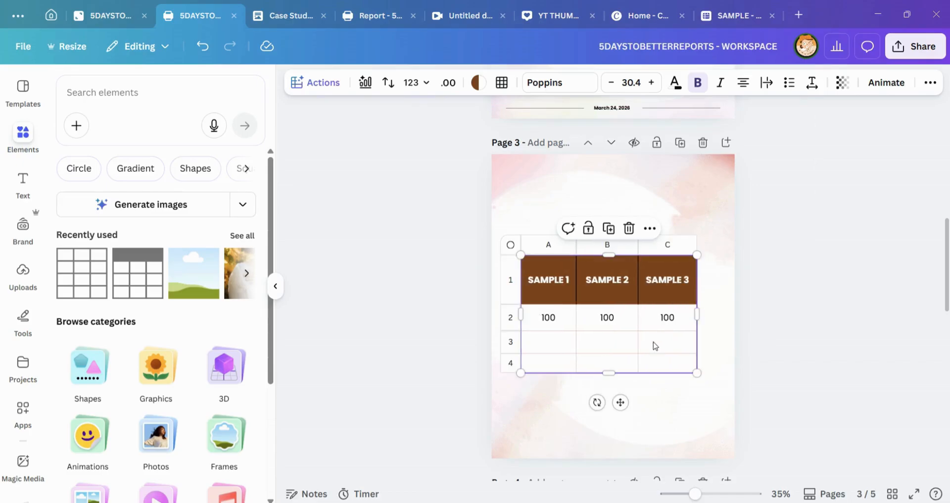
{"action": "left_click", "coordinate": [510, 183]}
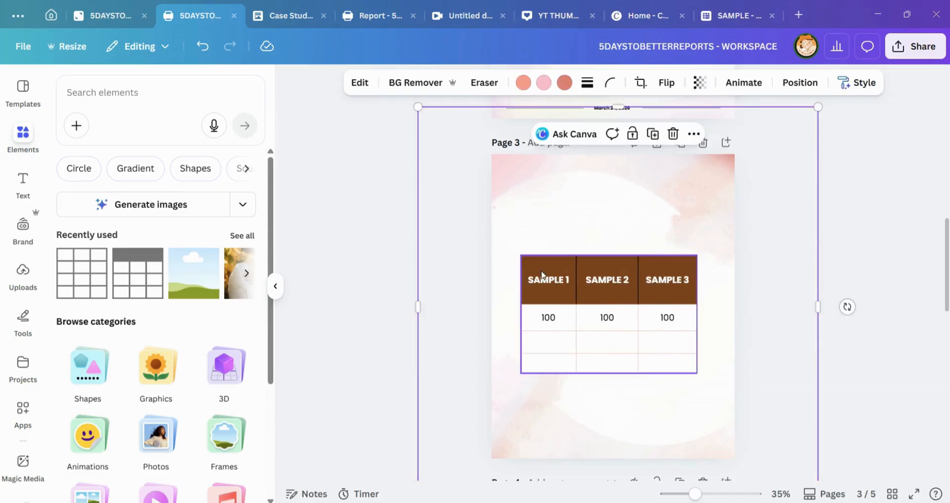
{"action": "left_click", "coordinate": [543, 276]}
{"action": "left_click", "coordinate": [517, 255]}
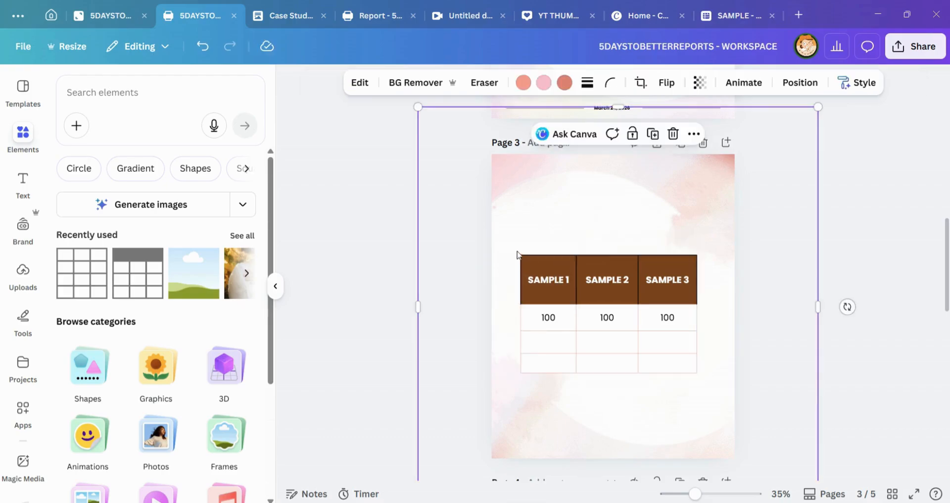
{"action": "left_click", "coordinate": [517, 255]}
Step: Select all cells of the page 3 sheet and start generating a table with Magic Write
{"action": "left_click", "coordinate": [512, 241]}
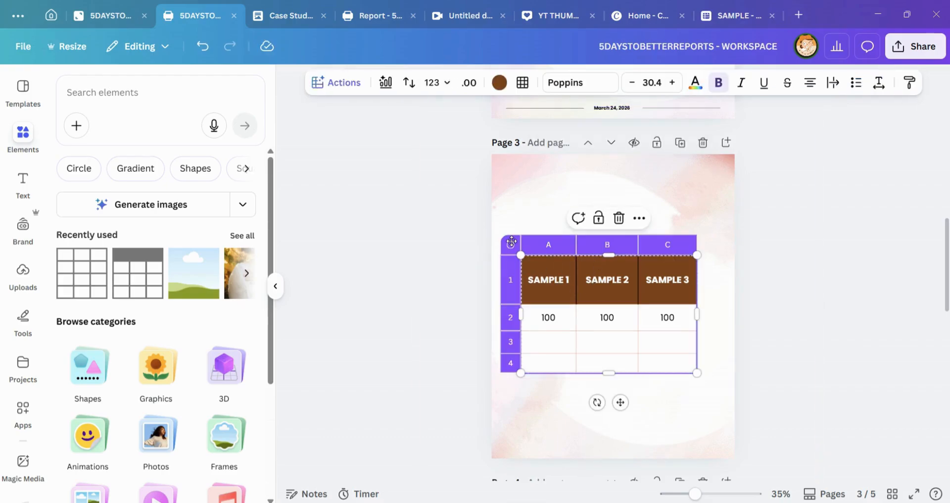
{"action": "left_click", "coordinate": [340, 84]}
{"action": "left_click", "coordinate": [368, 194]}
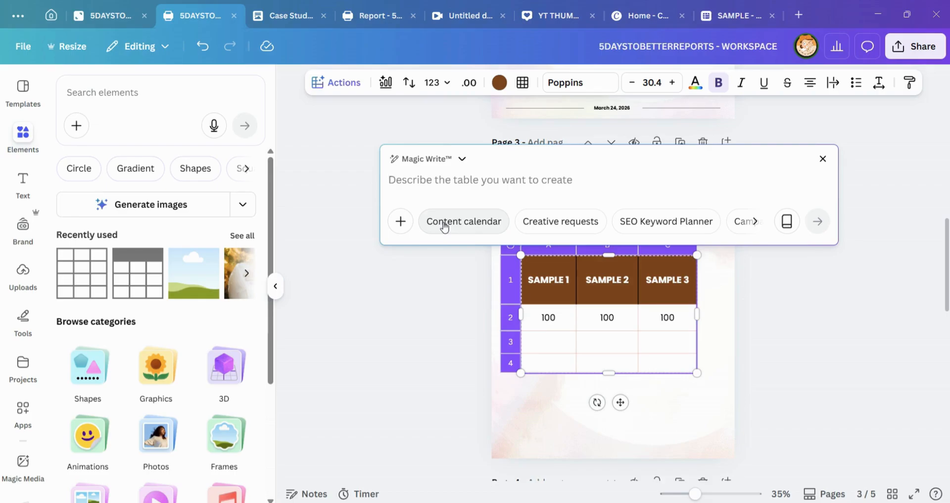
Step: Enter the table prompt "Create a table showing data for men and women survey result from 2010-2026 reasons for delaying marriage."
{"action": "type", "text": "Create a"}
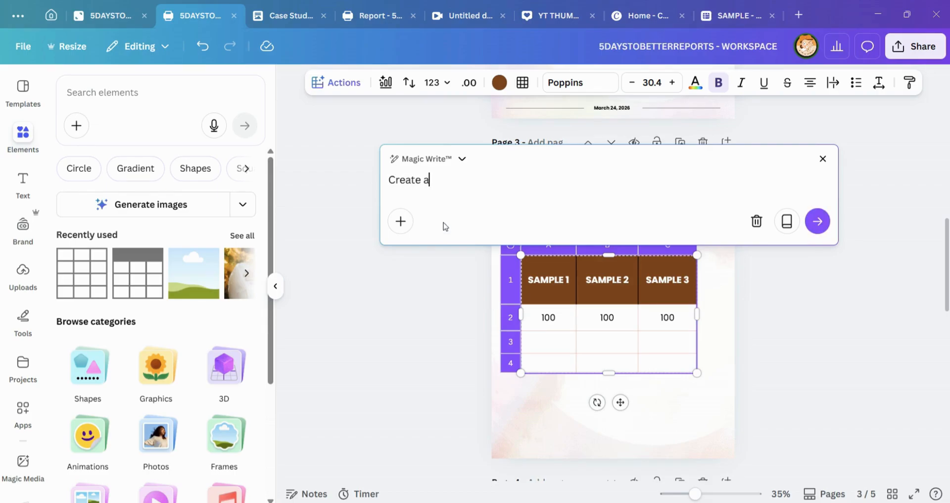
{"action": "type", "text": " tabel"}
{"action": "key", "text": "BackSpace"}
{"action": "key", "text": "BackSpace"}
{"action": "type", "text": "le showibn"}
{"action": "type", "text": "data"}
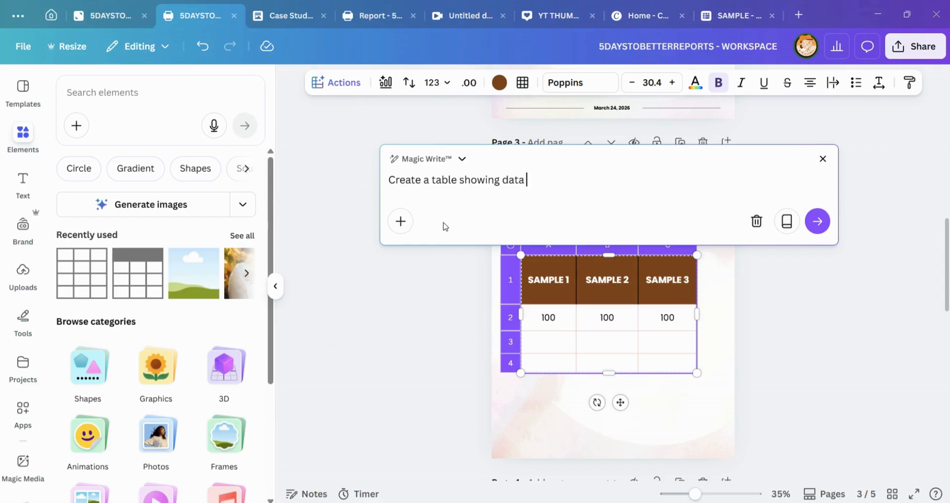
{"action": "type", "text": " for men and women "}
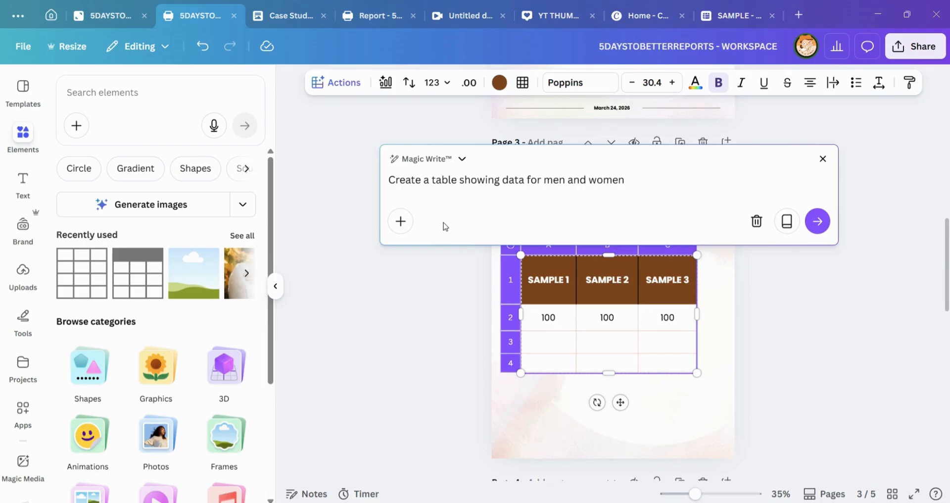
{"action": "type", "text": "survey result from 2"}
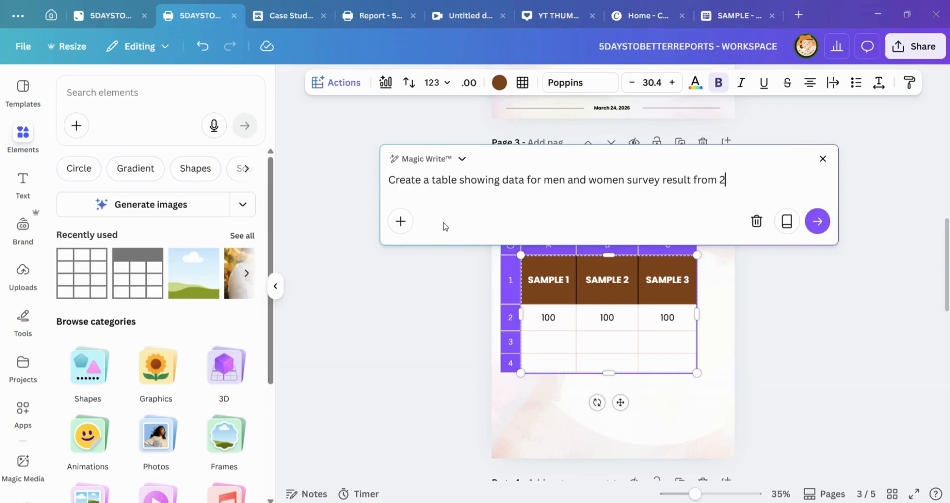
{"action": "type", "text": "010"}
{"action": "type", "text": "-201"}
{"action": "type", "text": "206"}
{"action": "type", "text": " rea"}
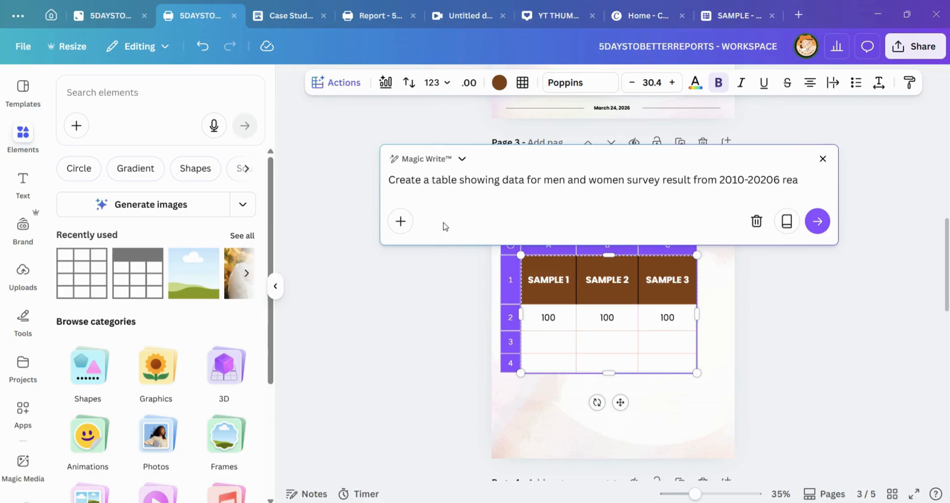
{"action": "type", "text": "sosn"}
{"action": "type", "text": " for d"}
{"action": "type", "text": "elayi"}
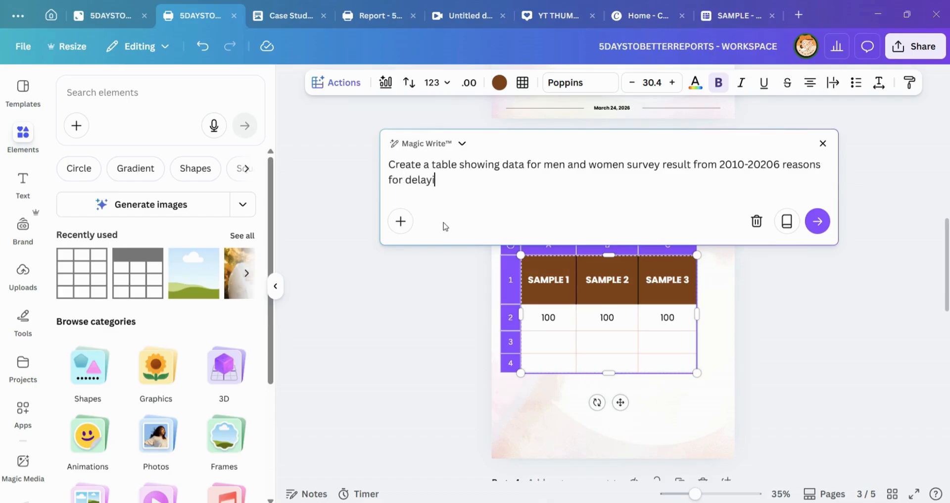
{"action": "type", "text": "ng marra"}
{"action": "key", "text": "BackSpace"}
{"action": "type", "text": "iafege"}
{"action": "key", "text": "BackSpace"}
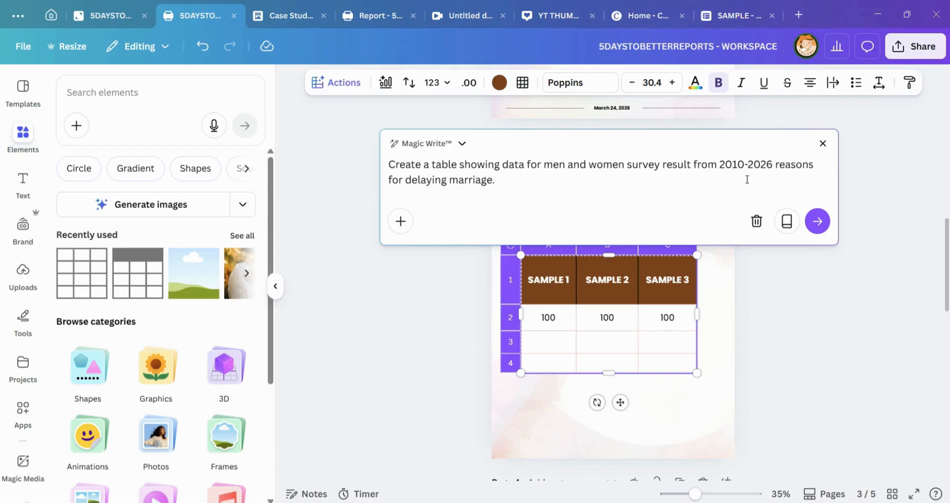
Step: Review the prompt wording and generate the survey table from it
{"action": "left_click", "coordinate": [660, 174]}
{"action": "left_click", "coordinate": [627, 164]}
{"action": "left_click_drag", "start_coordinate": [639, 165], "coordinate": [528, 189]}
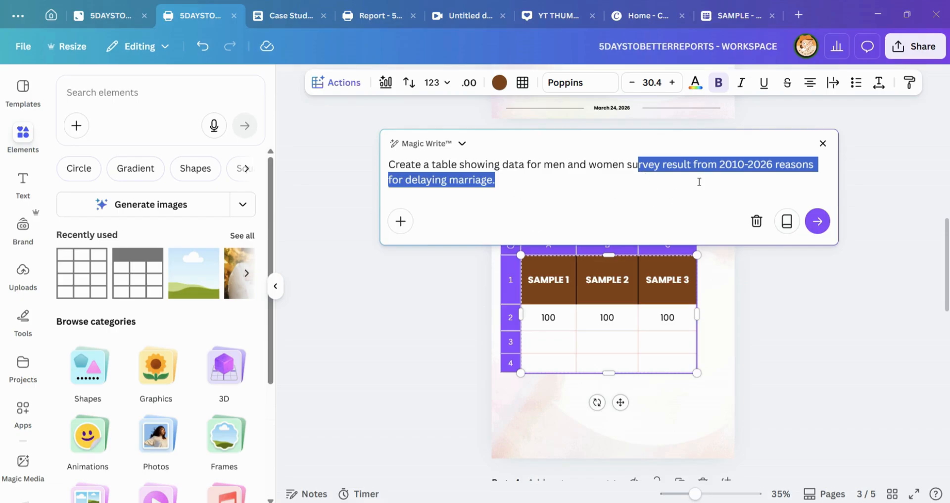
{"action": "left_click", "coordinate": [752, 180]}
{"action": "left_click", "coordinate": [818, 221]}
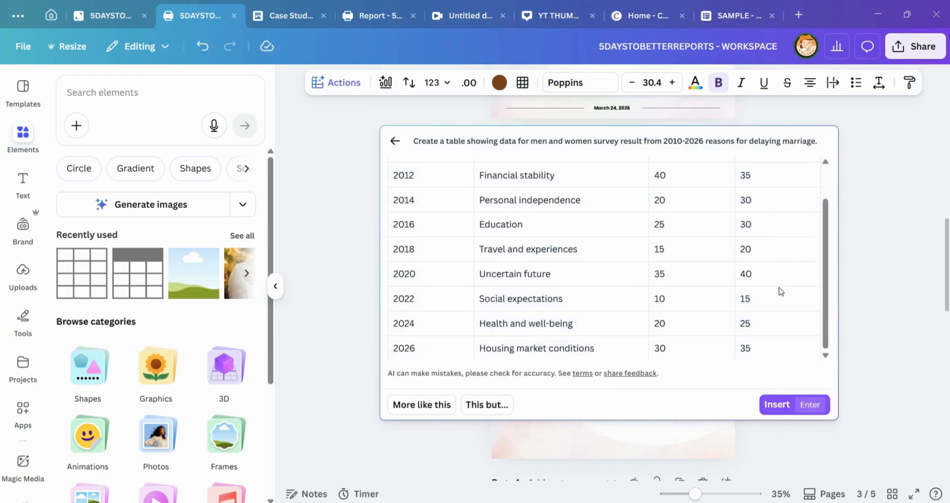
Step: Examine the generated table's years, reasons and percentages for men and women
{"action": "scroll", "coordinate": [717, 297], "scroll_direction": "up", "scroll_amount": 2}
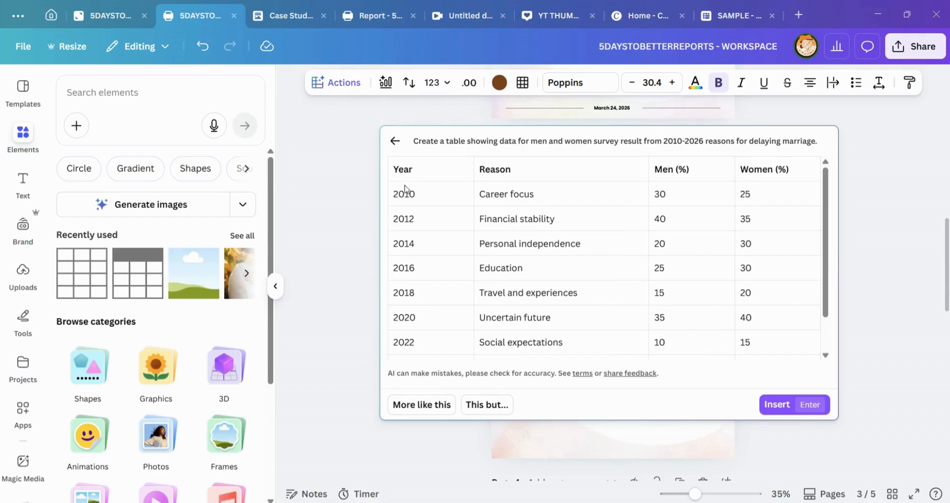
{"action": "scroll", "coordinate": [431, 242], "scroll_direction": "down", "scroll_amount": 3}
{"action": "scroll", "coordinate": [524, 193], "scroll_direction": "up", "scroll_amount": 3}
{"action": "scroll", "coordinate": [677, 208], "scroll_direction": "down", "scroll_amount": 1}
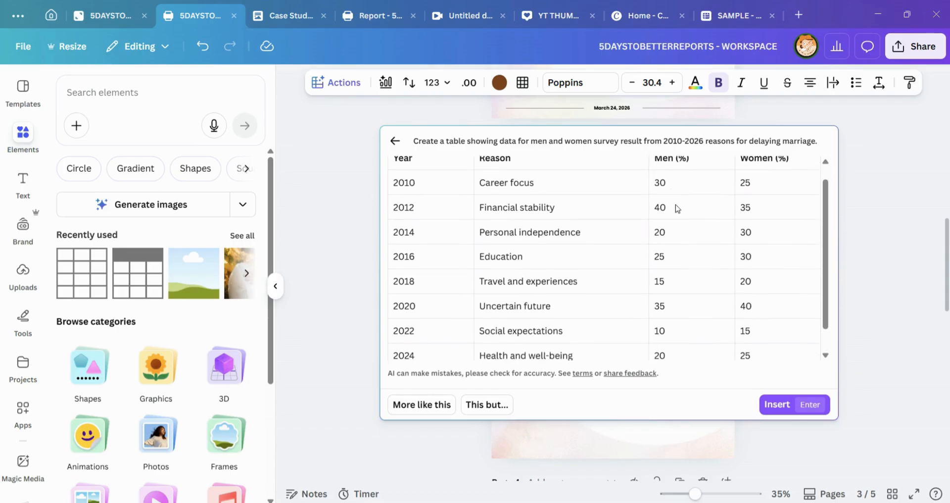
{"action": "scroll", "coordinate": [639, 232], "scroll_direction": "down", "scroll_amount": 2}
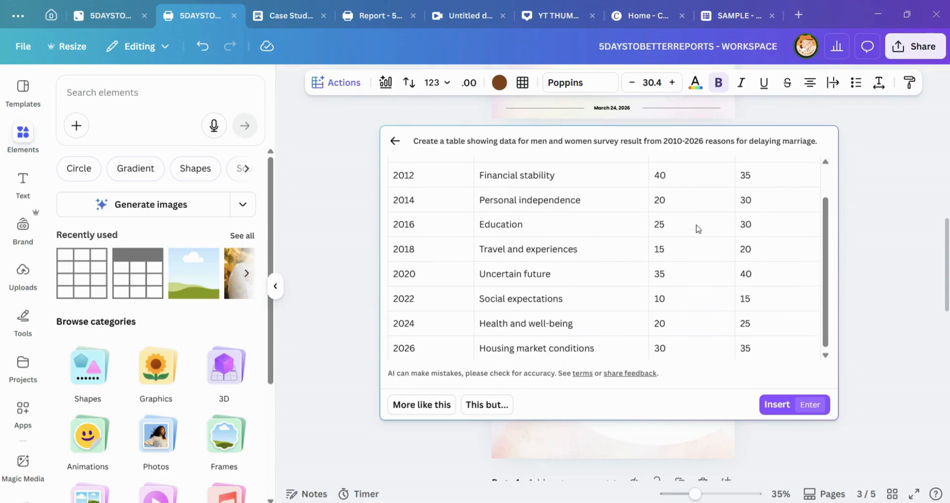
{"action": "scroll", "coordinate": [713, 208], "scroll_direction": "up", "scroll_amount": 2}
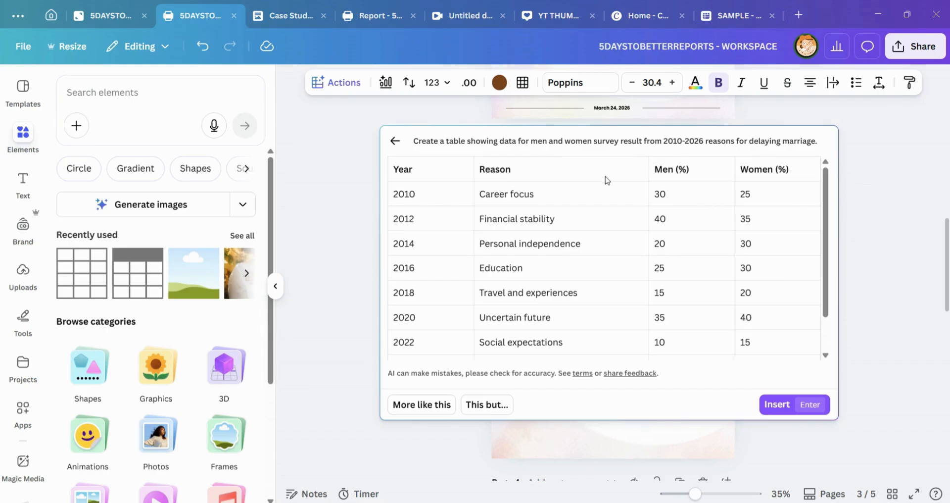
{"action": "scroll", "coordinate": [702, 349], "scroll_direction": "down", "scroll_amount": 2}
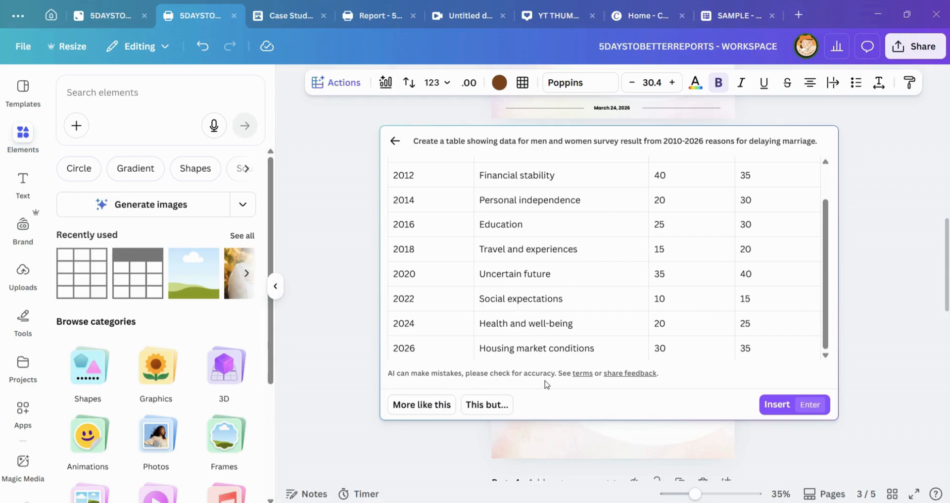
{"action": "scroll", "coordinate": [758, 275], "scroll_direction": "up", "scroll_amount": 2}
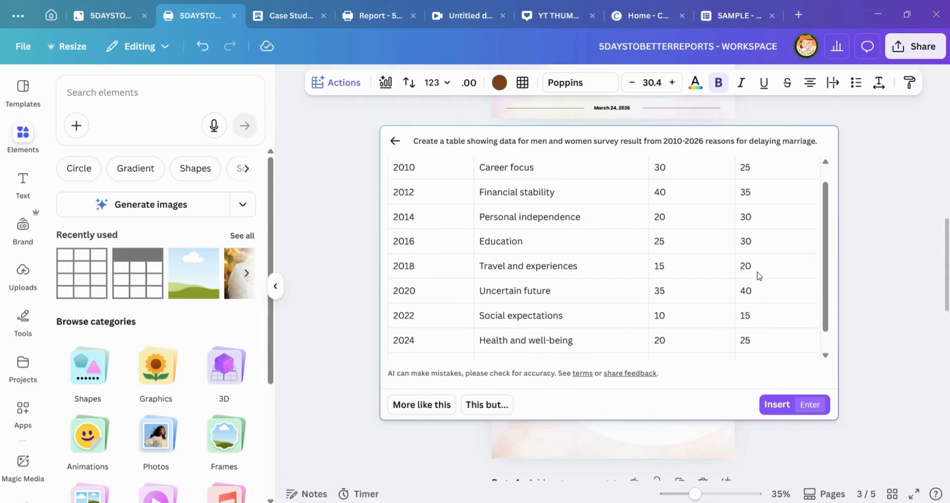
{"action": "scroll", "coordinate": [631, 208], "scroll_direction": "down", "scroll_amount": 2}
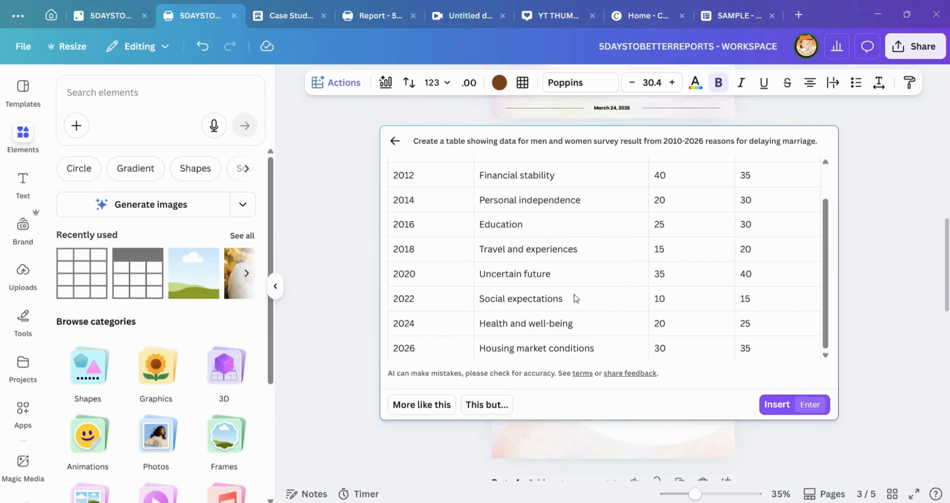
{"action": "scroll", "coordinate": [600, 259], "scroll_direction": "up", "scroll_amount": 2}
{"action": "scroll", "coordinate": [677, 263], "scroll_direction": "down", "scroll_amount": 2}
Step: Insert the generated survey table into the sheet on page 3, check its placement and deselect it
{"action": "left_click", "coordinate": [779, 406]}
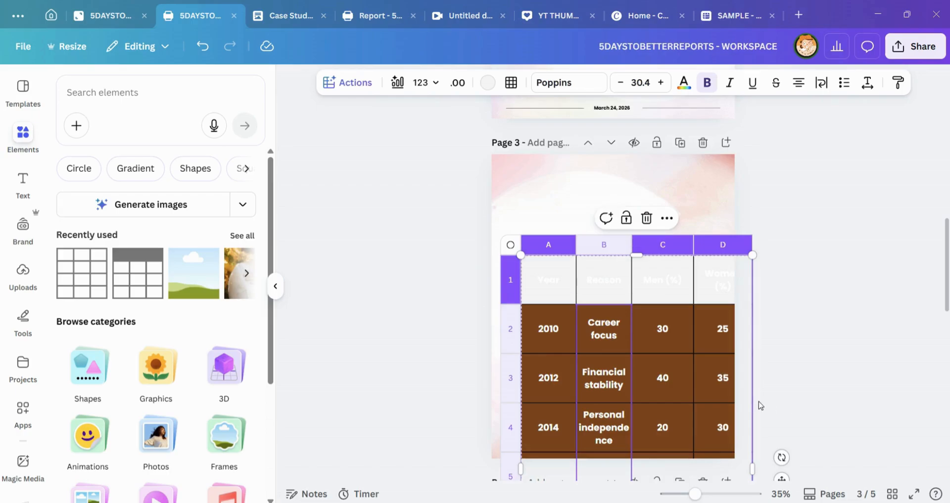
{"action": "left_click_drag", "start_coordinate": [664, 299], "coordinate": [705, 395]}
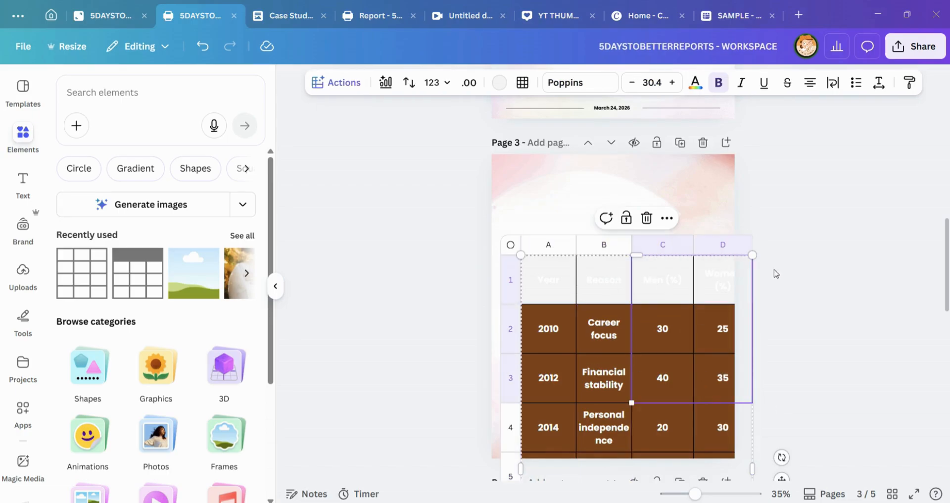
{"action": "scroll", "coordinate": [787, 270], "scroll_direction": "down", "scroll_amount": 5}
{"action": "left_click", "coordinate": [841, 277]}
{"action": "scroll", "coordinate": [847, 296], "scroll_direction": "up", "scroll_amount": 3}
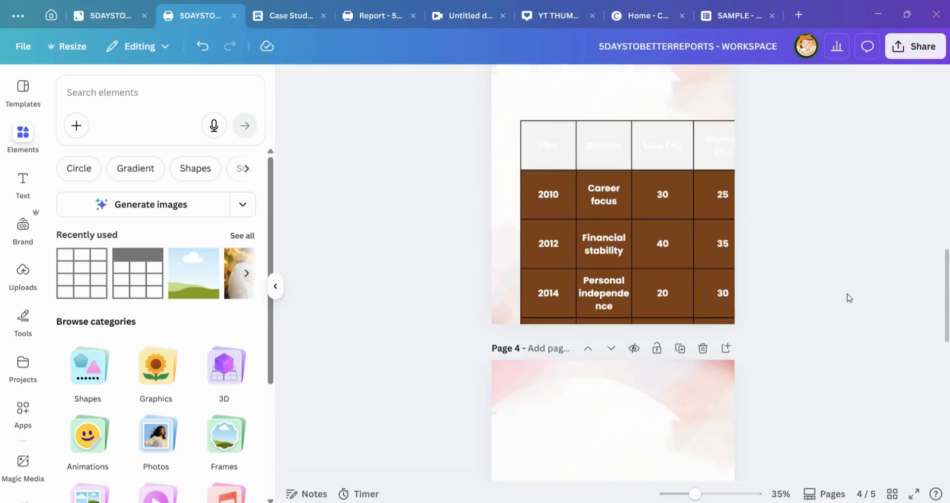
{"action": "scroll", "coordinate": [849, 297], "scroll_direction": "up", "scroll_amount": 2}
{"action": "left_click", "coordinate": [645, 210]}
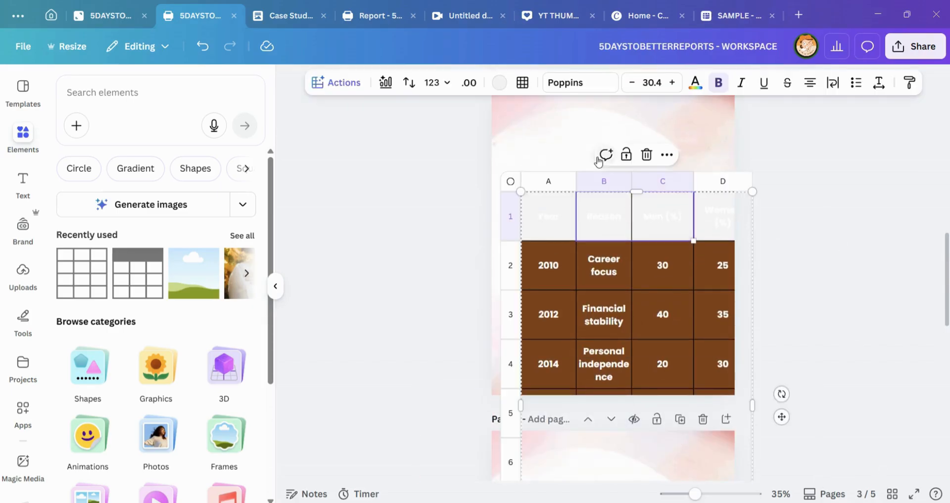
{"action": "left_click", "coordinate": [773, 205]}
{"action": "scroll", "coordinate": [773, 205], "scroll_direction": "down", "scroll_amount": 1}
{"action": "scroll", "coordinate": [773, 205], "scroll_direction": "up", "scroll_amount": 3}
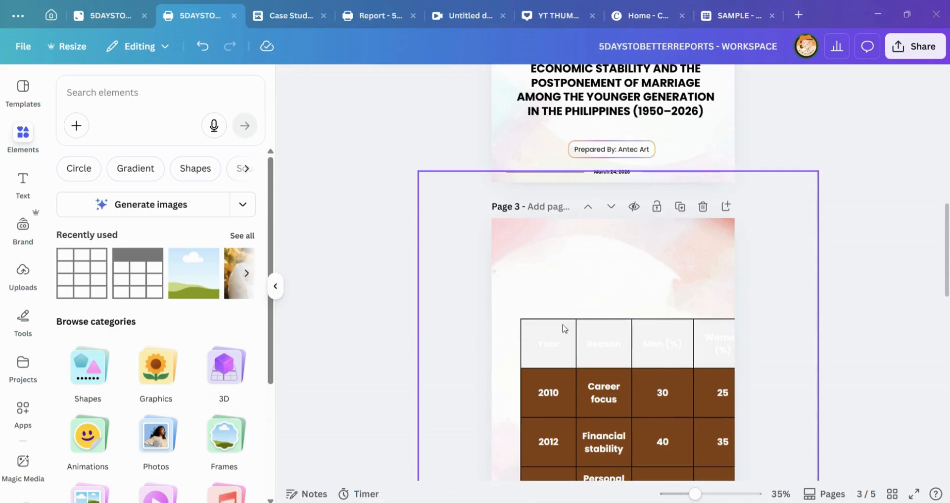
Step: Shrink the generated table to fit within page 3's width and move it up into the middle of the page
{"action": "left_click", "coordinate": [563, 325]}
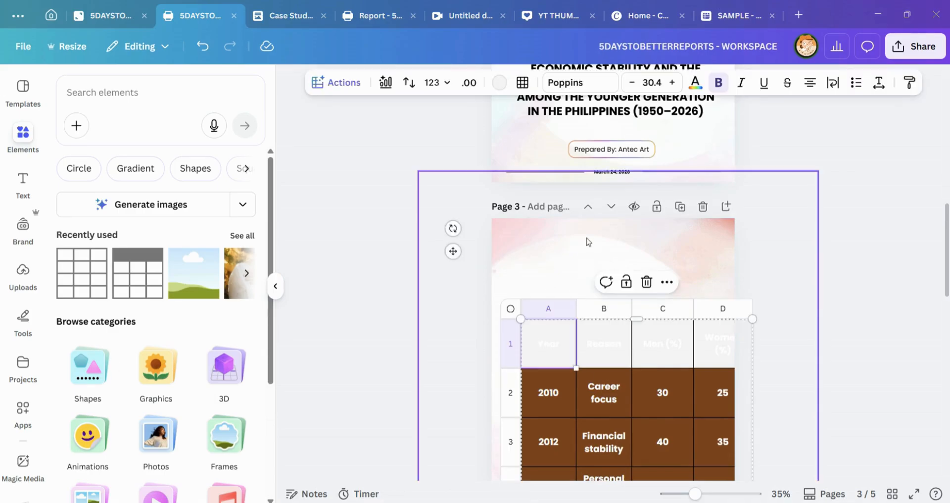
{"action": "scroll", "coordinate": [751, 329], "scroll_direction": "down", "scroll_amount": 5}
{"action": "scroll", "coordinate": [762, 356], "scroll_direction": "down", "scroll_amount": 3}
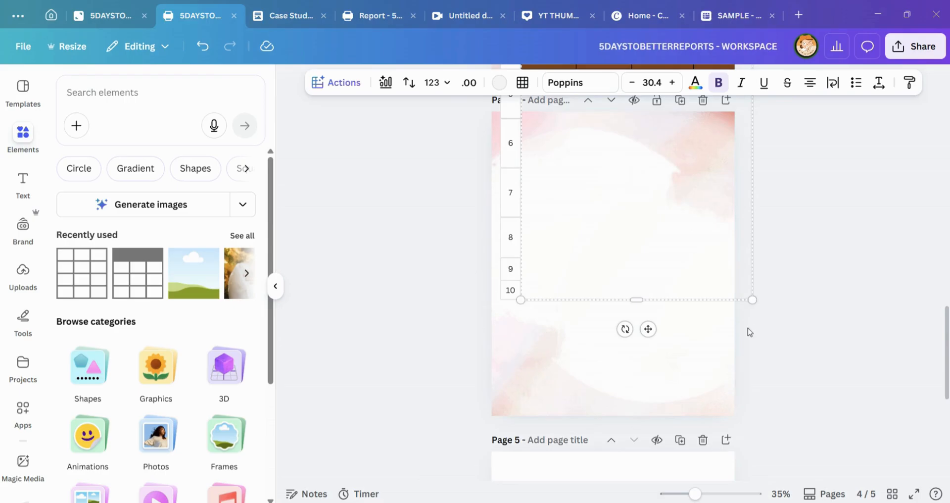
{"action": "left_click_drag", "start_coordinate": [749, 299], "coordinate": [685, 151]}
{"action": "scroll", "coordinate": [707, 354], "scroll_direction": "up", "scroll_amount": 4}
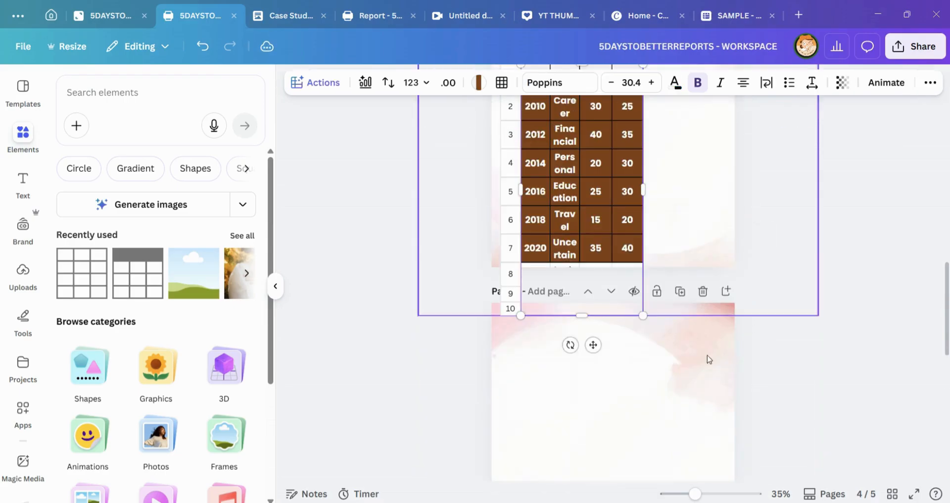
{"action": "scroll", "coordinate": [622, 341], "scroll_direction": "up", "scroll_amount": 3}
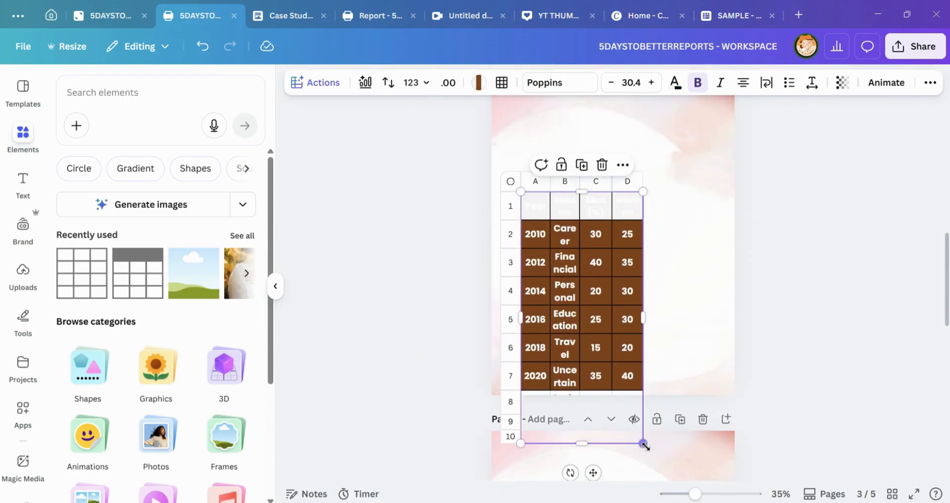
{"action": "left_click_drag", "start_coordinate": [643, 443], "coordinate": [731, 349]}
{"action": "scroll", "coordinate": [731, 349], "scroll_direction": "up", "scroll_amount": 3}
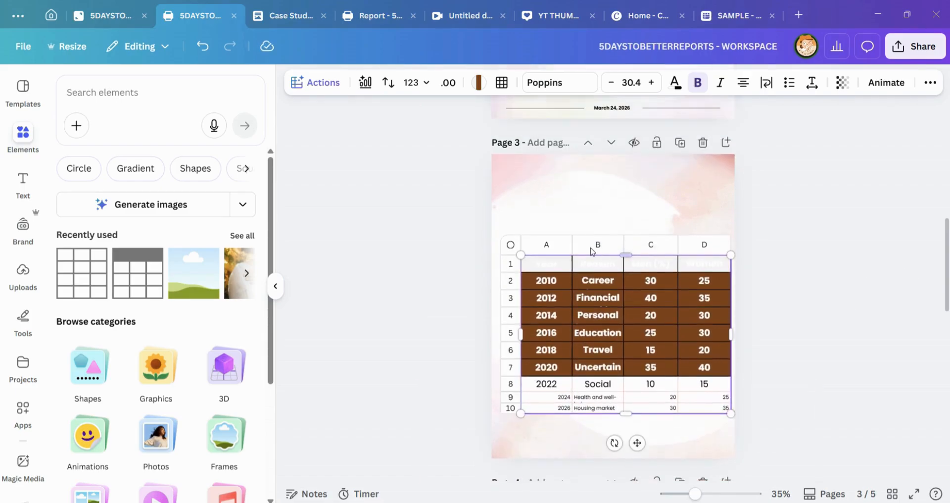
{"action": "left_click_drag", "start_coordinate": [641, 445], "coordinate": [633, 408]}
{"action": "left_click", "coordinate": [743, 231]}
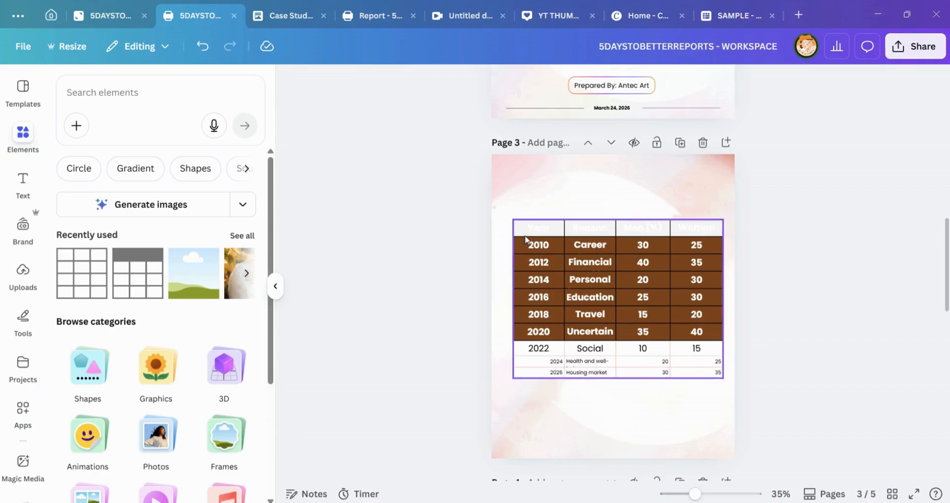
Step: Fill all cells of the survey table with the brand palette's black
{"action": "left_click", "coordinate": [531, 223]}
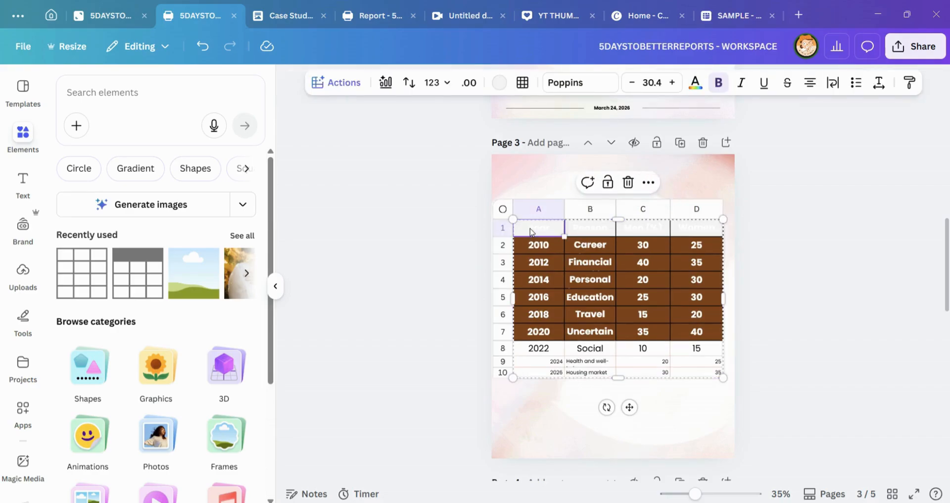
{"action": "key", "text": "ctrl+a"}
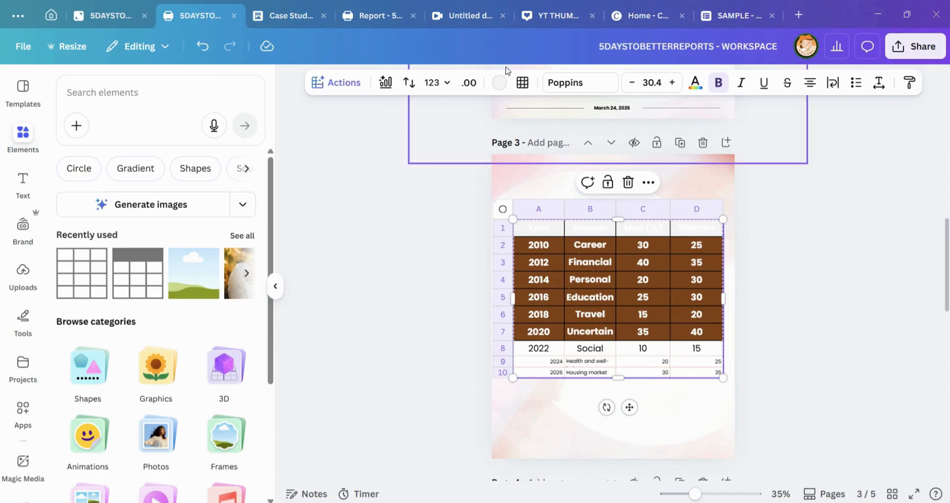
{"action": "left_click", "coordinate": [500, 88]}
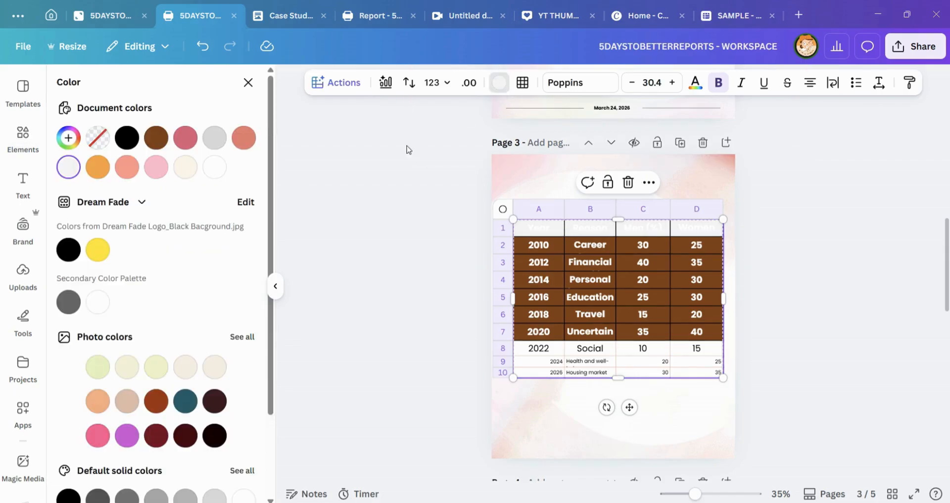
{"action": "left_click", "coordinate": [68, 250]}
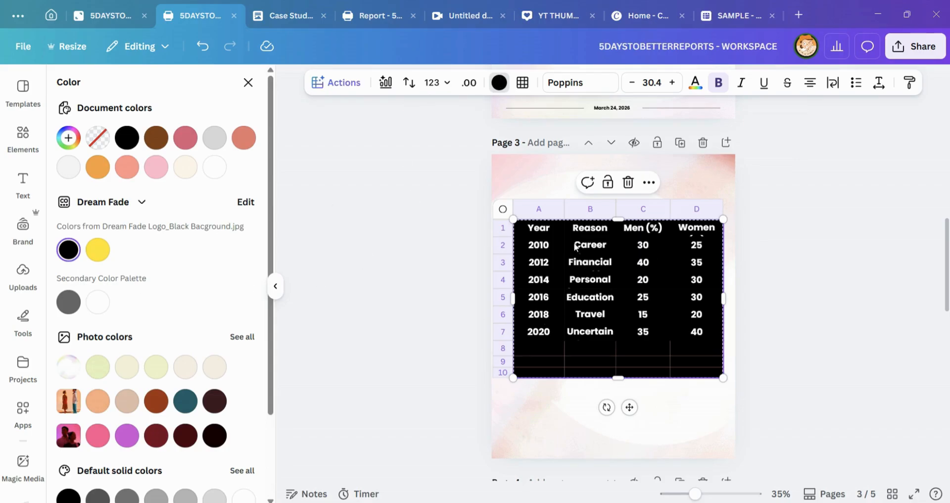
Step: Try the brand yellow as the header row's fill and return it to black
{"action": "left_click", "coordinate": [522, 227]}
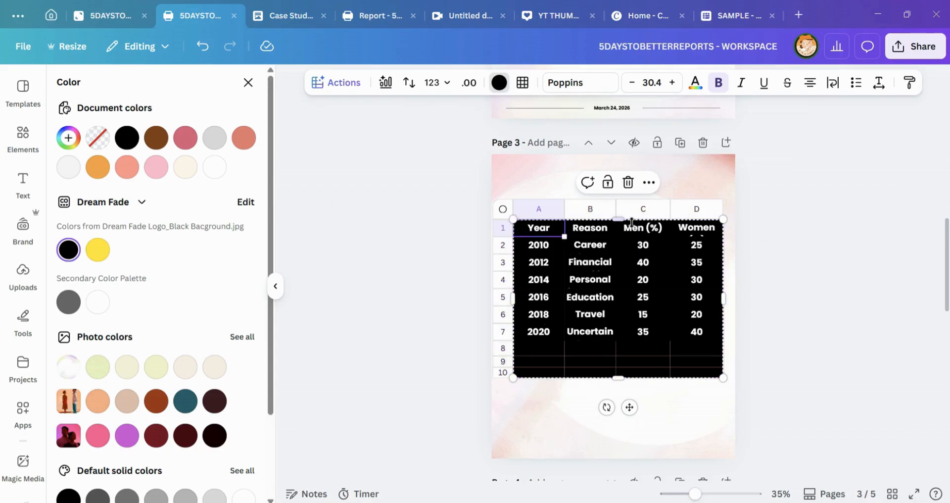
{"action": "left_click", "coordinate": [691, 229], "text": "shift"}
{"action": "left_click", "coordinate": [98, 250]}
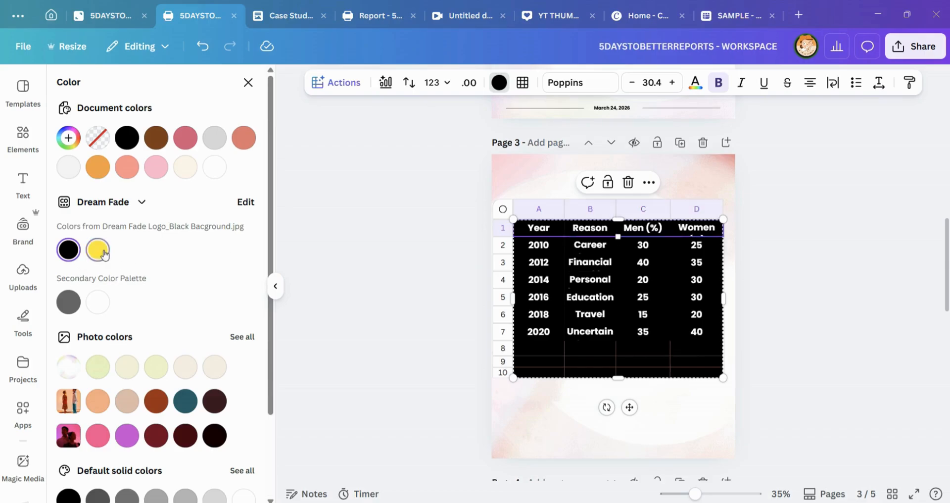
{"action": "left_click", "coordinate": [68, 249]}
Step: Give table rows 2 to 10 a white fill and black text
{"action": "left_click", "coordinate": [532, 247]}
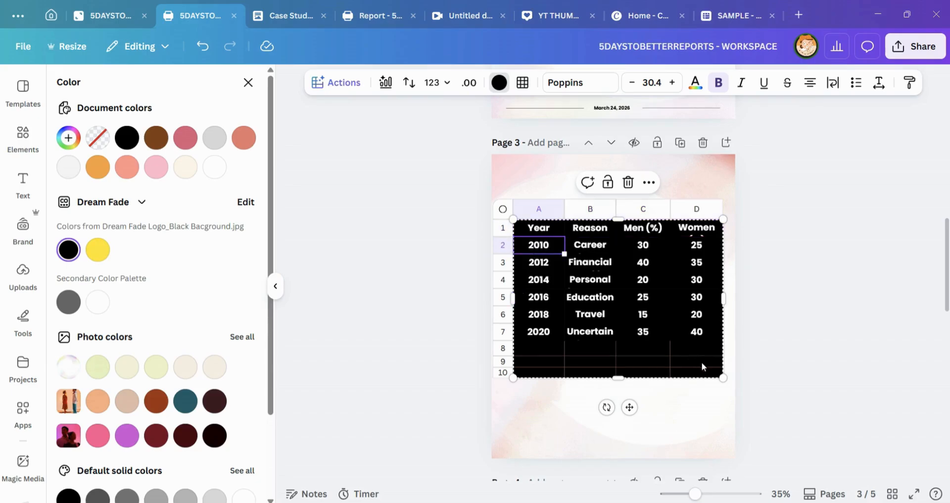
{"action": "left_click", "coordinate": [707, 374], "text": "shift"}
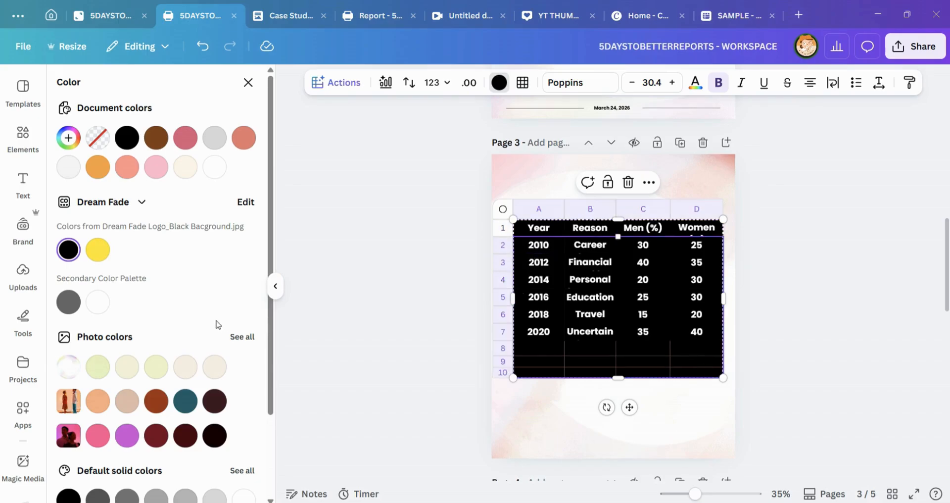
{"action": "left_click", "coordinate": [97, 302]}
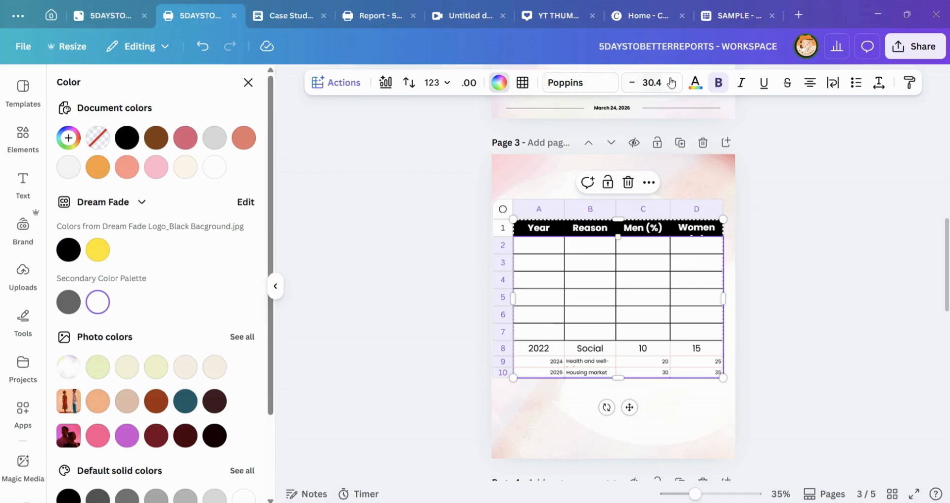
{"action": "left_click", "coordinate": [695, 82]}
{"action": "left_click", "coordinate": [99, 143]}
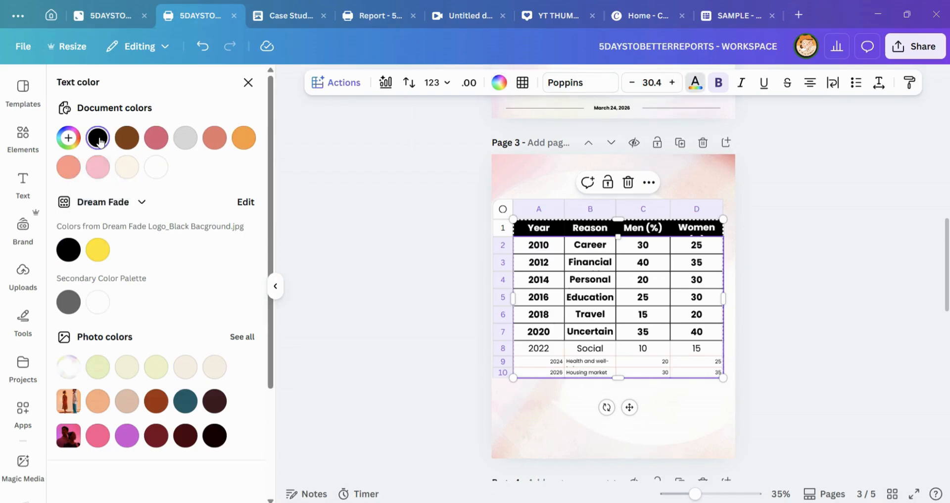
Step: Select table rows 2 to 10 and set their text size to 30
{"action": "left_click", "coordinate": [531, 348]}
{"action": "left_click", "coordinate": [529, 244]}
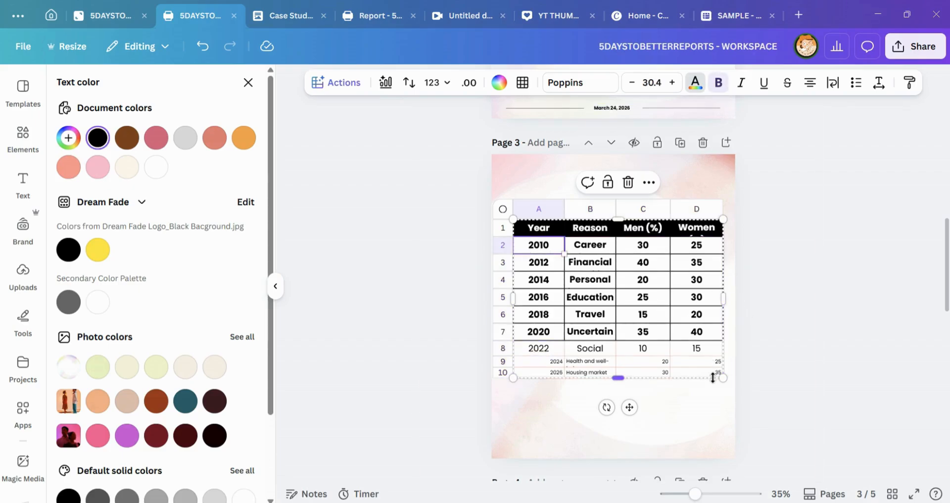
{"action": "left_click", "coordinate": [714, 377], "text": "shift"}
{"action": "left_click", "coordinate": [714, 376], "text": "shift"}
{"action": "left_click", "coordinate": [525, 256]}
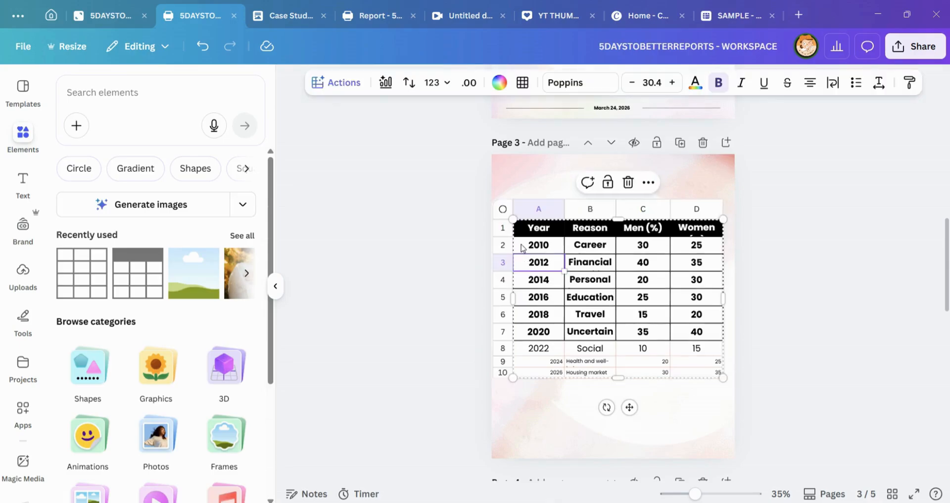
{"action": "left_click", "coordinate": [698, 375], "text": "shift"}
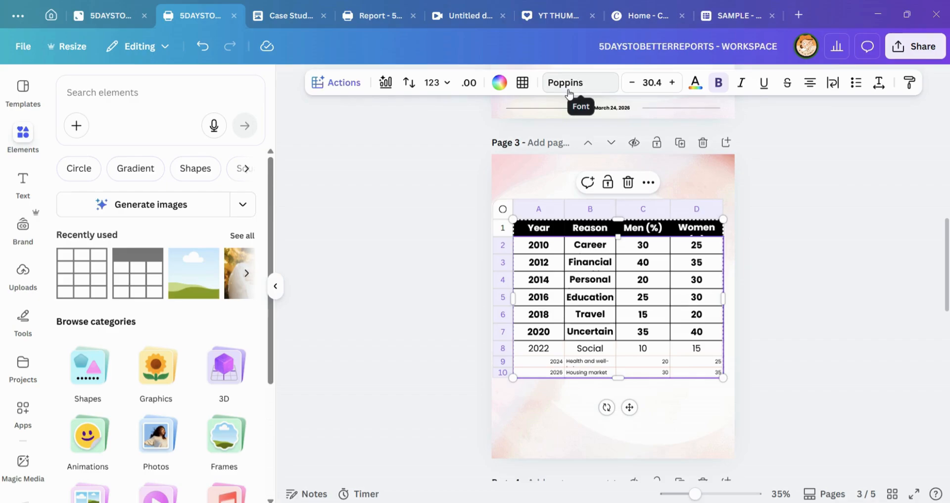
{"action": "left_click", "coordinate": [656, 83]}
{"action": "type", "text": "12"}
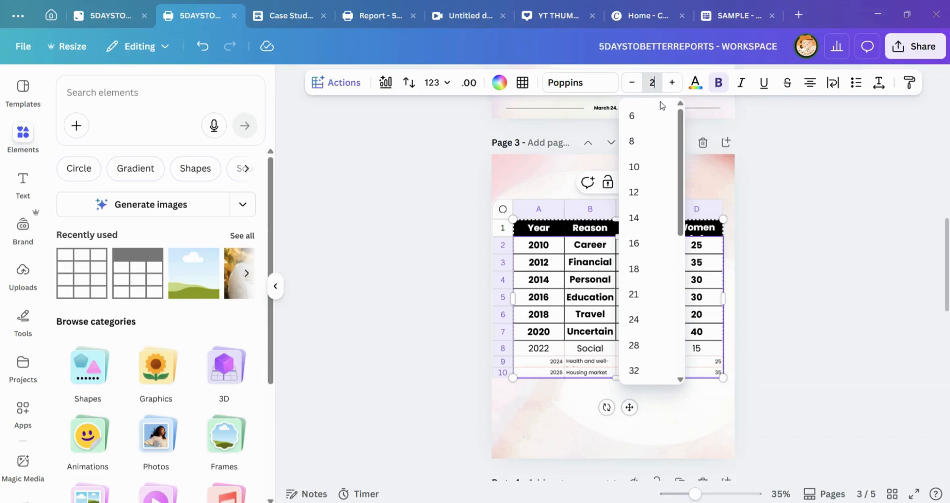
{"action": "key", "text": "BackSpace"}
{"action": "type", "text": "30"}
{"action": "key", "text": "Return"}
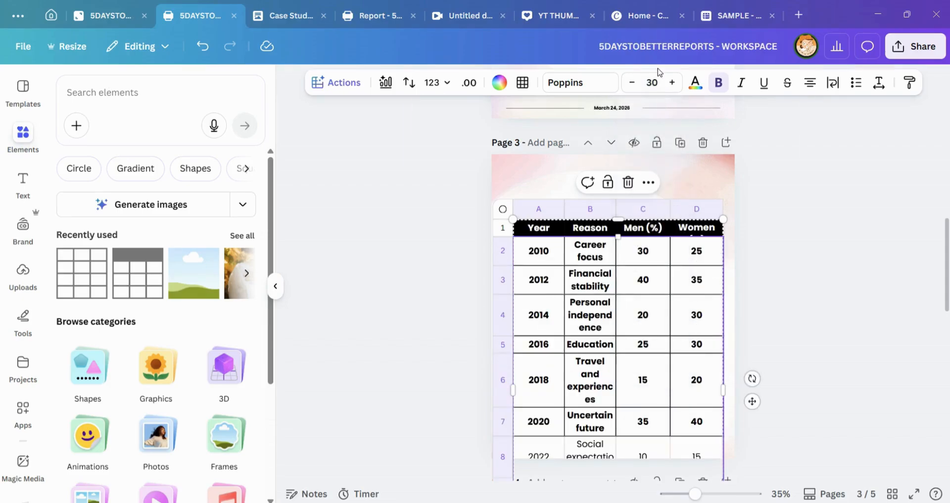
Step: Set the text size of rows 2 to 10 to 20 and remove their bold formatting
{"action": "left_click", "coordinate": [658, 83]}
{"action": "type", "text": "2"}
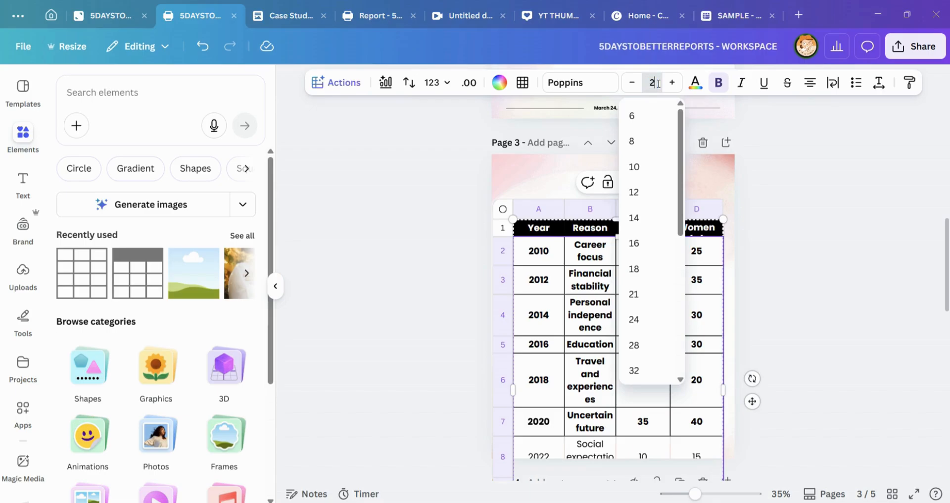
{"action": "type", "text": "0"}
{"action": "key", "text": "Return"}
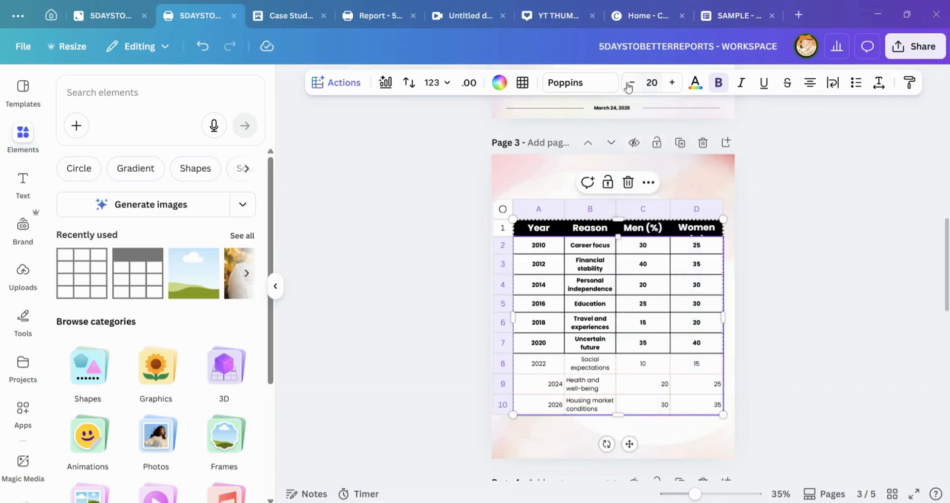
{"action": "left_click", "coordinate": [719, 82]}
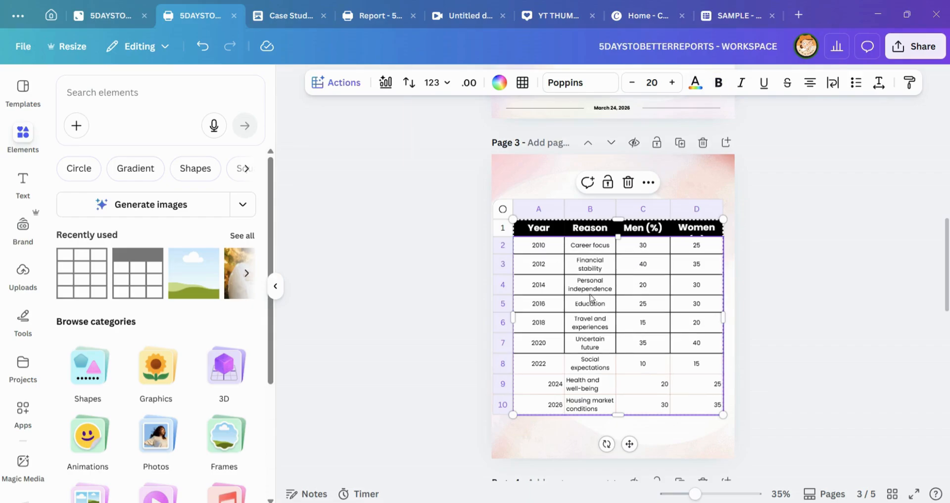
Step: Set the border color of table rows 2 to 10 to black
{"action": "left_click", "coordinate": [526, 252]}
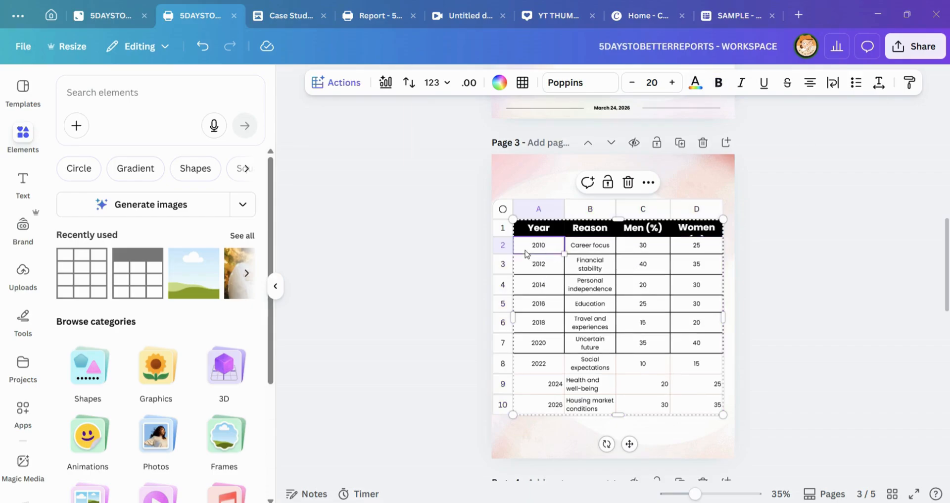
{"action": "left_click", "coordinate": [696, 408], "text": "shift"}
{"action": "left_click", "coordinate": [520, 84]}
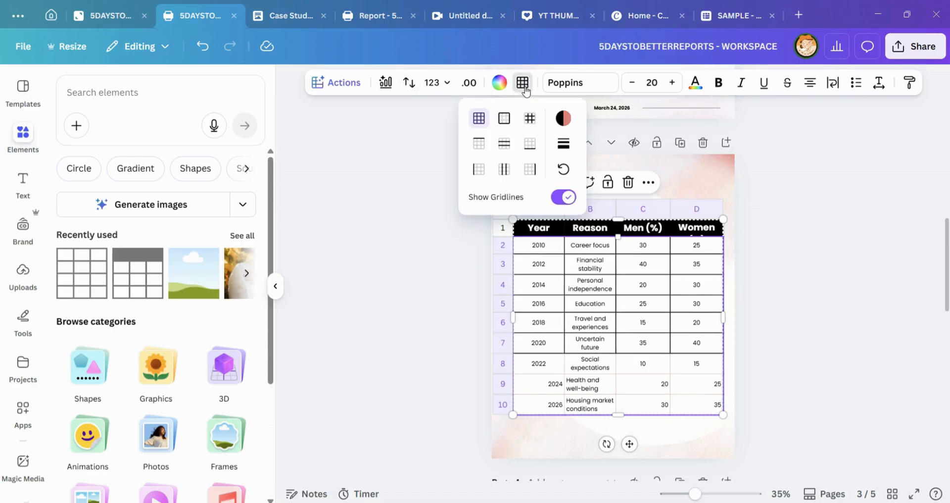
{"action": "left_click", "coordinate": [563, 118]}
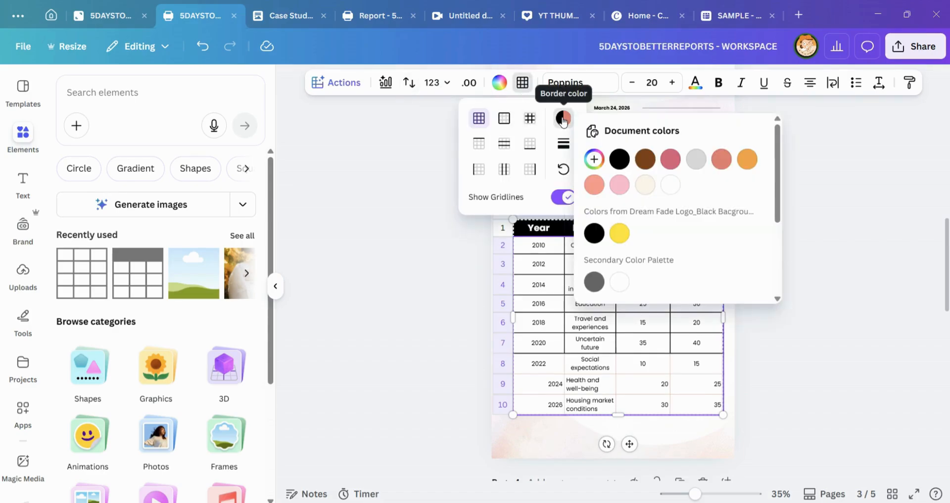
{"action": "left_click", "coordinate": [621, 159]}
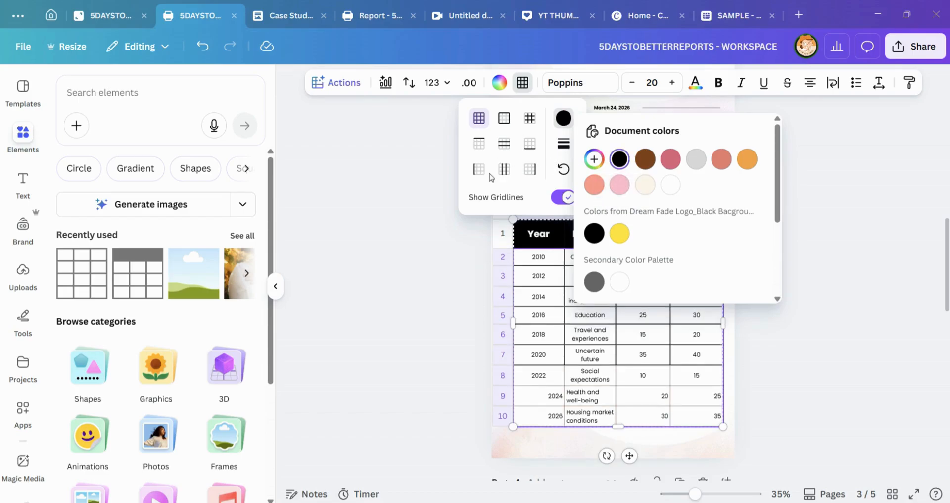
{"action": "left_click", "coordinate": [550, 429]}
Step: Remove the border lines from rows 2 to 10 and try to reapply the solid line style
{"action": "left_click_drag", "start_coordinate": [530, 266], "coordinate": [695, 415]}
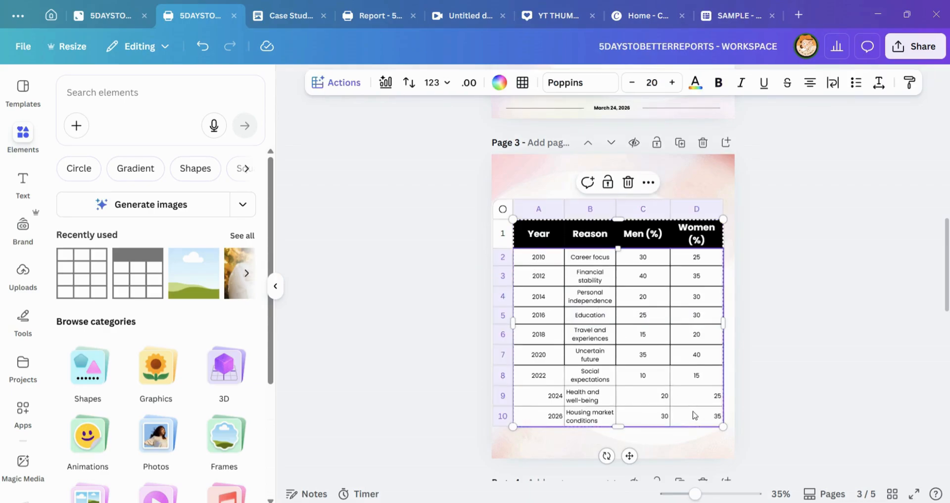
{"action": "left_click", "coordinate": [523, 84]}
{"action": "left_click", "coordinate": [563, 144]}
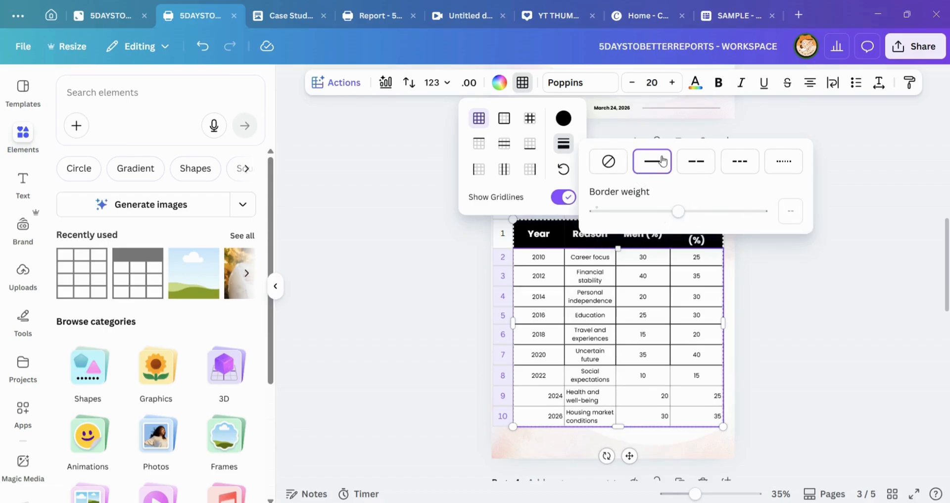
{"action": "left_click", "coordinate": [608, 161]}
{"action": "left_click", "coordinate": [653, 161]}
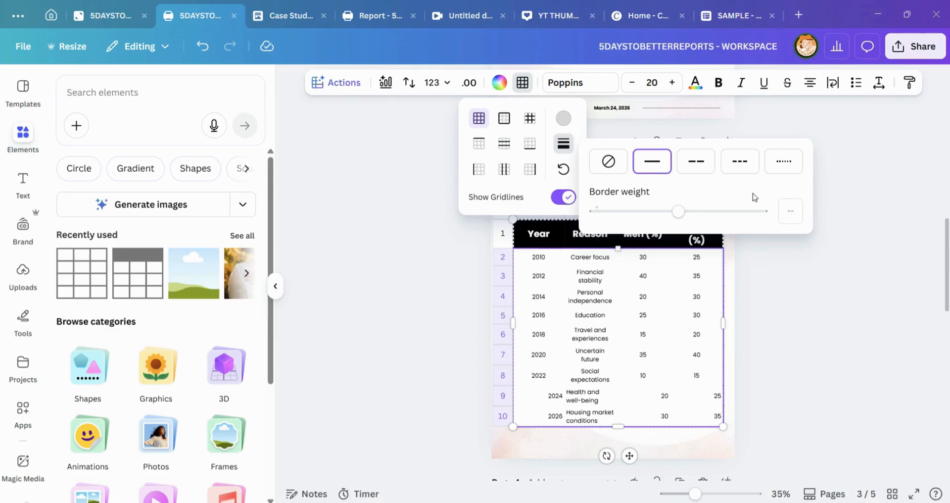
{"action": "left_click", "coordinate": [611, 350]}
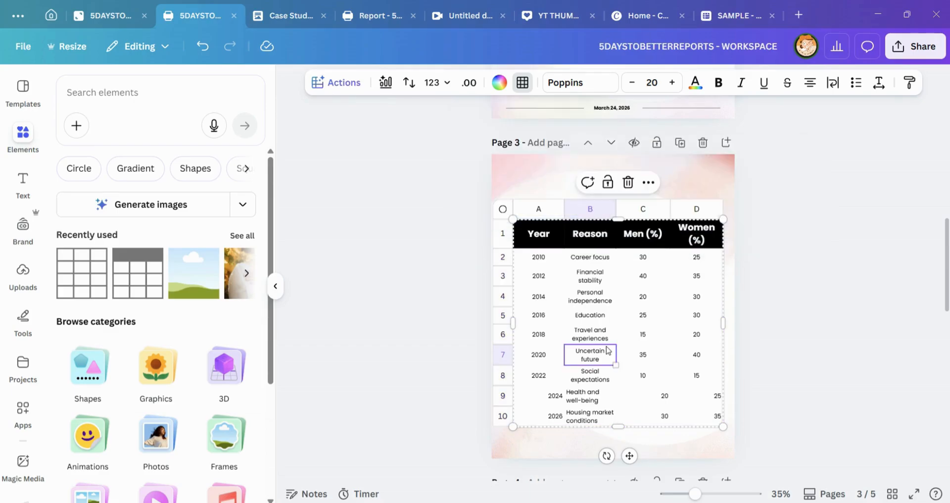
Step: Apply solid border lines with a weight of 2 to table rows 2 to 10
{"action": "left_click", "coordinate": [533, 263]}
{"action": "left_click", "coordinate": [702, 417], "text": "shift"}
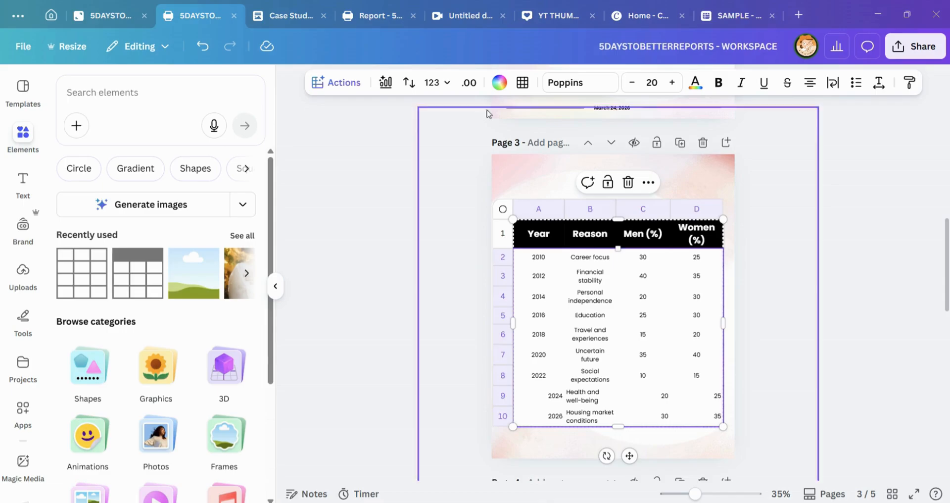
{"action": "left_click", "coordinate": [523, 82]}
{"action": "left_click", "coordinate": [567, 140]}
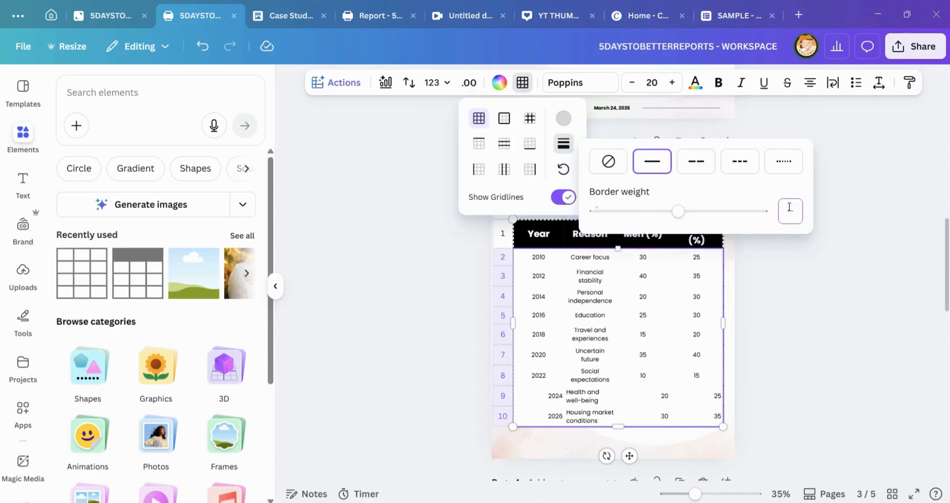
{"action": "key", "text": "Return"}
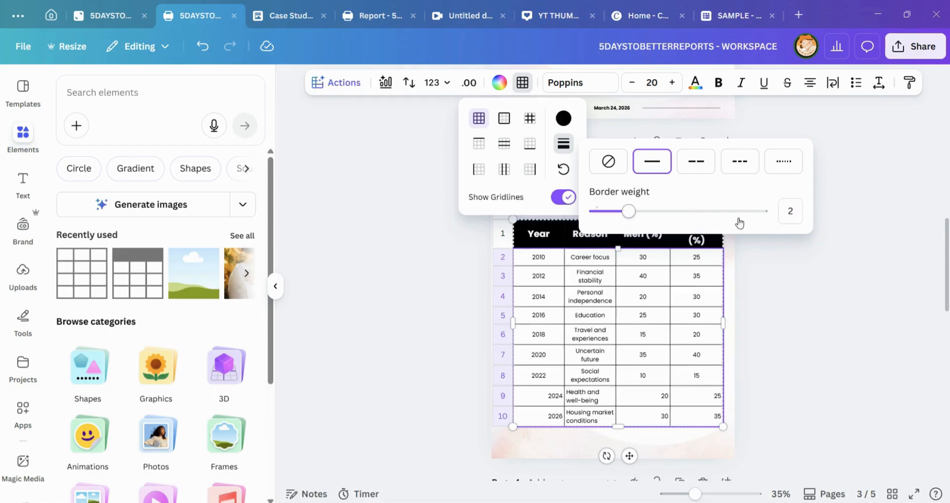
{"action": "left_click", "coordinate": [776, 341]}
Step: Align the text in table rows 2 to 10 to the left
{"action": "left_click", "coordinate": [556, 262]}
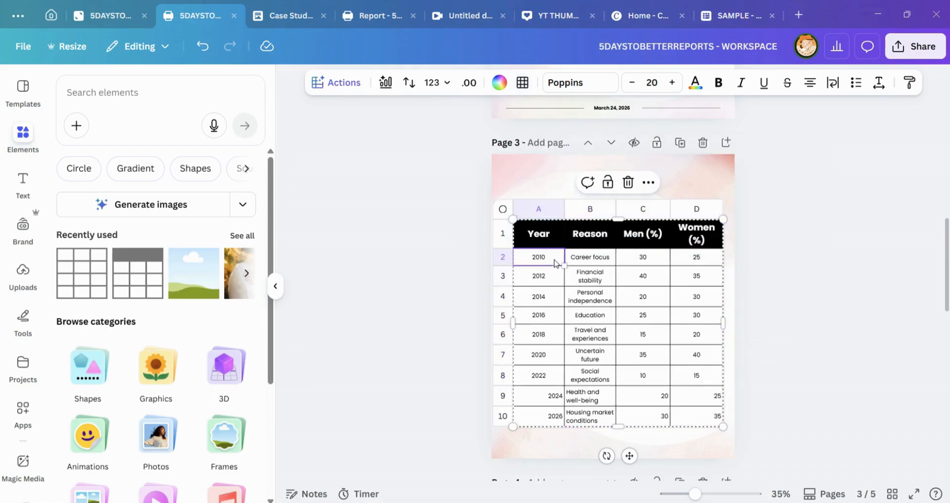
{"action": "left_click", "coordinate": [698, 417], "text": "shift"}
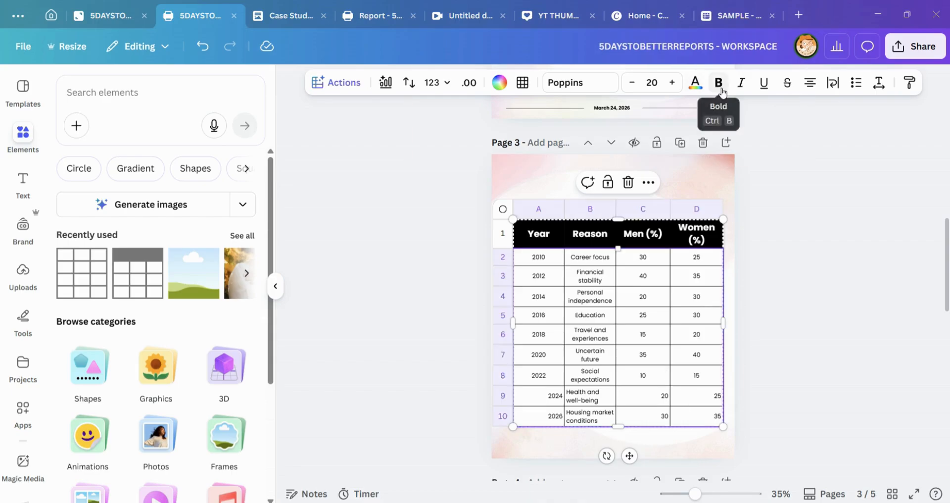
{"action": "left_click", "coordinate": [809, 83]}
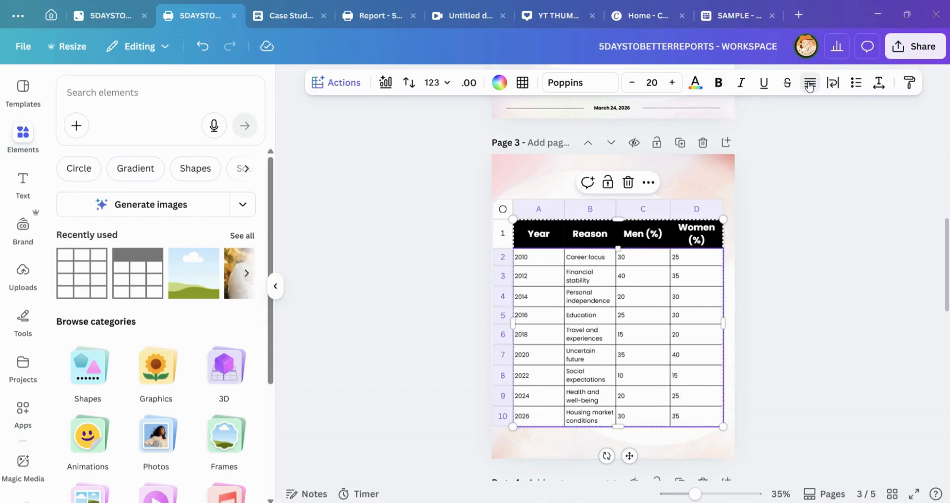
{"action": "left_click", "coordinate": [810, 83]}
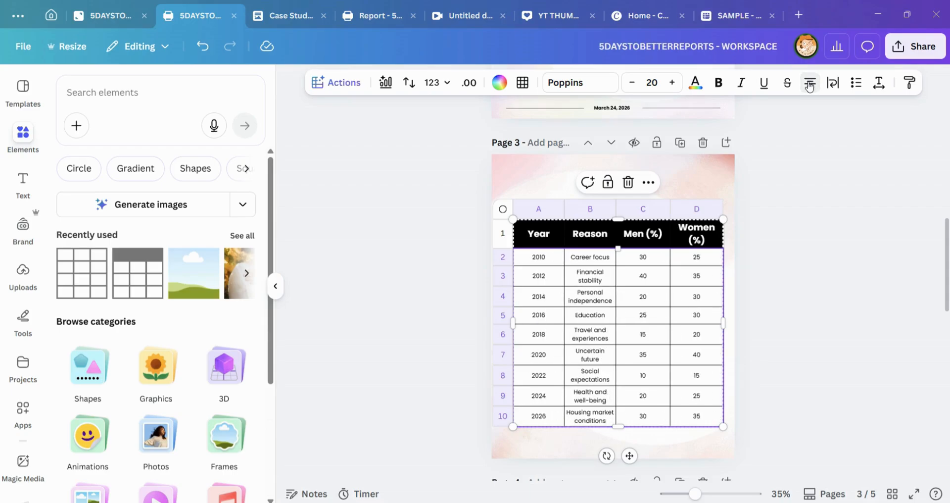
{"action": "left_click", "coordinate": [810, 83]}
{"action": "left_click", "coordinate": [811, 249]}
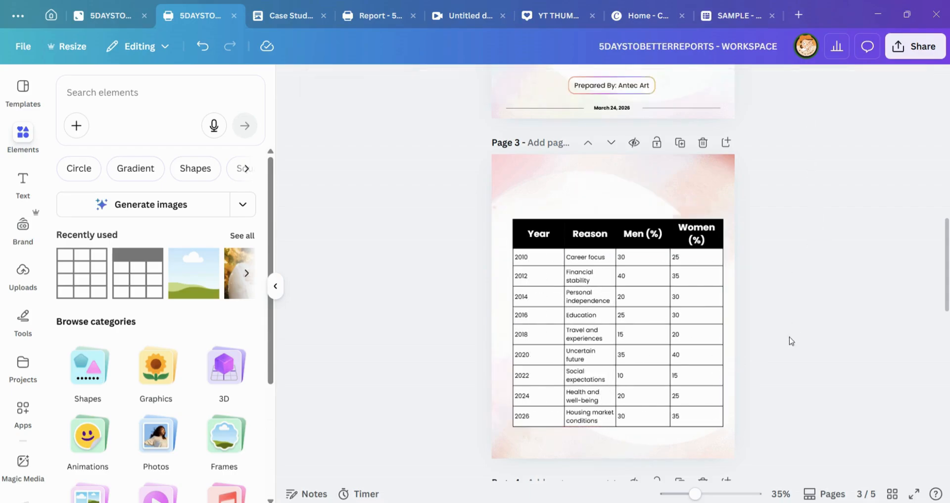
Step: Move the survey table slightly up and to the left on page 3
{"action": "left_click", "coordinate": [576, 246]}
{"action": "left_click", "coordinate": [515, 175]}
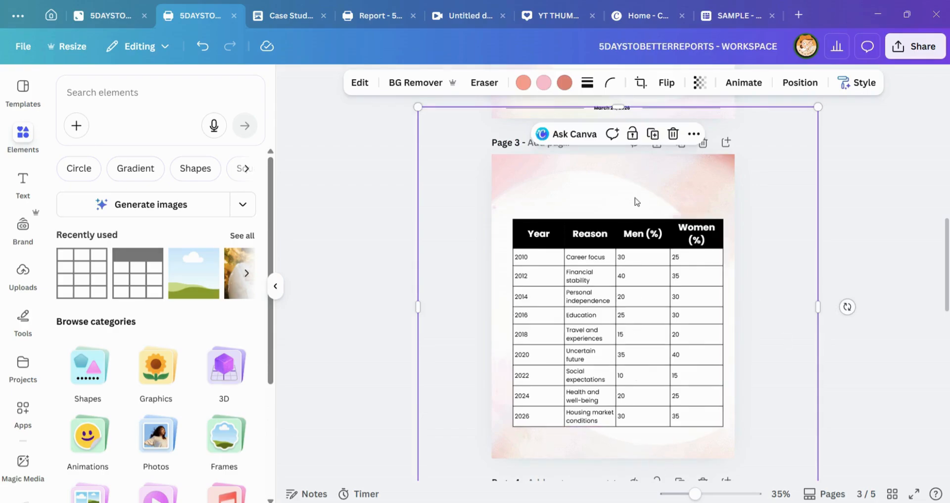
{"action": "left_click", "coordinate": [668, 235]}
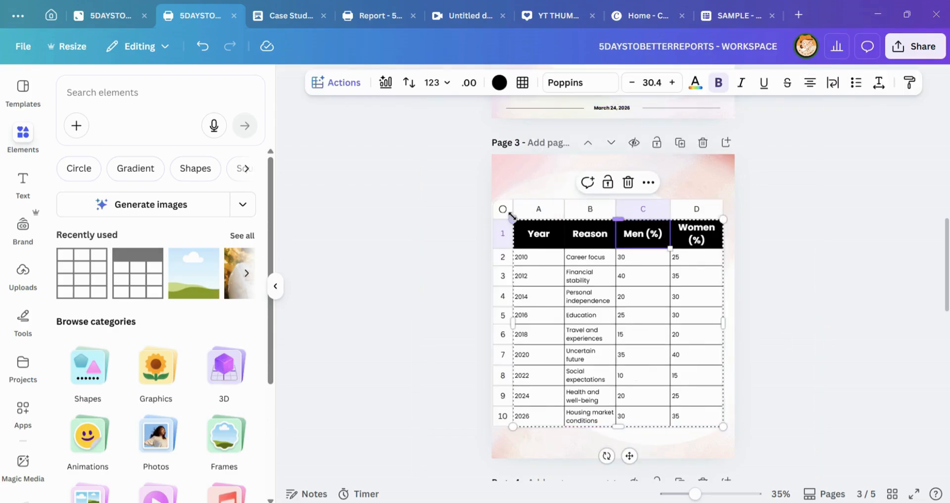
{"action": "left_click_drag", "start_coordinate": [503, 211], "coordinate": [499, 197]}
{"action": "left_click", "coordinate": [808, 231]}
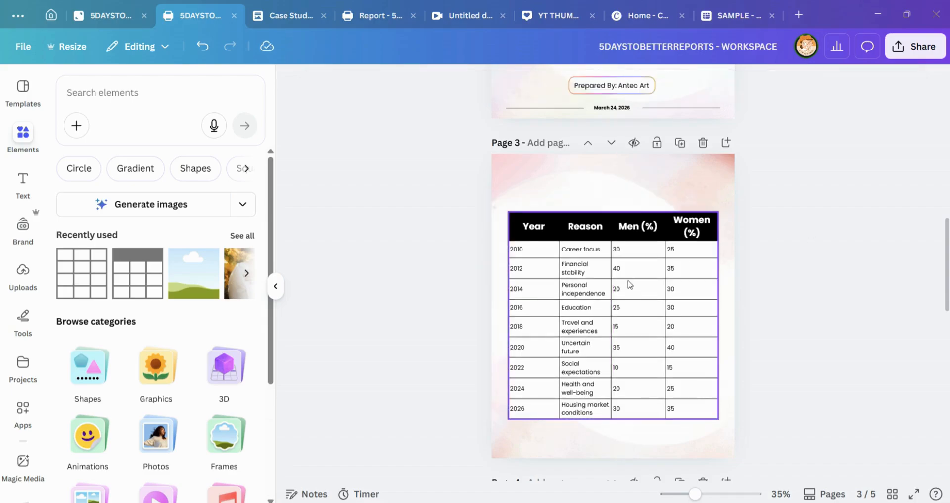
{"action": "left_click", "coordinate": [513, 228]}
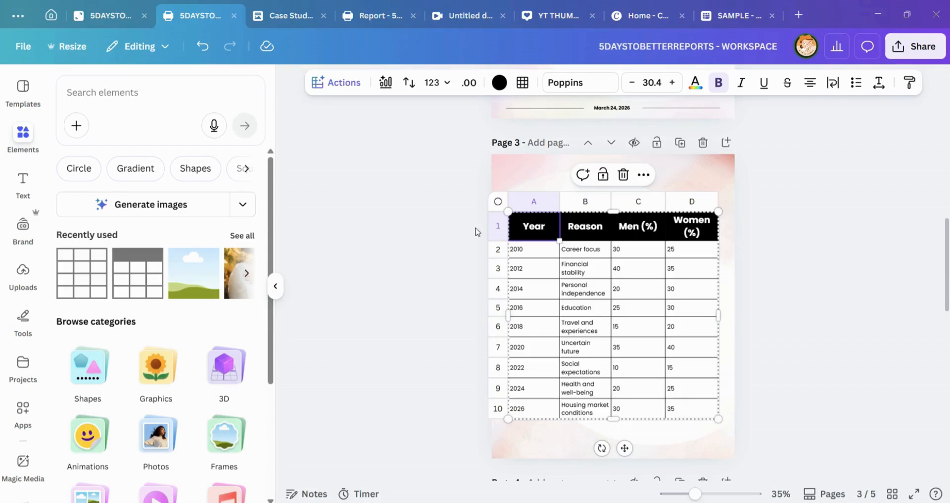
{"action": "scroll", "coordinate": [129, 403], "scroll_direction": "down", "scroll_amount": 4}
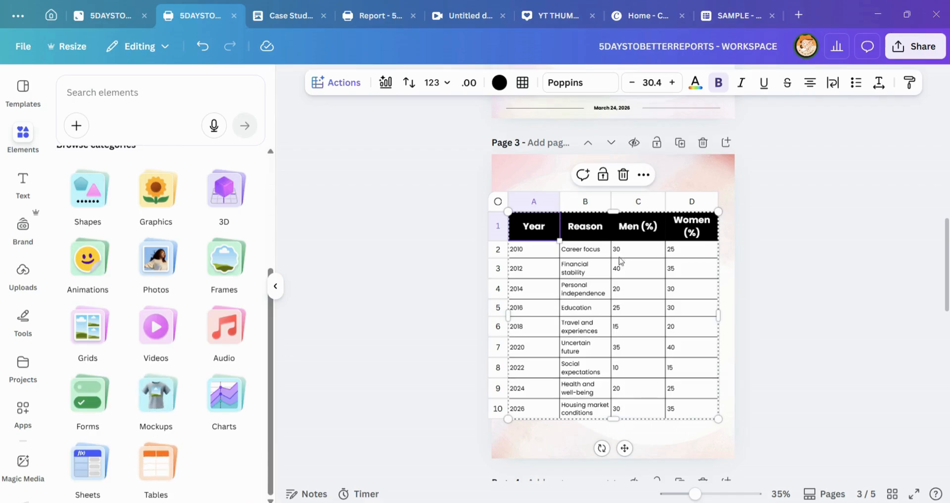
{"action": "left_click", "coordinate": [699, 164]}
{"action": "left_click", "coordinate": [573, 258]}
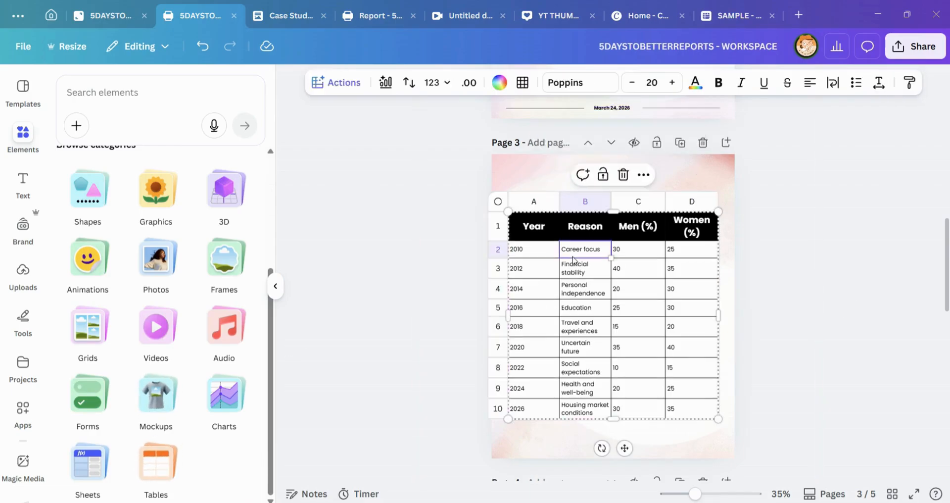
{"action": "left_click", "coordinate": [515, 228]}
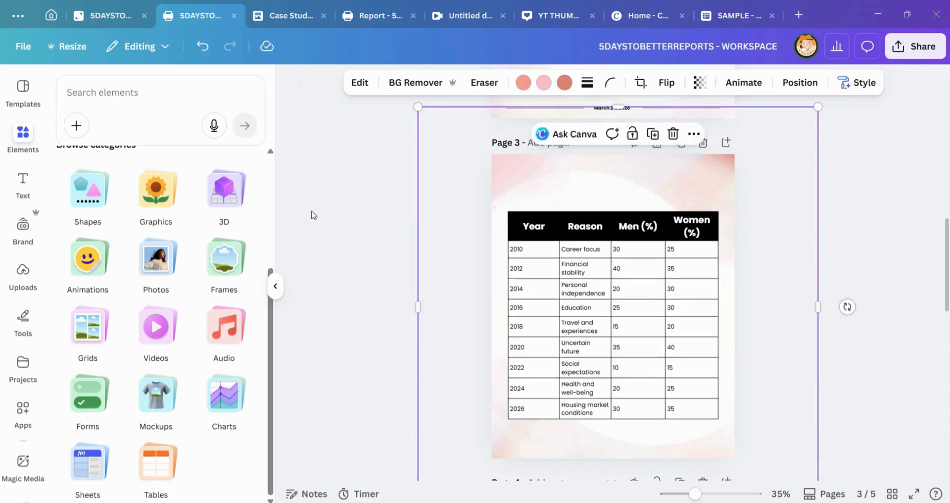
{"action": "left_click", "coordinate": [24, 138]}
{"action": "left_click", "coordinate": [141, 104]}
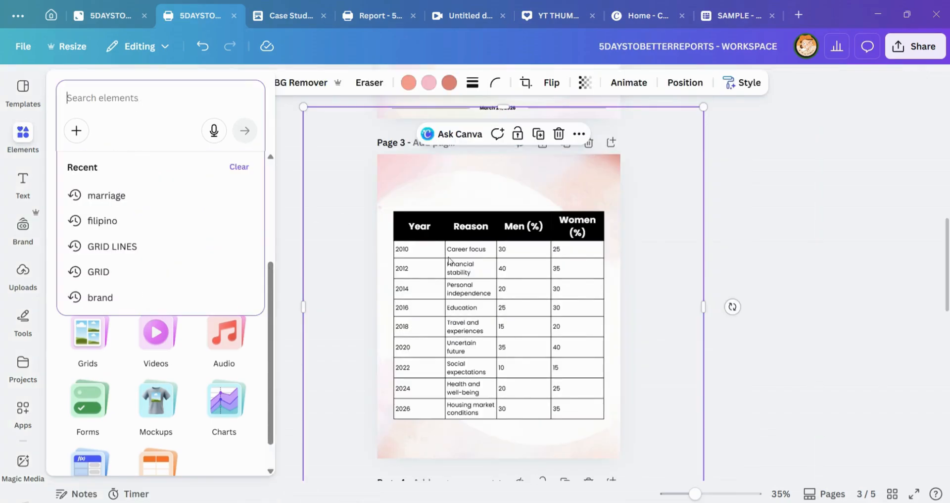
{"action": "left_click", "coordinate": [516, 266]}
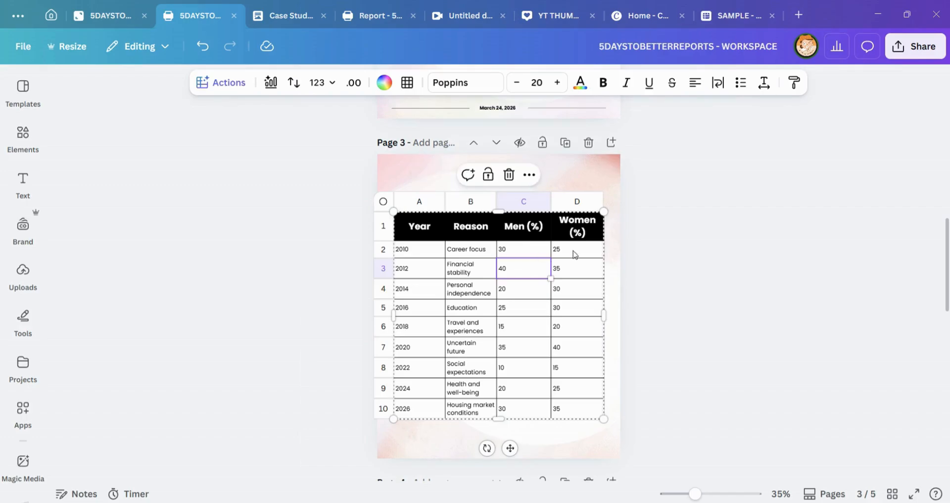
Step: Select the table's header row and look through the Dream Fade brand kit's logos, colors and fonts
{"action": "left_click", "coordinate": [434, 229]}
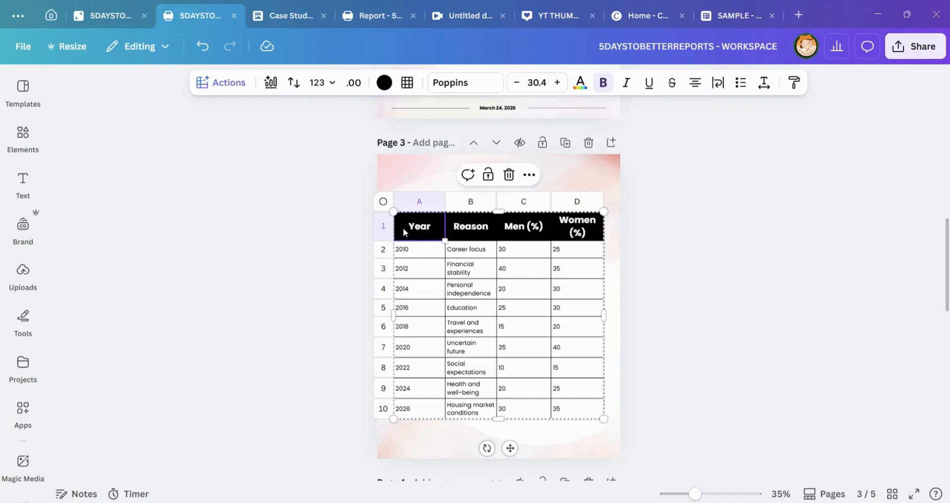
{"action": "left_click_drag", "start_coordinate": [402, 228], "coordinate": [534, 231]}
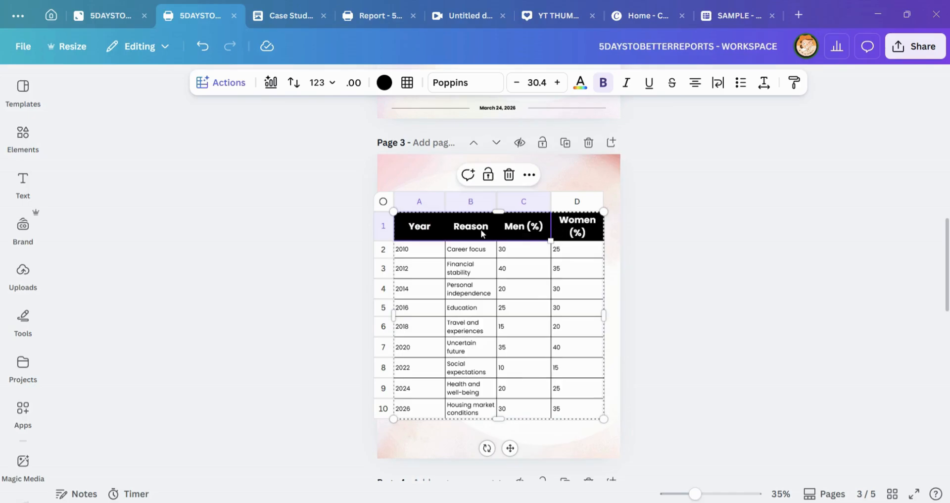
{"action": "left_click_drag", "start_coordinate": [429, 227], "coordinate": [581, 233]}
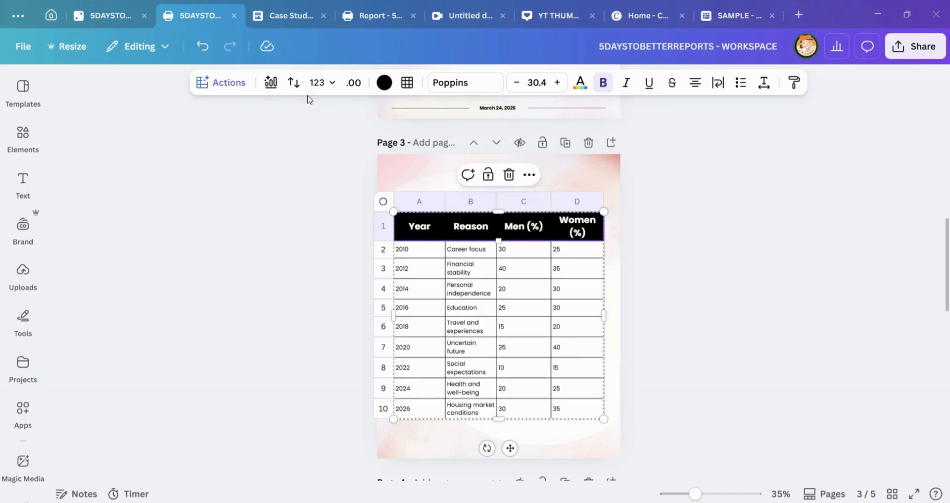
{"action": "left_click", "coordinate": [23, 271]}
{"action": "left_click", "coordinate": [22, 227]}
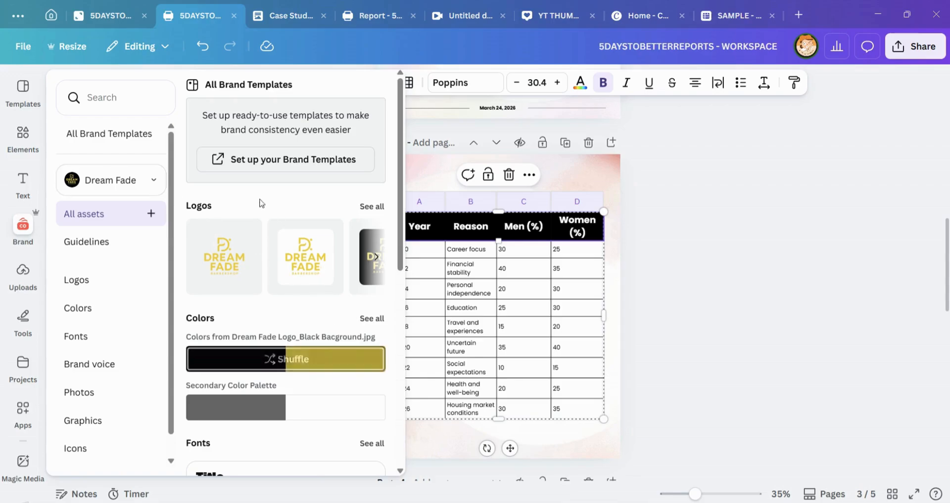
{"action": "mouse_move", "coordinate": [22, 237]}
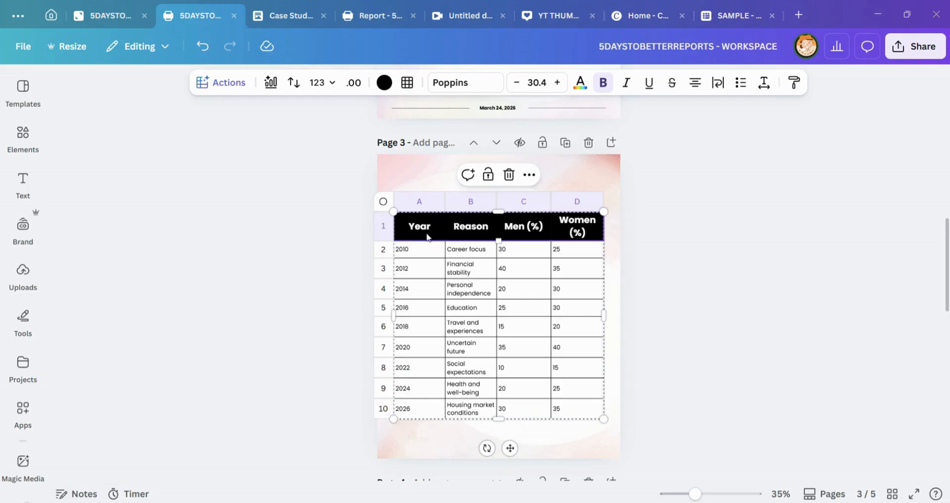
Step: Fill the table's header row with the light pink #F8D7DF sampled from the page 3 background
{"action": "left_click", "coordinate": [385, 87]}
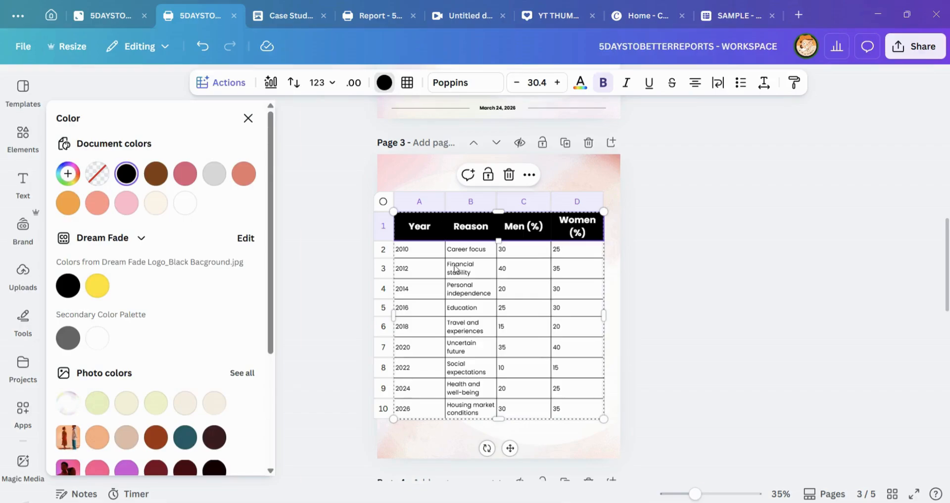
{"action": "left_click", "coordinate": [611, 180]}
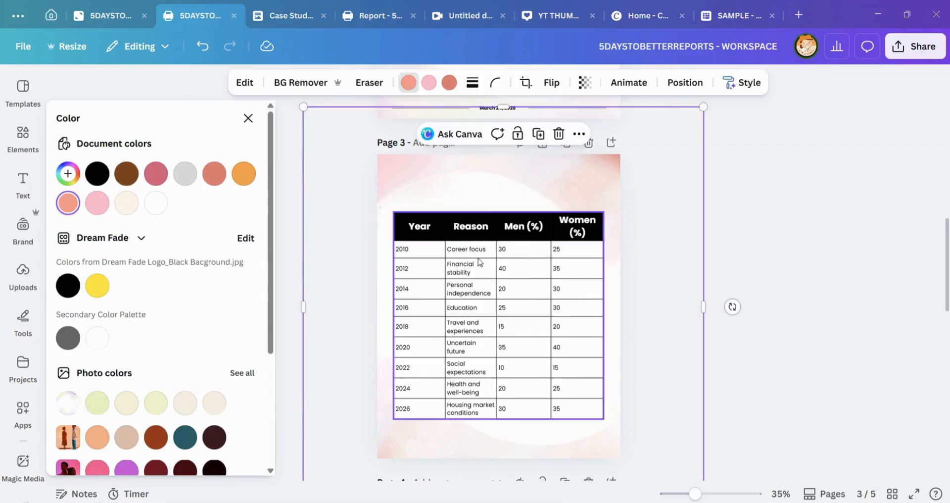
{"action": "left_click", "coordinate": [409, 228]}
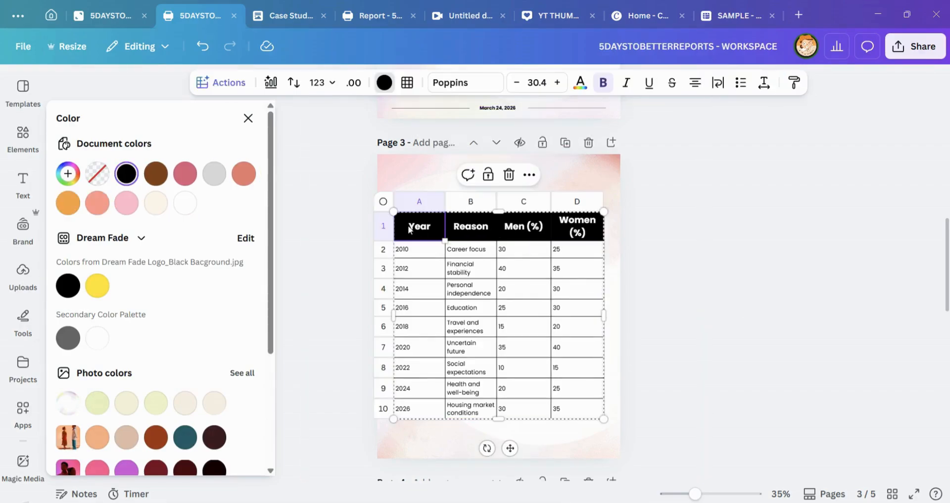
{"action": "left_click", "coordinate": [583, 233], "text": "shift"}
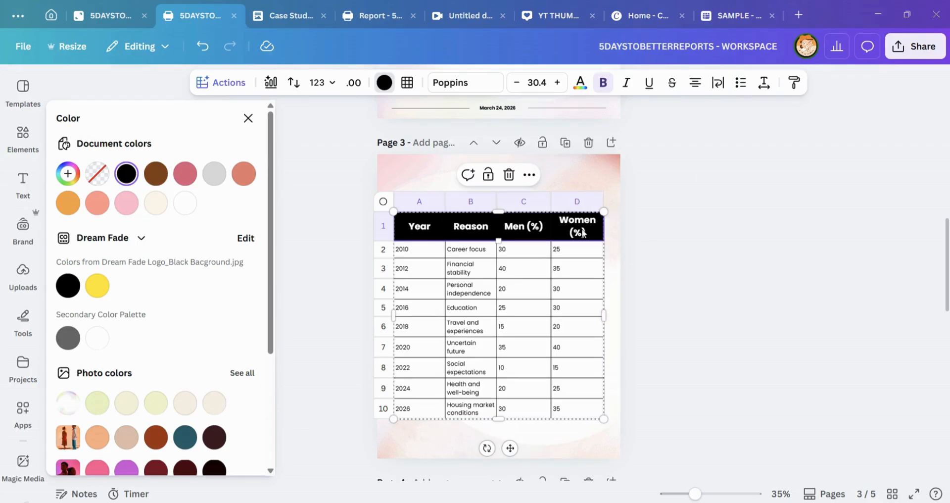
{"action": "left_click", "coordinate": [71, 180]}
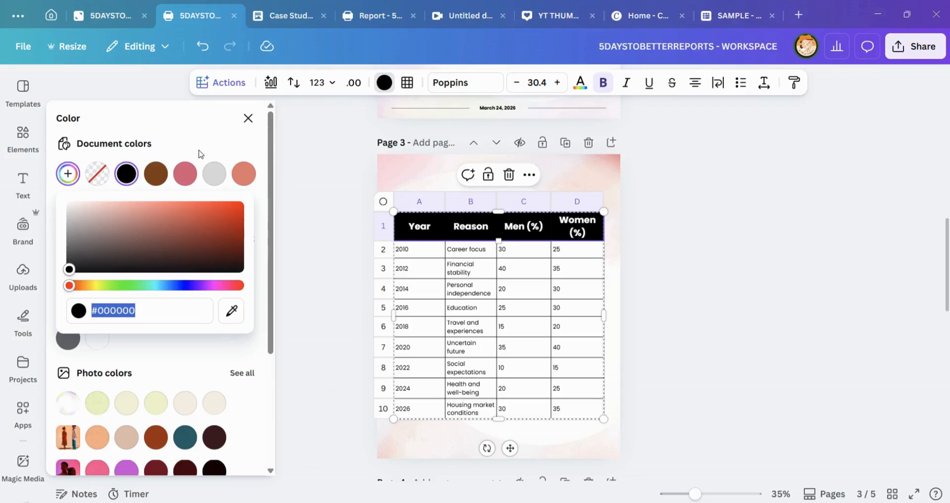
{"action": "left_click", "coordinate": [232, 311]}
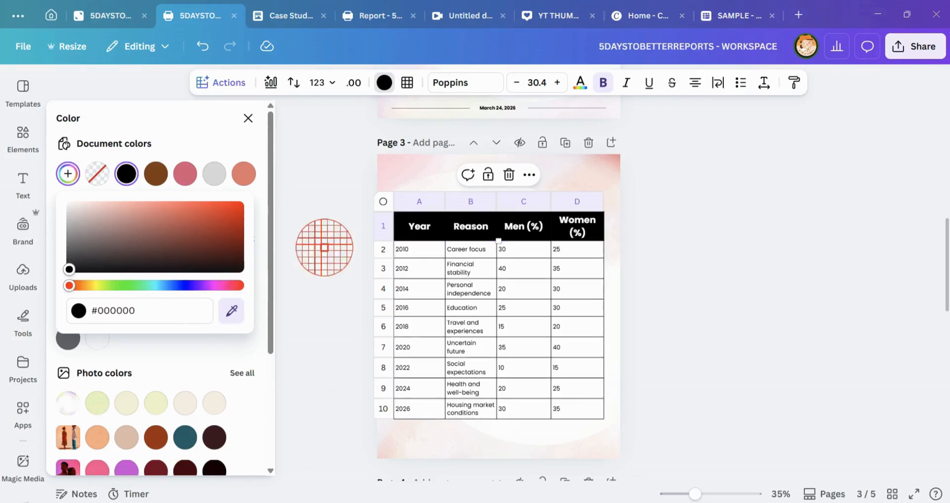
{"action": "left_click", "coordinate": [389, 169]}
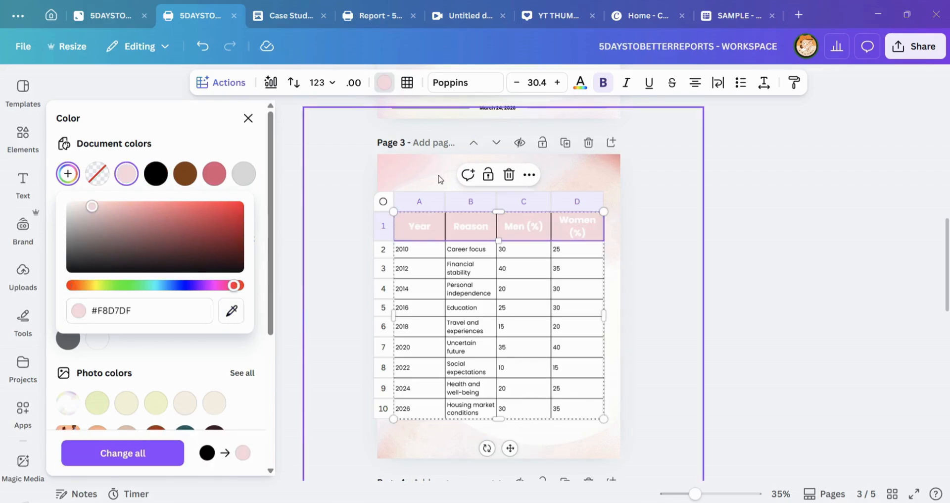
Step: Set the header row's text color to black and deselect the table
{"action": "left_click", "coordinate": [567, 92]}
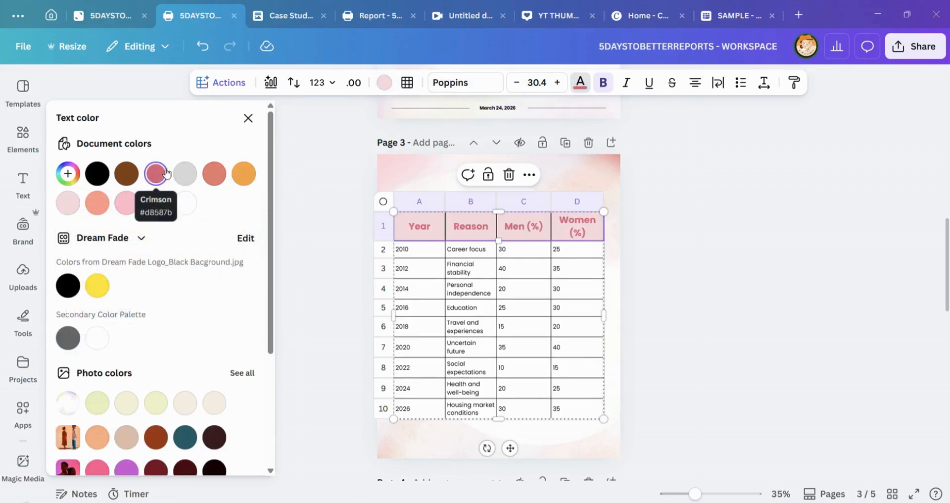
{"action": "left_click", "coordinate": [95, 177]}
{"action": "left_click", "coordinate": [745, 283]}
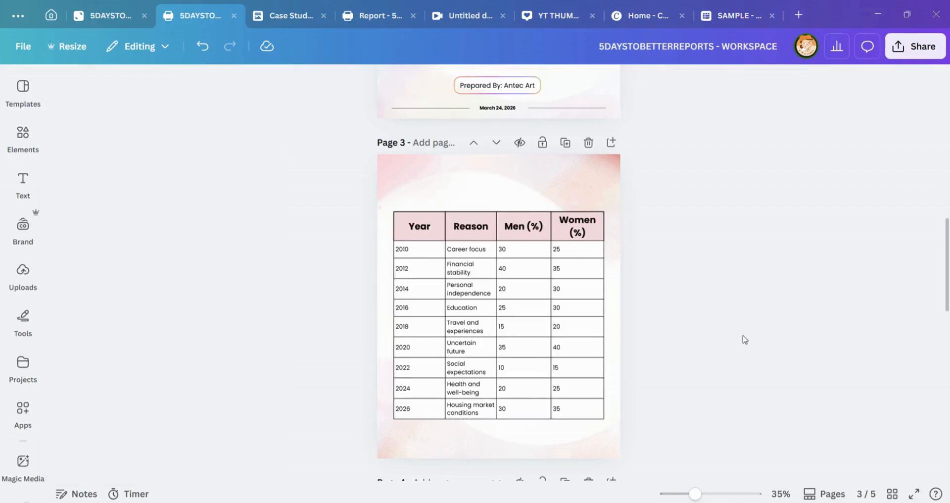
{"action": "scroll", "coordinate": [690, 317], "scroll_direction": "up", "scroll_amount": 1}
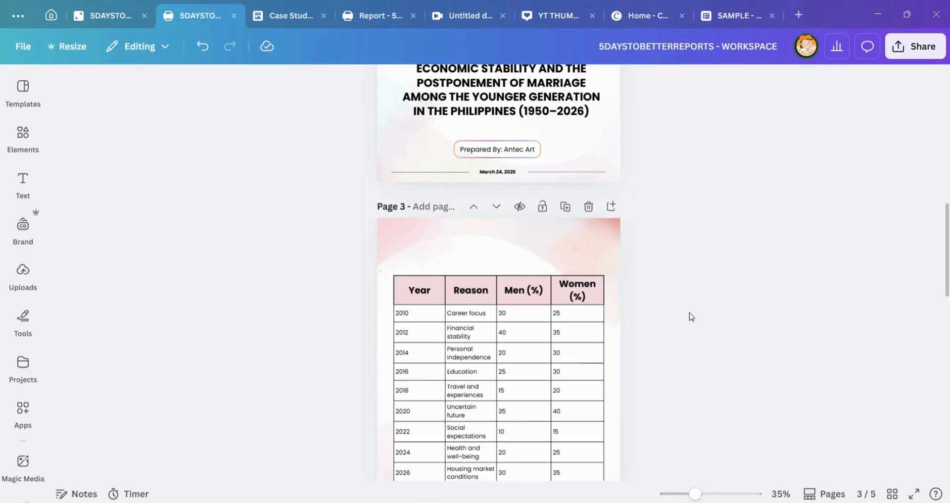
{"action": "scroll", "coordinate": [689, 313], "scroll_direction": "down", "scroll_amount": 3}
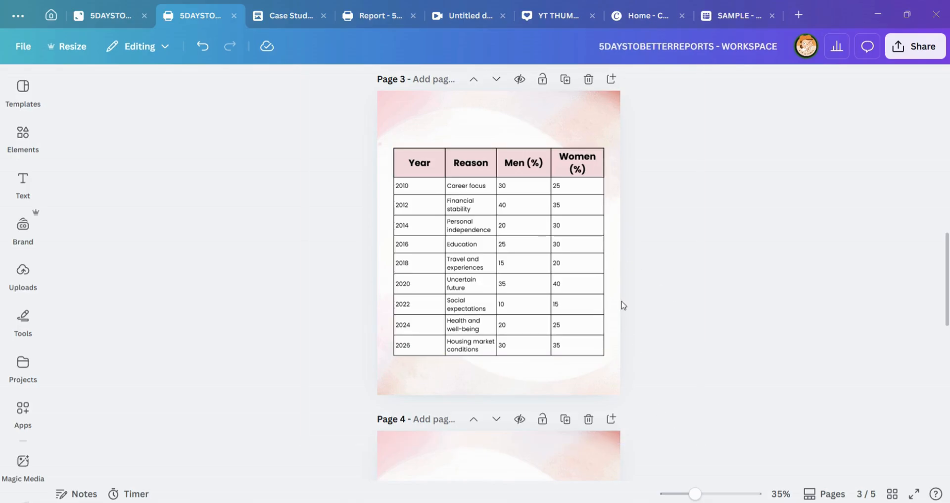
{"action": "scroll", "coordinate": [607, 242], "scroll_direction": "up", "scroll_amount": 10}
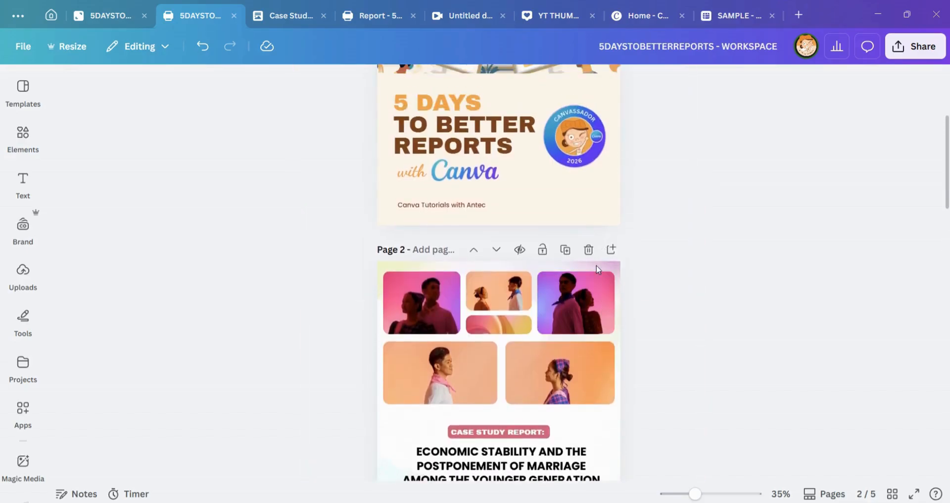
{"action": "scroll", "coordinate": [597, 269], "scroll_direction": "down", "scroll_amount": 15}
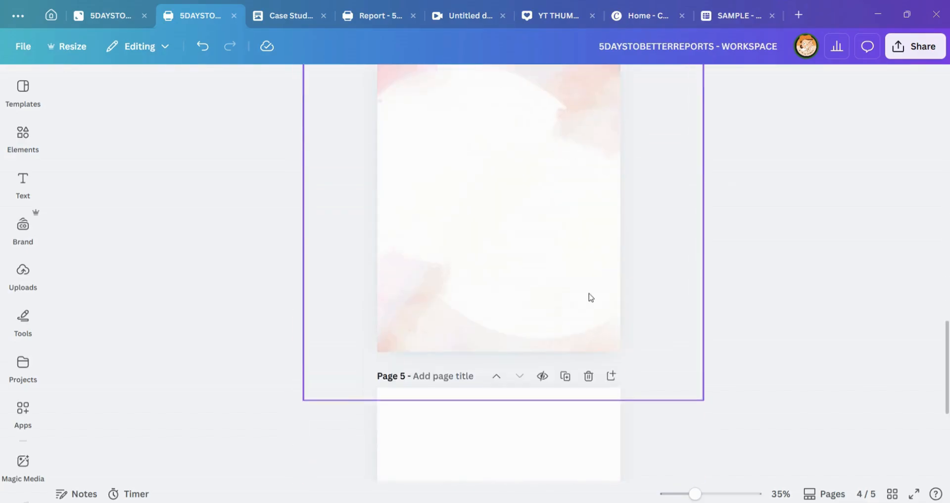
Step: Select the entire survey table on page 3 and generate Magic Charts suggestions from its data
{"action": "scroll", "coordinate": [607, 248], "scroll_direction": "up", "scroll_amount": 10}
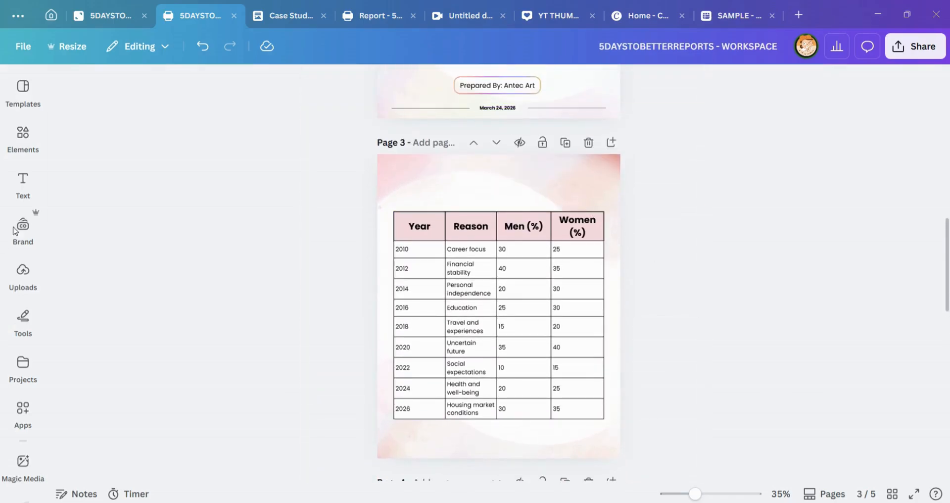
{"action": "left_click", "coordinate": [414, 230]}
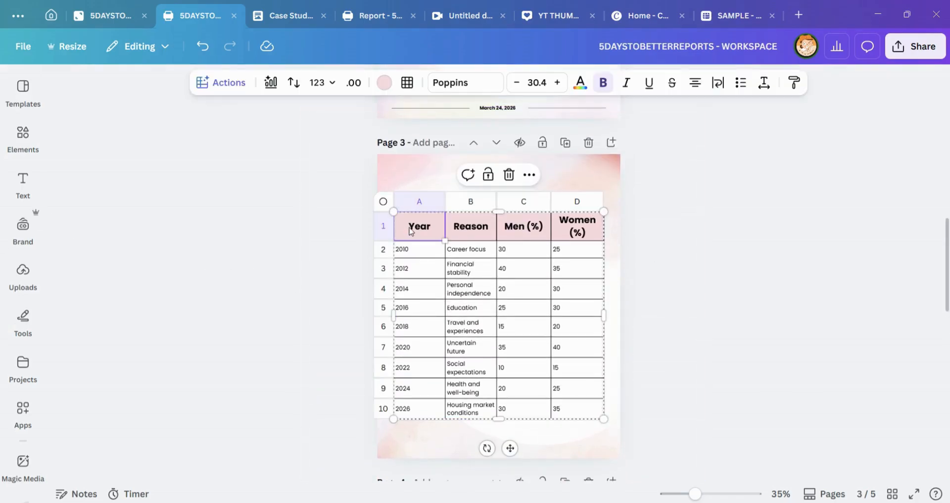
{"action": "left_click", "coordinate": [383, 201]}
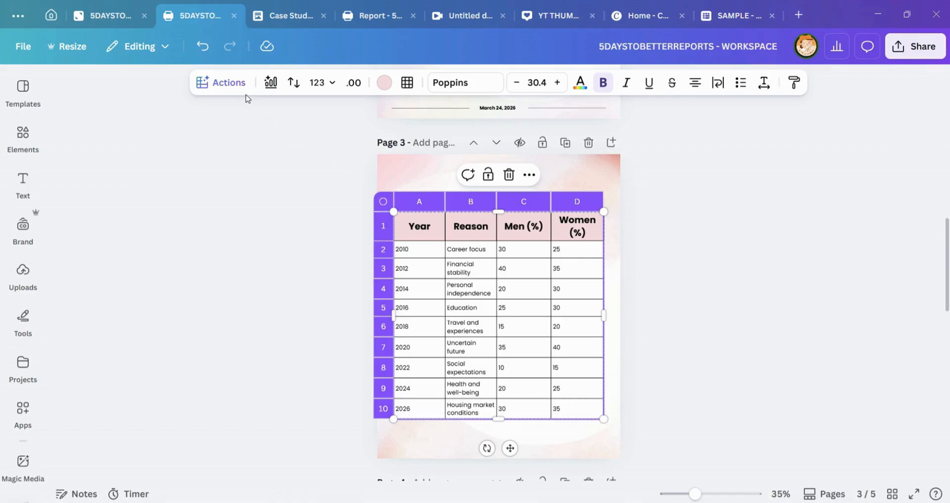
{"action": "left_click", "coordinate": [223, 82]}
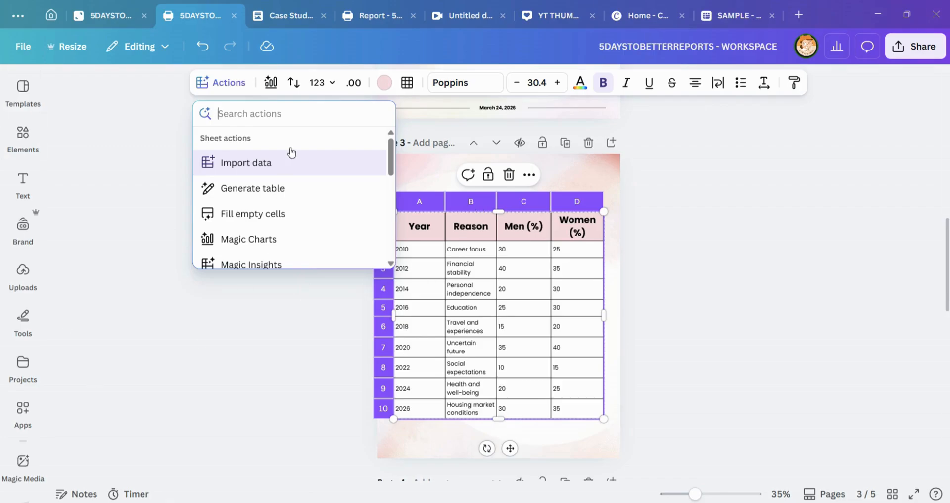
{"action": "scroll", "coordinate": [291, 203], "scroll_direction": "down", "scroll_amount": 3}
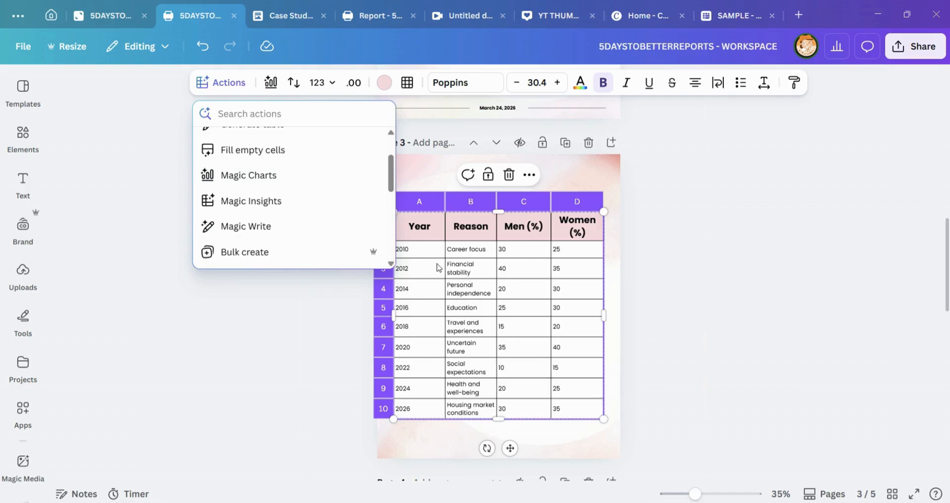
{"action": "left_click", "coordinate": [284, 176]}
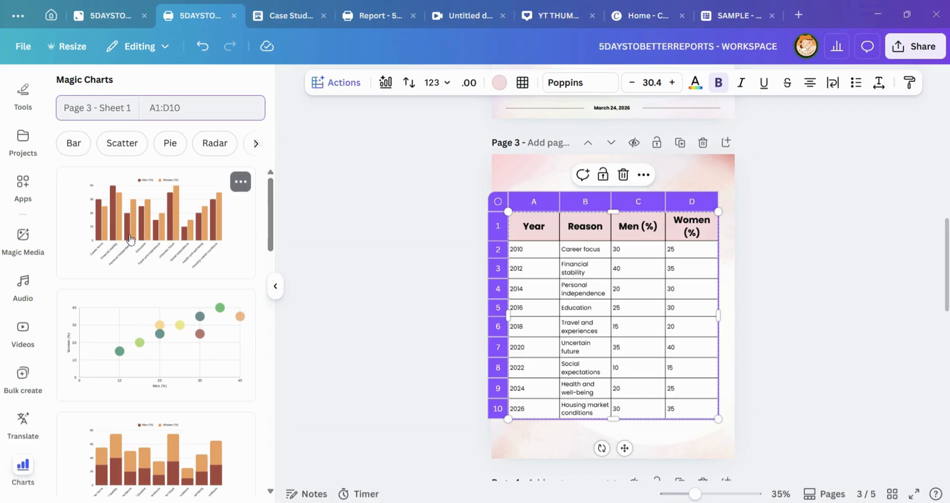
Step: Look through the suggested charts and insert the line chart comparing Men (%) and Women (%) onto page 3
{"action": "scroll", "coordinate": [203, 242], "scroll_direction": "down", "scroll_amount": 3}
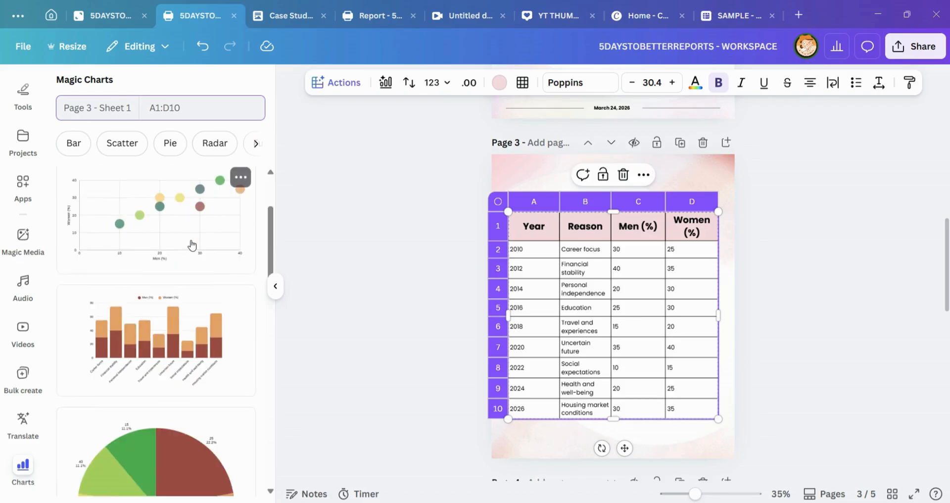
{"action": "scroll", "coordinate": [192, 244], "scroll_direction": "down", "scroll_amount": 6}
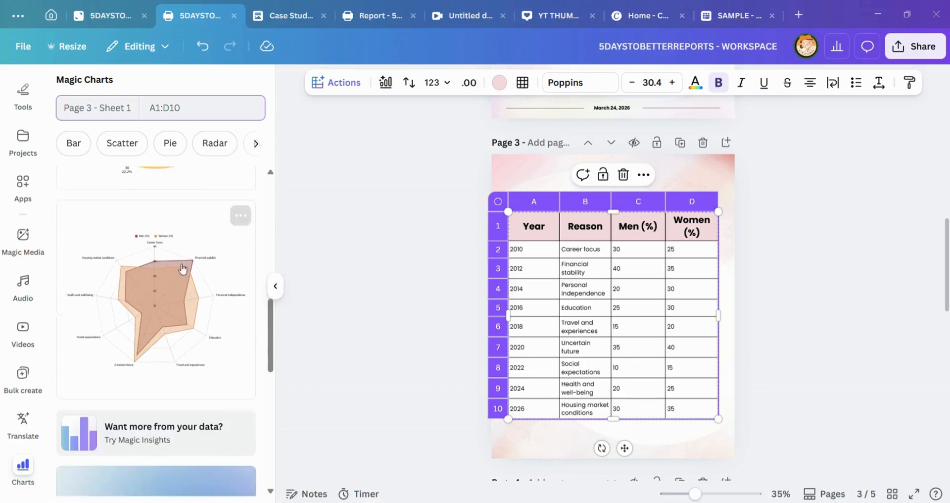
{"action": "scroll", "coordinate": [185, 277], "scroll_direction": "down", "scroll_amount": 10}
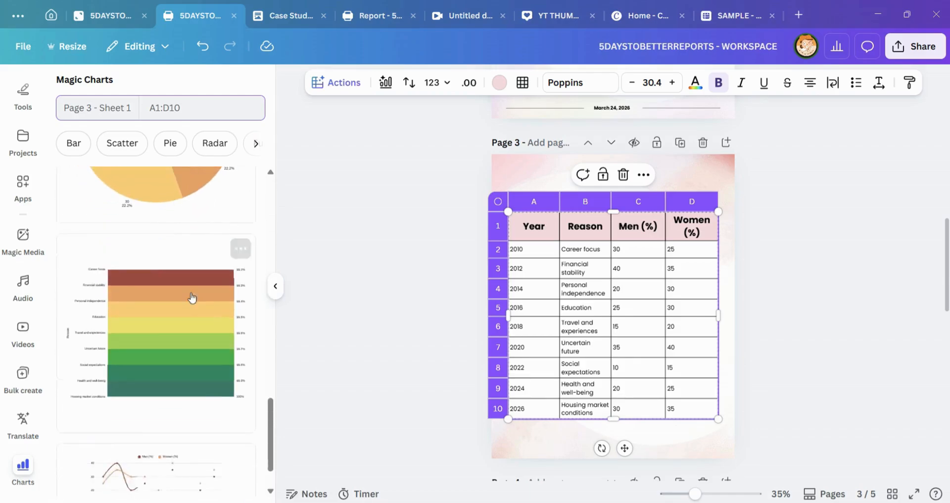
{"action": "scroll", "coordinate": [192, 297], "scroll_direction": "down", "scroll_amount": 2}
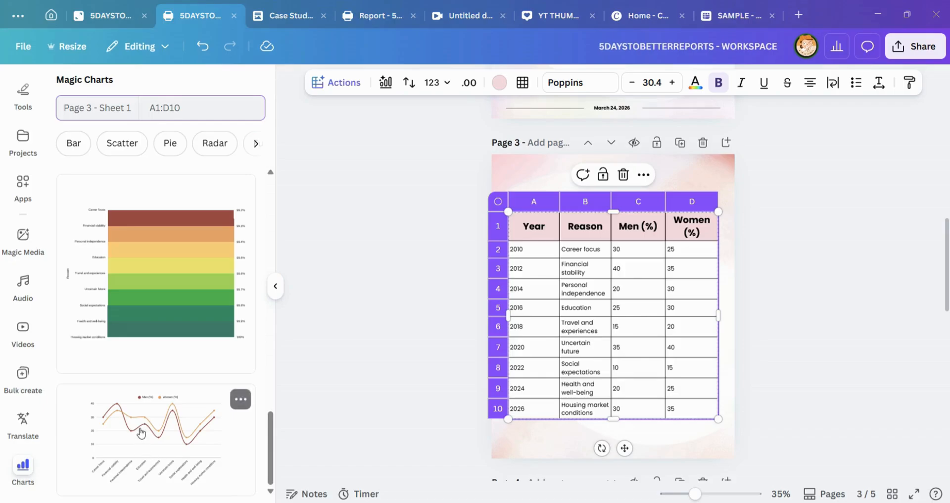
{"action": "scroll", "coordinate": [168, 456], "scroll_direction": "up", "scroll_amount": 15}
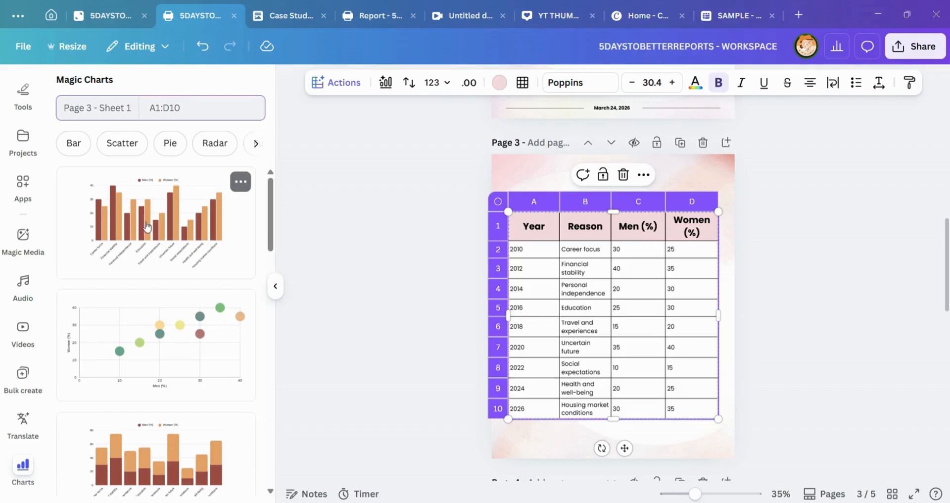
{"action": "scroll", "coordinate": [198, 219], "scroll_direction": "down", "scroll_amount": 2}
{"action": "scroll", "coordinate": [197, 219], "scroll_direction": "down", "scroll_amount": 10}
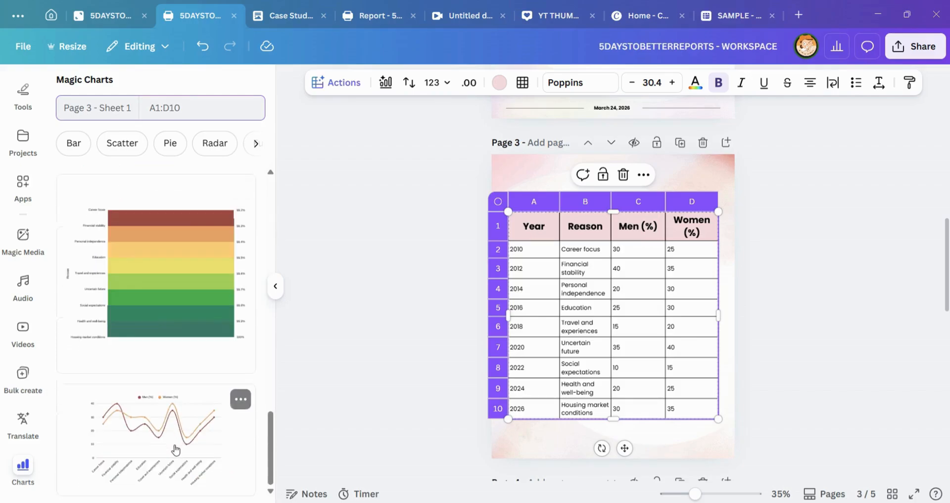
{"action": "left_click", "coordinate": [238, 407]}
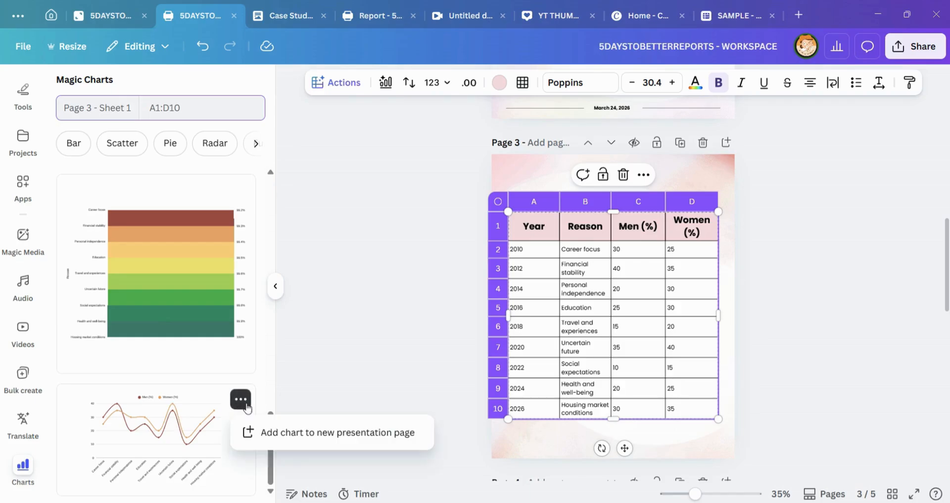
{"action": "left_click", "coordinate": [154, 448]}
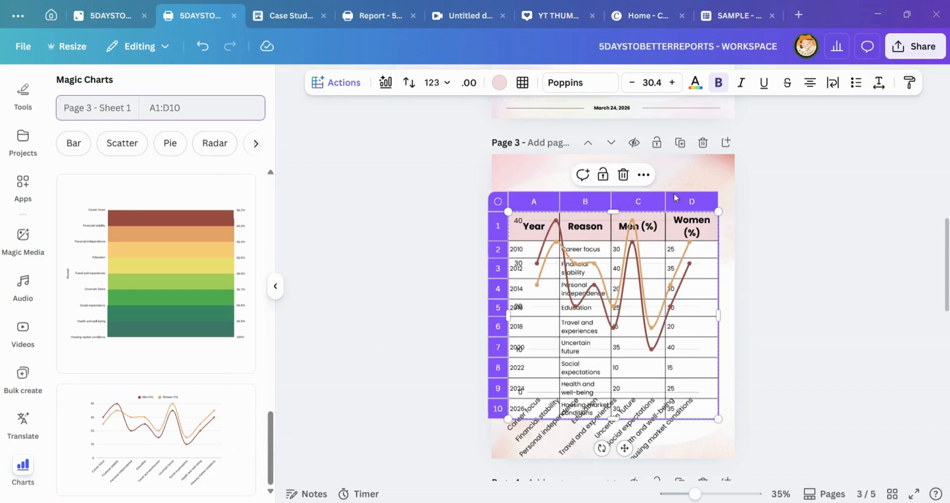
Step: Move the line chart to the lower part of page 3 and the survey table up near the page's top edge
{"action": "left_click_drag", "start_coordinate": [712, 295], "coordinate": [718, 429]}
{"action": "left_click", "coordinate": [632, 235]}
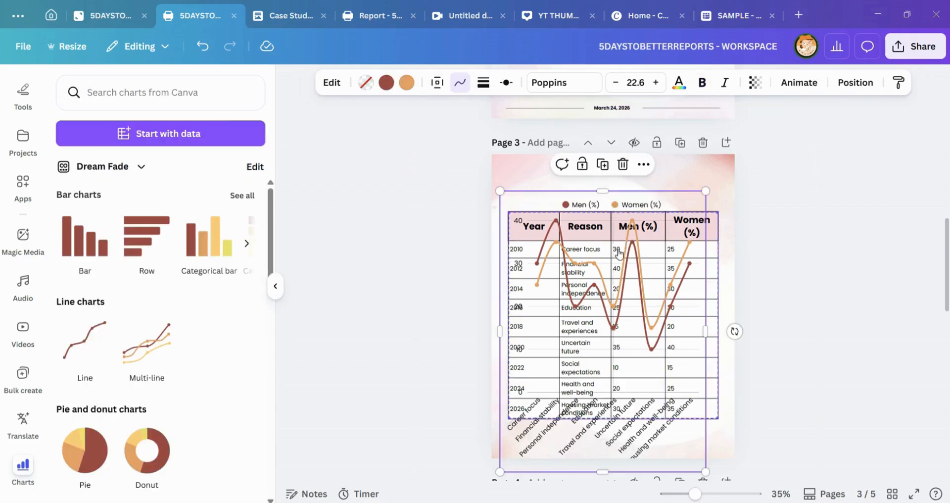
{"action": "left_click_drag", "start_coordinate": [632, 236], "coordinate": [664, 429]}
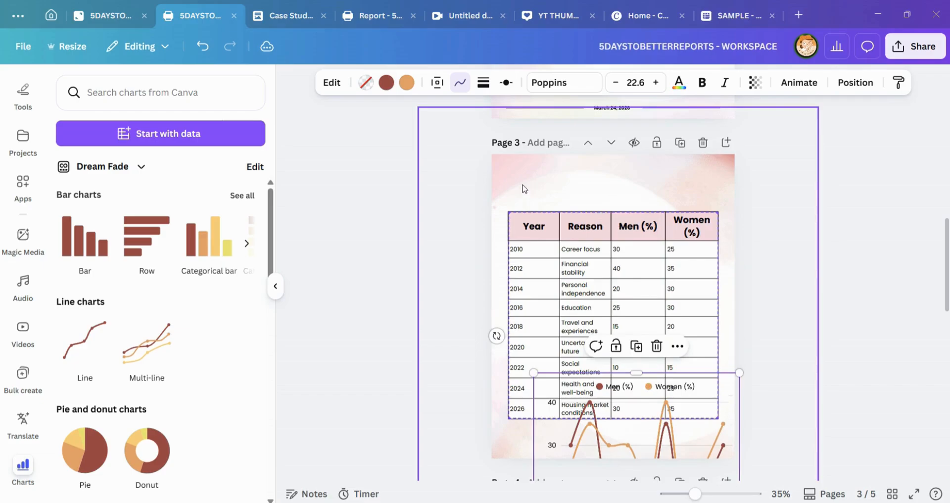
{"action": "left_click", "coordinate": [537, 223]}
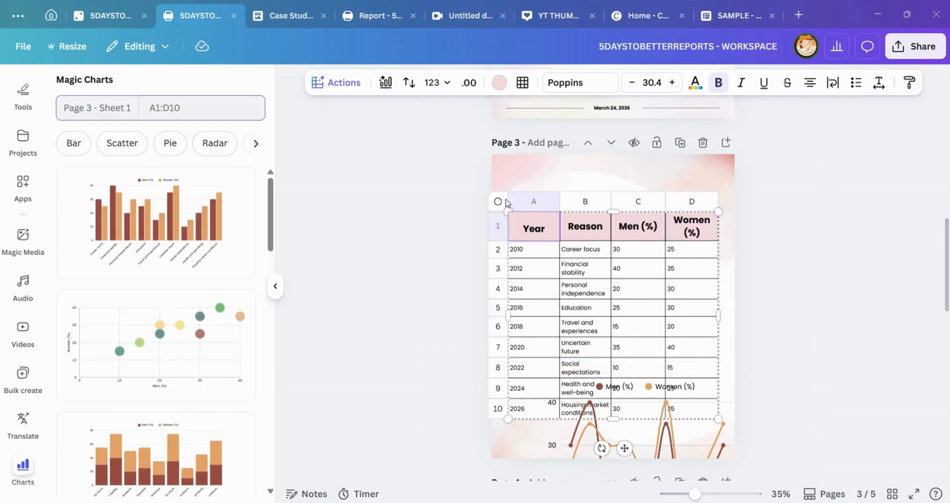
{"action": "left_click_drag", "start_coordinate": [498, 203], "coordinate": [495, 157]}
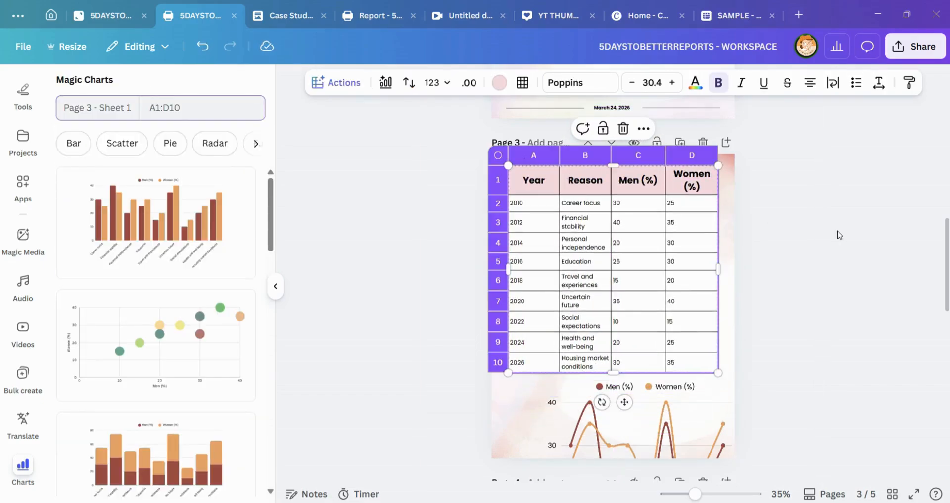
{"action": "left_click", "coordinate": [721, 322]}
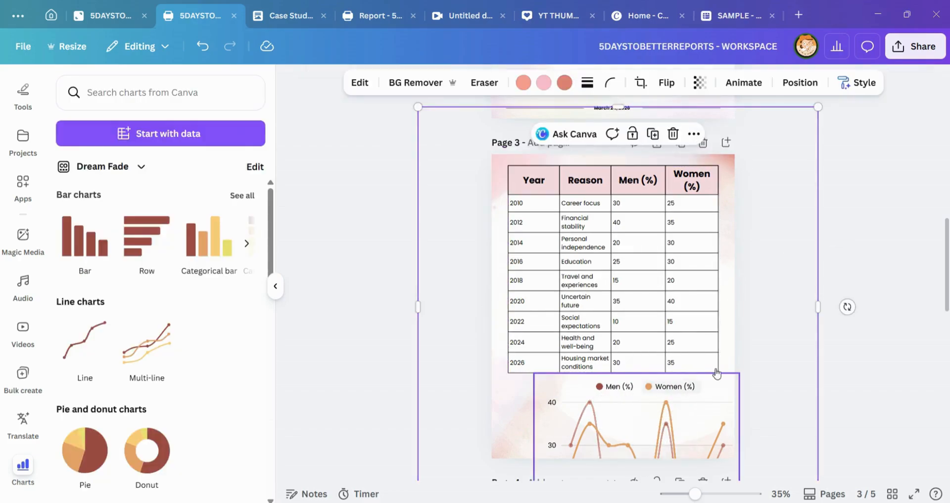
Step: Add a blank page after page 3 and move the line chart onto it
{"action": "left_click", "coordinate": [726, 143]}
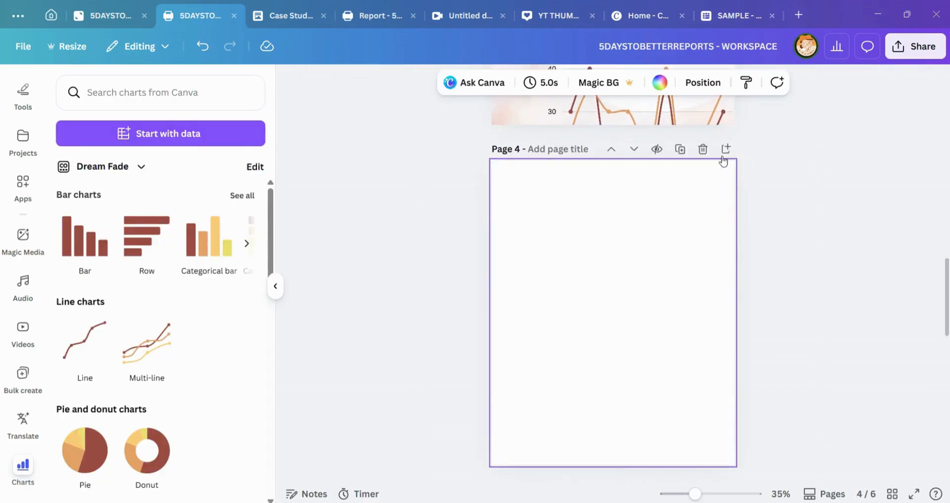
{"action": "scroll", "coordinate": [713, 168], "scroll_direction": "up", "scroll_amount": 3}
{"action": "left_click", "coordinate": [674, 202]}
{"action": "left_click_drag", "start_coordinate": [674, 202], "coordinate": [674, 338]}
{"action": "scroll", "coordinate": [640, 211], "scroll_direction": "up", "scroll_amount": 3}
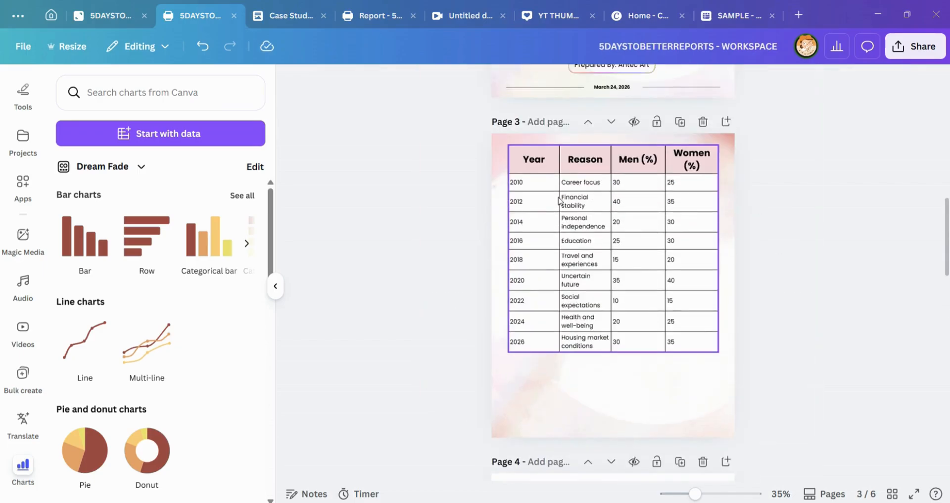
{"action": "left_click", "coordinate": [525, 162]}
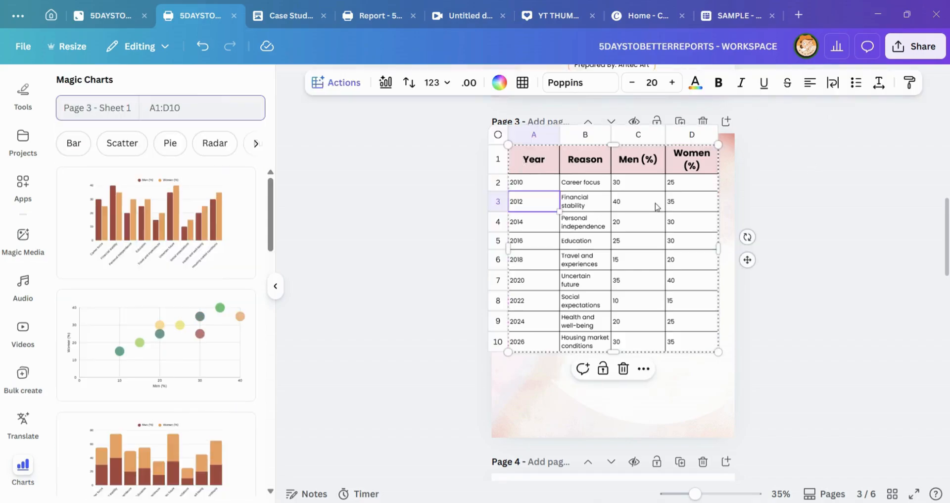
{"action": "key", "text": "Escape"}
{"action": "left_click", "coordinate": [663, 348]}
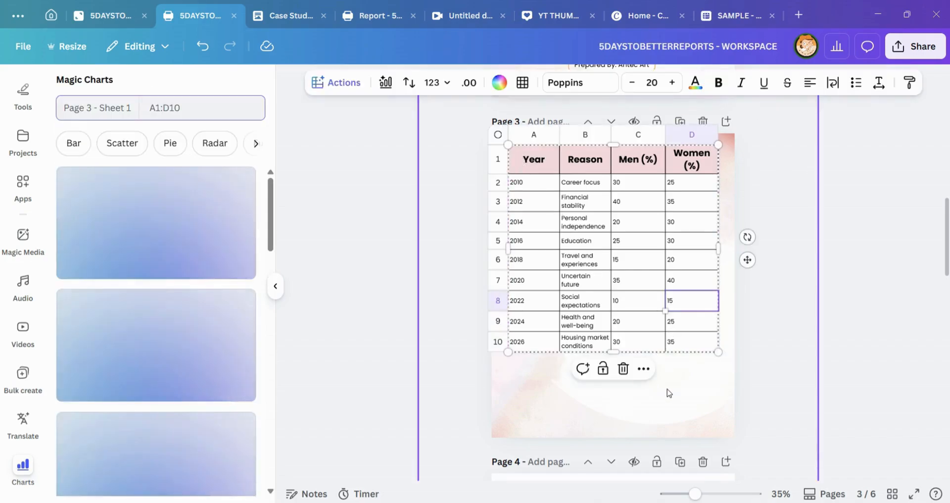
{"action": "left_click", "coordinate": [322, 208]}
{"action": "left_click", "coordinate": [321, 210]}
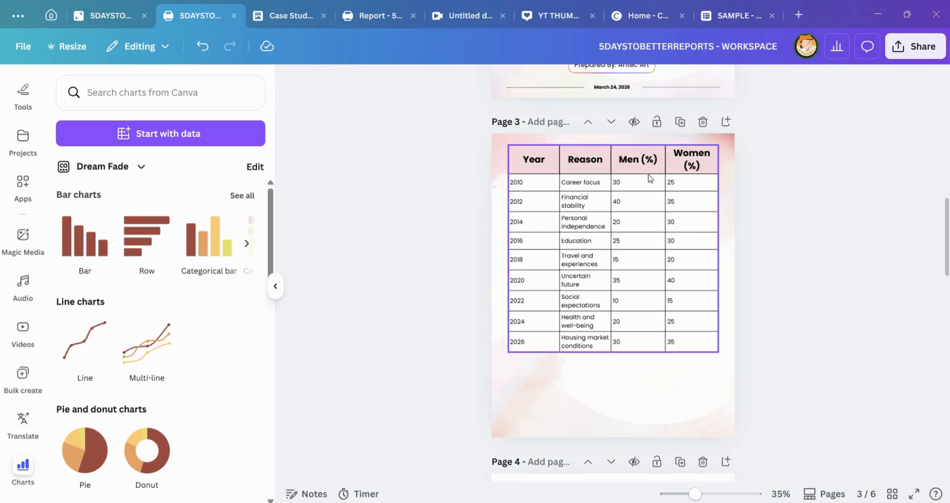
{"action": "left_click", "coordinate": [728, 170]}
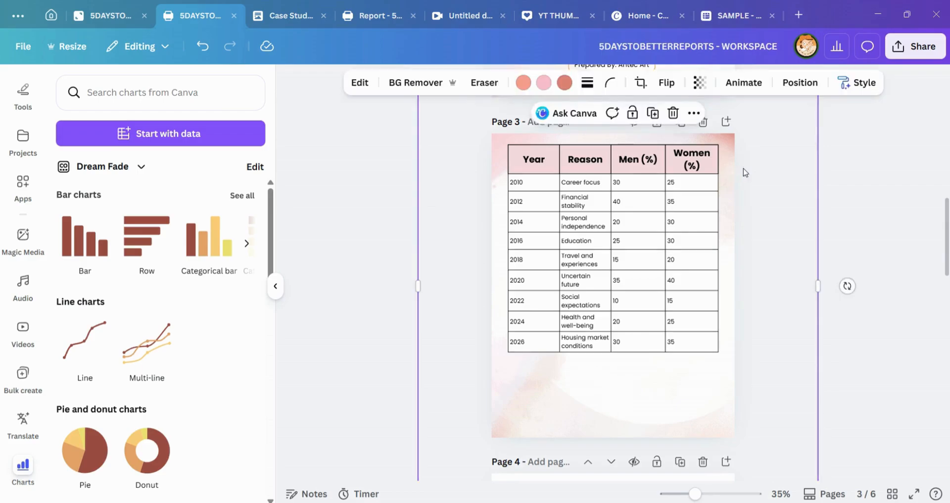
{"action": "left_click", "coordinate": [840, 167]}
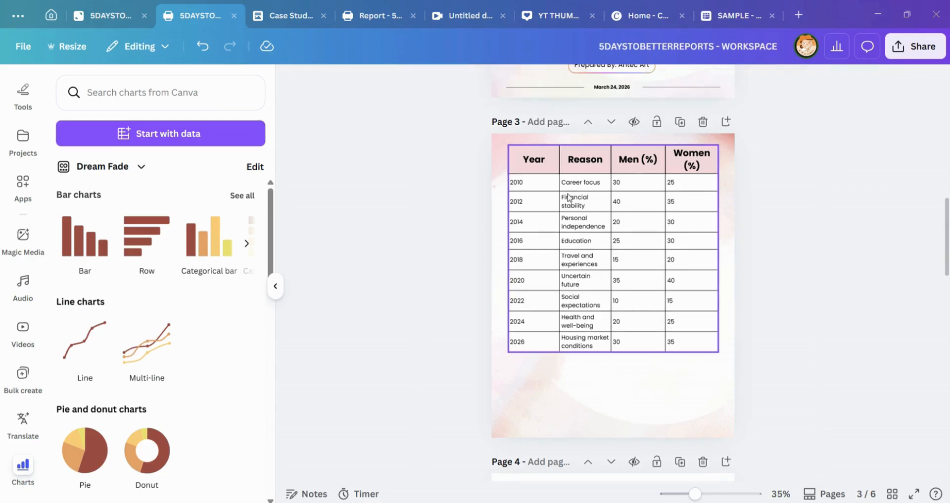
{"action": "left_click", "coordinate": [549, 163]}
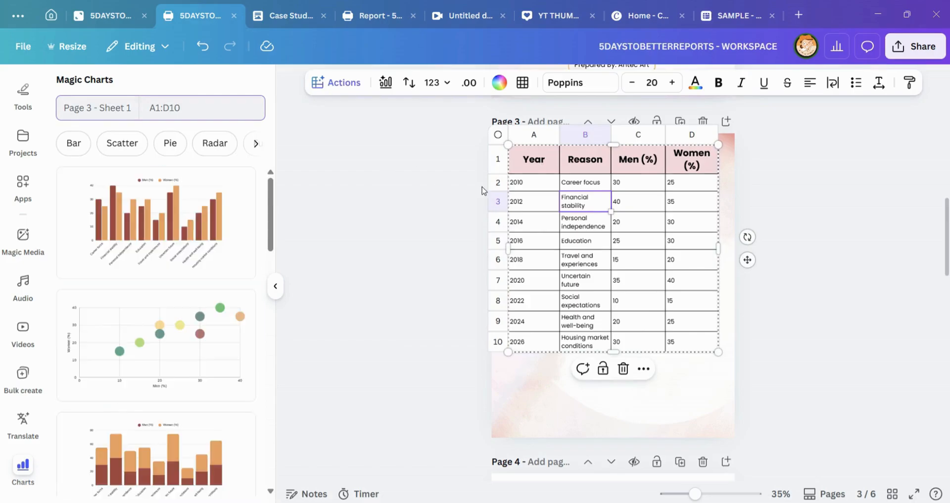
{"action": "left_click", "coordinate": [483, 190]}
Step: Reduce the line chart's height so that it fits within page 4
{"action": "scroll", "coordinate": [592, 229], "scroll_direction": "down", "scroll_amount": 8}
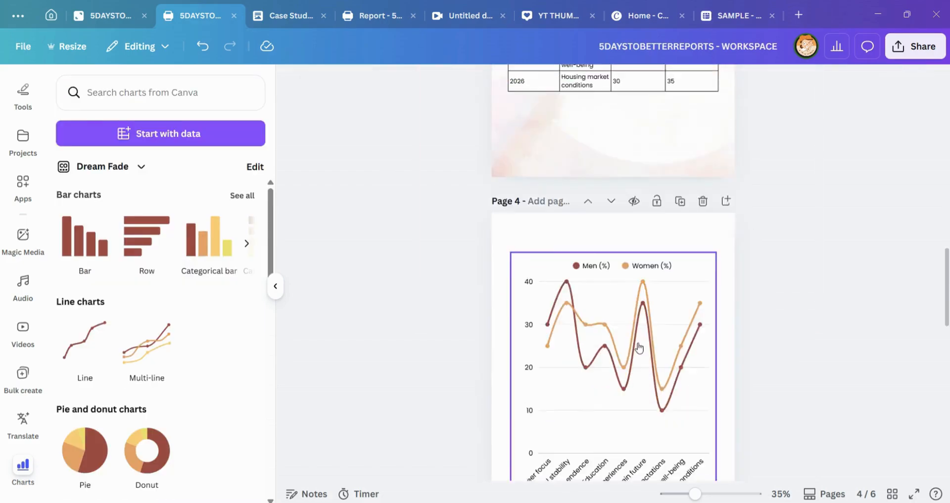
{"action": "left_click", "coordinate": [652, 342]}
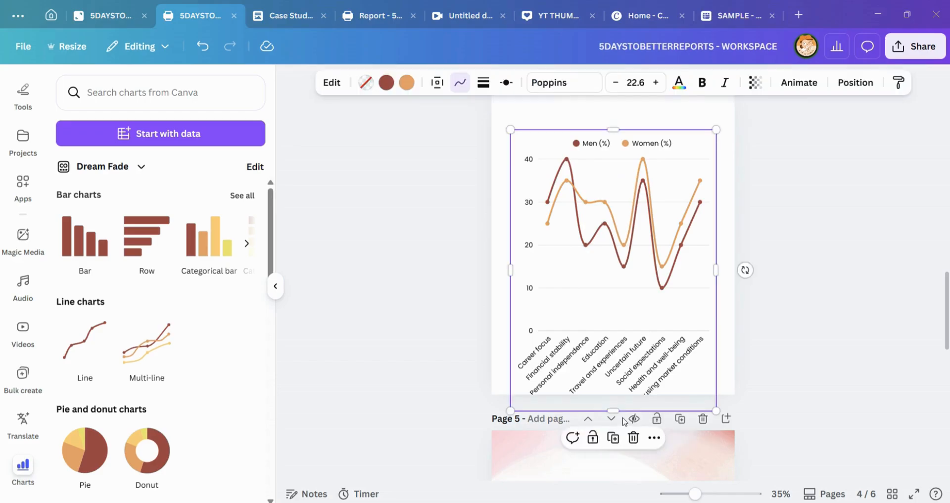
{"action": "left_click_drag", "start_coordinate": [617, 406], "coordinate": [614, 313]}
Step: Clear the contents of the 2026 Housing market conditions row in the survey table and check the linked chart on page 4
{"action": "scroll", "coordinate": [718, 227], "scroll_direction": "up", "scroll_amount": 5}
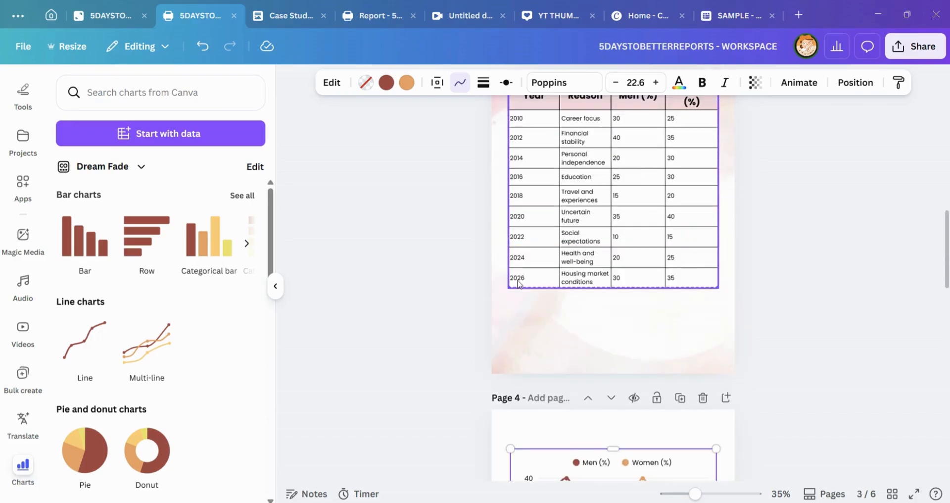
{"action": "left_click", "coordinate": [517, 280]}
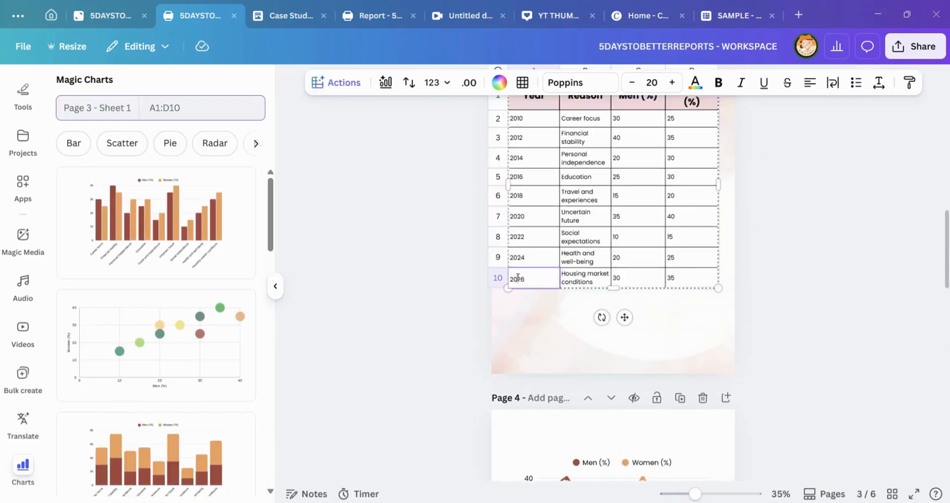
{"action": "left_click", "coordinate": [529, 289]}
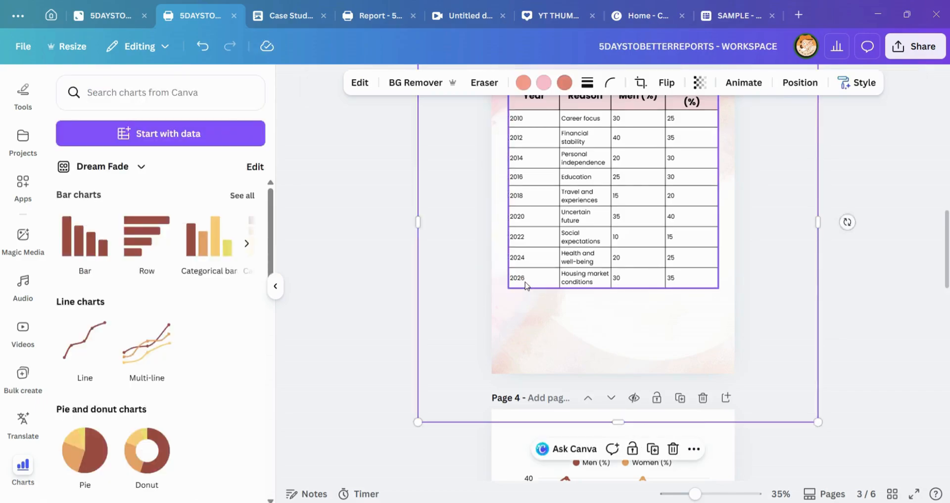
{"action": "left_click_drag", "start_coordinate": [525, 283], "coordinate": [690, 281]}
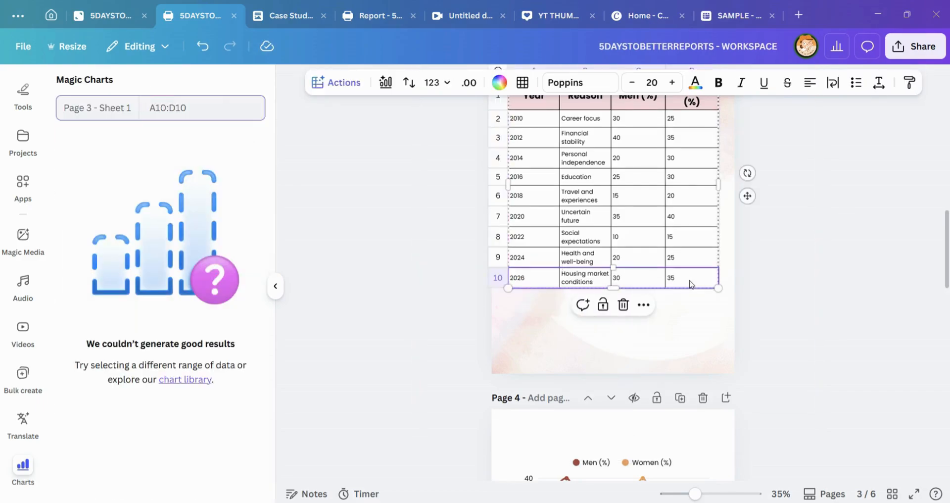
{"action": "key", "text": "Delete"}
{"action": "scroll", "coordinate": [638, 415], "scroll_direction": "down", "scroll_amount": 4}
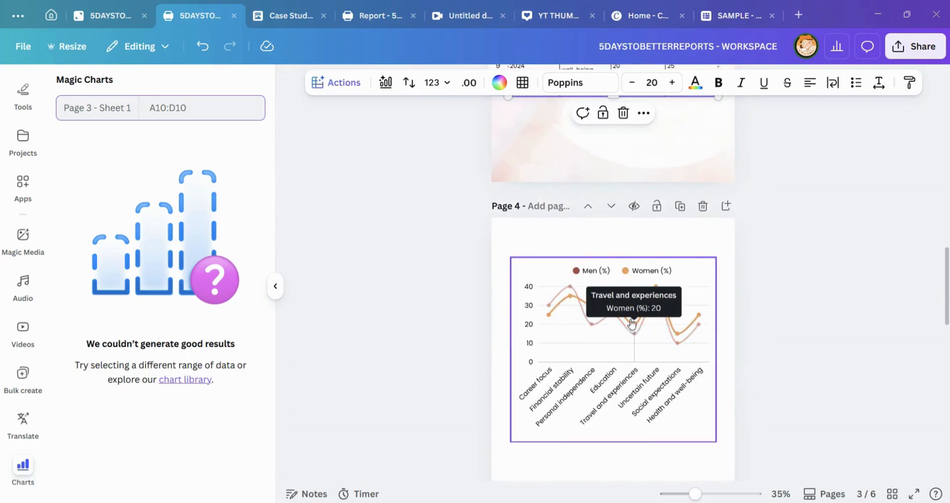
{"action": "scroll", "coordinate": [628, 321], "scroll_direction": "up", "scroll_amount": 4}
{"action": "scroll", "coordinate": [649, 354], "scroll_direction": "down", "scroll_amount": 4}
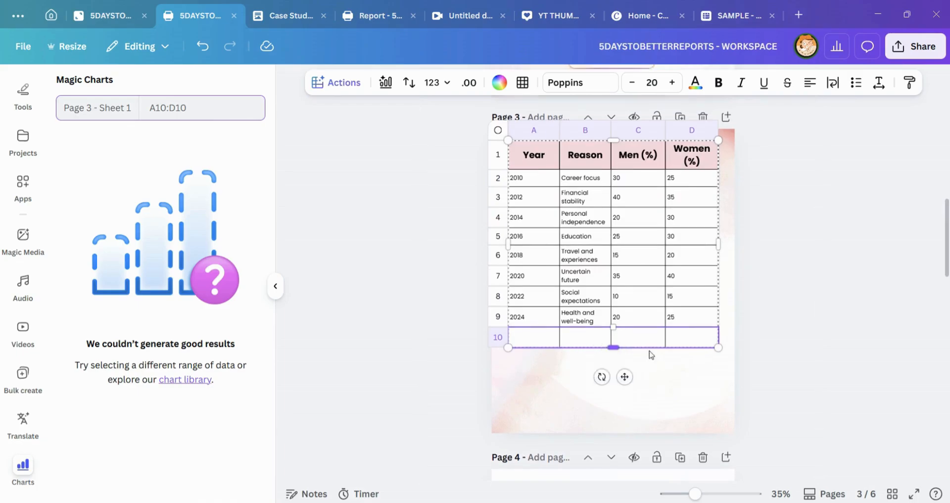
Step: Undo the clearing of the 2026 row in the survey table and select the linked line chart on page 4
{"action": "key", "text": "ctrl+z"}
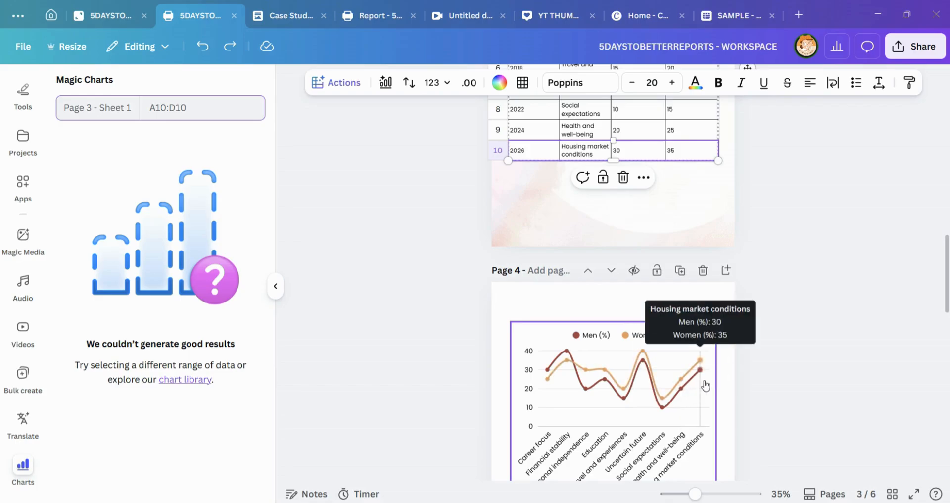
{"action": "scroll", "coordinate": [537, 388], "scroll_direction": "down", "scroll_amount": 1}
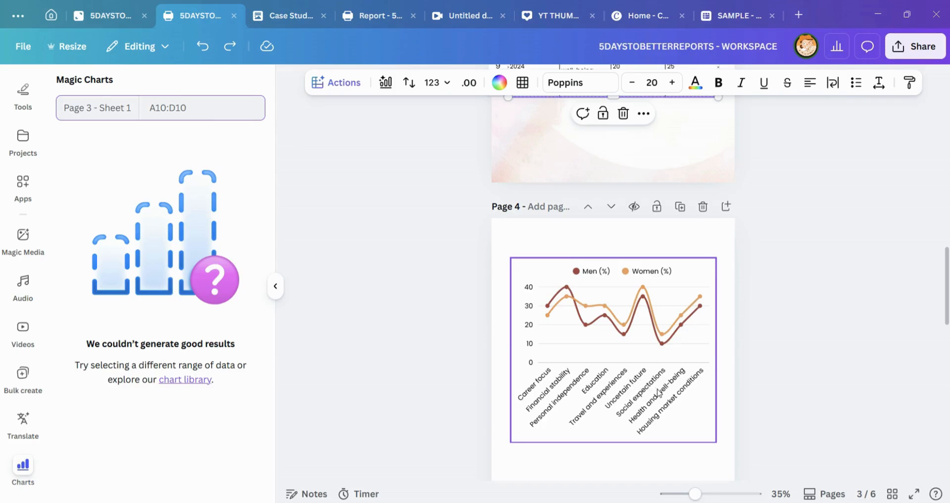
{"action": "left_click", "coordinate": [635, 371]}
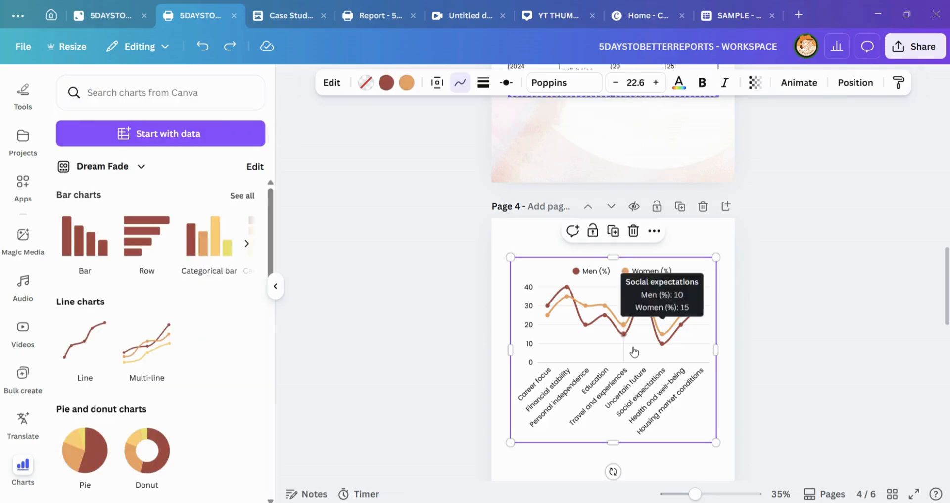
Step: Select the survey table on page 3 and browse its Magic Charts suggestions, comparing them with the line chart on page 4
{"action": "scroll", "coordinate": [675, 335], "scroll_direction": "down", "scroll_amount": 2}
{"action": "scroll", "coordinate": [533, 194], "scroll_direction": "up", "scroll_amount": 1}
{"action": "scroll", "coordinate": [533, 194], "scroll_direction": "up", "scroll_amount": 3}
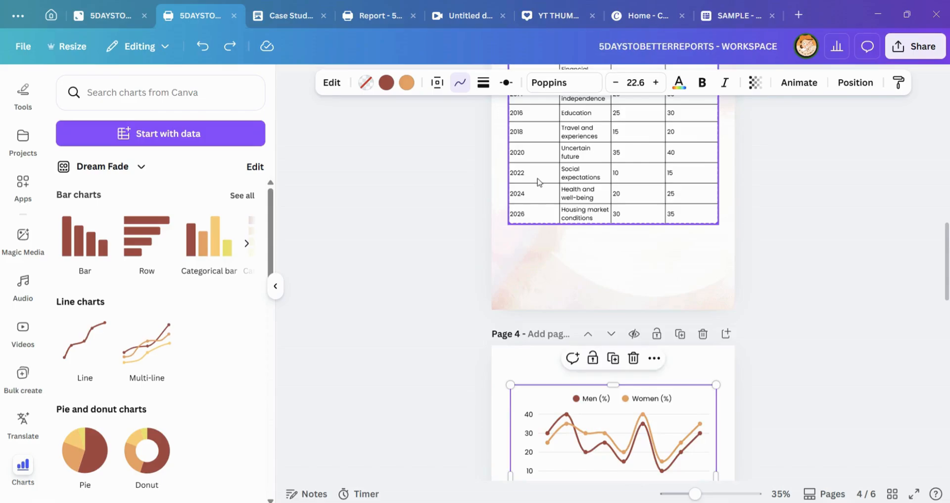
{"action": "left_click", "coordinate": [536, 182]}
{"action": "scroll", "coordinate": [480, 210], "scroll_direction": "up", "scroll_amount": 3}
{"action": "scroll", "coordinate": [207, 303], "scroll_direction": "down", "scroll_amount": 2}
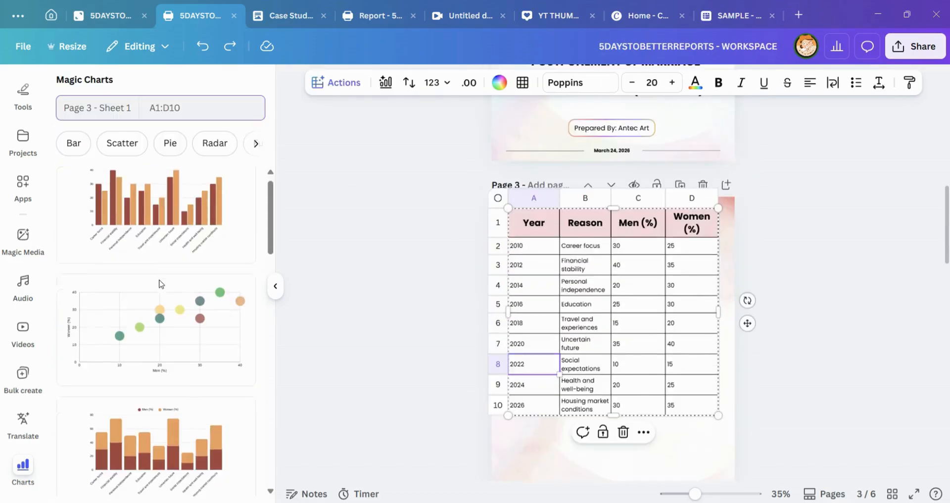
{"action": "scroll", "coordinate": [218, 248], "scroll_direction": "up", "scroll_amount": 2}
{"action": "scroll", "coordinate": [164, 264], "scroll_direction": "down", "scroll_amount": 1}
{"action": "scroll", "coordinate": [165, 264], "scroll_direction": "down", "scroll_amount": 4}
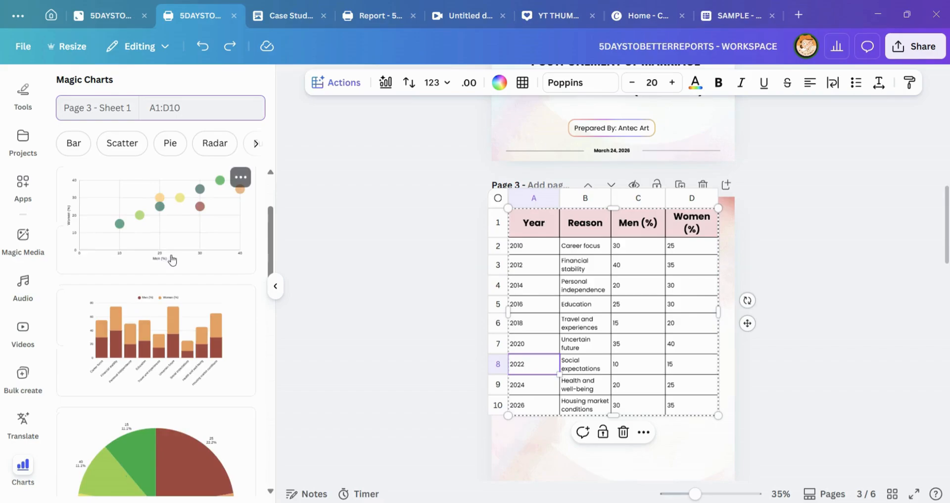
{"action": "scroll", "coordinate": [586, 276], "scroll_direction": "down", "scroll_amount": 3}
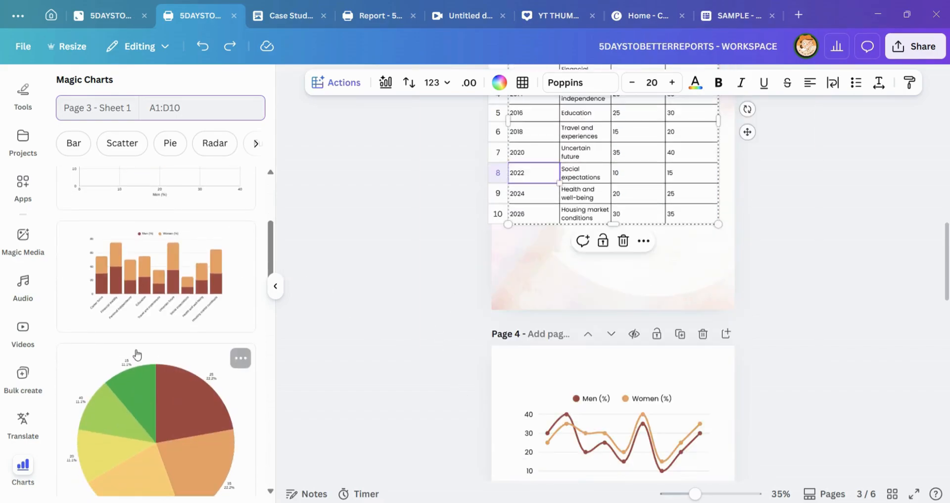
{"action": "scroll", "coordinate": [136, 354], "scroll_direction": "up", "scroll_amount": 4}
{"action": "scroll", "coordinate": [624, 310], "scroll_direction": "down", "scroll_amount": 4}
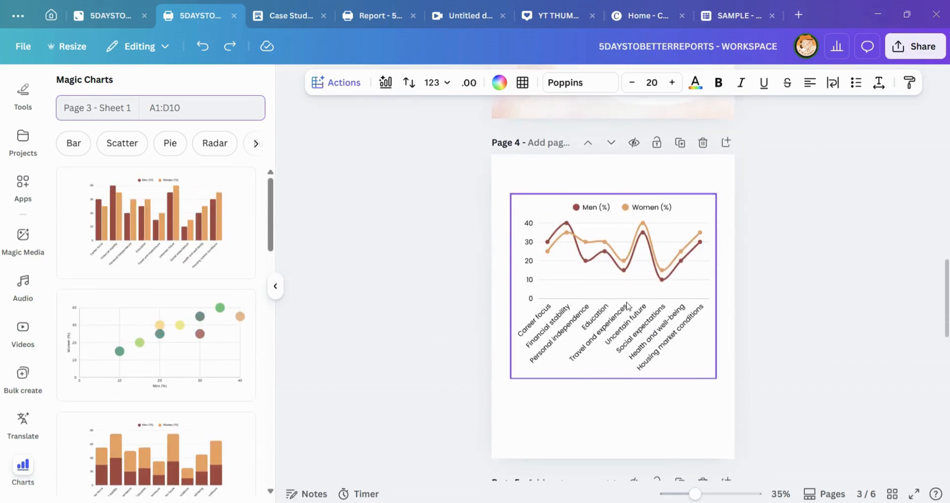
Step: Open the page 4 line chart's editing settings and examine its text customization options
{"action": "left_click", "coordinate": [628, 306]}
{"action": "scroll", "coordinate": [673, 312], "scroll_direction": "up", "scroll_amount": 3}
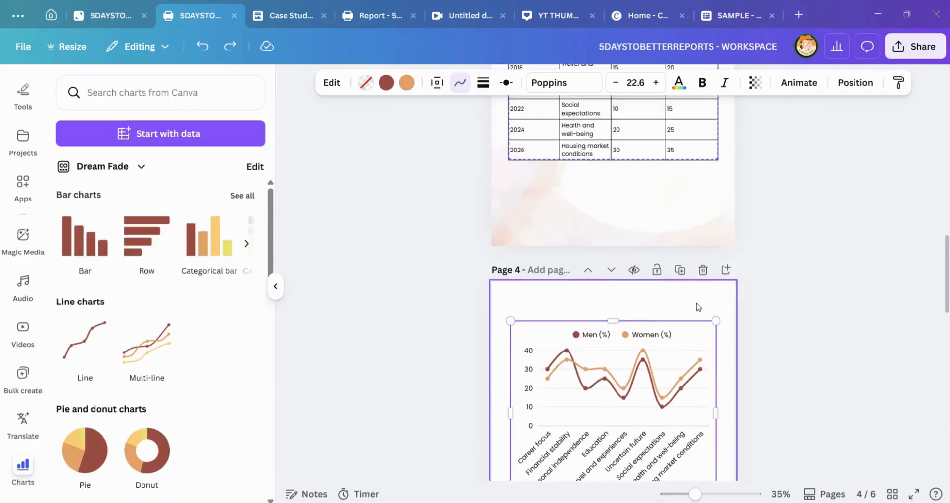
{"action": "scroll", "coordinate": [697, 310], "scroll_direction": "down", "scroll_amount": 3}
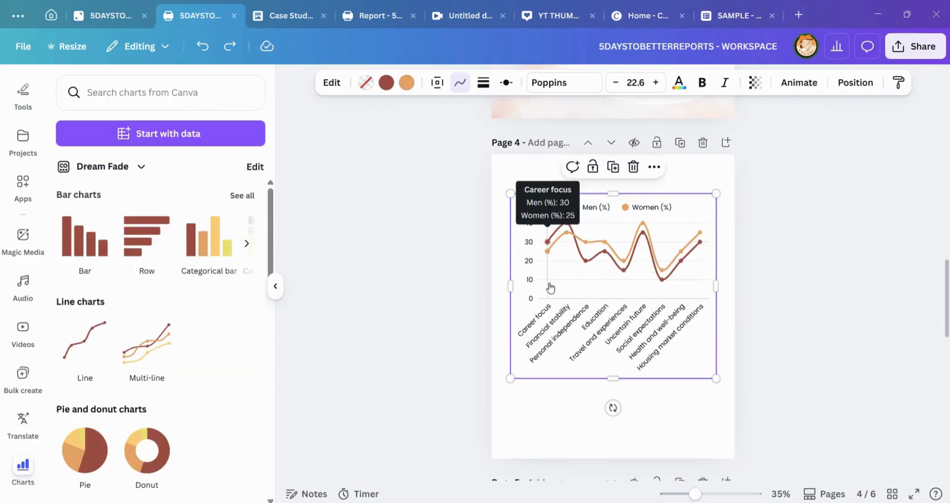
{"action": "left_click", "coordinate": [327, 84]}
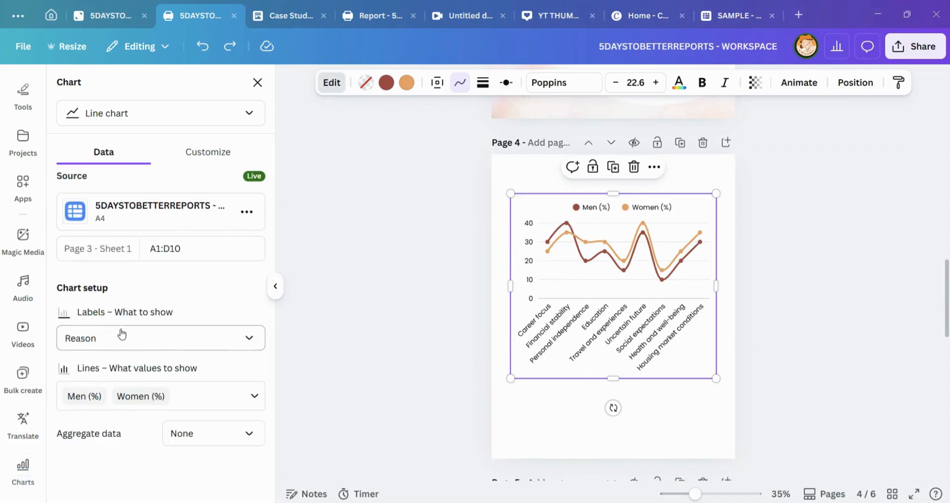
{"action": "left_click", "coordinate": [205, 158]}
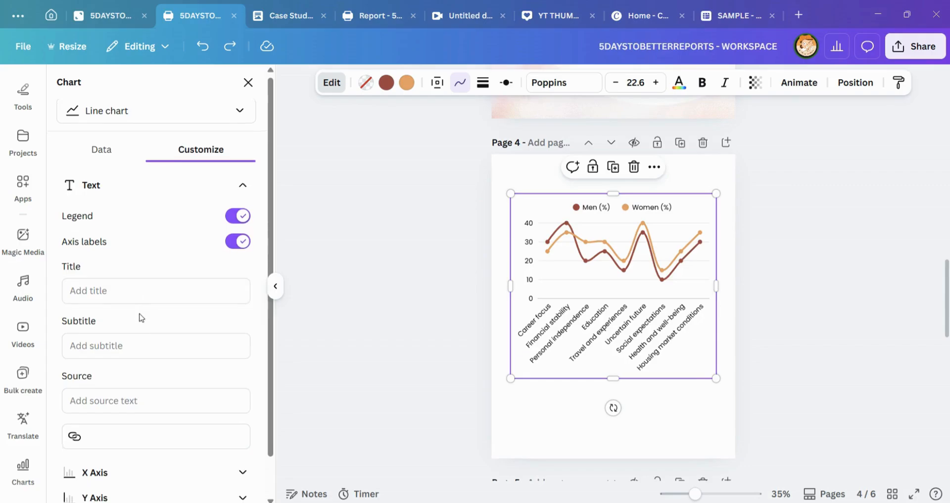
{"action": "scroll", "coordinate": [124, 302], "scroll_direction": "down", "scroll_amount": 1}
{"action": "left_click", "coordinate": [102, 246]}
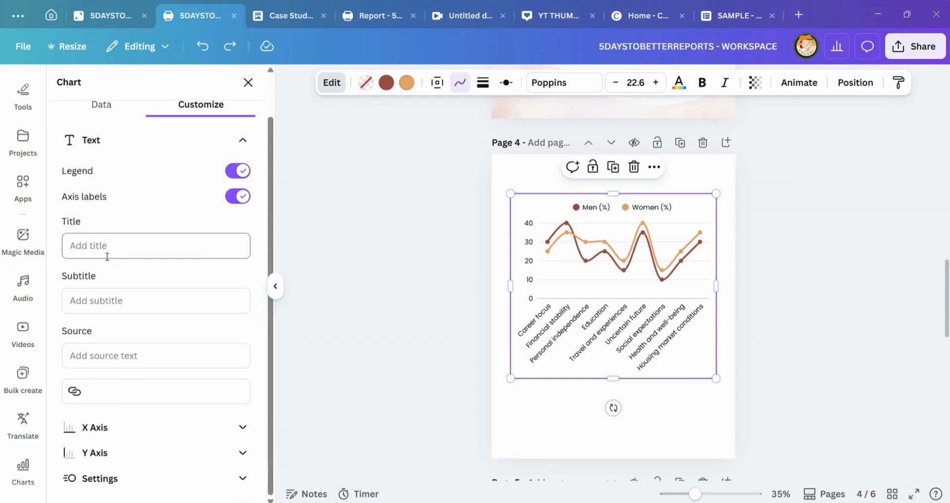
Step: Set the line chart's X axis title to "Reasons" and its Y axis title to "Age"
{"action": "left_click", "coordinate": [243, 426]}
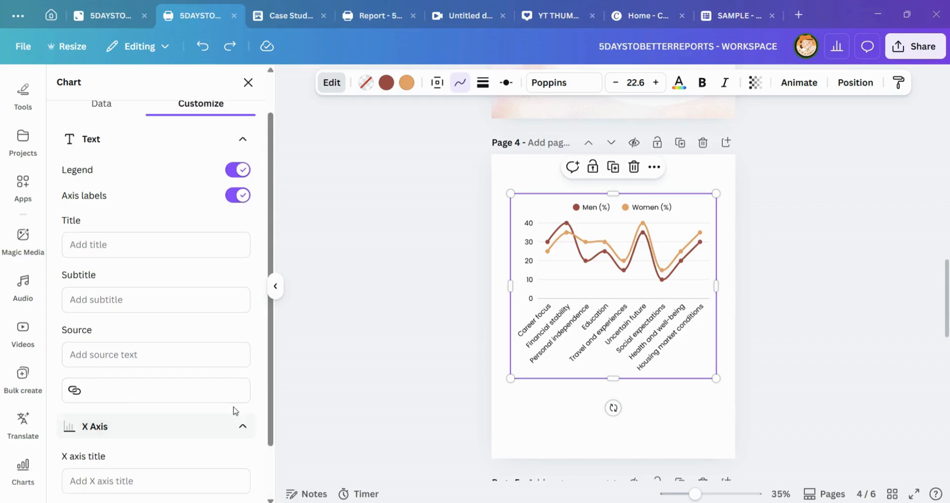
{"action": "scroll", "coordinate": [236, 410], "scroll_direction": "down", "scroll_amount": 1}
{"action": "left_click", "coordinate": [242, 452]}
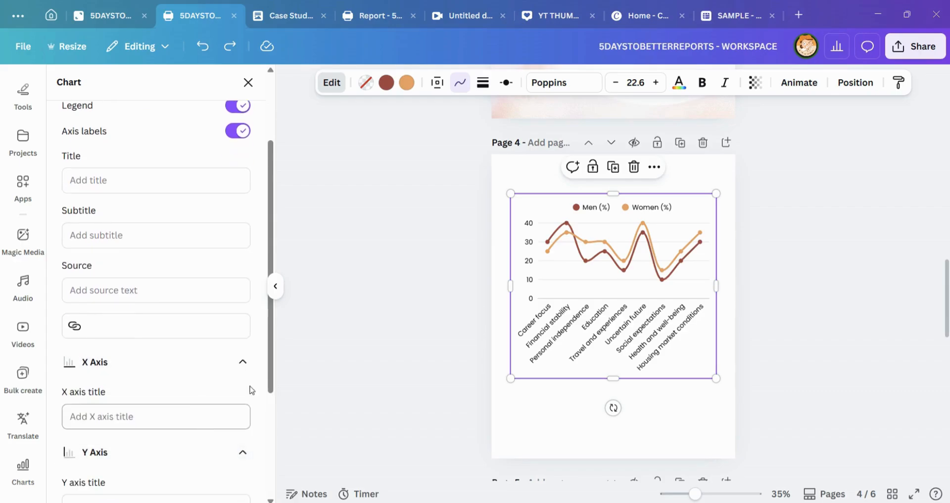
{"action": "scroll", "coordinate": [569, 195], "scroll_direction": "down", "scroll_amount": 2}
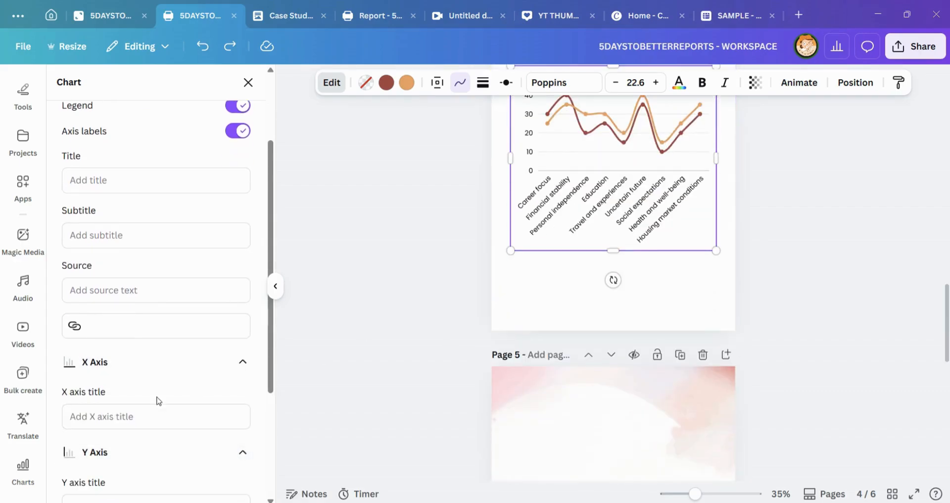
{"action": "scroll", "coordinate": [475, 218], "scroll_direction": "up", "scroll_amount": 1}
{"action": "left_click", "coordinate": [151, 417]}
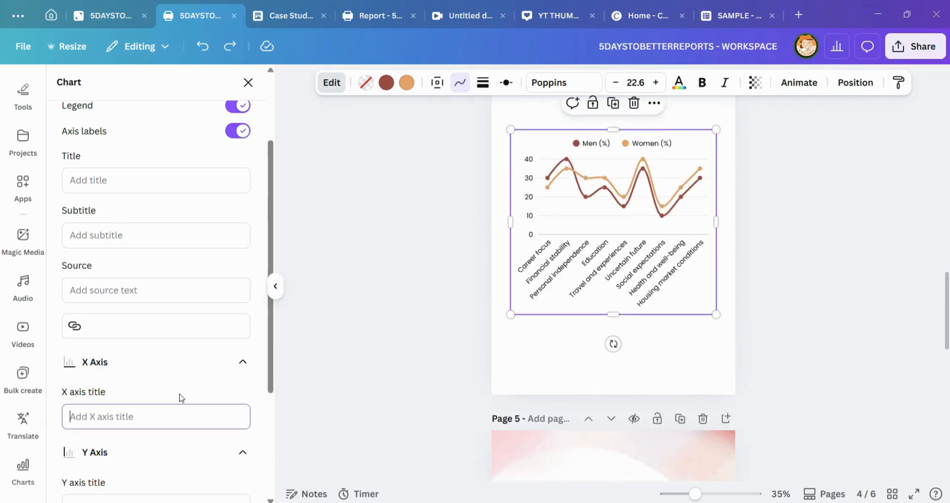
{"action": "type", "text": "Reasons"}
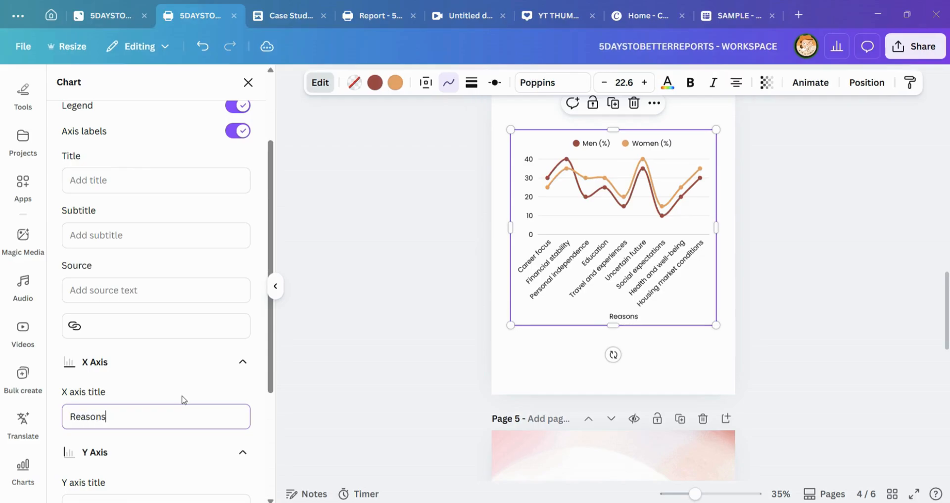
{"action": "scroll", "coordinate": [184, 399], "scroll_direction": "down", "scroll_amount": 3}
{"action": "left_click", "coordinate": [135, 379]}
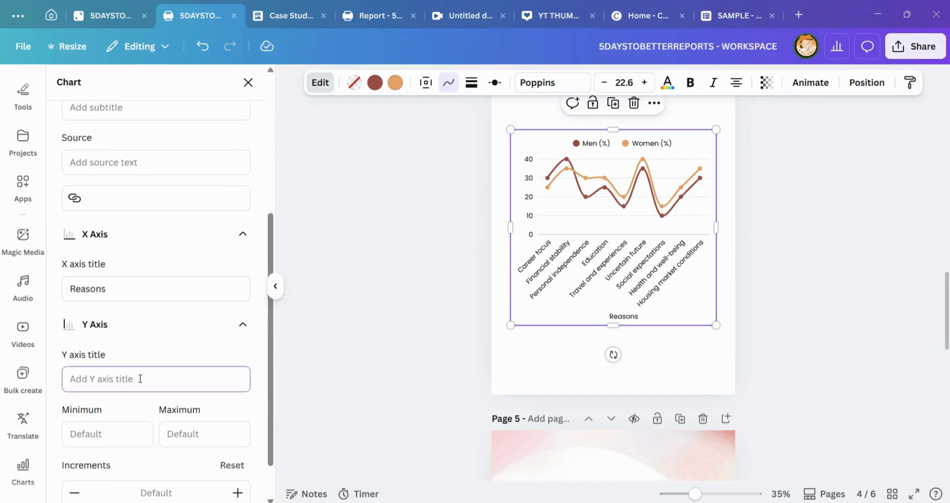
{"action": "type", "text": "Age"}
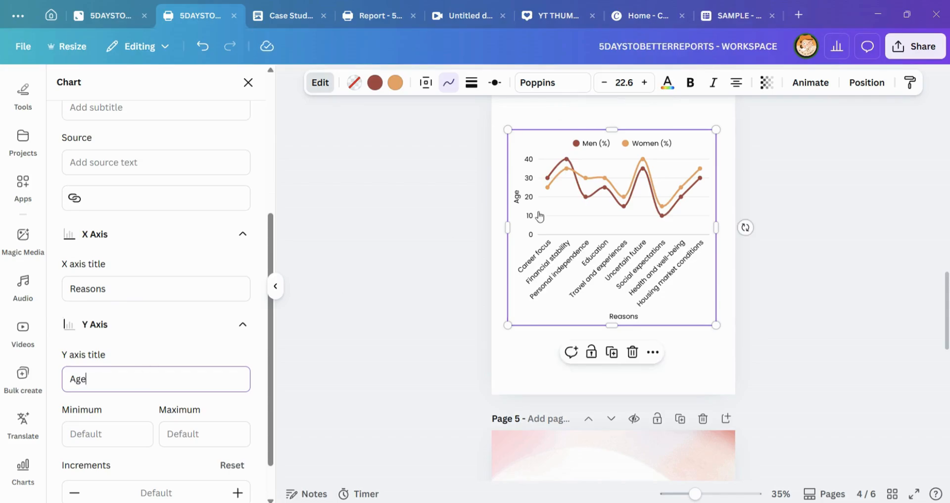
Step: Remove the Y axis title and the X axis title from the line chart
{"action": "left_click", "coordinate": [149, 355]}
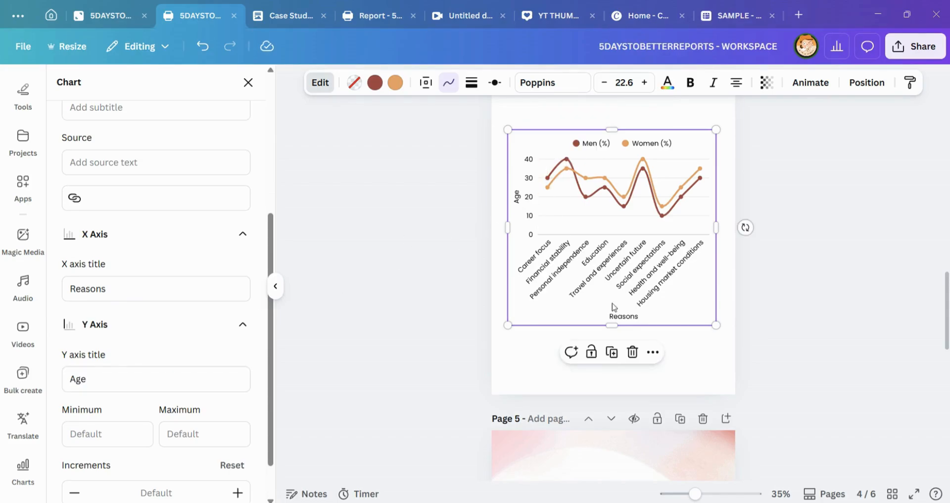
{"action": "double_click", "coordinate": [149, 366]}
{"action": "key", "text": "BackSpace"}
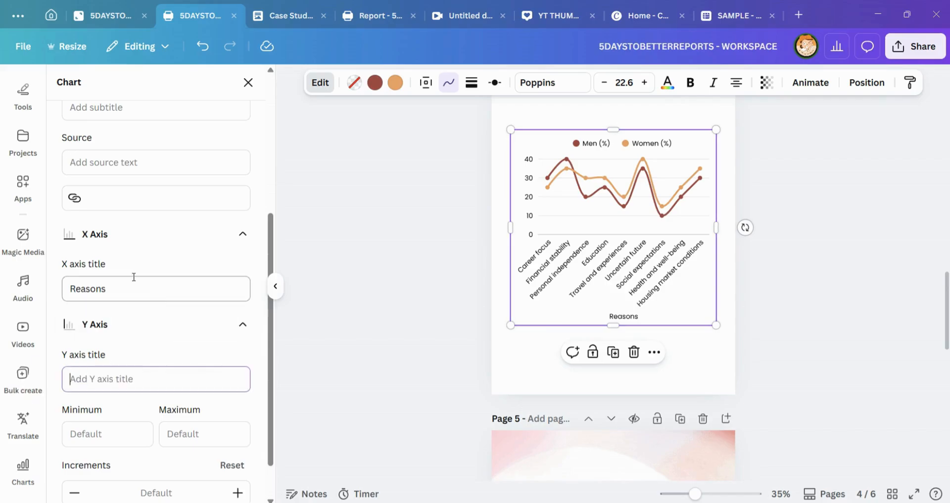
{"action": "left_click", "coordinate": [134, 289]}
{"action": "key", "text": "ctrl+a"}
{"action": "key", "text": "BackSpace"}
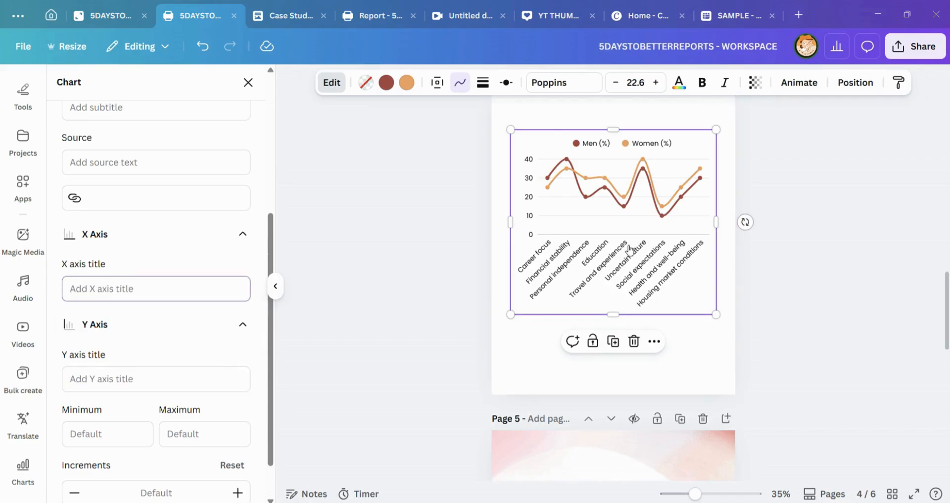
Step: Return to the line chart's data settings and inspect its source range and the choice of plotted values
{"action": "scroll", "coordinate": [629, 250], "scroll_direction": "up", "scroll_amount": 3}
{"action": "scroll", "coordinate": [161, 221], "scroll_direction": "up", "scroll_amount": 5}
{"action": "left_click", "coordinate": [104, 151]}
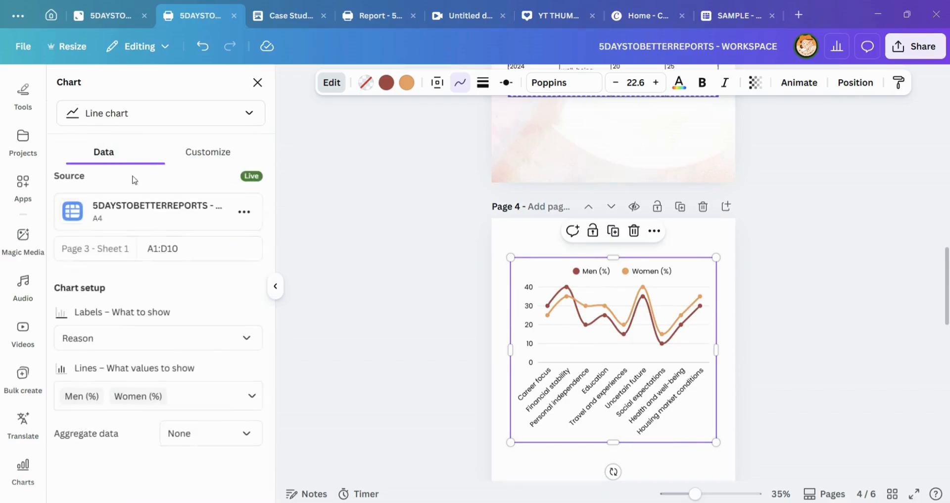
{"action": "left_click", "coordinate": [185, 251]}
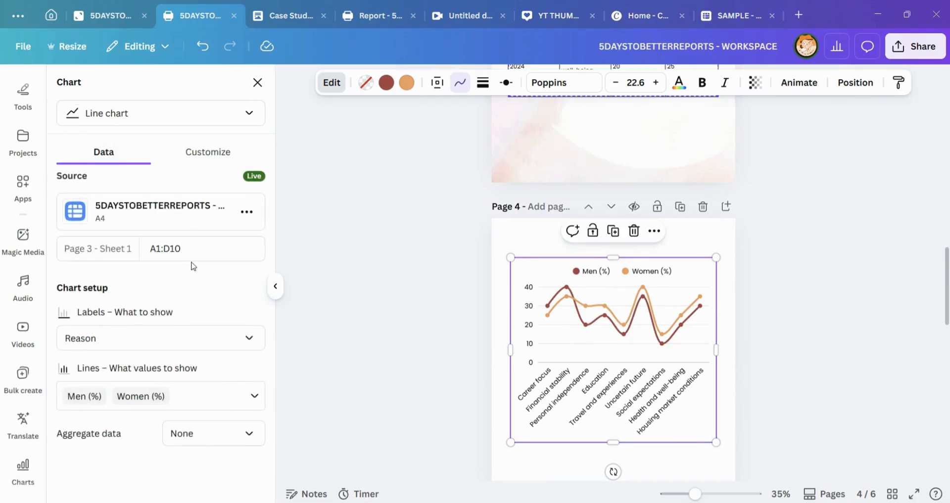
{"action": "left_click", "coordinate": [249, 396]}
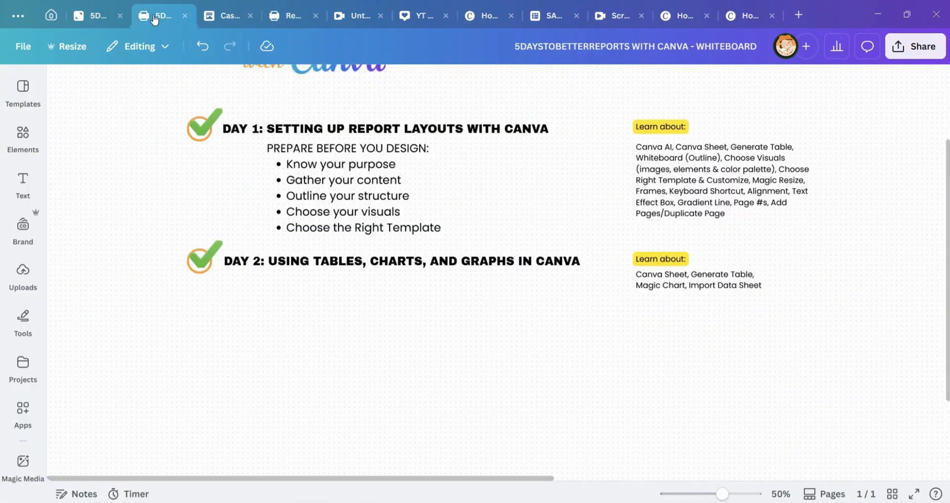
{"action": "left_click", "coordinate": [155, 19]}
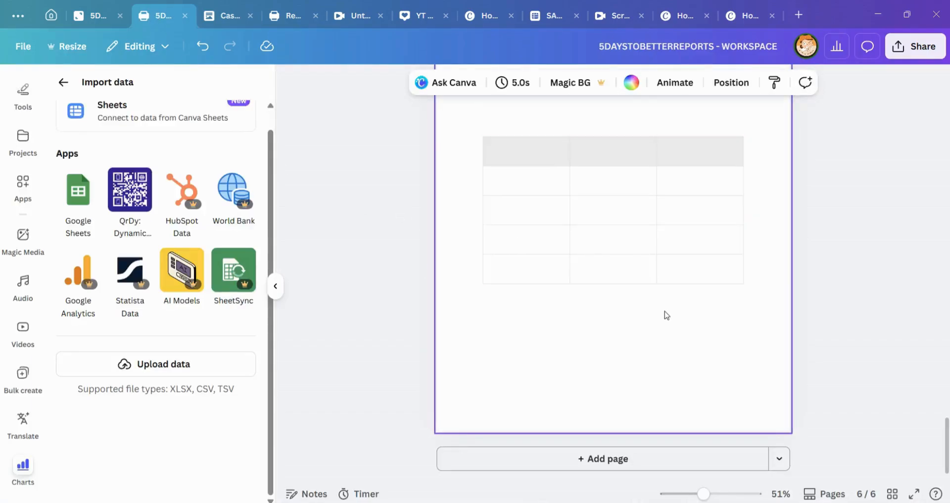
{"action": "scroll", "coordinate": [665, 314], "scroll_direction": "up", "scroll_amount": 3}
{"action": "left_click", "coordinate": [225, 16]}
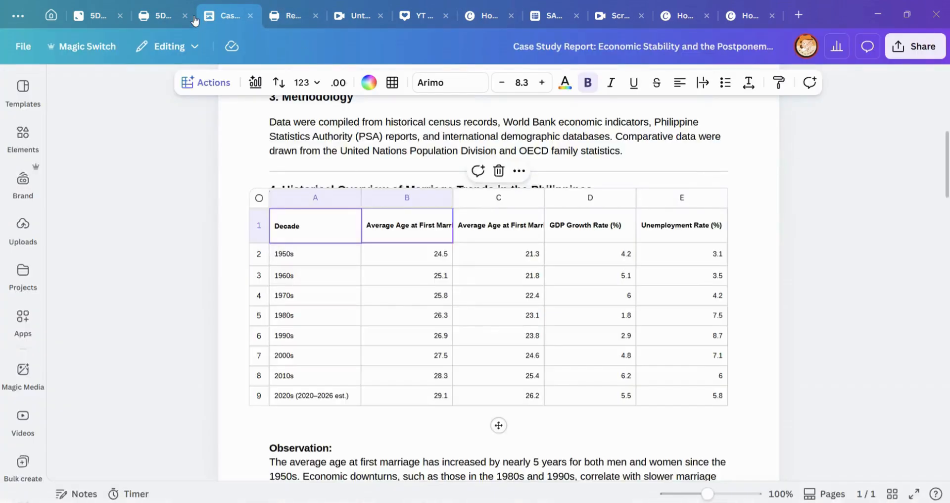
{"action": "left_click", "coordinate": [158, 18]}
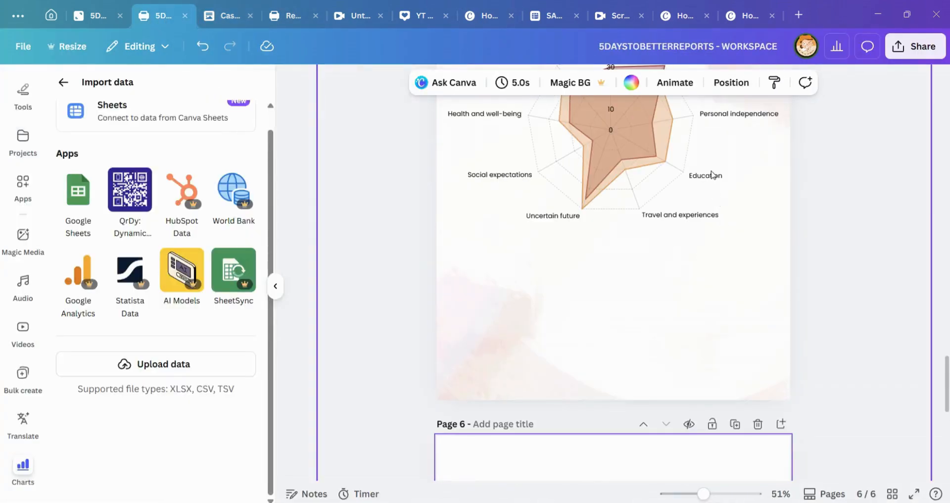
Step: Review the radar chart on page 5, the survey table on page 3 and the Men vs Women line chart on page 4
{"action": "scroll", "coordinate": [743, 201], "scroll_direction": "up", "scroll_amount": 8}
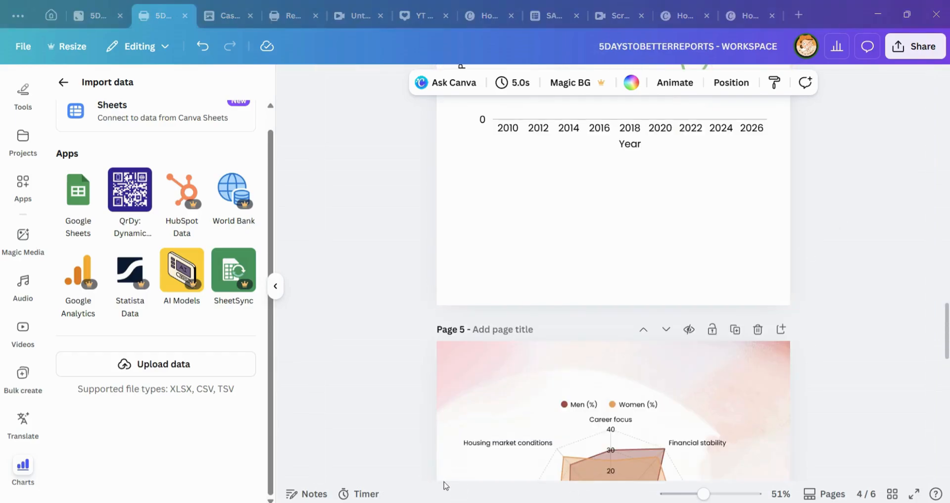
{"action": "scroll", "coordinate": [743, 269], "scroll_direction": "down", "scroll_amount": 4}
{"action": "scroll", "coordinate": [677, 233], "scroll_direction": "up", "scroll_amount": 8}
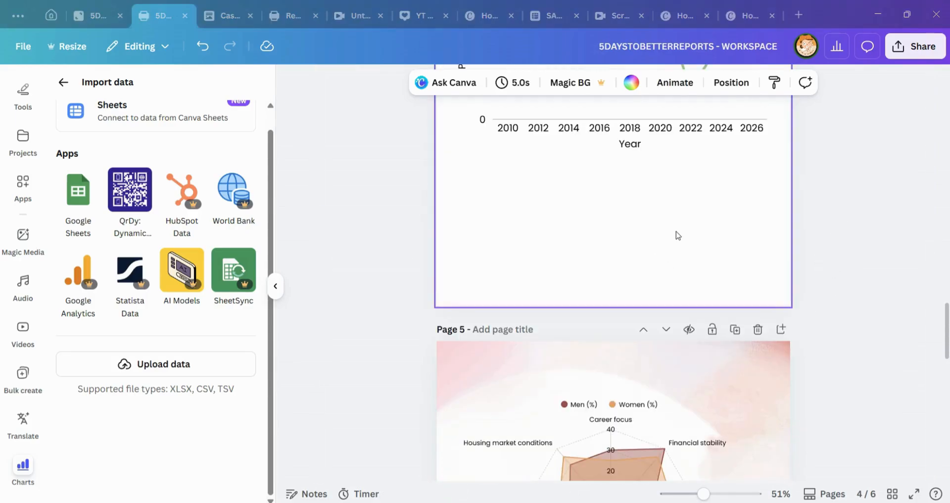
{"action": "scroll", "coordinate": [643, 228], "scroll_direction": "up", "scroll_amount": 8}
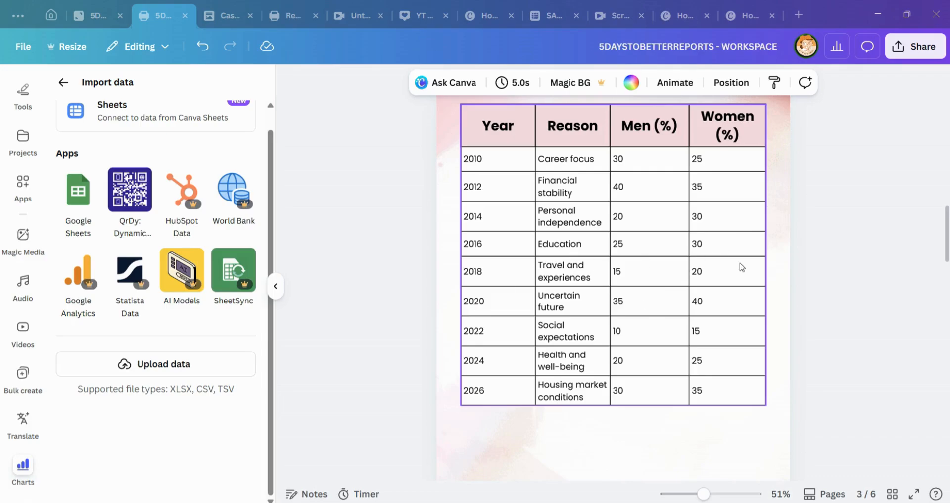
{"action": "scroll", "coordinate": [514, 274], "scroll_direction": "down", "scroll_amount": 3}
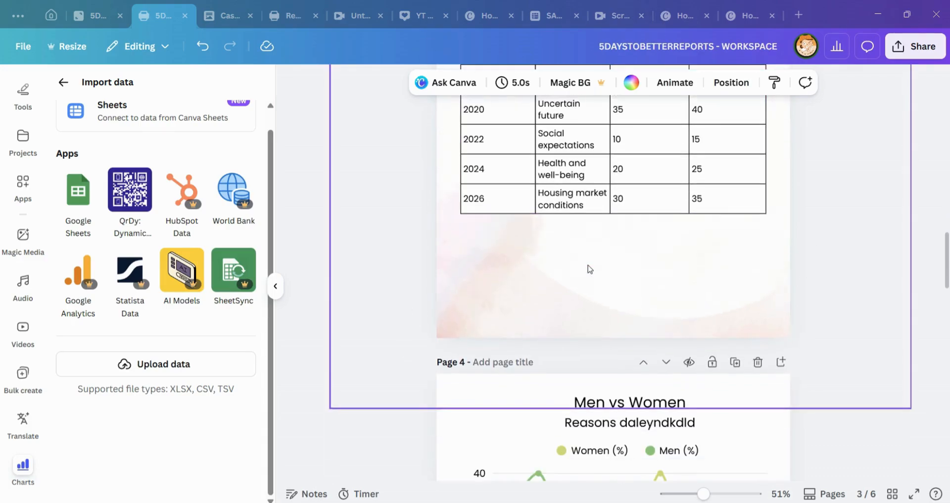
{"action": "scroll", "coordinate": [598, 267], "scroll_direction": "down", "scroll_amount": 4}
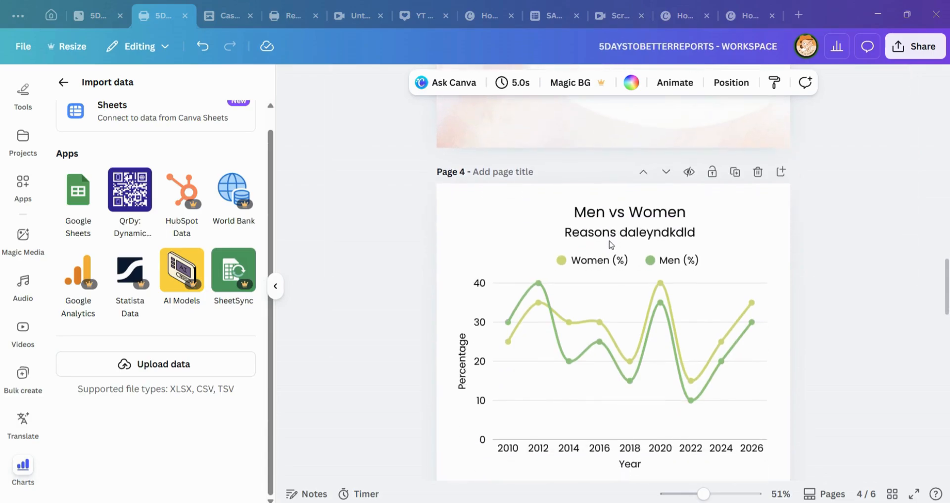
{"action": "scroll", "coordinate": [613, 245], "scroll_direction": "down", "scroll_amount": 2}
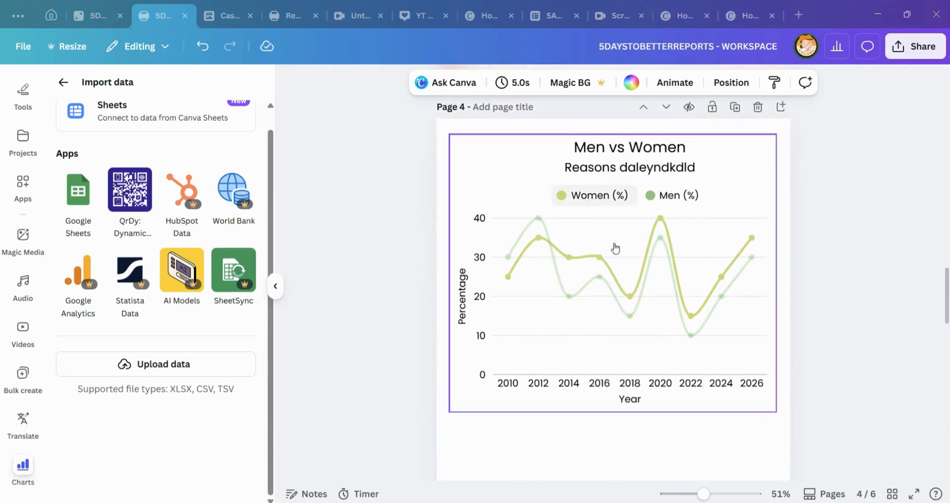
{"action": "mouse_move", "coordinate": [643, 268]}
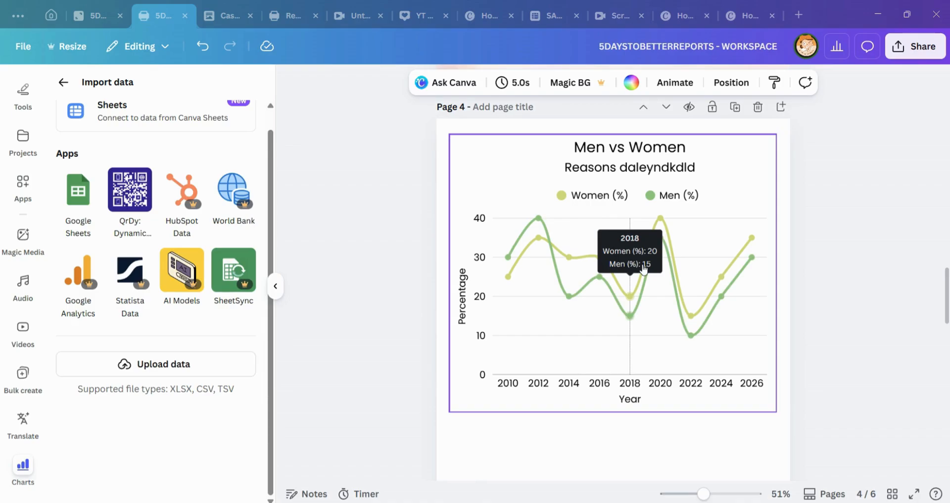
Step: Compare the Men vs Women line chart on page 4 with the survey table on page 3 and the radar chart on page 5
{"action": "scroll", "coordinate": [718, 238], "scroll_direction": "down", "scroll_amount": 8}
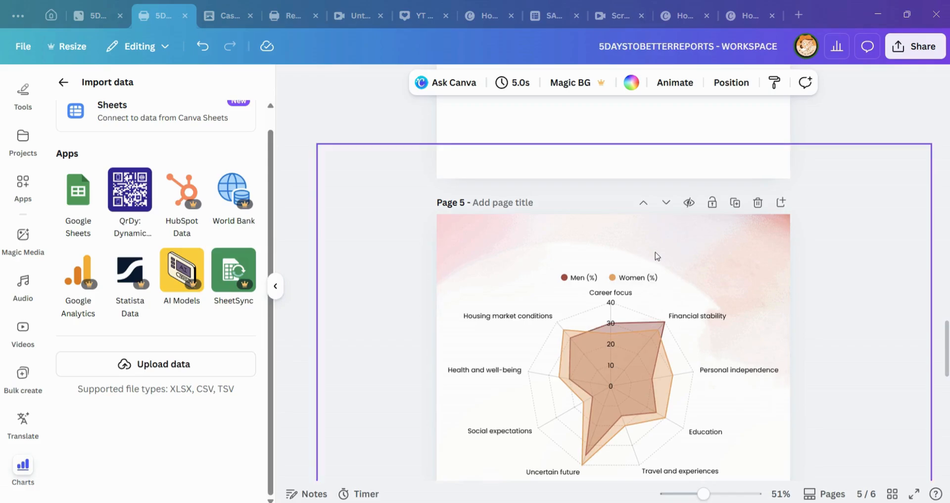
{"action": "scroll", "coordinate": [657, 253], "scroll_direction": "up", "scroll_amount": 3}
{"action": "scroll", "coordinate": [657, 248], "scroll_direction": "up", "scroll_amount": 5}
{"action": "scroll", "coordinate": [690, 245], "scroll_direction": "up", "scroll_amount": 3}
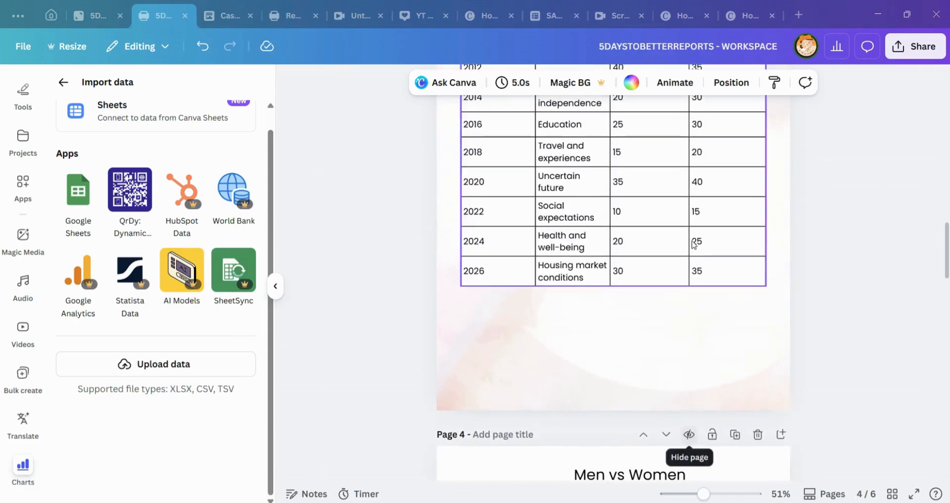
{"action": "scroll", "coordinate": [692, 244], "scroll_direction": "down", "scroll_amount": 4}
{"action": "left_click", "coordinate": [694, 243]}
{"action": "scroll", "coordinate": [693, 237], "scroll_direction": "down", "scroll_amount": 3}
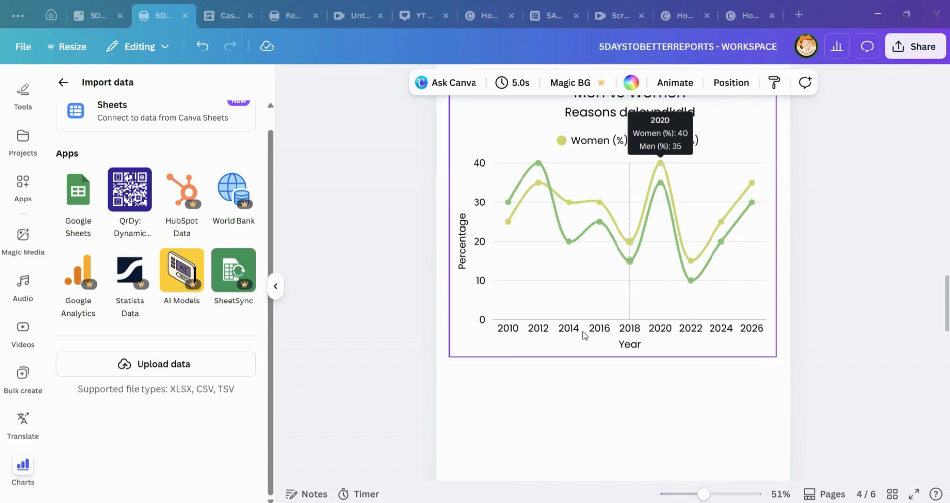
{"action": "left_click", "coordinate": [490, 341]}
{"action": "scroll", "coordinate": [630, 266], "scroll_direction": "up", "scroll_amount": 7}
{"action": "scroll", "coordinate": [649, 337], "scroll_direction": "down", "scroll_amount": 5}
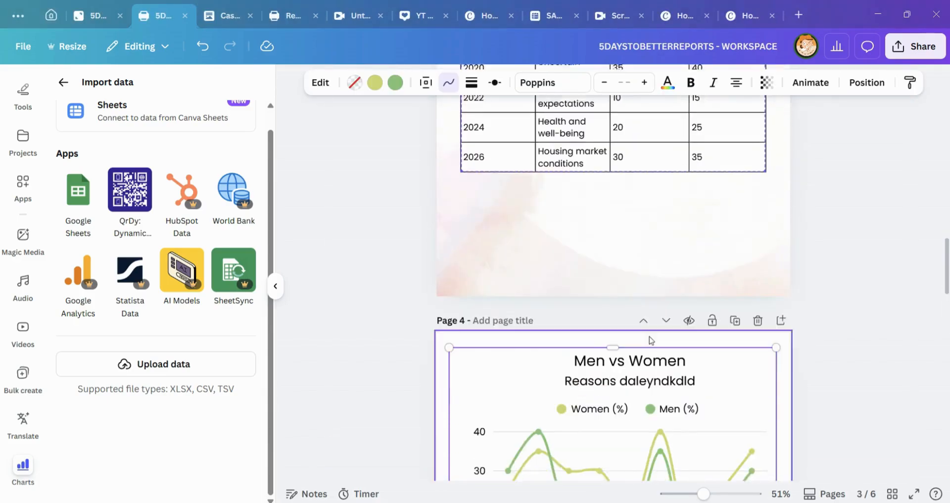
{"action": "scroll", "coordinate": [539, 297], "scroll_direction": "down", "scroll_amount": 5}
{"action": "scroll", "coordinate": [524, 212], "scroll_direction": "up", "scroll_amount": 7}
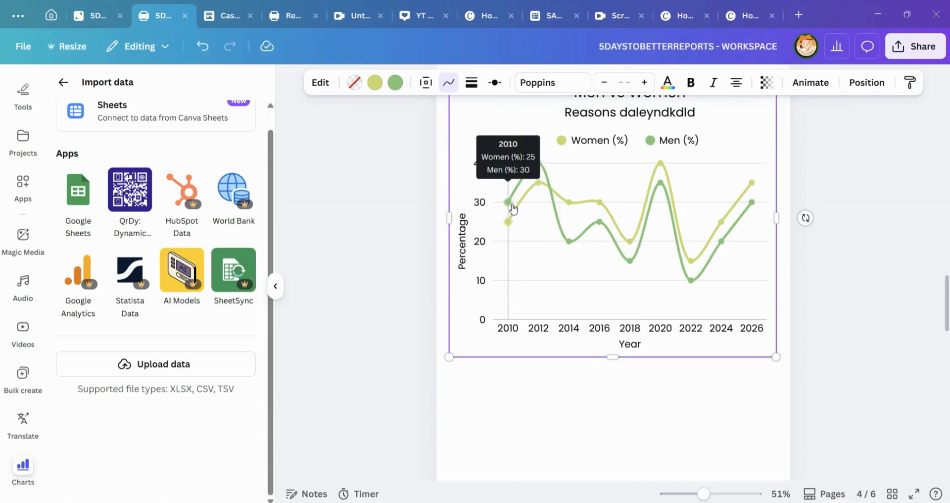
{"action": "scroll", "coordinate": [477, 297], "scroll_direction": "down", "scroll_amount": 2}
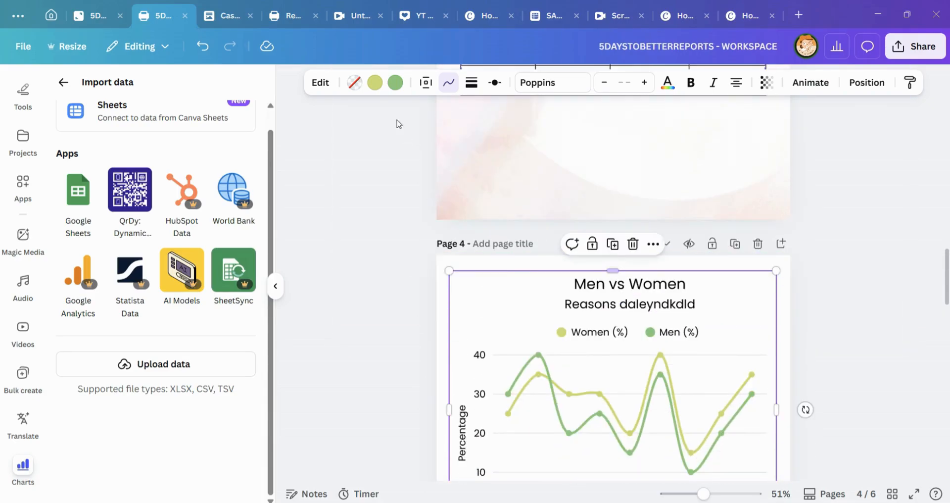
Step: Replace the Men vs Women line chart's subtitle with "Percabntage pevr ytears"
{"action": "left_click", "coordinate": [319, 84]}
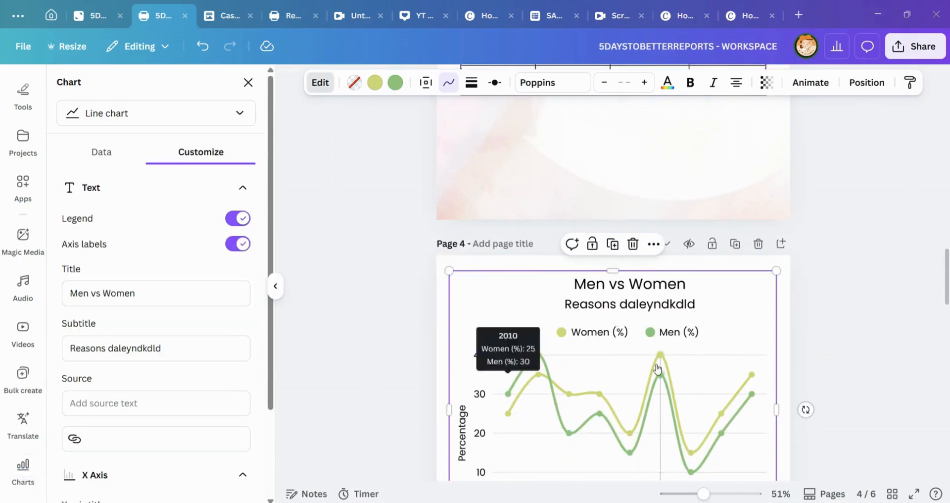
{"action": "scroll", "coordinate": [510, 347], "scroll_direction": "down", "scroll_amount": 5}
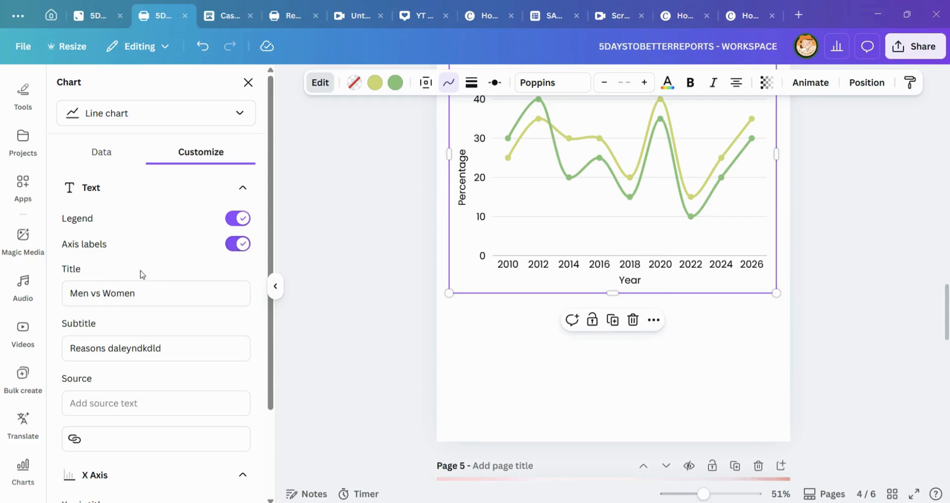
{"action": "scroll", "coordinate": [620, 319], "scroll_direction": "up", "scroll_amount": 5}
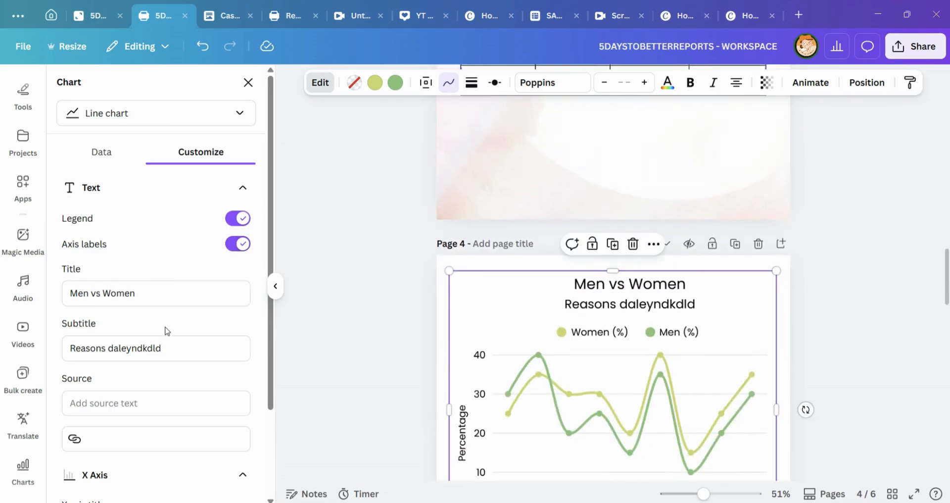
{"action": "scroll", "coordinate": [167, 331], "scroll_direction": "down", "scroll_amount": 3}
{"action": "left_click", "coordinate": [117, 243]}
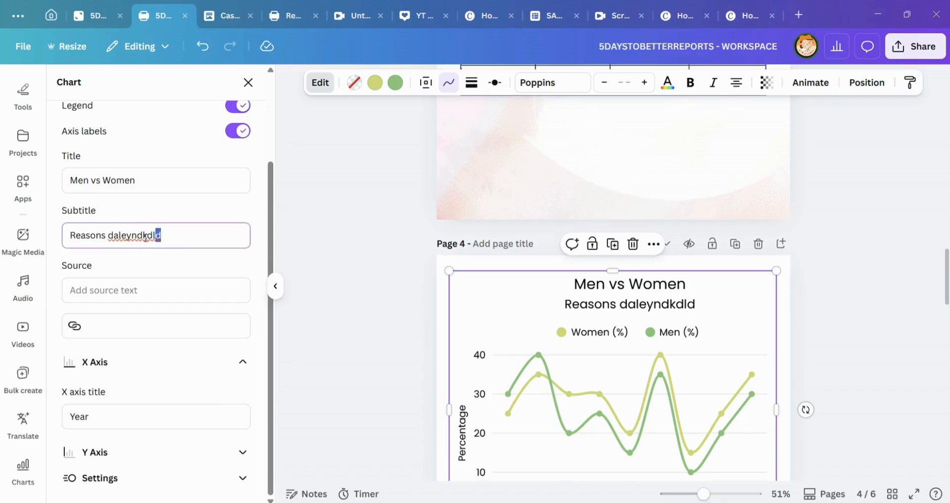
{"action": "left_click_drag", "start_coordinate": [145, 236], "coordinate": [63, 240]}
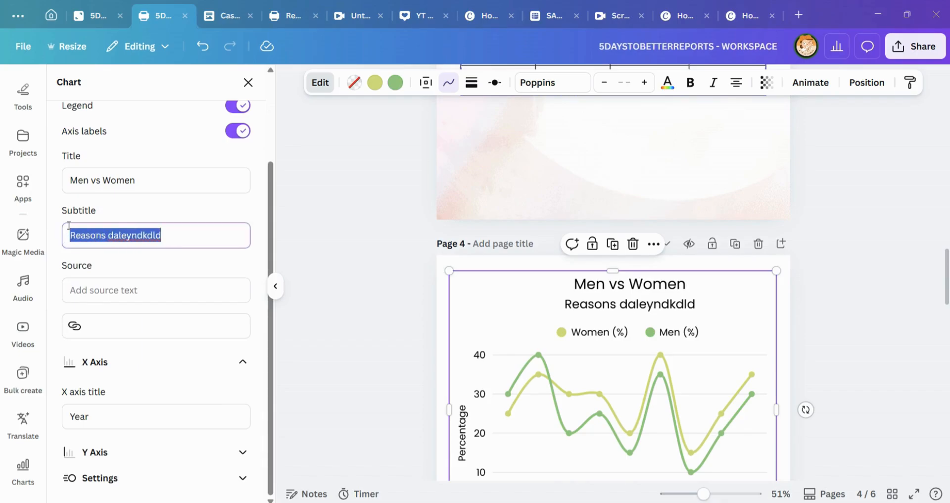
{"action": "type", "text": "Prect"}
{"action": "key", "text": "BackSpace"}
{"action": "key", "text": "BackSpace"}
{"action": "key", "text": "BackSpace"}
{"action": "key", "text": "BackSpace"}
{"action": "key", "text": "BackSpace"}
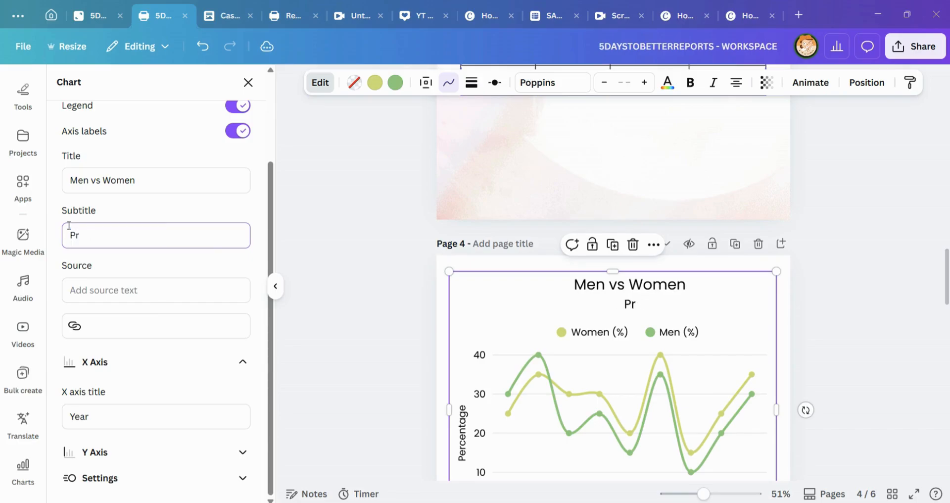
{"action": "type", "text": "Percab"}
{"action": "type", "text": "n"}
{"action": "key", "text": "BackSpace"}
{"action": "type", "text": "abn"}
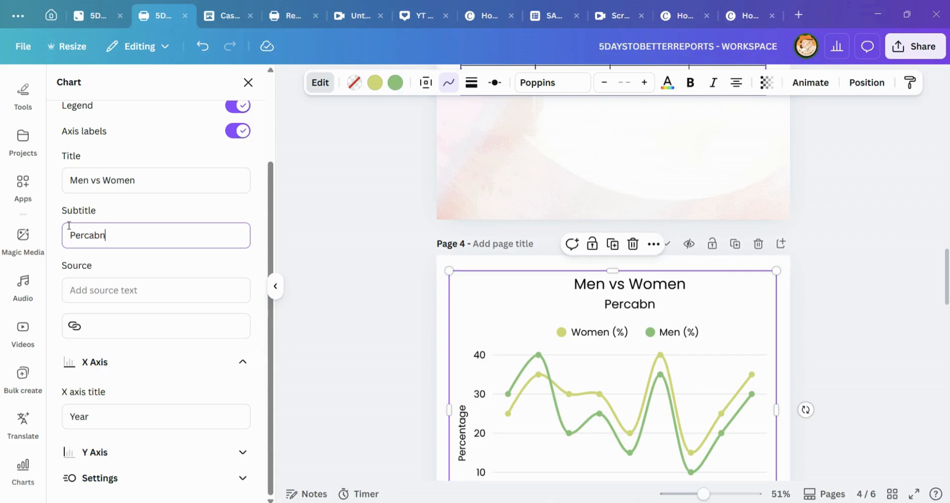
{"action": "type", "text": "tage pevr ytears"}
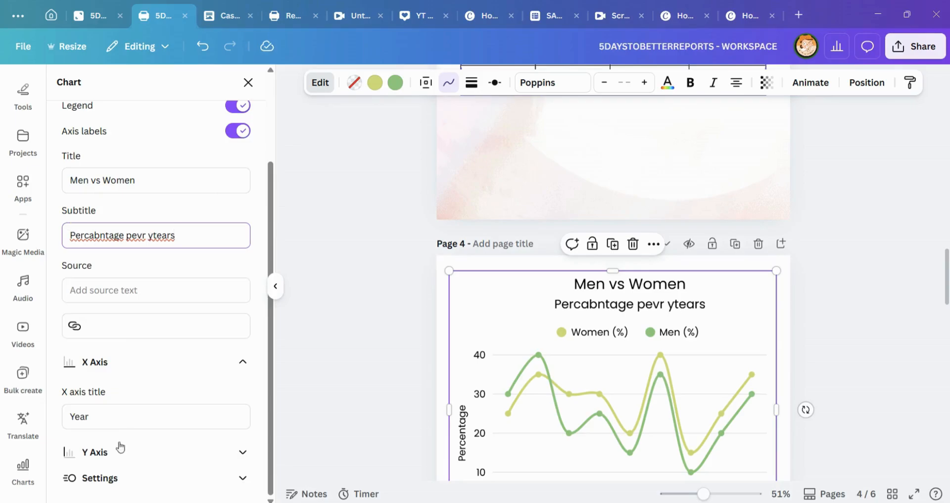
Step: Expand the line chart's Y axis options and examine the axis title, minimum, maximum and increment settings
{"action": "left_click", "coordinate": [202, 475]}
{"action": "left_click", "coordinate": [201, 452]}
{"action": "scroll", "coordinate": [191, 430], "scroll_direction": "down", "scroll_amount": 3}
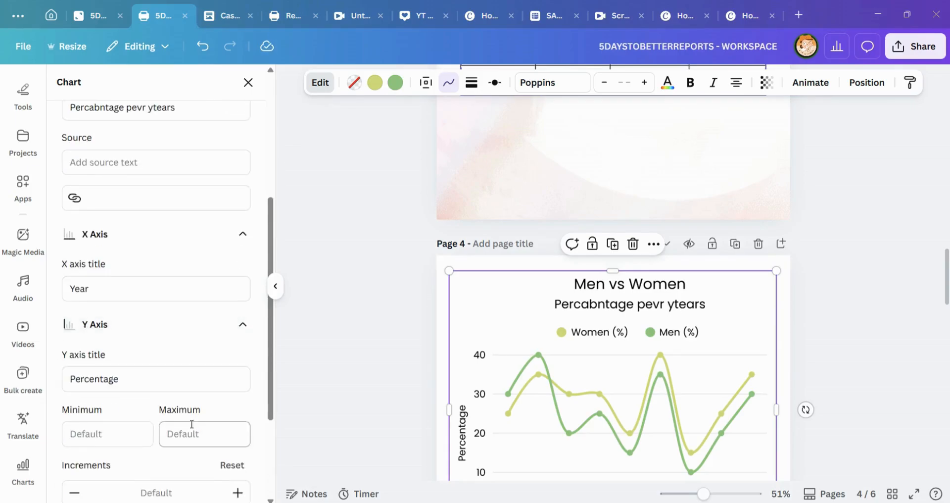
{"action": "scroll", "coordinate": [180, 377], "scroll_direction": "up", "scroll_amount": 5}
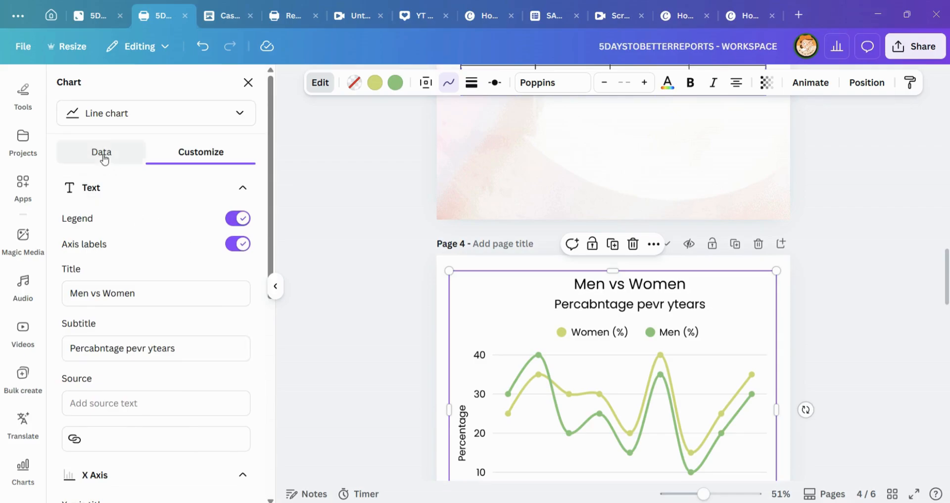
Step: Use the Reason column as the line chart's labels and deselect the chart
{"action": "left_click", "coordinate": [103, 156]}
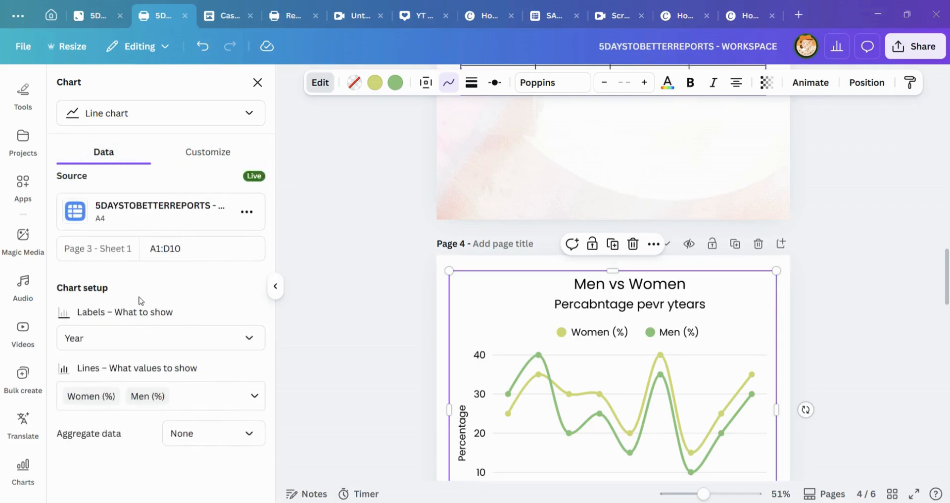
{"action": "scroll", "coordinate": [584, 271], "scroll_direction": "down", "scroll_amount": 2}
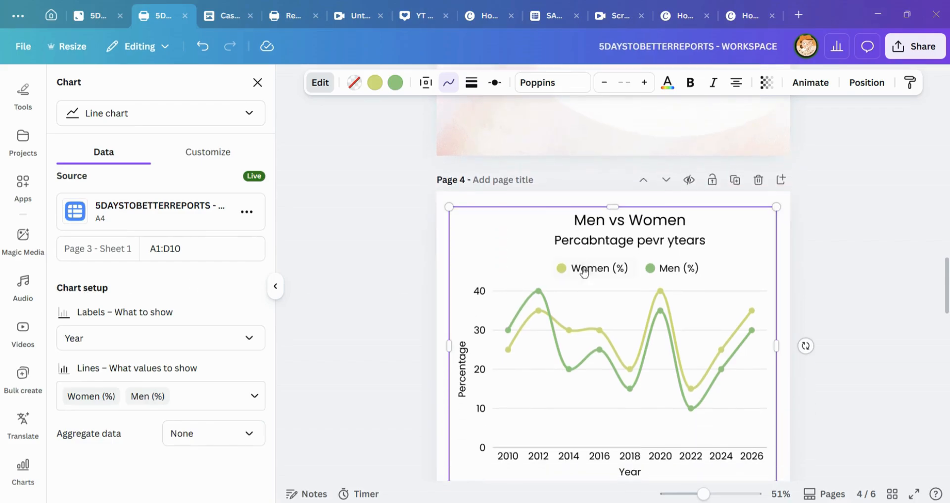
{"action": "left_click", "coordinate": [247, 339]}
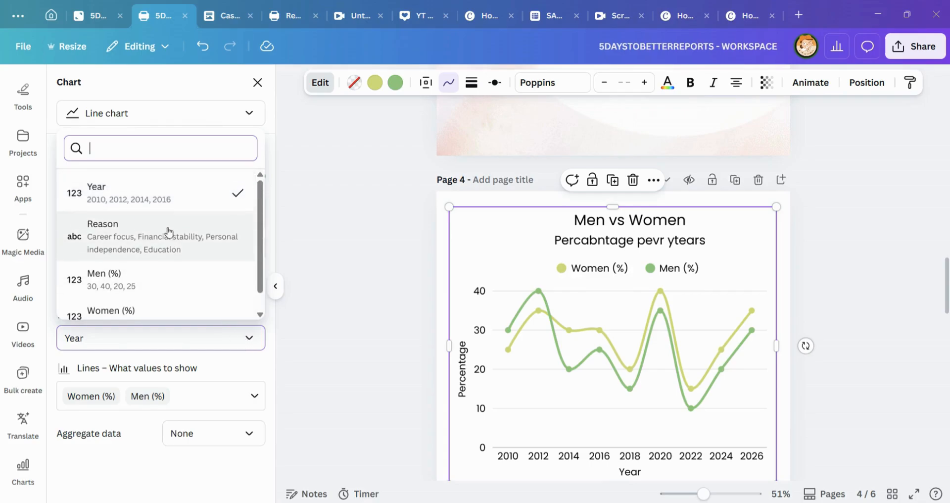
{"action": "left_click", "coordinate": [193, 239]}
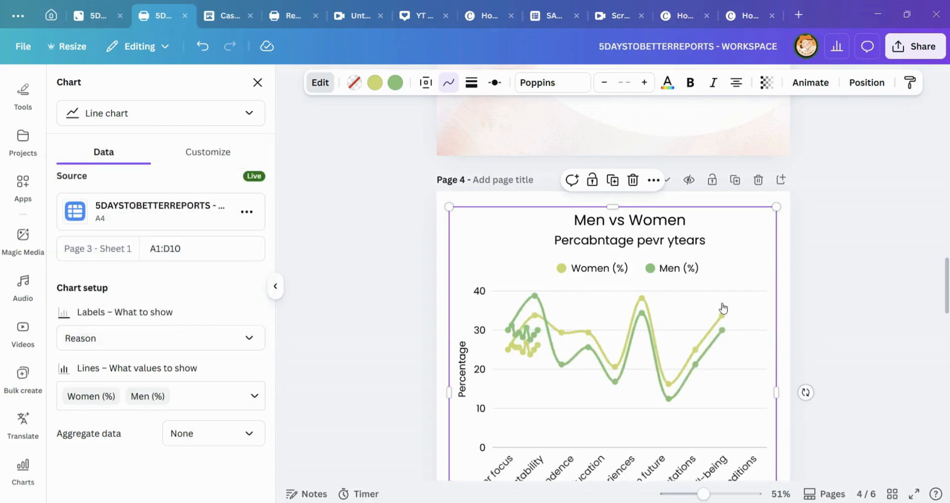
{"action": "scroll", "coordinate": [686, 400], "scroll_direction": "down", "scroll_amount": 4}
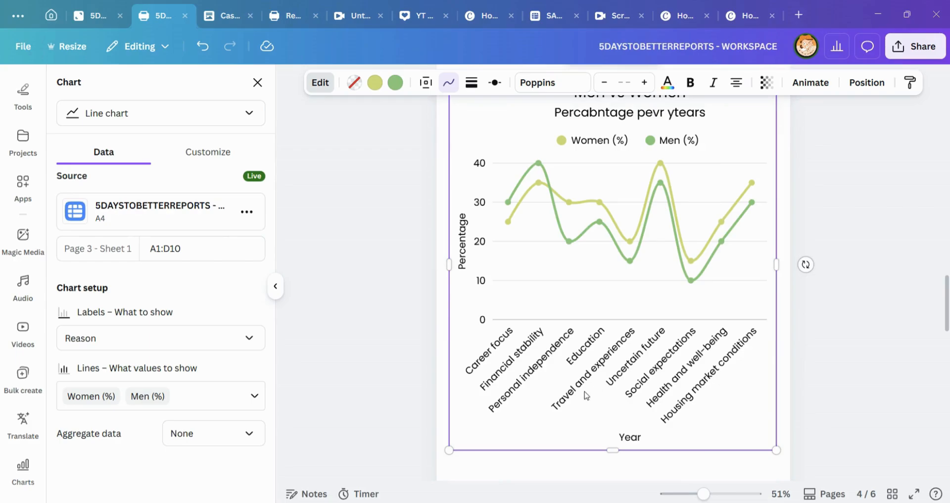
{"action": "mouse_move", "coordinate": [526, 215]}
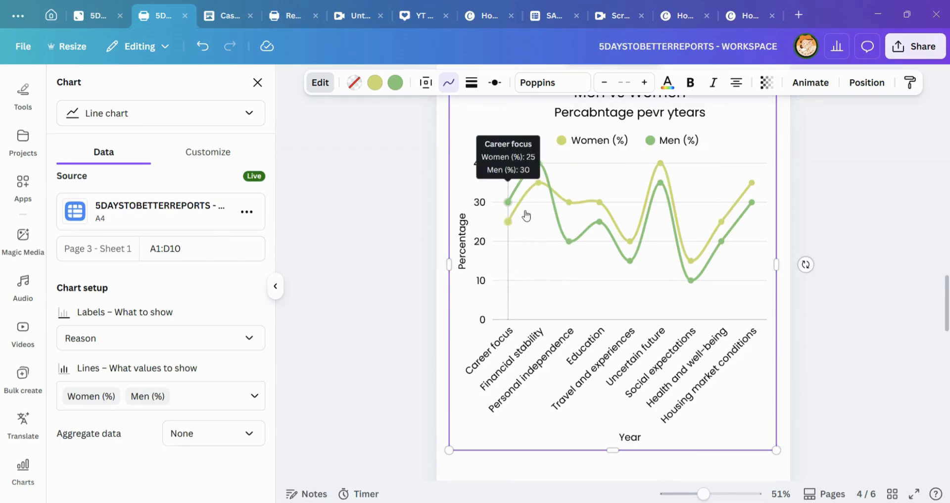
{"action": "left_click", "coordinate": [789, 218]}
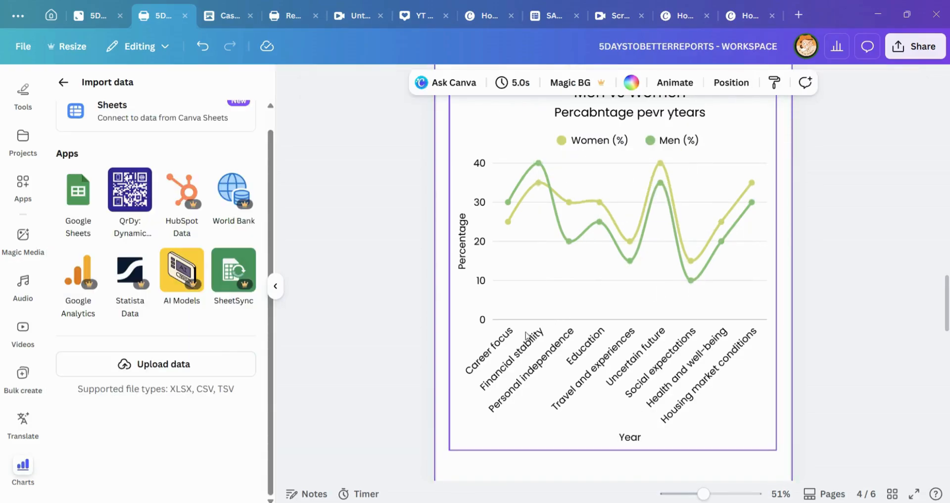
Step: Examine the line chart's title, reason labels and the men and women values at its data points
{"action": "scroll", "coordinate": [603, 144], "scroll_direction": "up", "scroll_amount": 3}
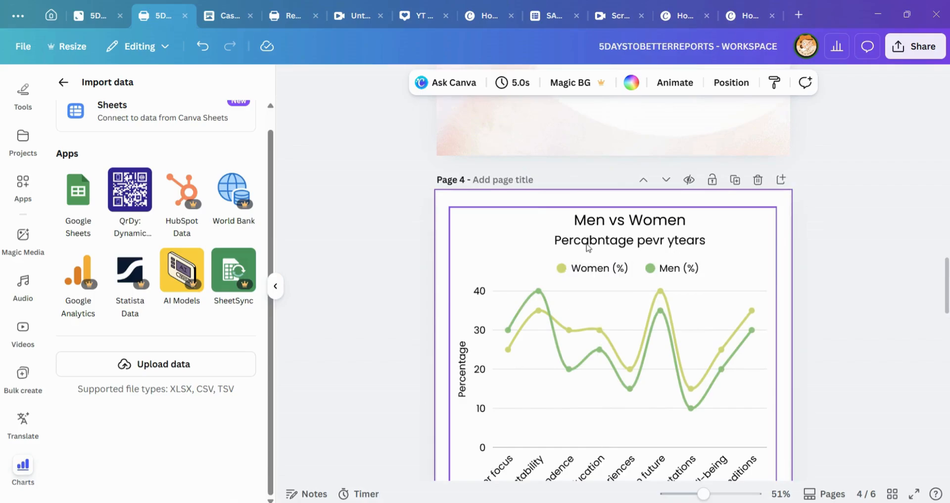
{"action": "scroll", "coordinate": [569, 274], "scroll_direction": "down", "scroll_amount": 4}
{"action": "scroll", "coordinate": [501, 230], "scroll_direction": "up", "scroll_amount": 3}
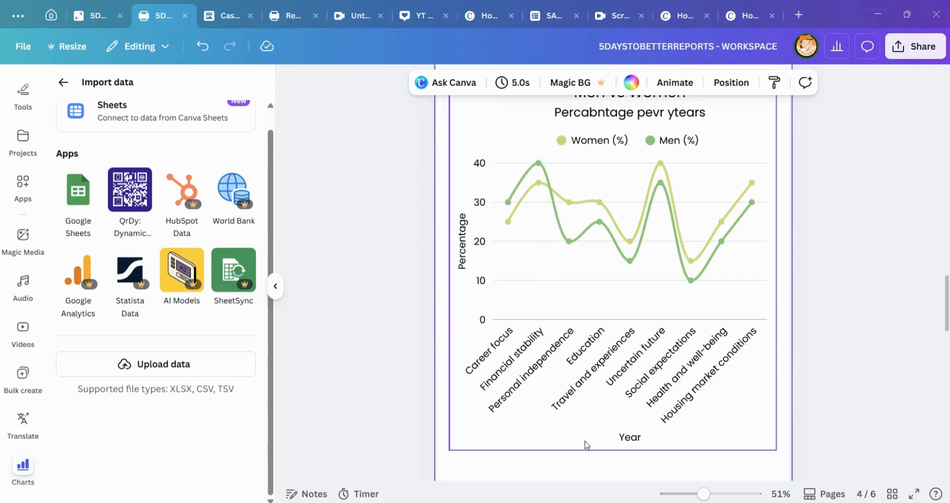
{"action": "mouse_move", "coordinate": [518, 210]}
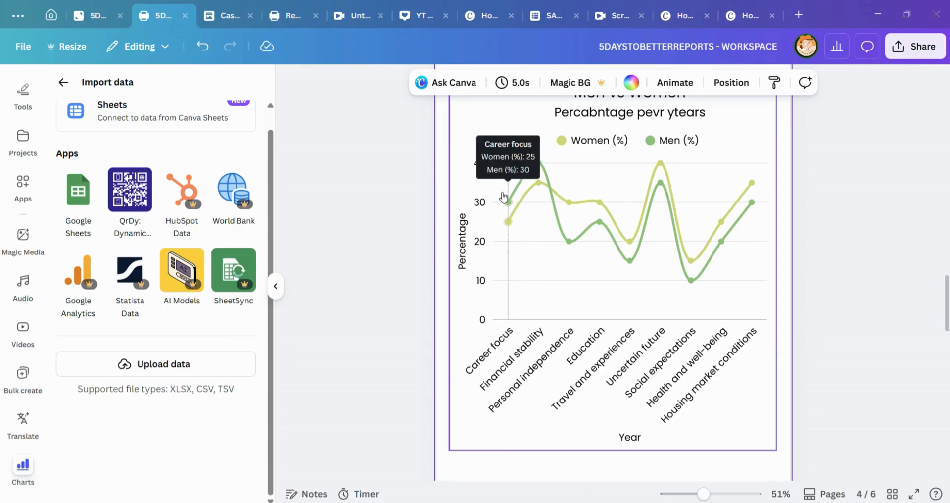
{"action": "scroll", "coordinate": [639, 261], "scroll_direction": "up", "scroll_amount": 3}
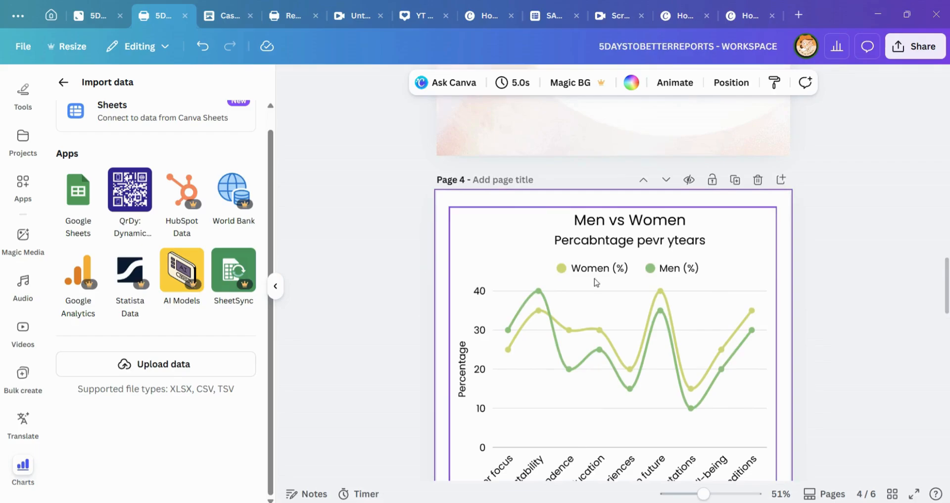
{"action": "scroll", "coordinate": [644, 371], "scroll_direction": "down", "scroll_amount": 3}
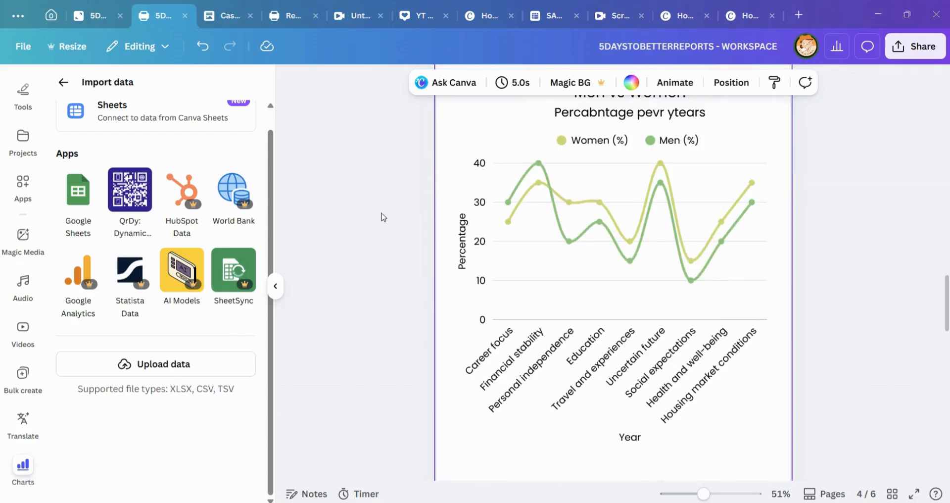
Step: Open the line chart's linked data source, examine its data range and the other available sheets and spreadsheets, and keep the existing connection
{"action": "left_click", "coordinate": [596, 265]}
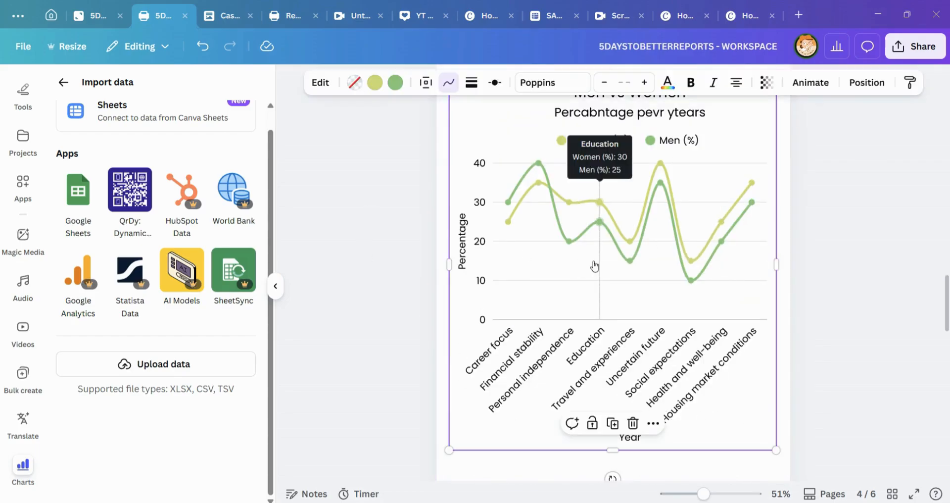
{"action": "left_click", "coordinate": [320, 83]}
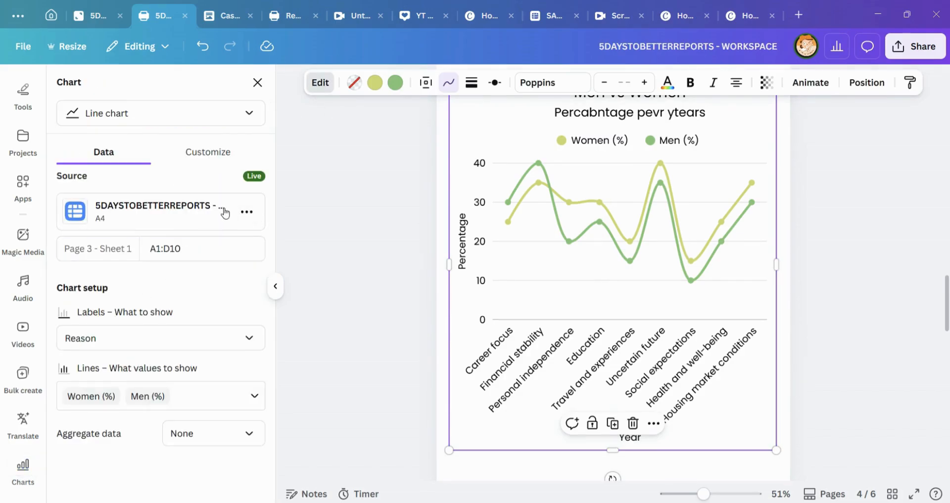
{"action": "left_click", "coordinate": [207, 203]}
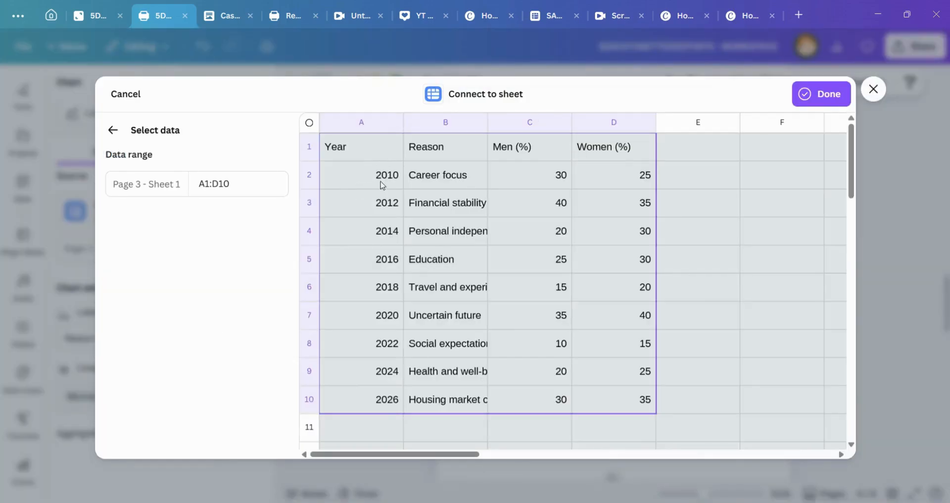
{"action": "left_click", "coordinate": [359, 188]}
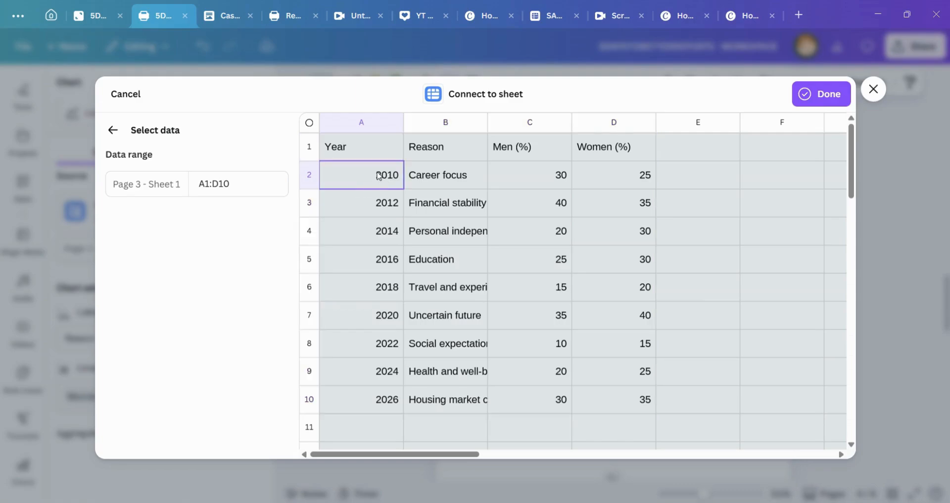
{"action": "left_click", "coordinate": [246, 173]}
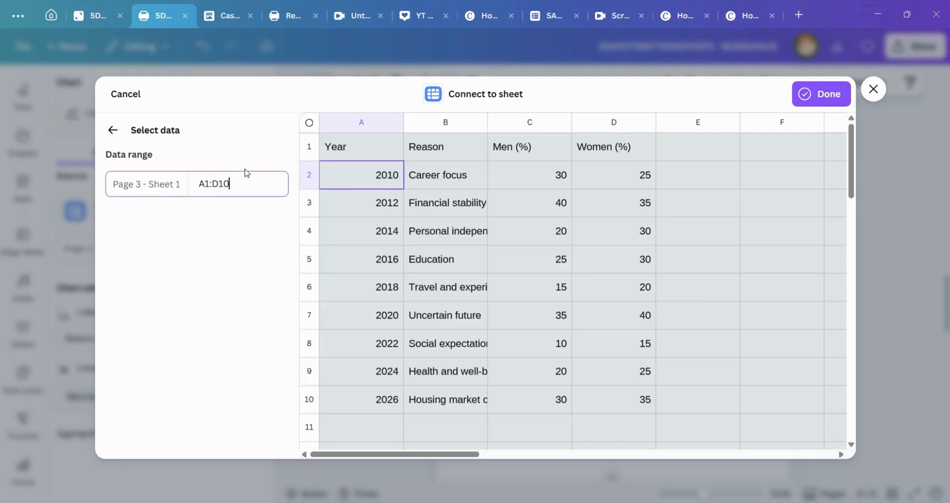
{"action": "left_click", "coordinate": [114, 128]}
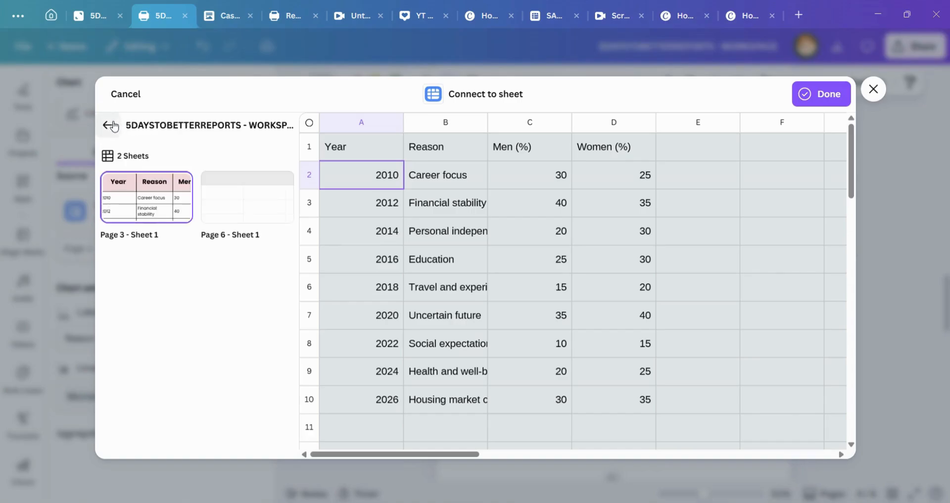
{"action": "left_click", "coordinate": [112, 126]}
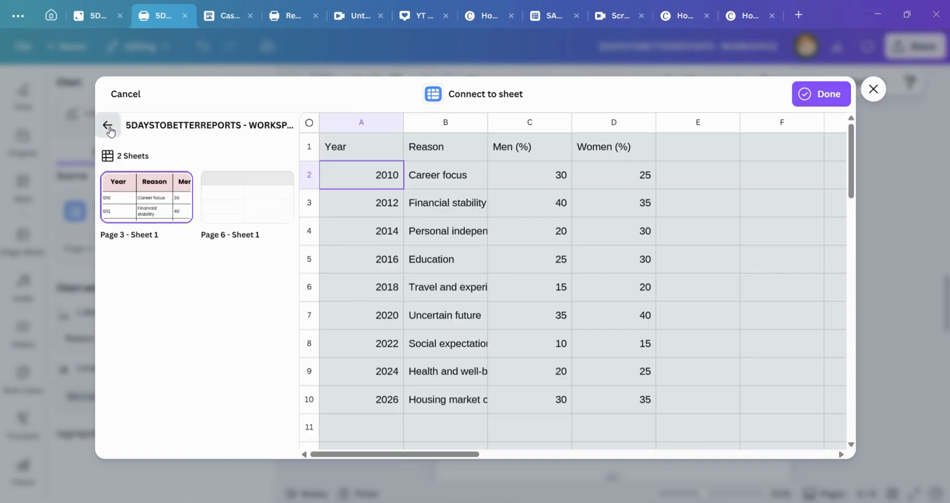
{"action": "left_click", "coordinate": [805, 105]}
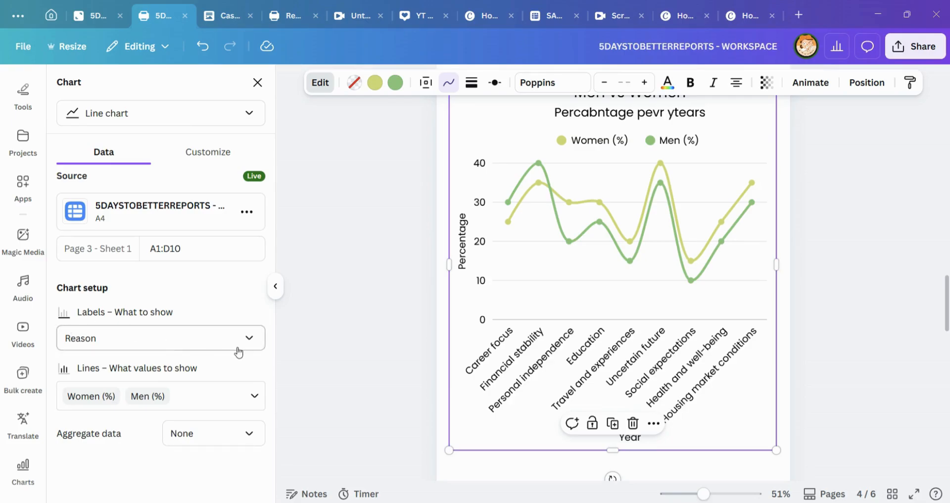
Step: Use the Year column as the line chart's labels
{"action": "left_click", "coordinate": [250, 338]}
{"action": "scroll", "coordinate": [203, 274], "scroll_direction": "down", "scroll_amount": 1}
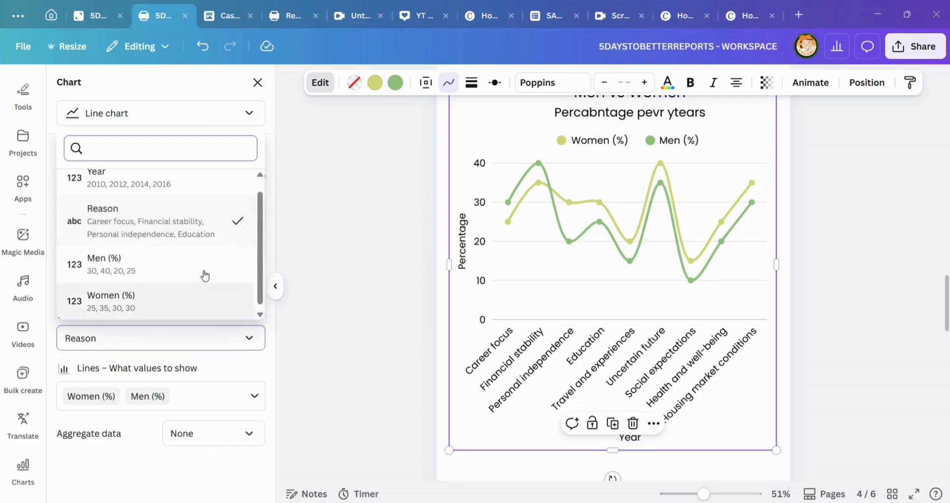
{"action": "scroll", "coordinate": [164, 226], "scroll_direction": "up", "scroll_amount": 1}
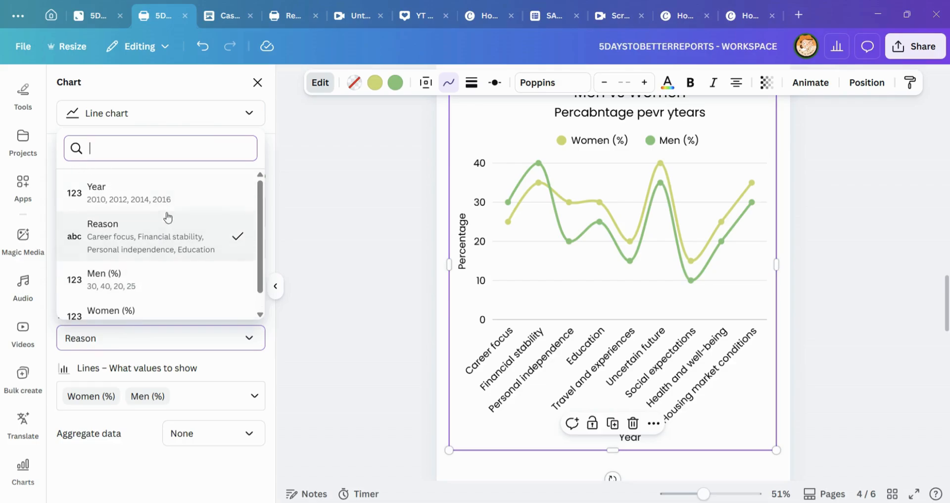
{"action": "left_click", "coordinate": [166, 207]}
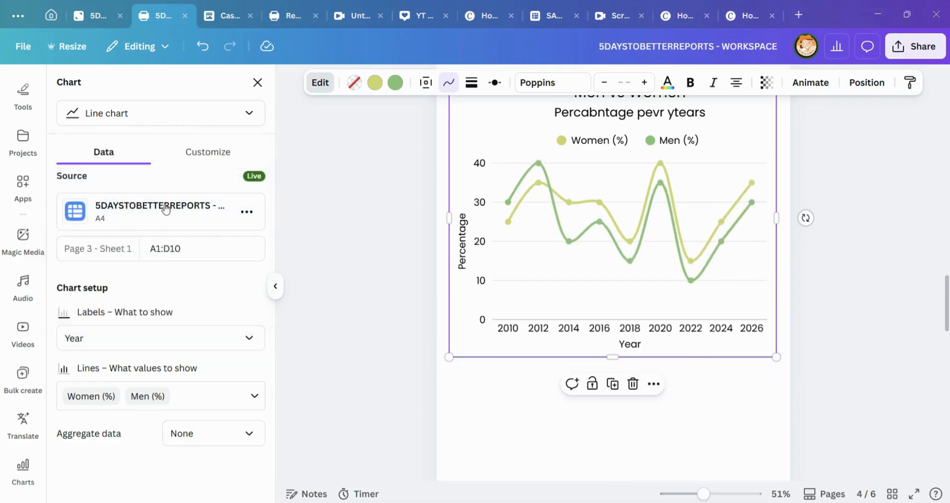
Step: Add Year to the line chart's plotted values, and remove and re-add the Men (%) and Women (%) columns
{"action": "left_click", "coordinate": [249, 401]}
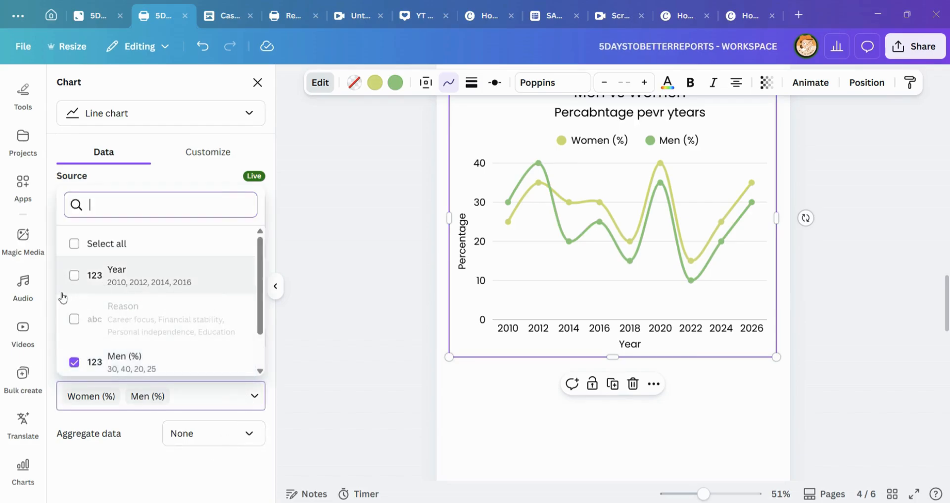
{"action": "left_click", "coordinate": [74, 276]}
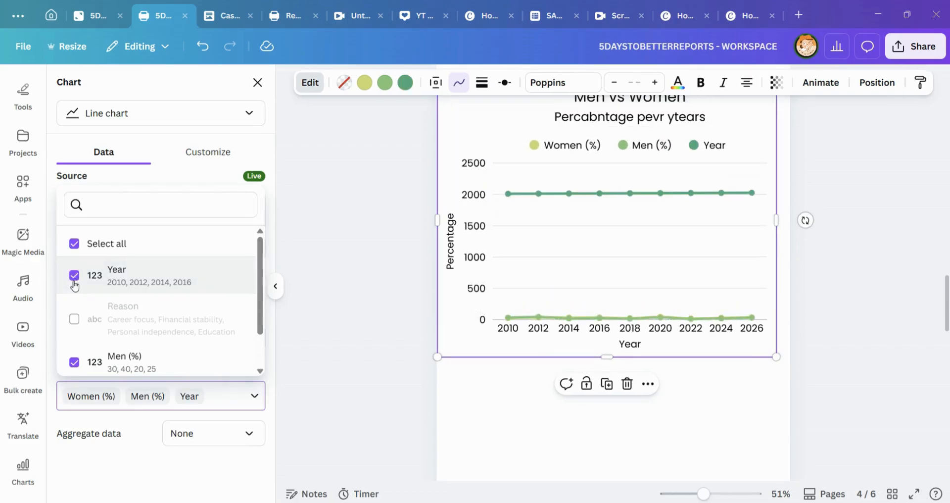
{"action": "scroll", "coordinate": [128, 317], "scroll_direction": "down", "scroll_amount": 2}
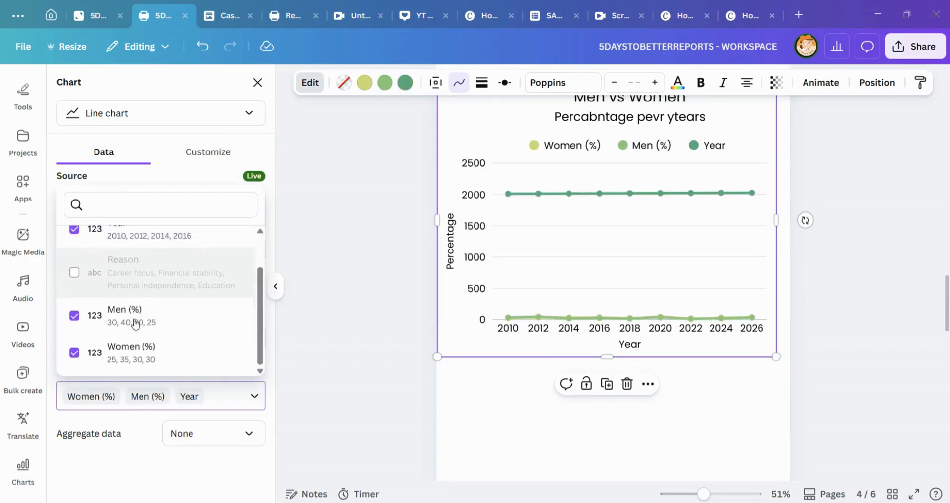
{"action": "left_click", "coordinate": [79, 320]}
{"action": "left_click", "coordinate": [83, 349]}
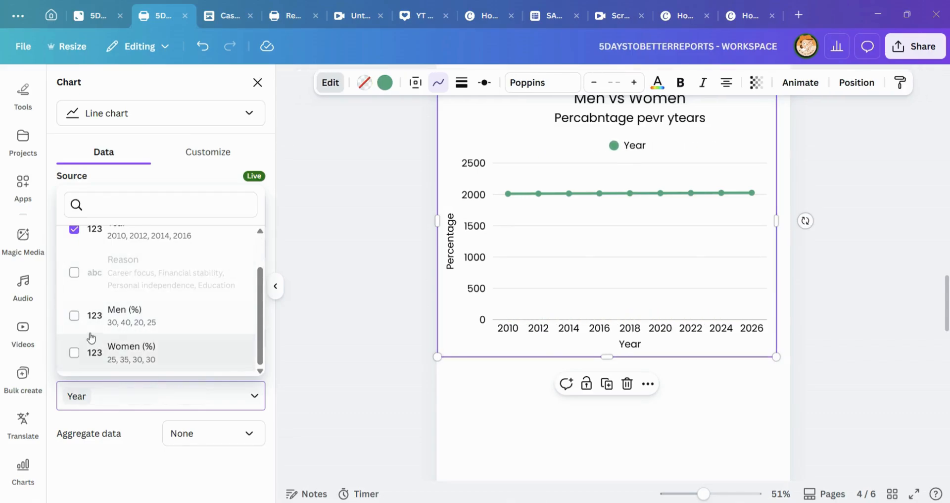
{"action": "left_click", "coordinate": [75, 315]}
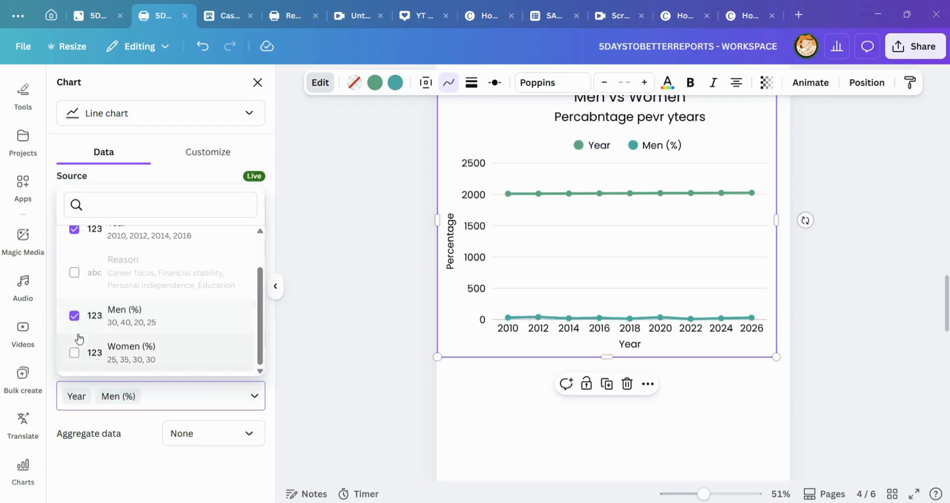
{"action": "left_click", "coordinate": [75, 348]}
Step: Try adding the Reason column to the line chart's plotted values and remove it again
{"action": "scroll", "coordinate": [127, 303], "scroll_direction": "up", "scroll_amount": 2}
{"action": "left_click", "coordinate": [124, 307]}
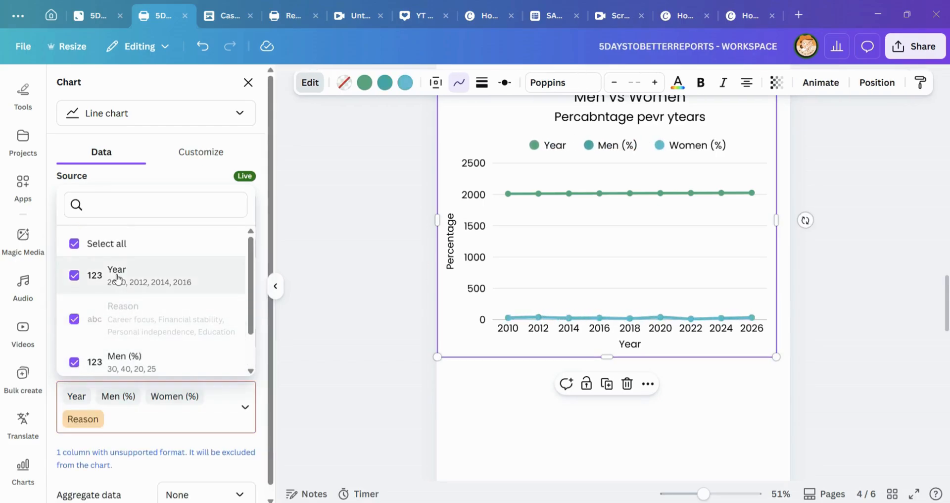
{"action": "scroll", "coordinate": [153, 319], "scroll_direction": "down", "scroll_amount": 1}
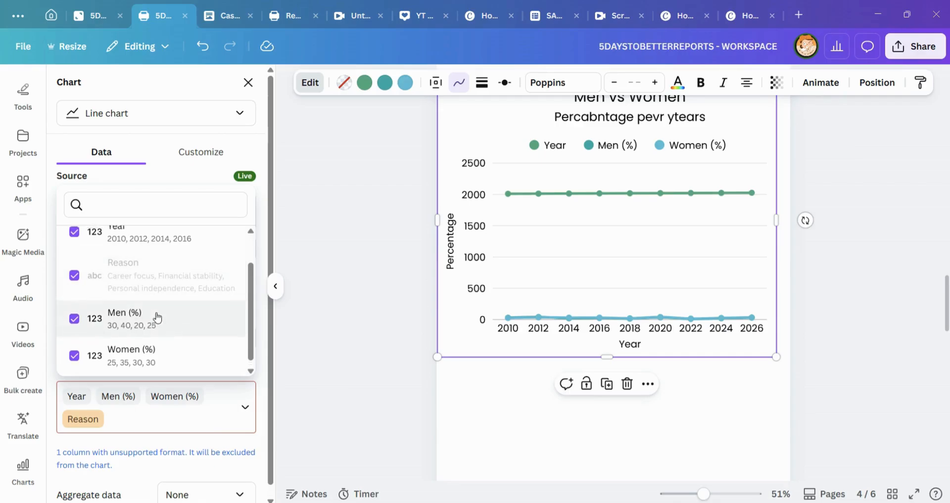
{"action": "scroll", "coordinate": [153, 312], "scroll_direction": "up", "scroll_amount": 2}
{"action": "scroll", "coordinate": [143, 301], "scroll_direction": "down", "scroll_amount": 2}
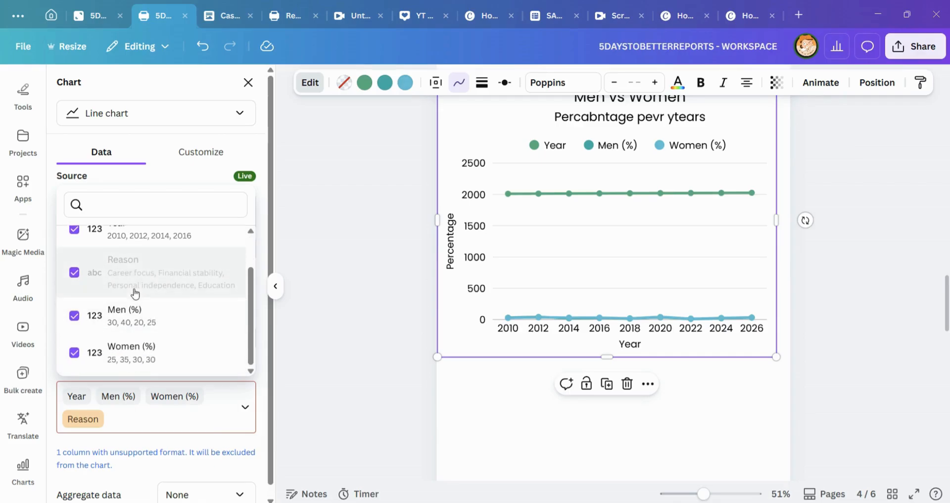
{"action": "left_click", "coordinate": [94, 281]}
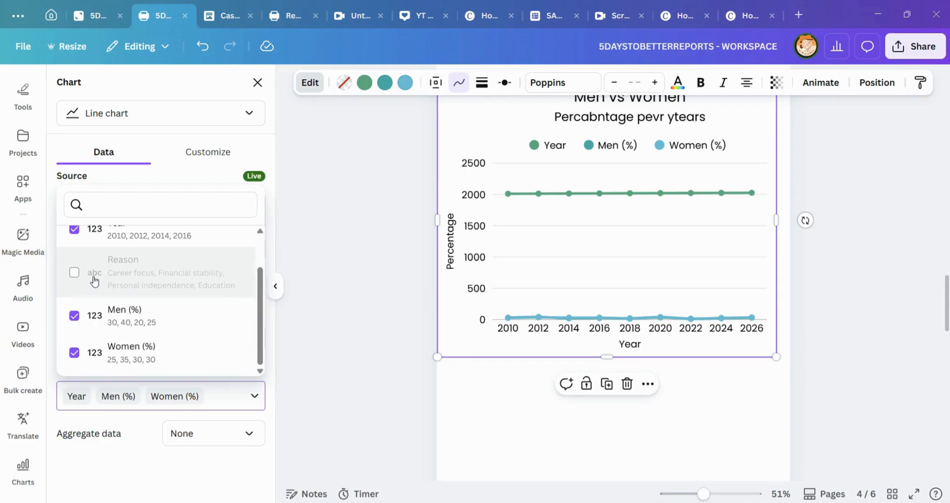
{"action": "scroll", "coordinate": [223, 243], "scroll_direction": "up", "scroll_amount": 1}
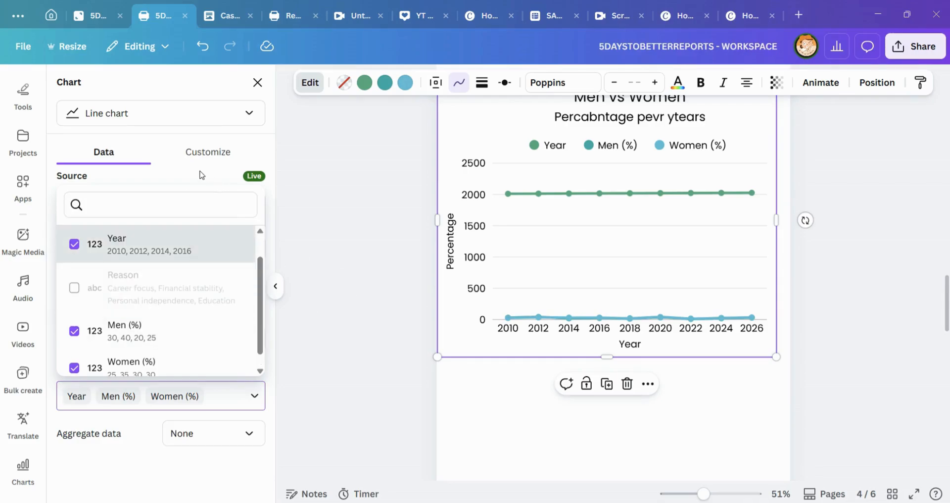
{"action": "left_click", "coordinate": [340, 165]}
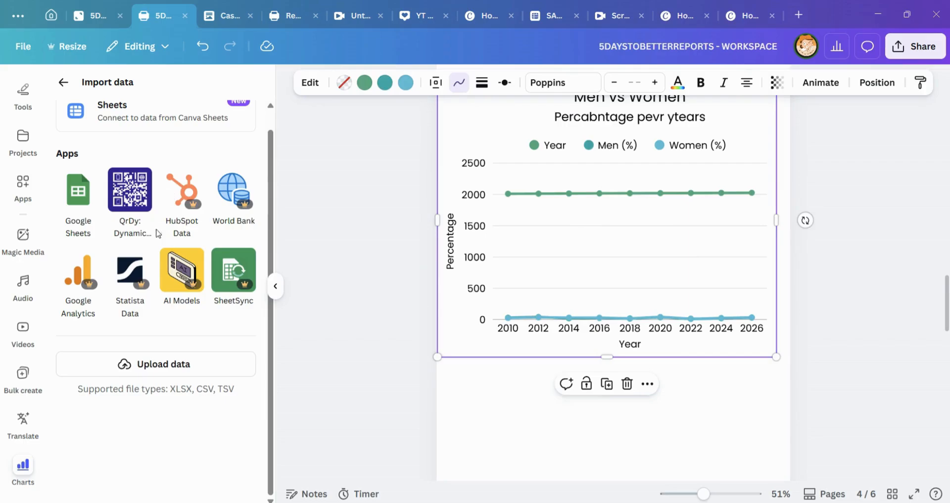
Step: Remove Year from the line chart's plotted values and deselect the chart
{"action": "left_click", "coordinate": [310, 82]}
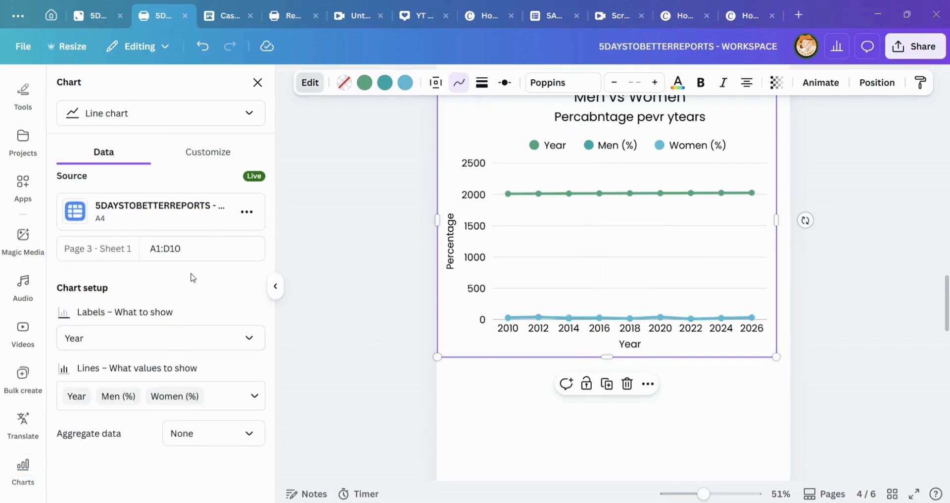
{"action": "left_click", "coordinate": [248, 405]}
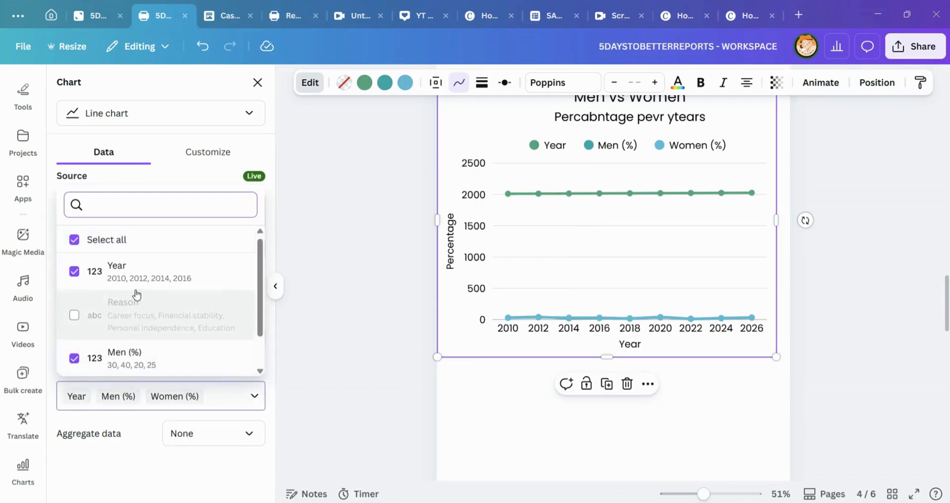
{"action": "left_click", "coordinate": [75, 276]}
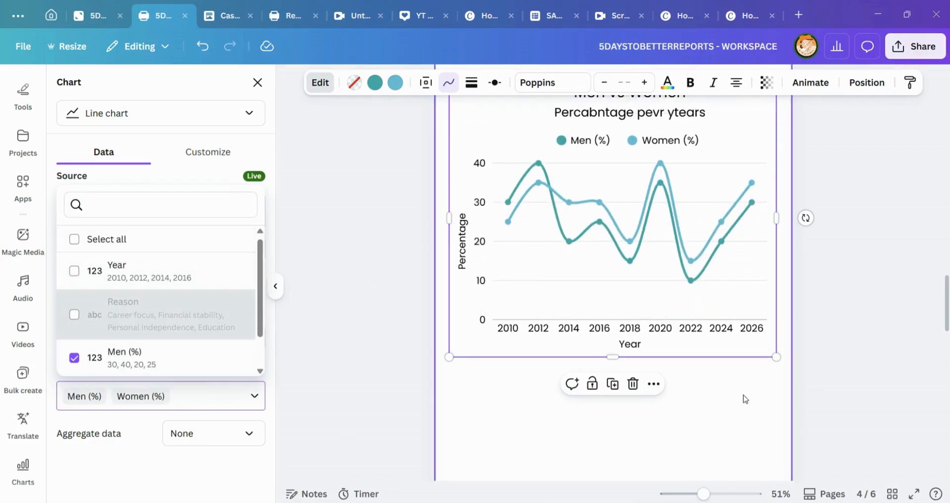
{"action": "mouse_move", "coordinate": [514, 202]}
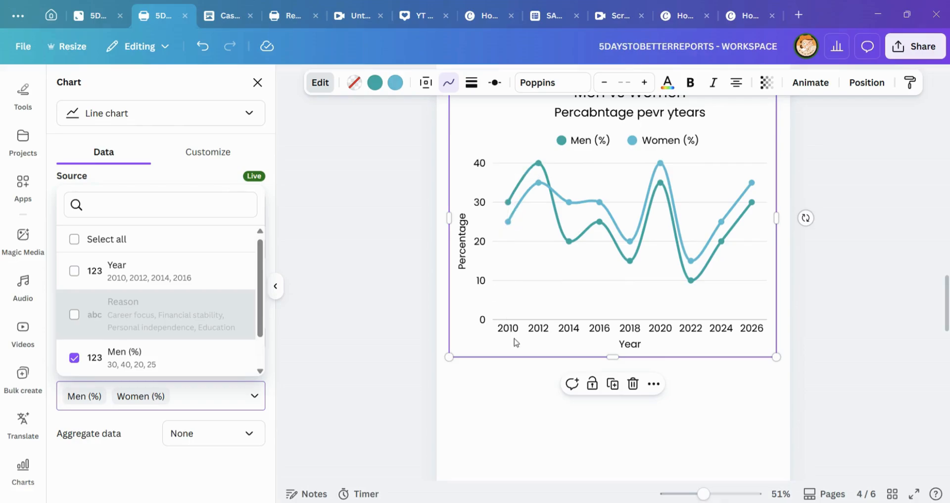
{"action": "left_click", "coordinate": [500, 393]}
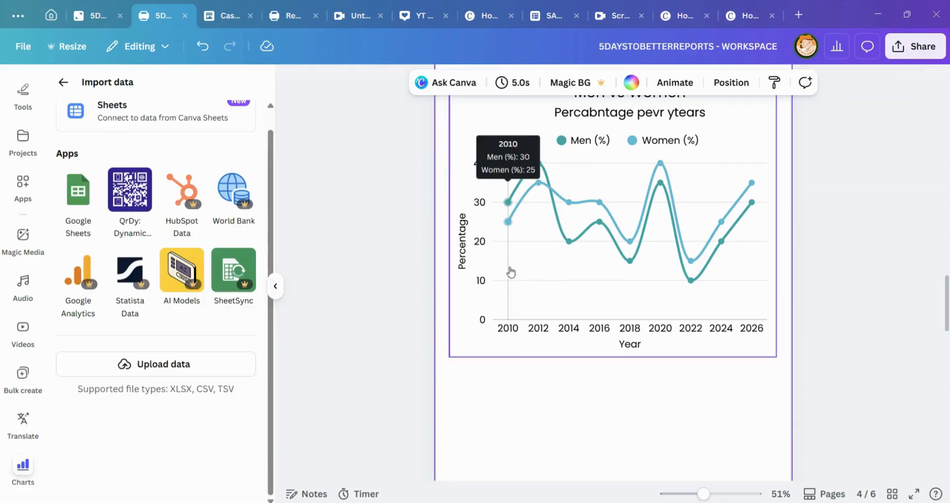
Step: Examine the men and women values at the line chart's 2010 data points
{"action": "left_click", "coordinate": [514, 310]}
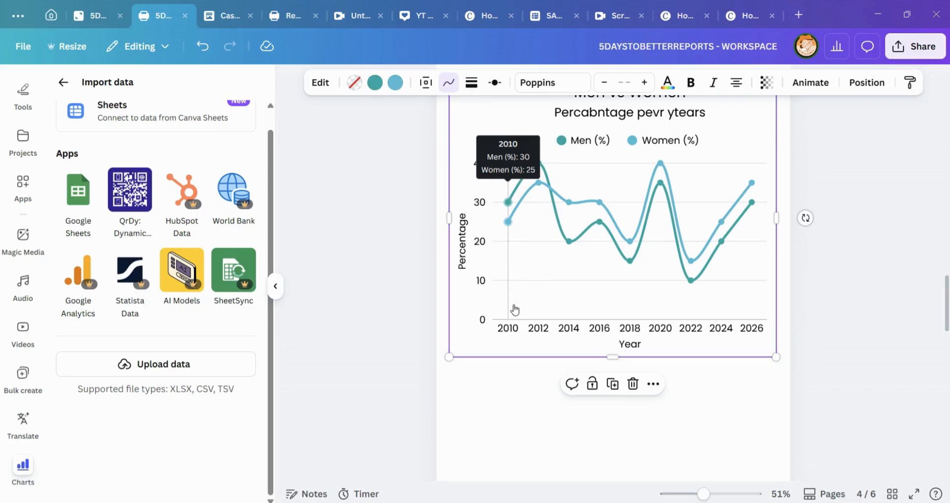
{"action": "left_click", "coordinate": [514, 374]}
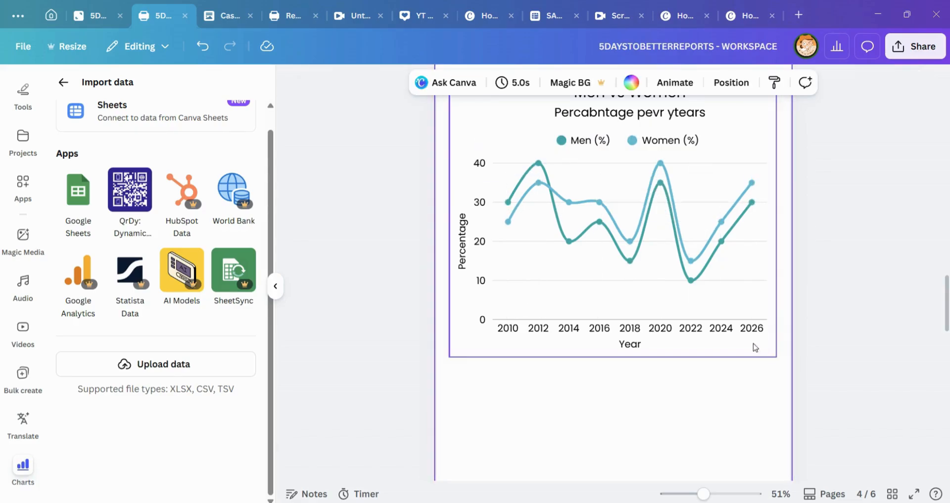
{"action": "scroll", "coordinate": [805, 226], "scroll_direction": "up", "scroll_amount": 1}
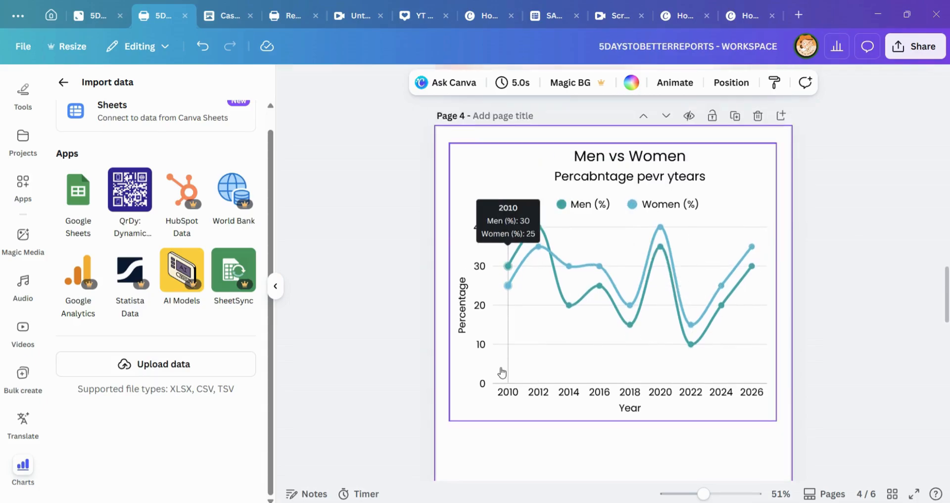
{"action": "mouse_move", "coordinate": [513, 292]}
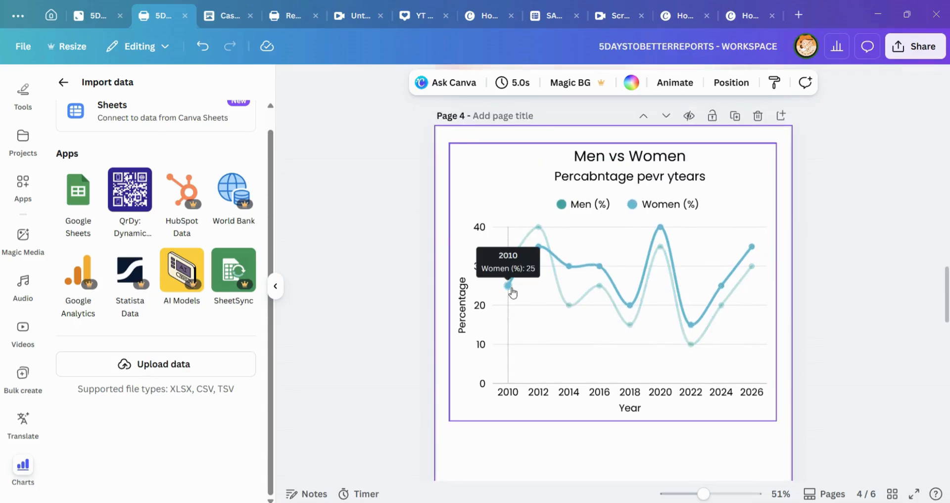
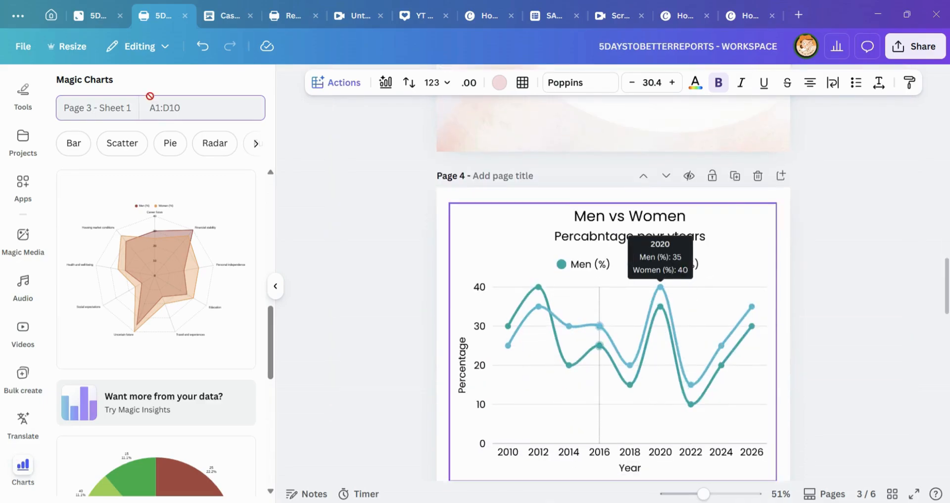
Step: Insert the suggested radar chart of Men (%) and Women (%) by reason onto page 5 from the Magic Charts suggestions
{"action": "scroll", "coordinate": [660, 287], "scroll_direction": "down", "scroll_amount": 4}
{"action": "scroll", "coordinate": [188, 327], "scroll_direction": "down", "scroll_amount": 4}
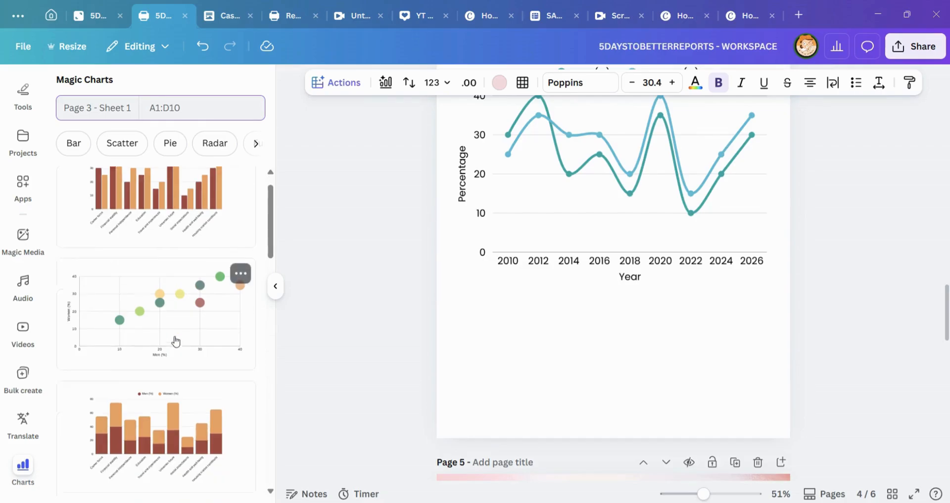
{"action": "scroll", "coordinate": [181, 354], "scroll_direction": "down", "scroll_amount": 6}
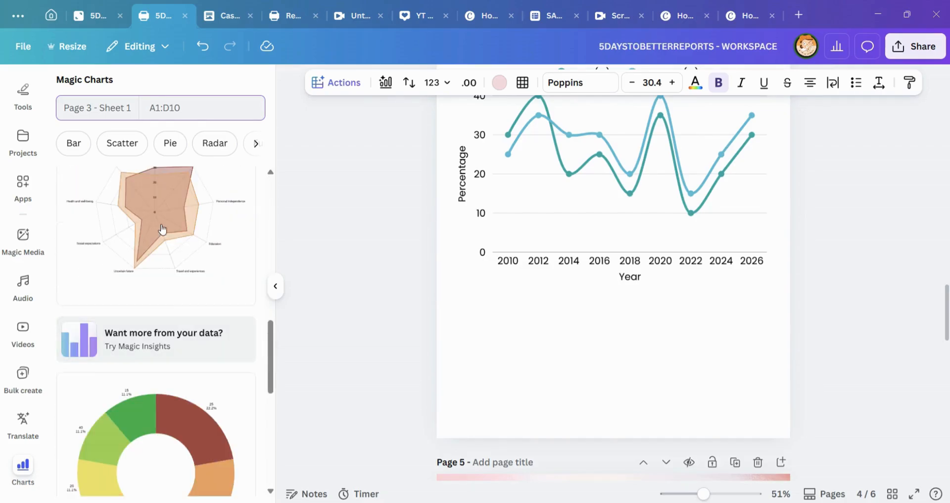
{"action": "scroll", "coordinate": [616, 286], "scroll_direction": "down", "scroll_amount": 7}
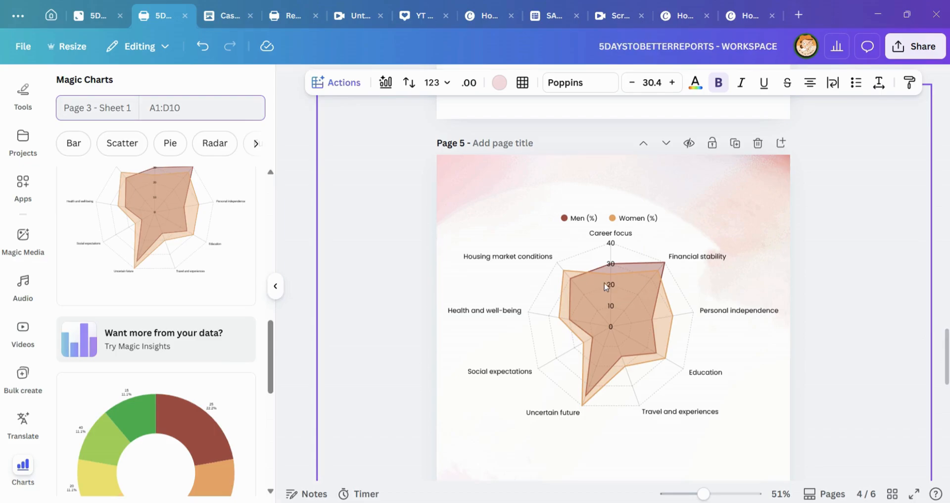
{"action": "scroll", "coordinate": [606, 287], "scroll_direction": "down", "scroll_amount": 3}
{"action": "scroll", "coordinate": [216, 292], "scroll_direction": "down", "scroll_amount": 8}
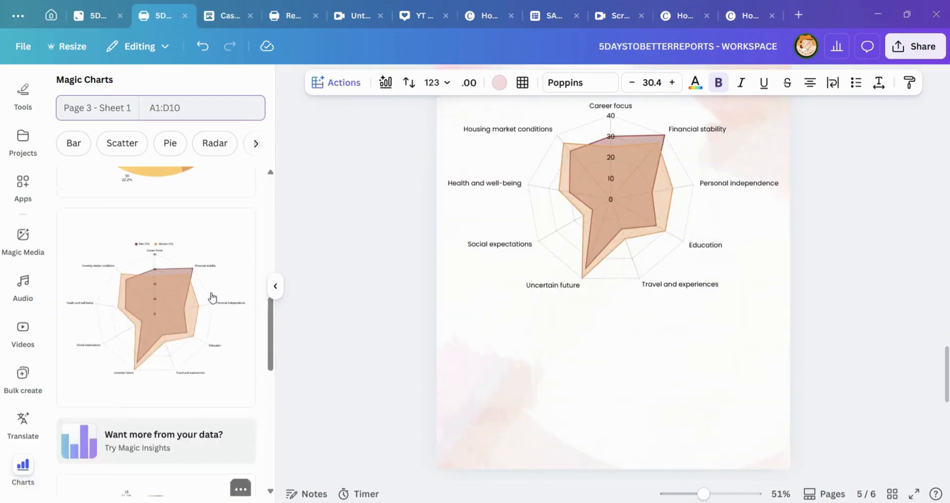
{"action": "left_click", "coordinate": [165, 359]}
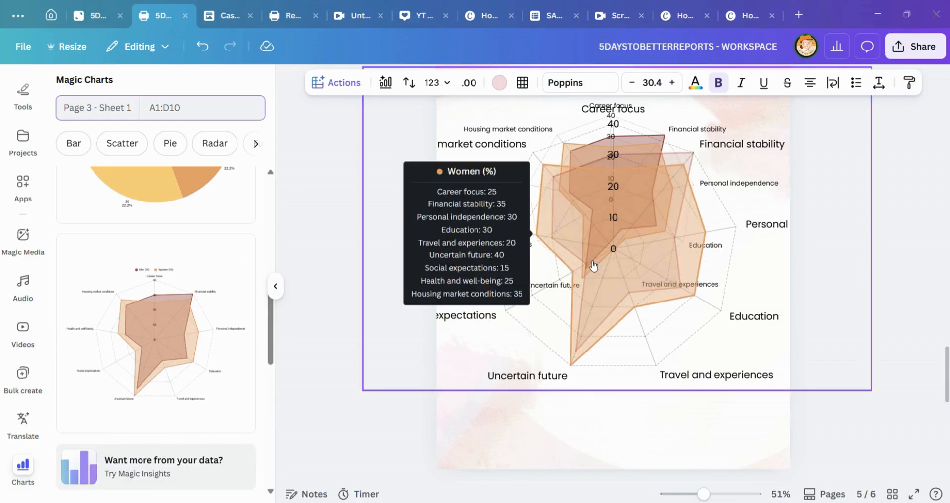
{"action": "scroll", "coordinate": [733, 313], "scroll_direction": "down", "scroll_amount": 8}
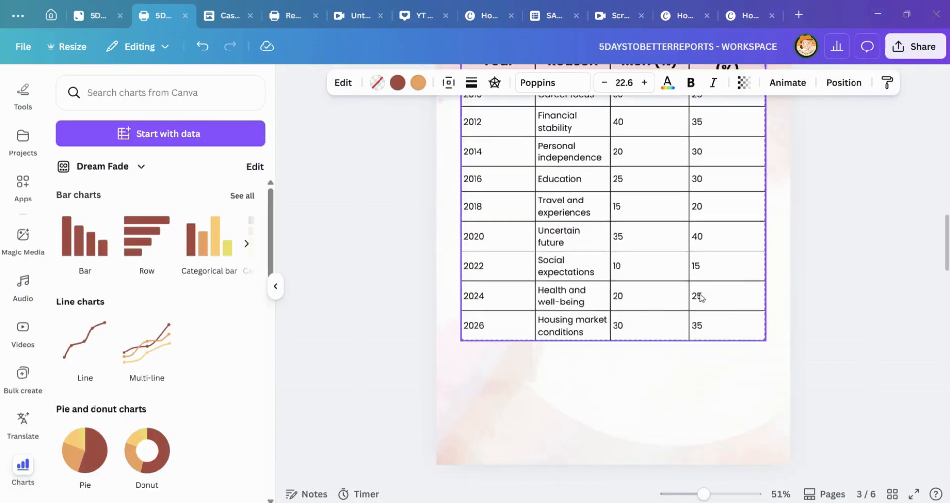
{"action": "scroll", "coordinate": [553, 134], "scroll_direction": "up", "scroll_amount": 4}
{"action": "scroll", "coordinate": [594, 159], "scroll_direction": "down", "scroll_amount": 9}
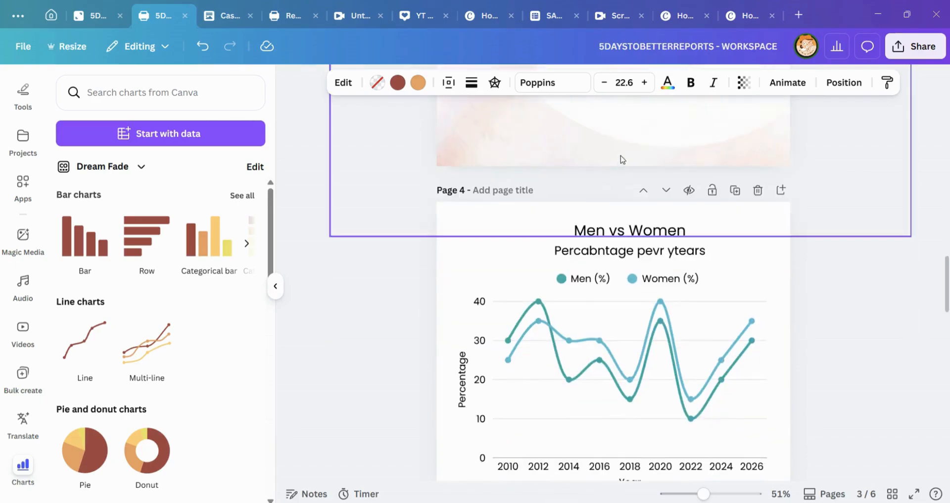
{"action": "scroll", "coordinate": [812, 174], "scroll_direction": "down", "scroll_amount": 6}
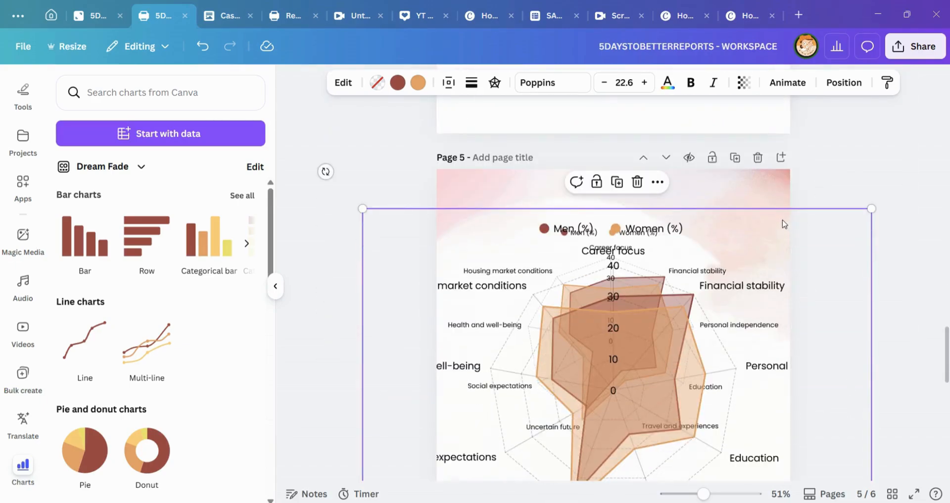
Step: Move the duplicate radar chart below the existing one on page 5 and delete it
{"action": "left_click_drag", "start_coordinate": [766, 372], "coordinate": [744, 500]}
{"action": "scroll", "coordinate": [787, 308], "scroll_direction": "down", "scroll_amount": 2}
{"action": "left_click_drag", "start_coordinate": [770, 354], "coordinate": [752, 454]}
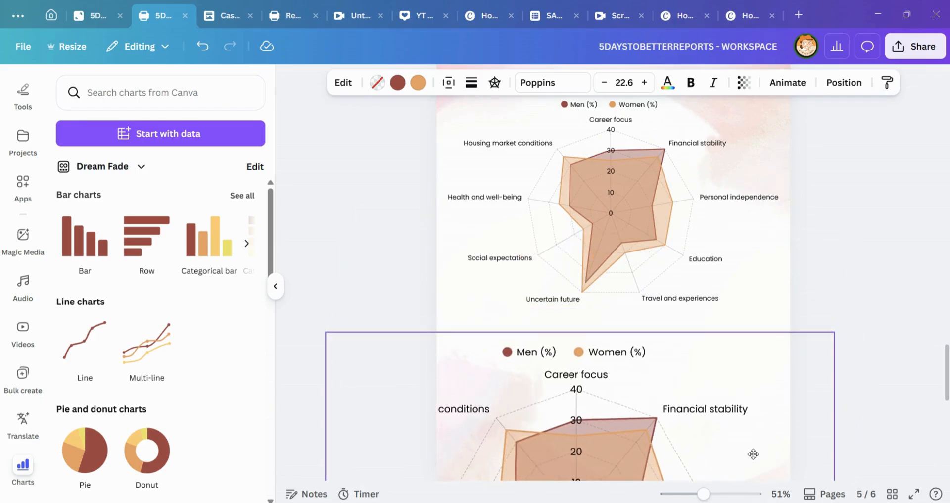
{"action": "scroll", "coordinate": [622, 181], "scroll_direction": "up", "scroll_amount": 1}
{"action": "scroll", "coordinate": [760, 318], "scroll_direction": "down", "scroll_amount": 2}
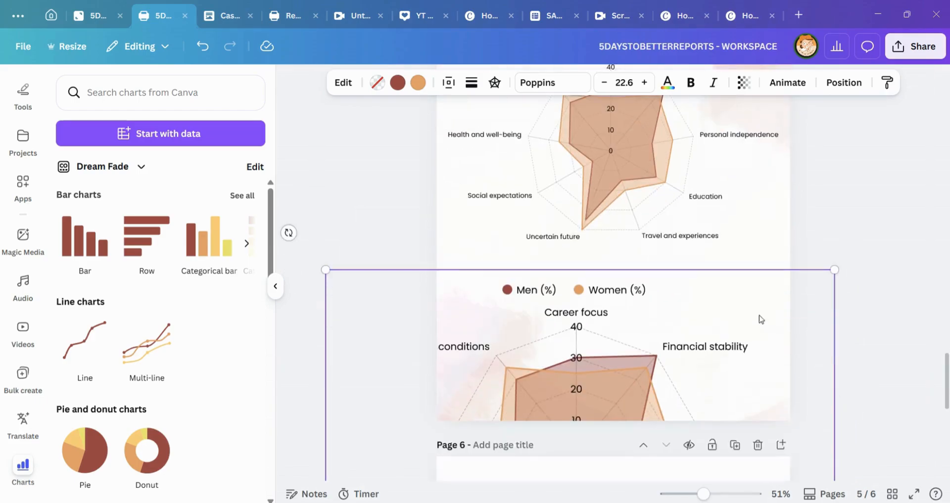
{"action": "left_click", "coordinate": [601, 242]}
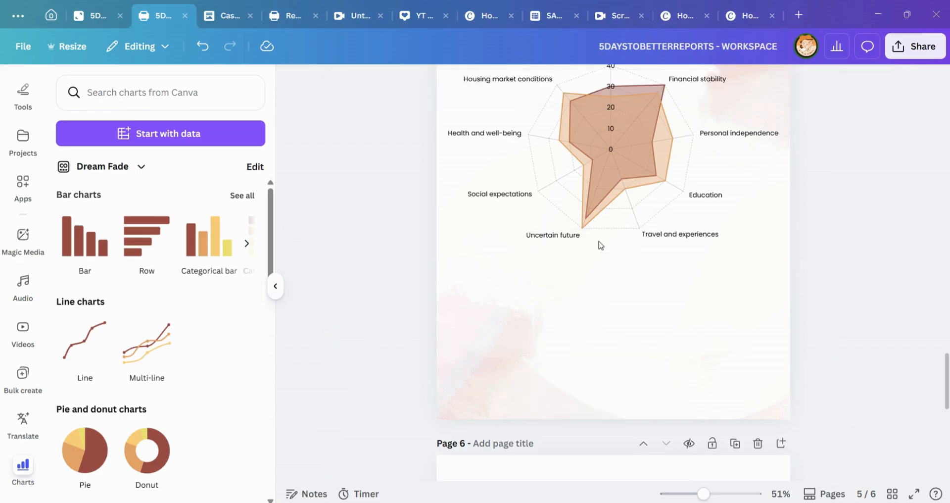
Step: Examine the radar chart on page 5 and compare it with the line chart on page 4
{"action": "scroll", "coordinate": [623, 240], "scroll_direction": "up", "scroll_amount": 2}
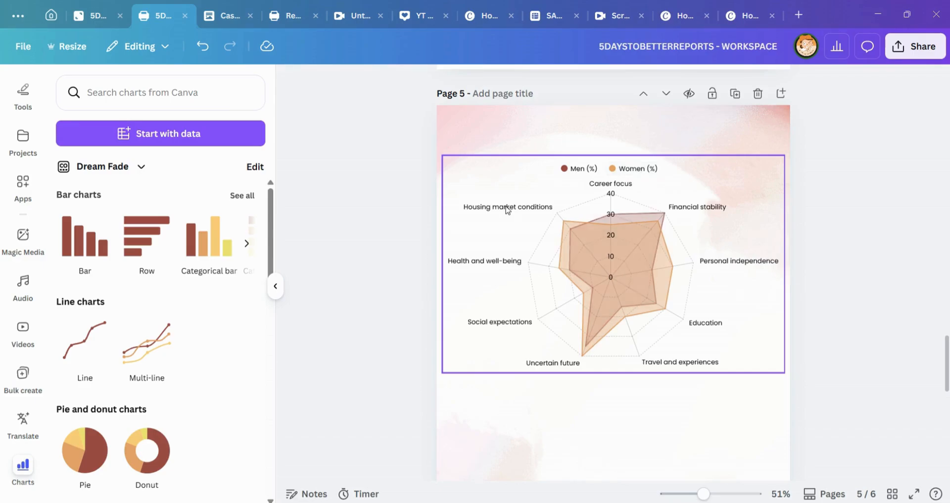
{"action": "mouse_move", "coordinate": [605, 315]}
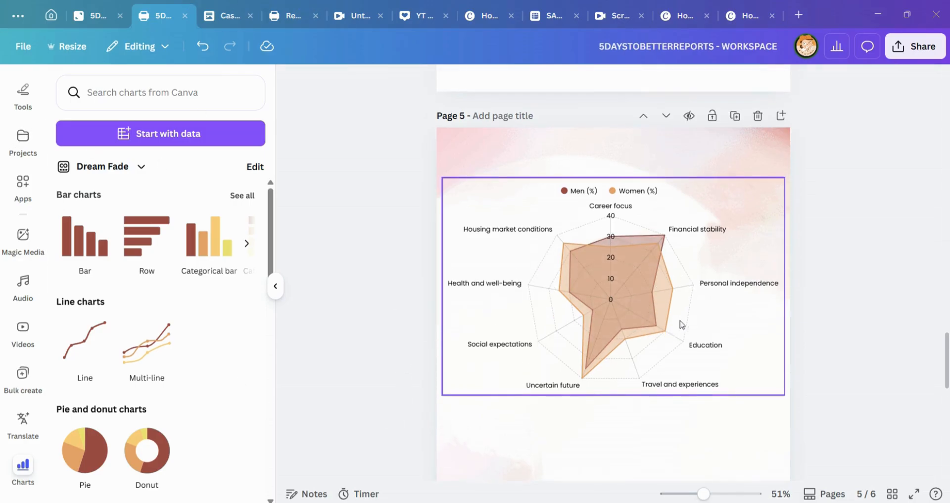
{"action": "scroll", "coordinate": [681, 325], "scroll_direction": "up", "scroll_amount": 2}
{"action": "left_click", "coordinate": [699, 198]}
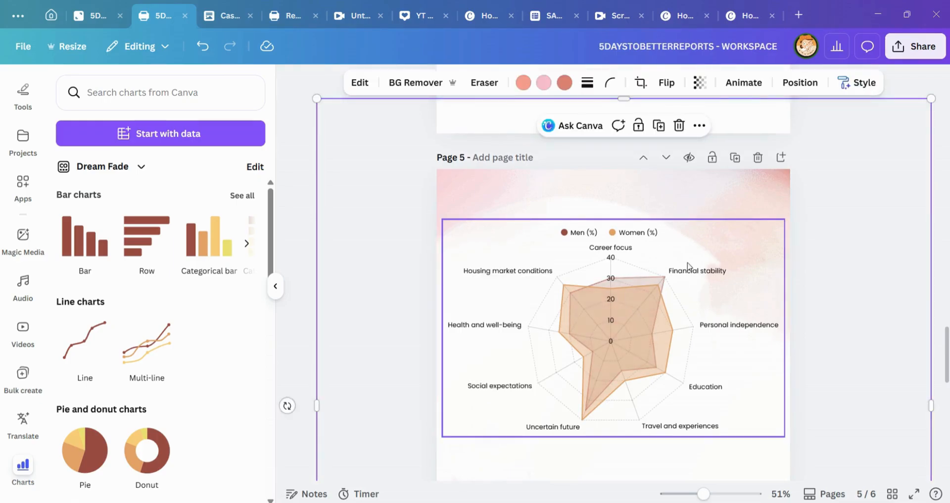
{"action": "scroll", "coordinate": [732, 218], "scroll_direction": "up", "scroll_amount": 6}
{"action": "scroll", "coordinate": [696, 196], "scroll_direction": "up", "scroll_amount": 1}
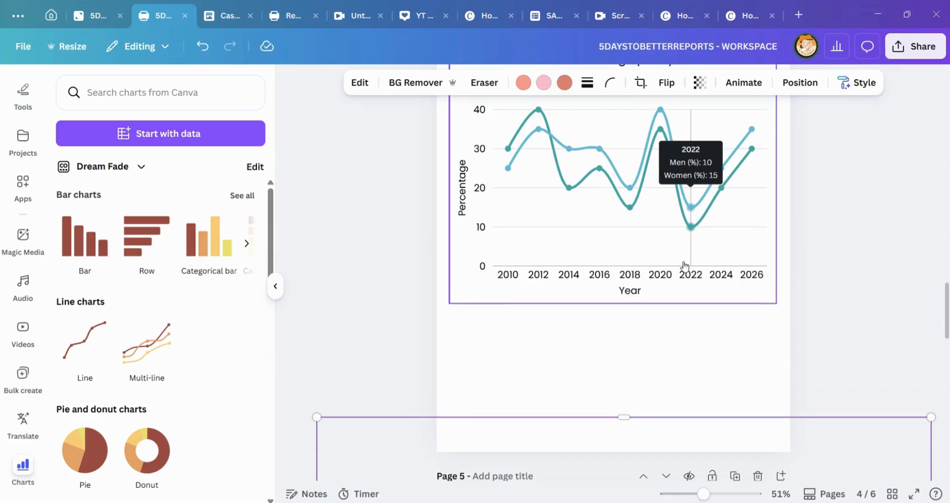
{"action": "scroll", "coordinate": [688, 277], "scroll_direction": "down", "scroll_amount": 10}
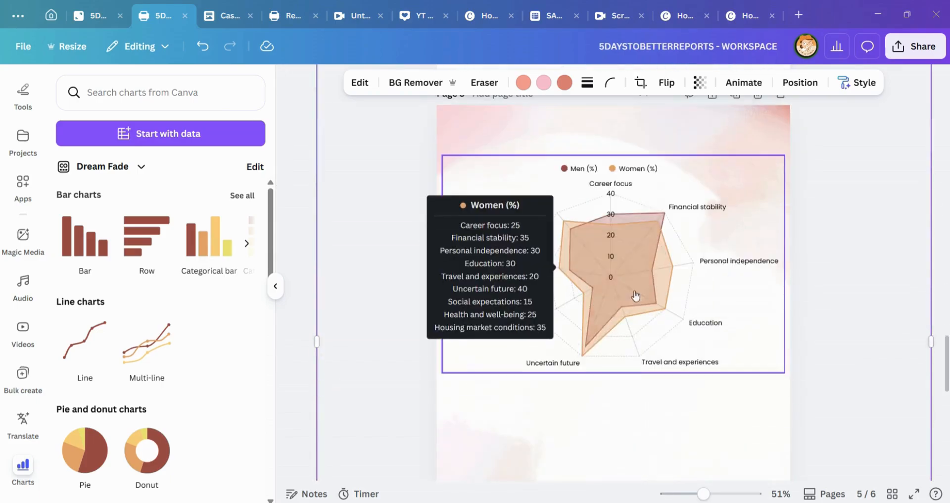
{"action": "scroll", "coordinate": [651, 324], "scroll_direction": "down", "scroll_amount": 6}
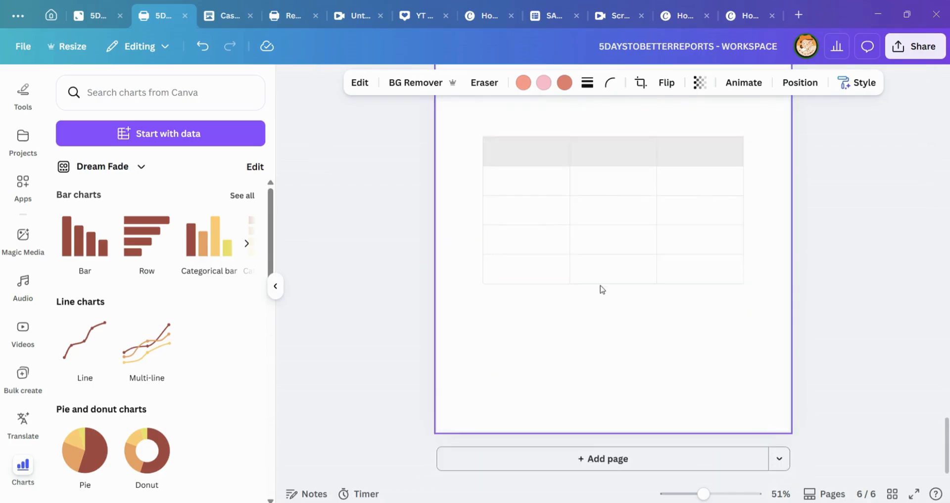
Step: Delete the empty sheet from page 6
{"action": "scroll", "coordinate": [584, 290], "scroll_direction": "up", "scroll_amount": 4}
{"action": "left_click", "coordinate": [490, 371]}
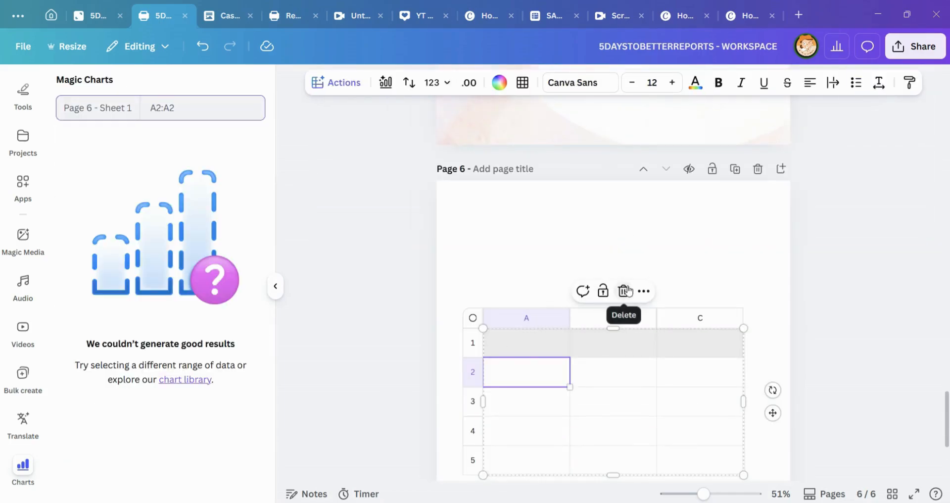
{"action": "left_click", "coordinate": [625, 291]}
{"action": "left_click", "coordinate": [630, 324]}
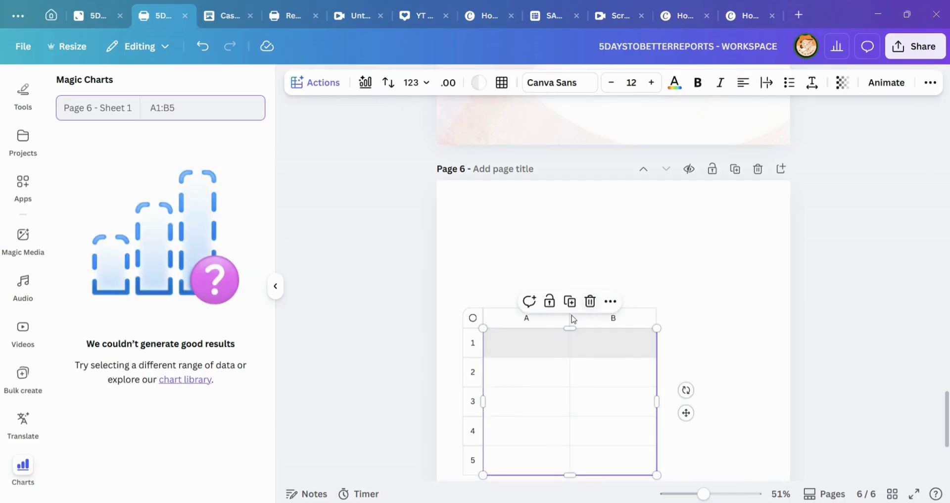
{"action": "left_click", "coordinate": [591, 301]}
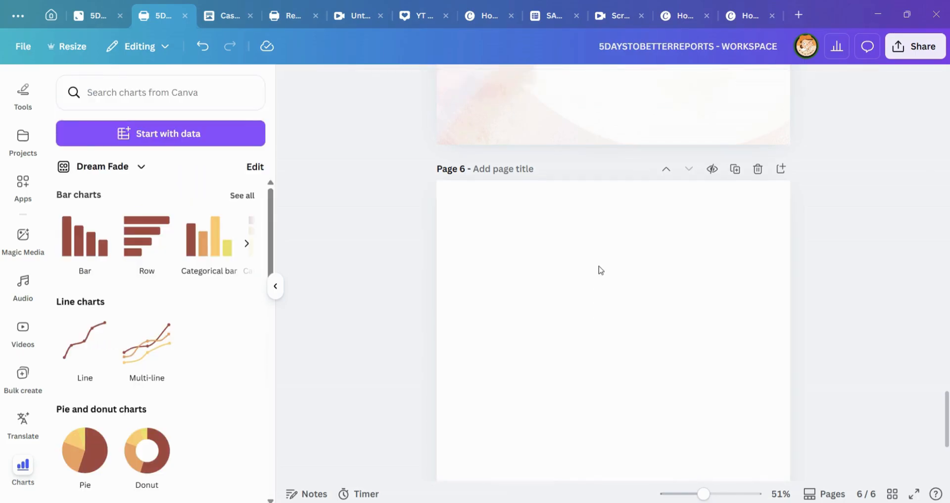
Step: Look at the Case Study Report doc and the whiteboard outline, and return to the workspace design
{"action": "scroll", "coordinate": [601, 270], "scroll_direction": "up", "scroll_amount": 5}
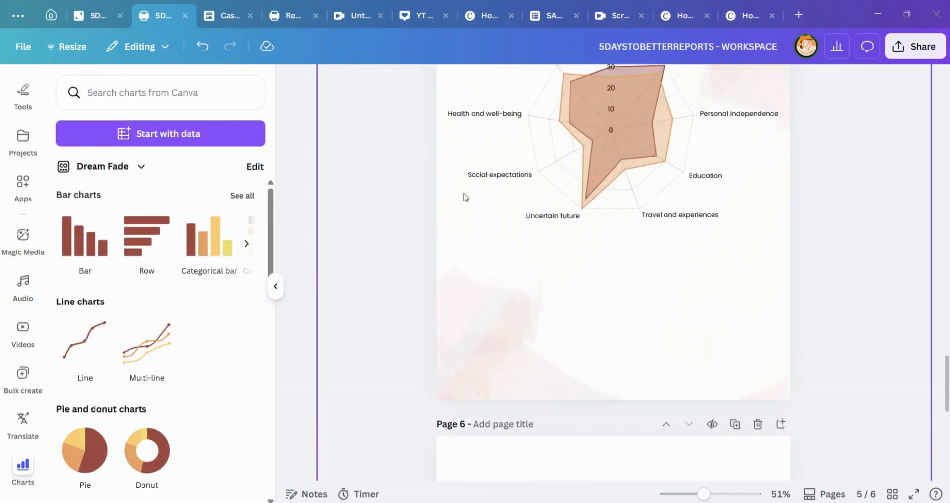
{"action": "left_click", "coordinate": [215, 19]}
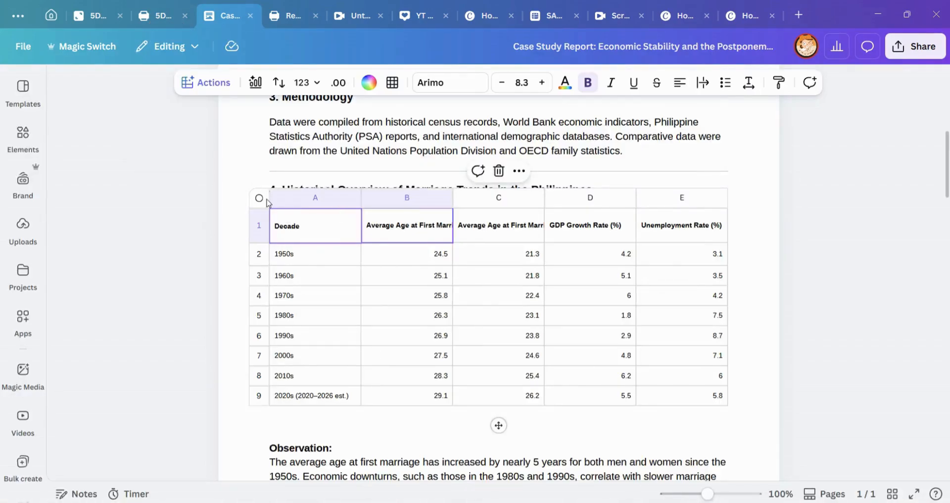
{"action": "left_click", "coordinate": [124, 10]}
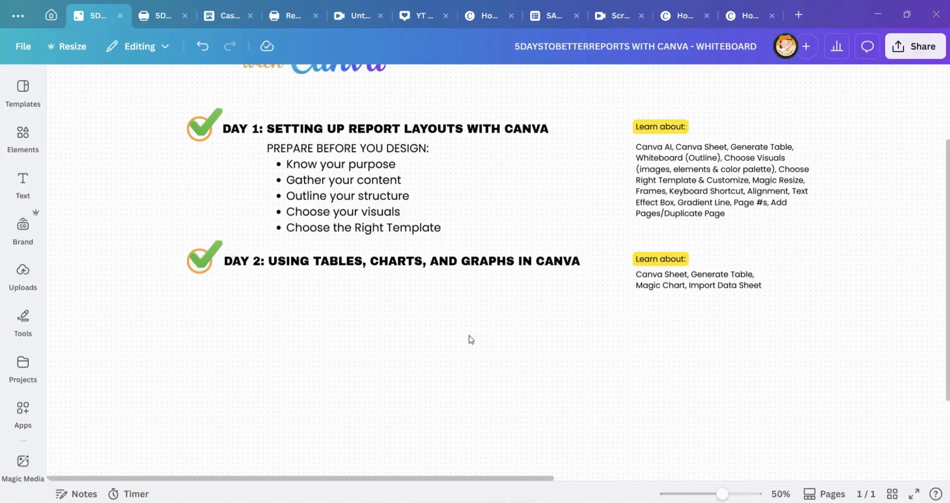
{"action": "left_click", "coordinate": [147, 15]}
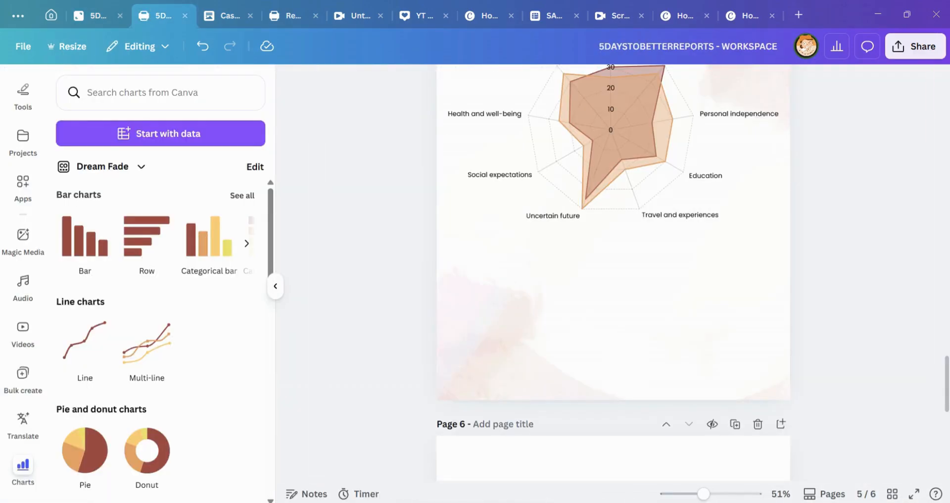
Step: View the data import sources available for charts with blank page 6 in view, and return to the element categories
{"action": "scroll", "coordinate": [473, 233], "scroll_direction": "down", "scroll_amount": 3}
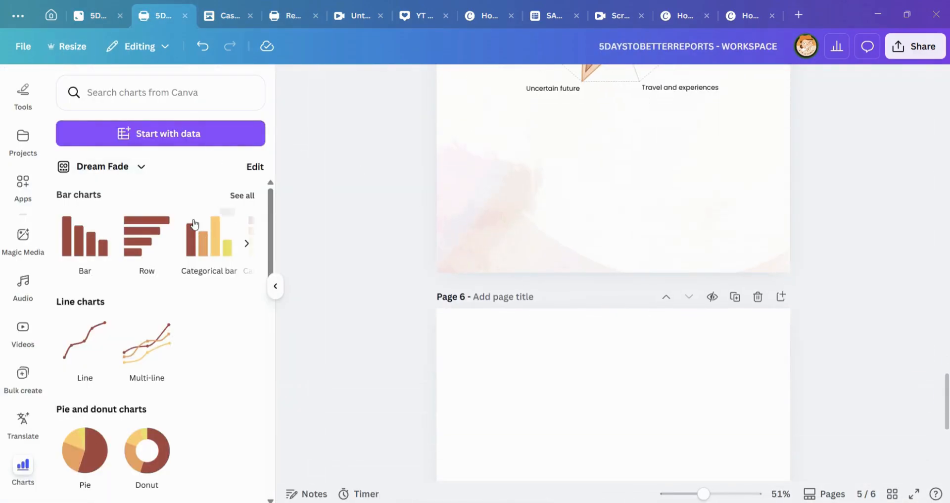
{"action": "scroll", "coordinate": [564, 305], "scroll_direction": "down", "scroll_amount": 3}
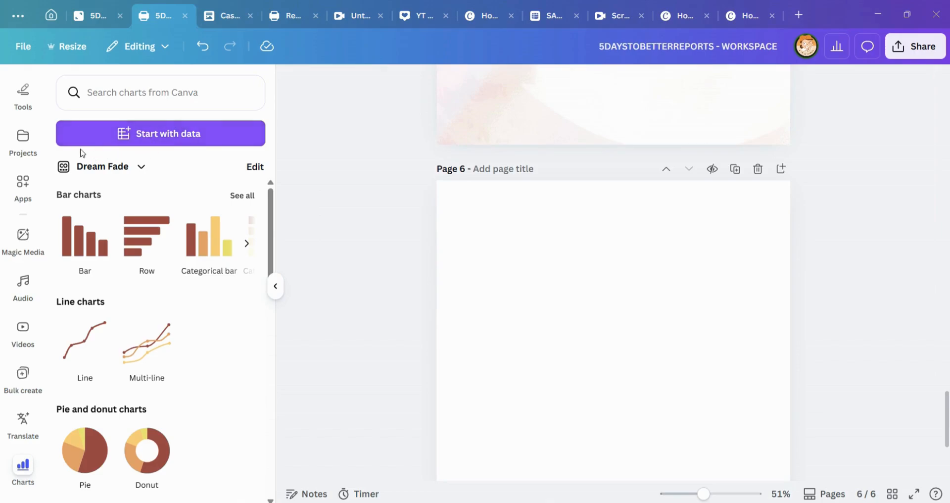
{"action": "scroll", "coordinate": [24, 148], "scroll_direction": "up", "scroll_amount": 5}
{"action": "left_click", "coordinate": [30, 150]}
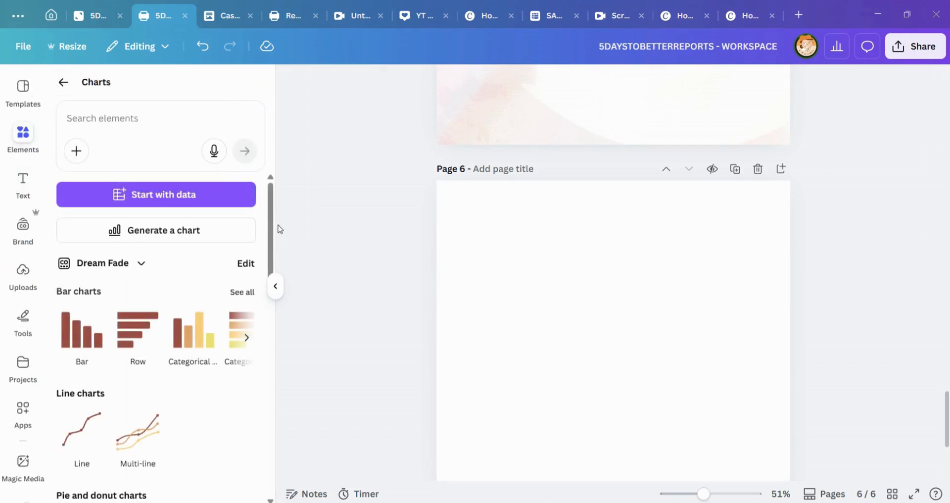
{"action": "scroll", "coordinate": [414, 191], "scroll_direction": "down", "scroll_amount": 3}
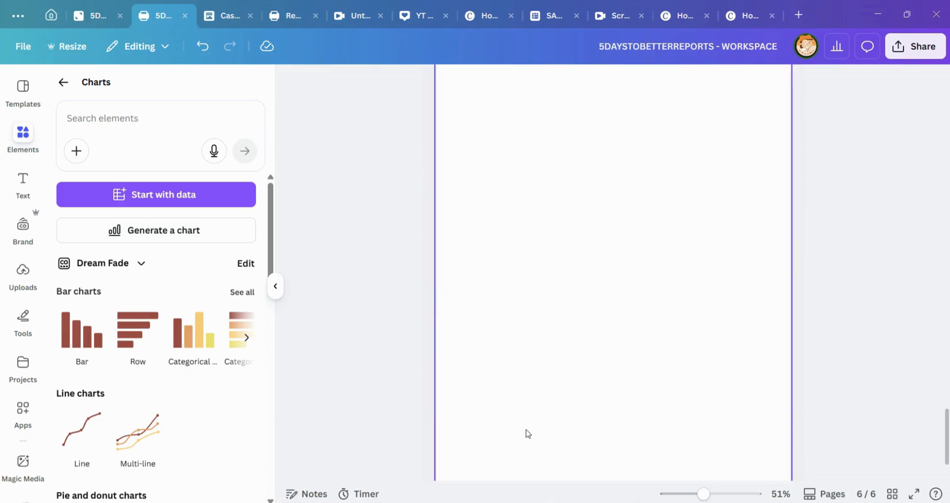
{"action": "left_click", "coordinate": [161, 197]}
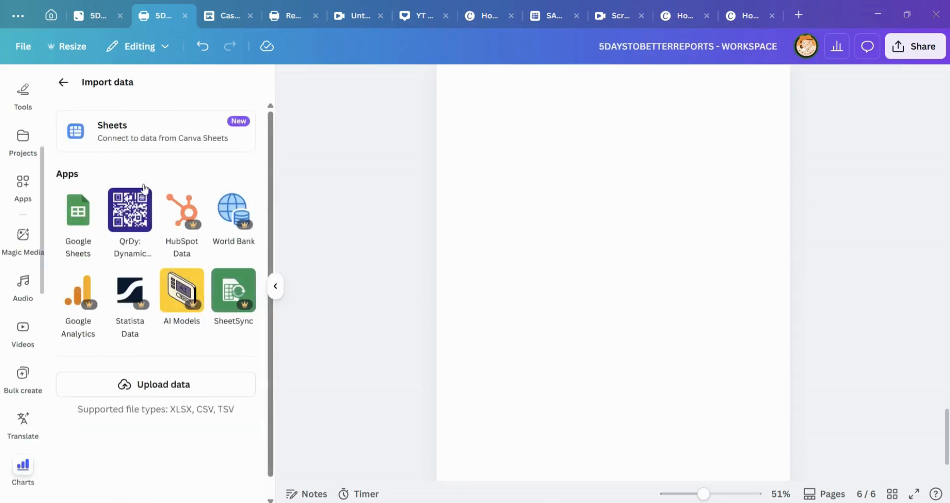
{"action": "left_click", "coordinate": [63, 82]}
{"action": "scroll", "coordinate": [37, 149], "scroll_direction": "up", "scroll_amount": 4}
{"action": "left_click", "coordinate": [26, 145]}
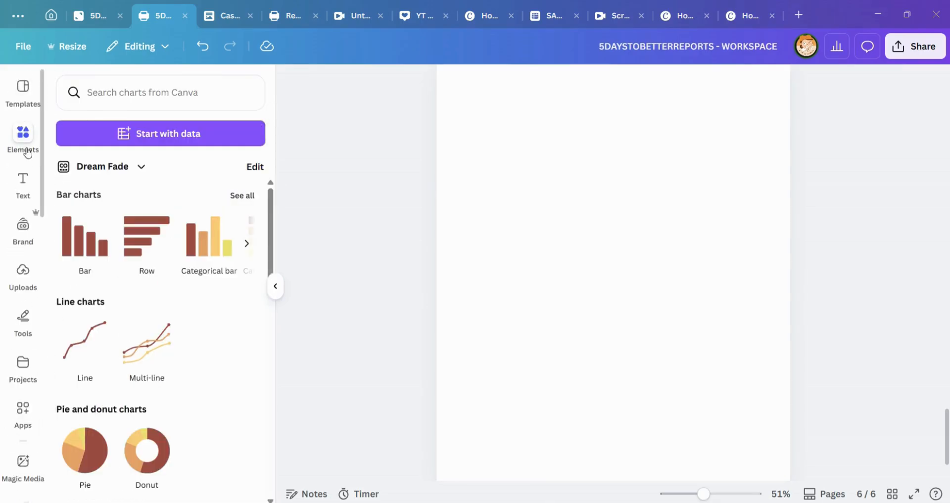
{"action": "left_click", "coordinate": [64, 83]}
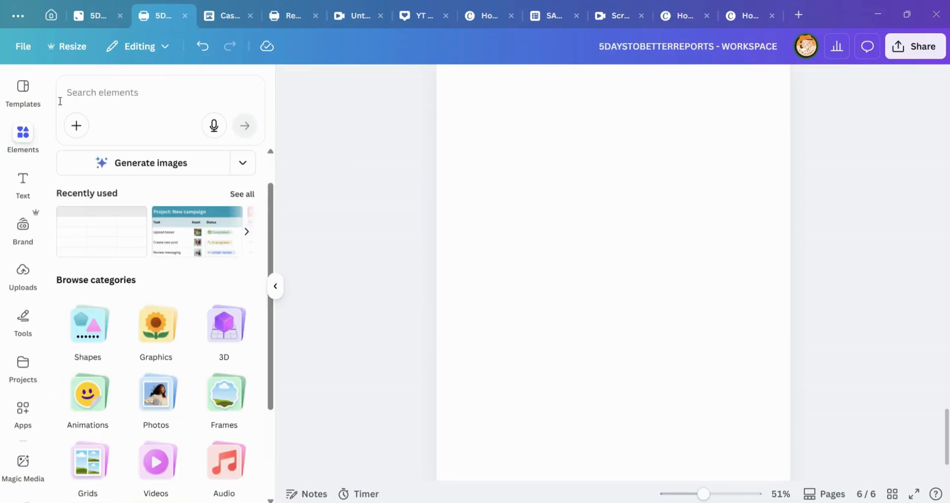
Step: Open the data import sources for creating a new chart
{"action": "scroll", "coordinate": [186, 393], "scroll_direction": "down", "scroll_amount": 3}
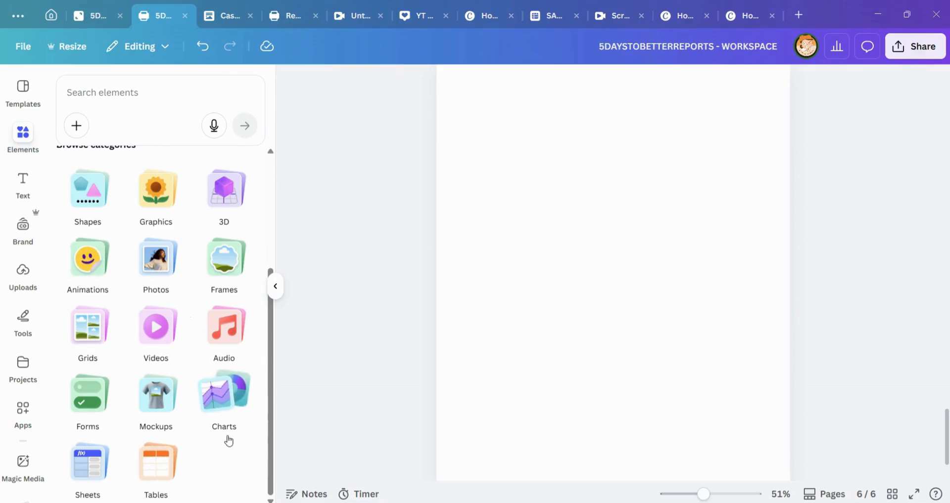
{"action": "left_click", "coordinate": [213, 407]}
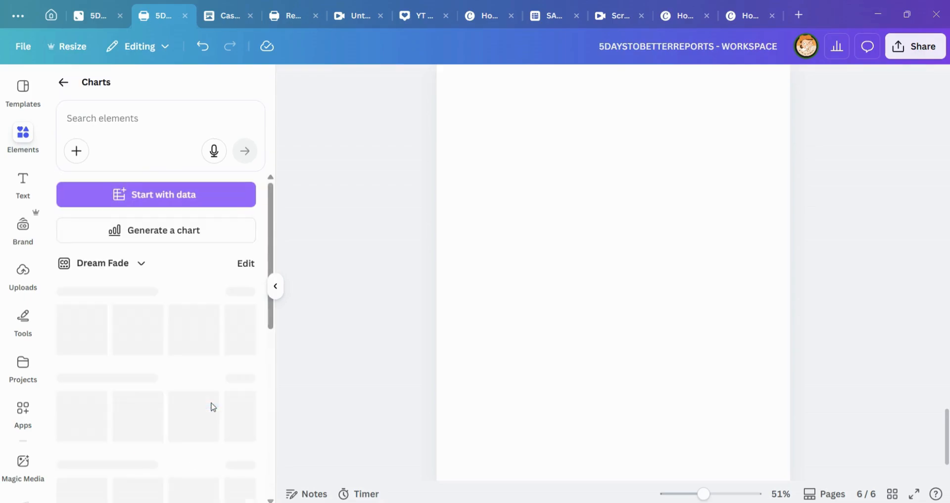
{"action": "left_click", "coordinate": [125, 200]}
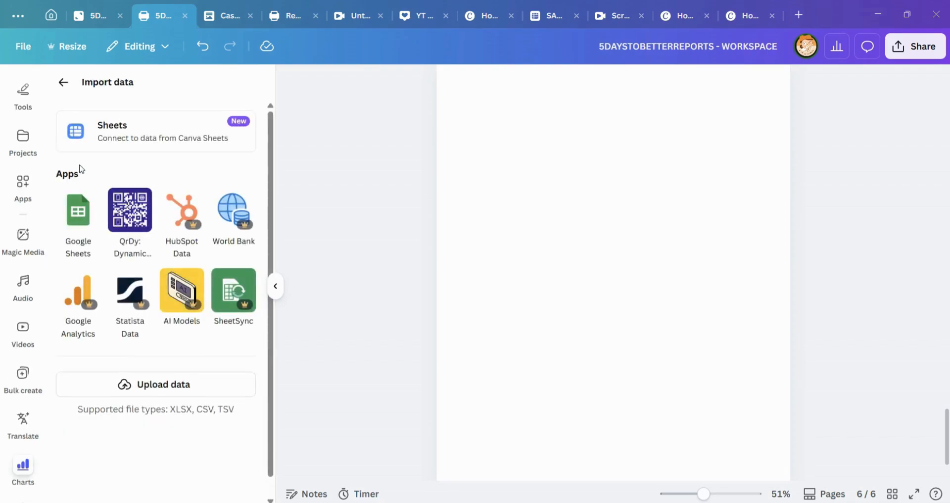
{"action": "left_click", "coordinate": [79, 227]}
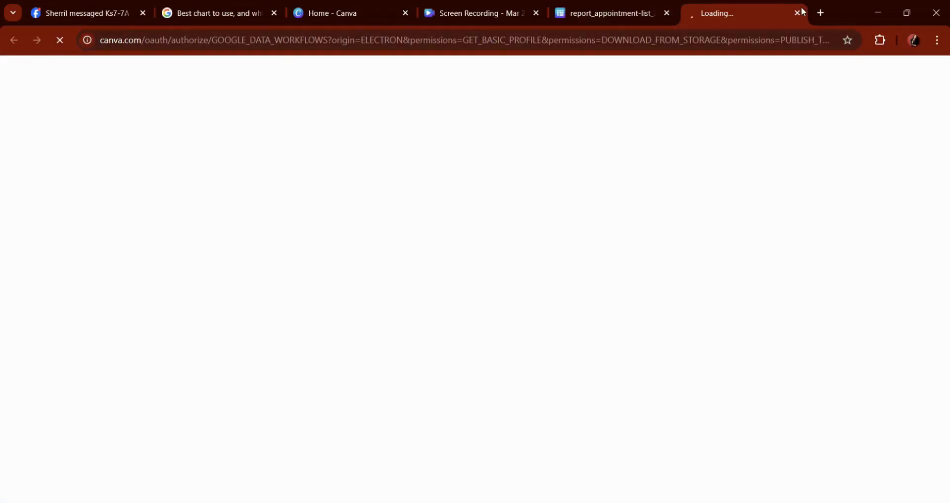
{"action": "left_click", "coordinate": [797, 13]}
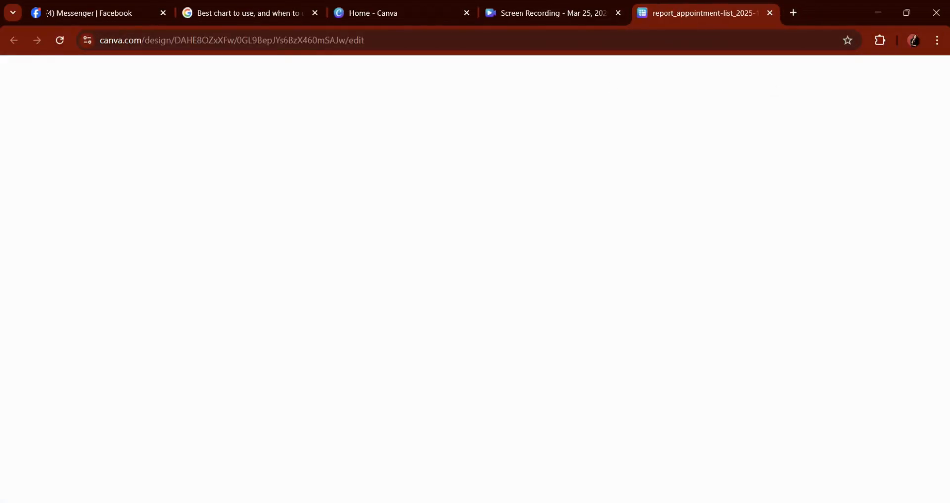
{"action": "left_click", "coordinate": [361, 471]}
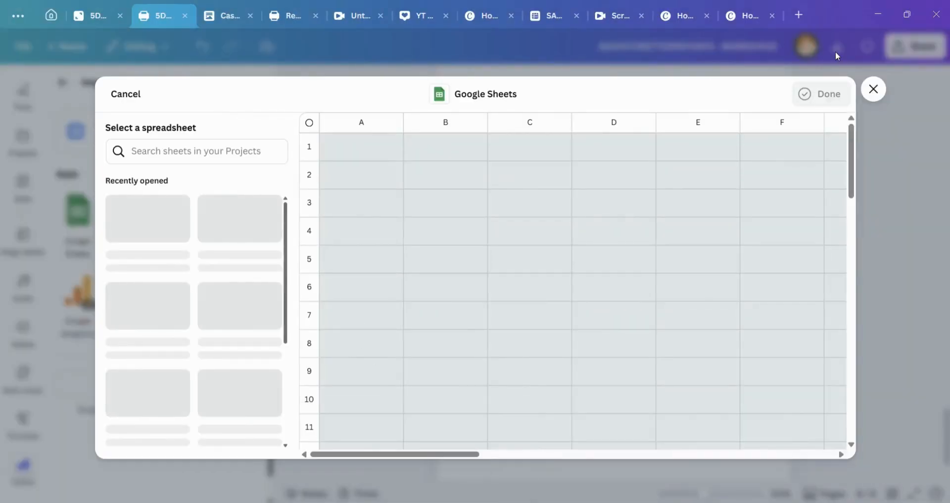
{"action": "left_click", "coordinate": [875, 88]}
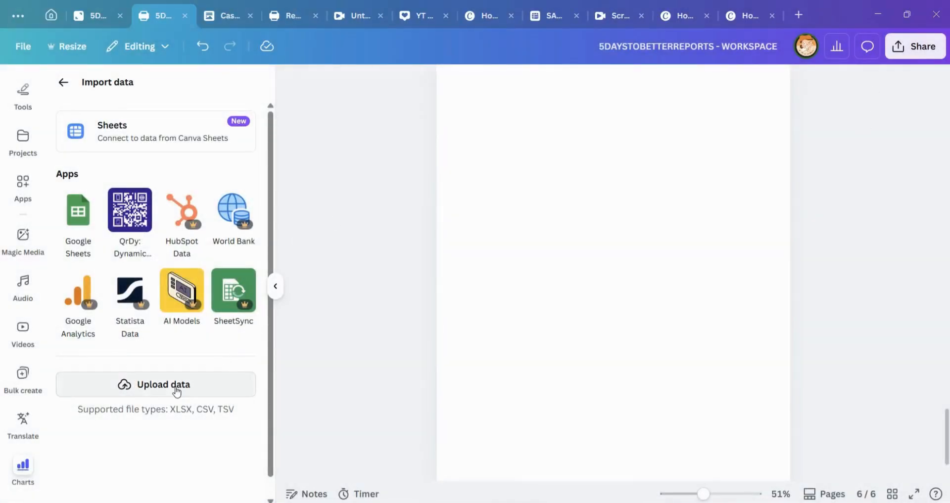
Step: Upload the file "2nd week report_sales-summary_2025-12-19" from Downloads as the chart data
{"action": "left_click", "coordinate": [177, 392]}
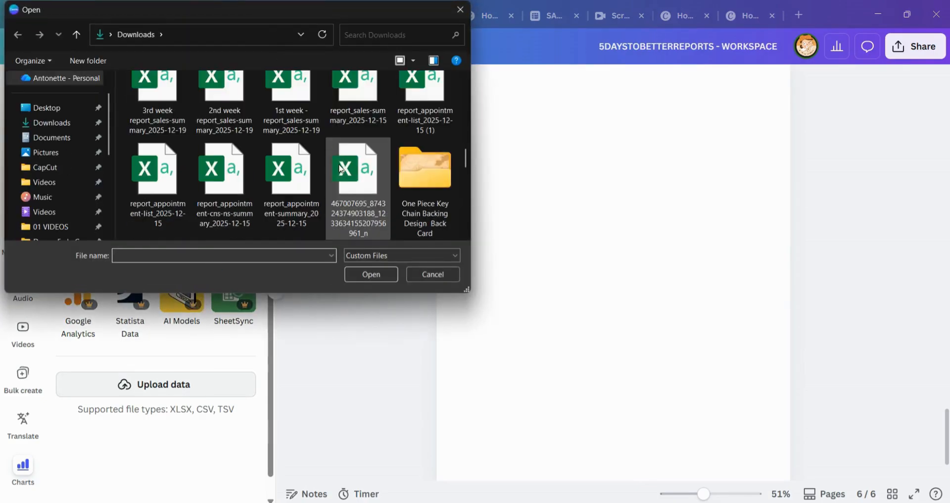
{"action": "left_click", "coordinate": [147, 119]}
{"action": "left_click", "coordinate": [220, 140]}
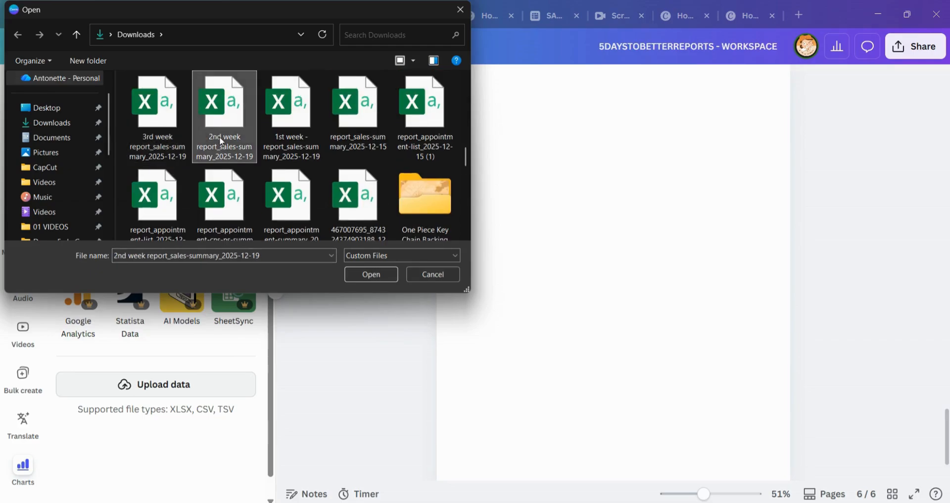
{"action": "left_click", "coordinate": [378, 275]}
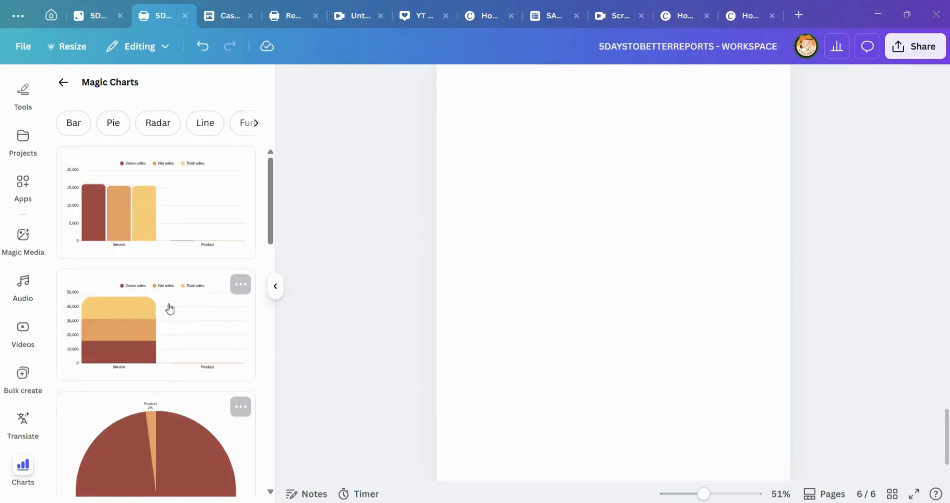
Step: Browse the suggested Magic Charts and insert the grouped bar chart of gross, net and total sales on page 6
{"action": "scroll", "coordinate": [183, 213], "scroll_direction": "down", "scroll_amount": 10}
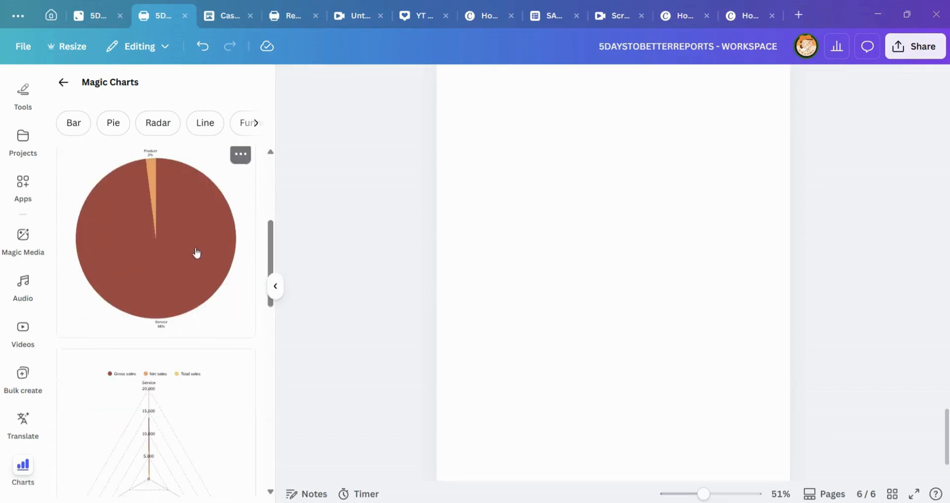
{"action": "scroll", "coordinate": [193, 347], "scroll_direction": "up", "scroll_amount": 15}
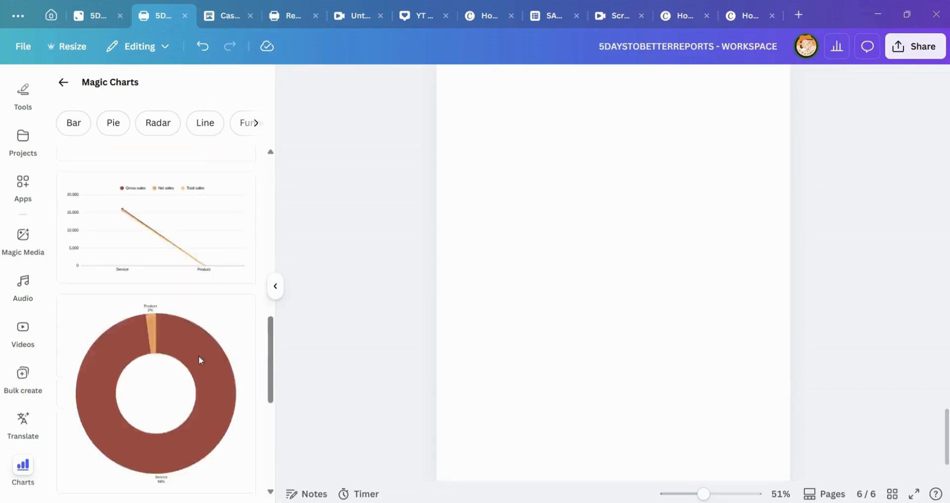
{"action": "left_click", "coordinate": [191, 203]}
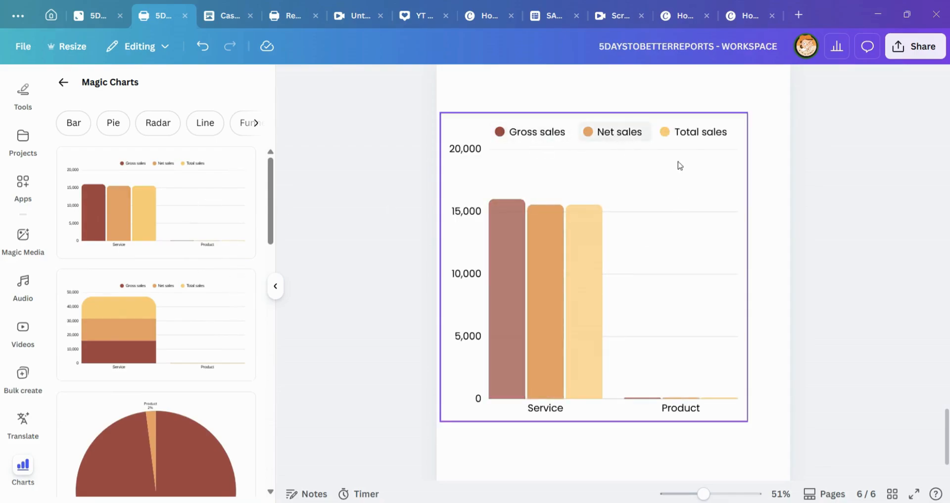
Step: Reduce the bar chart's height and reposition it in the upper part of page 6
{"action": "left_click", "coordinate": [725, 399]}
{"action": "mouse_move", "coordinate": [725, 399]}
{"action": "left_mouse_down"}
{"action": "mouse_move", "coordinate": [736, 367]}
{"action": "mouse_move", "coordinate": [732, 382]}
{"action": "left_mouse_up"}
{"action": "left_click_drag", "start_coordinate": [643, 406], "coordinate": [643, 276]}
{"action": "scroll", "coordinate": [667, 296], "scroll_direction": "up", "scroll_amount": 2}
{"action": "scroll", "coordinate": [664, 296], "scroll_direction": "up", "scroll_amount": 2}
{"action": "left_click_drag", "start_coordinate": [697, 320], "coordinate": [721, 331]}
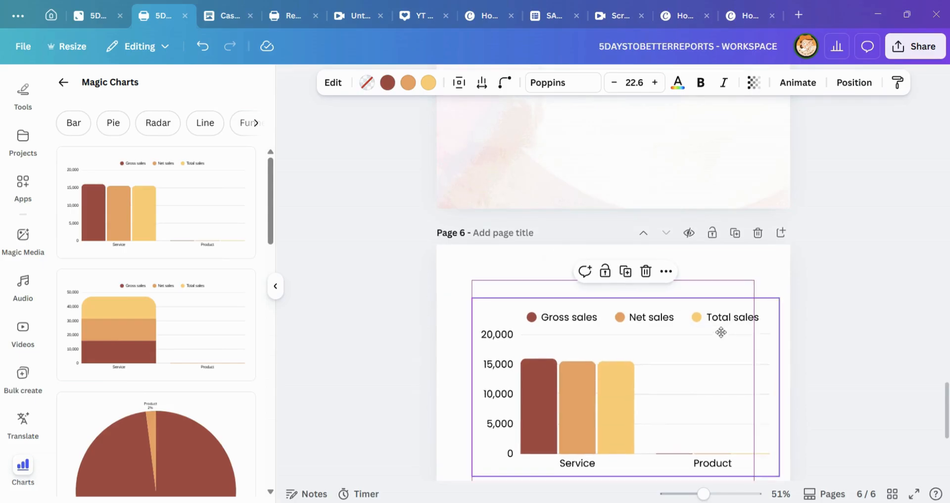
Step: Edit the sales chart and change its type to Stacked bar chart, followed by Row chart
{"action": "left_click", "coordinate": [331, 84]}
{"action": "left_click", "coordinate": [189, 160]}
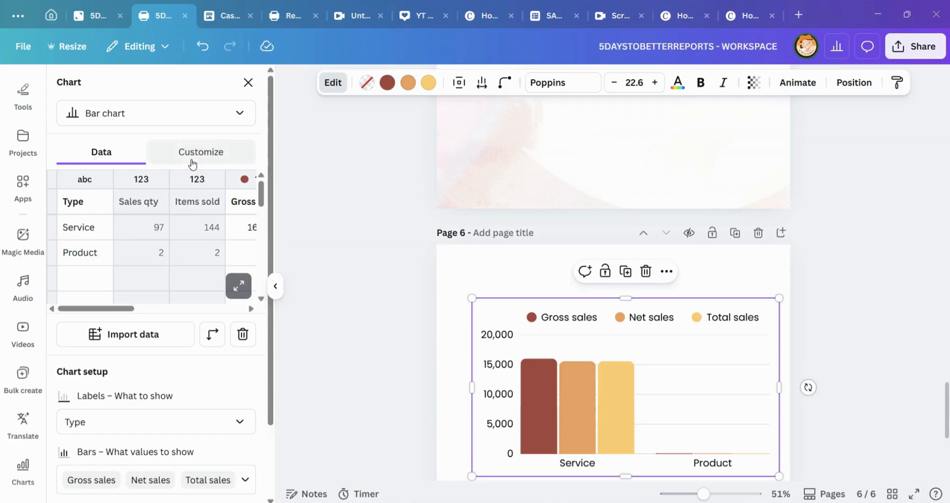
{"action": "left_click", "coordinate": [105, 155]}
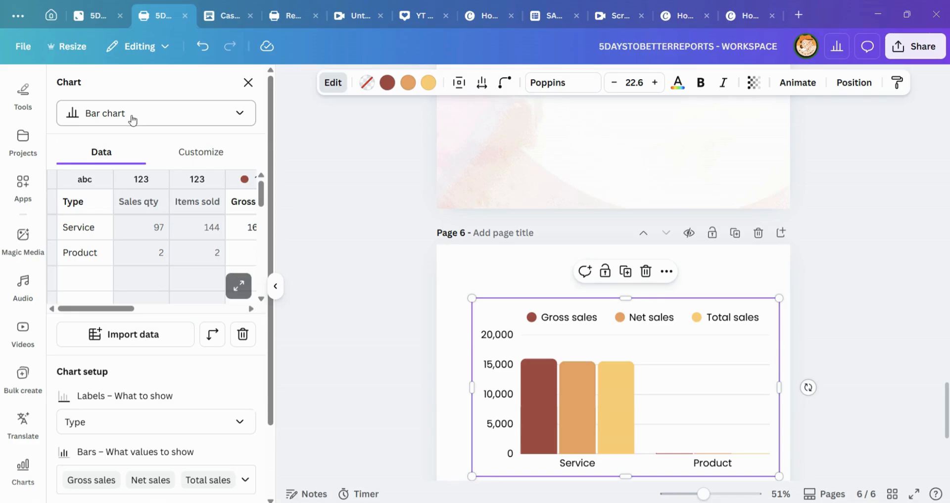
{"action": "left_click", "coordinate": [225, 113]}
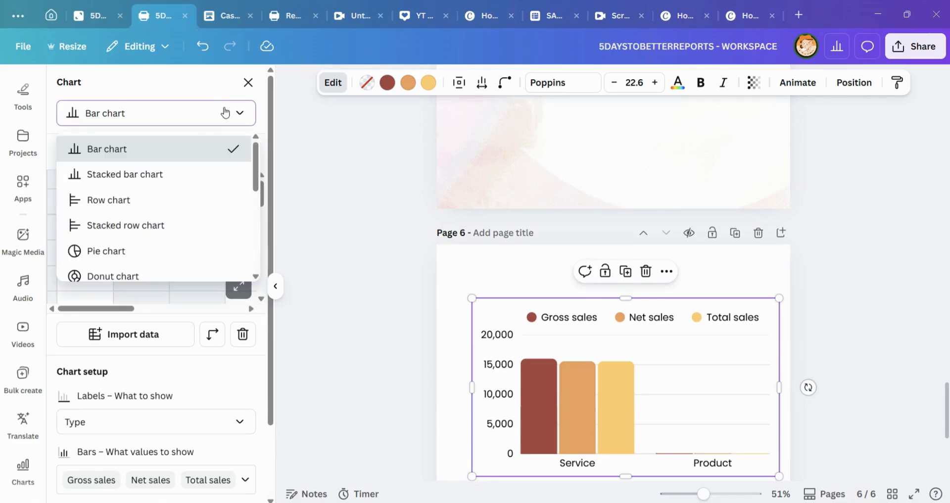
{"action": "left_click", "coordinate": [164, 179]}
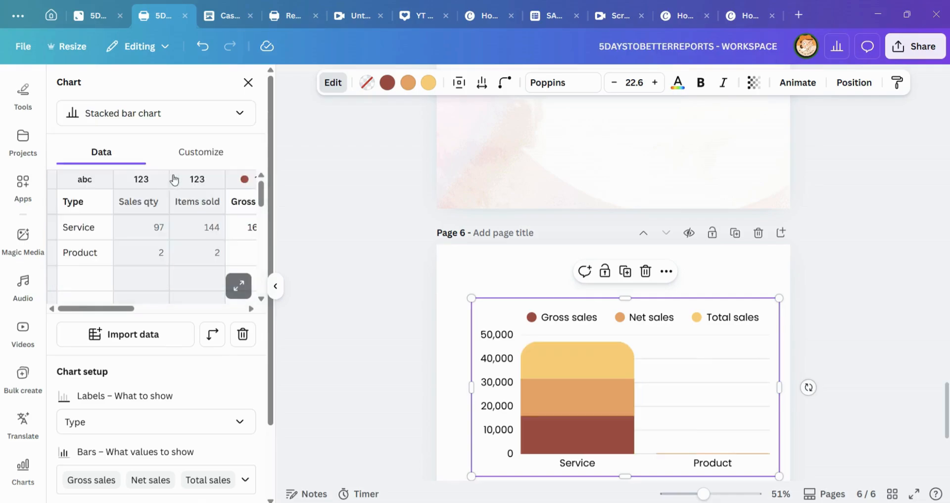
{"action": "left_click", "coordinate": [130, 113]}
{"action": "left_click", "coordinate": [142, 202]}
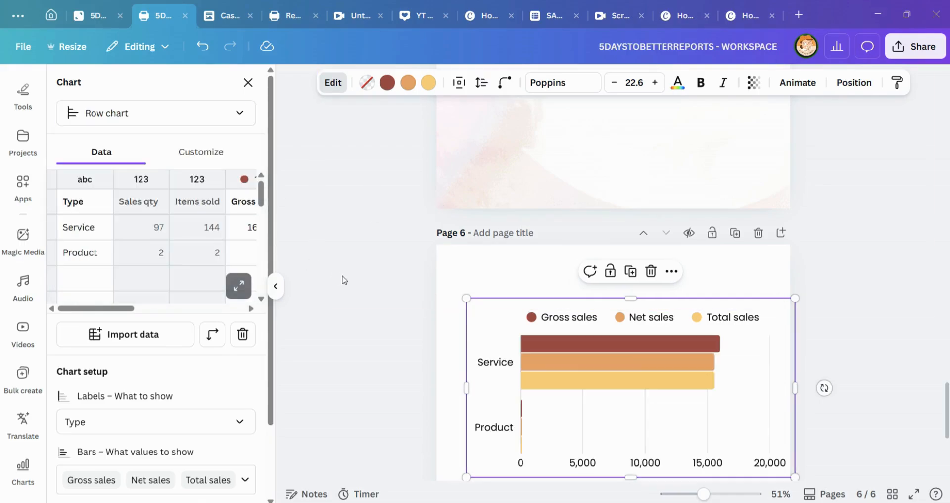
Step: Switch the sales chart to a Pie chart and from there to a Funnel chart
{"action": "left_click", "coordinate": [155, 119]}
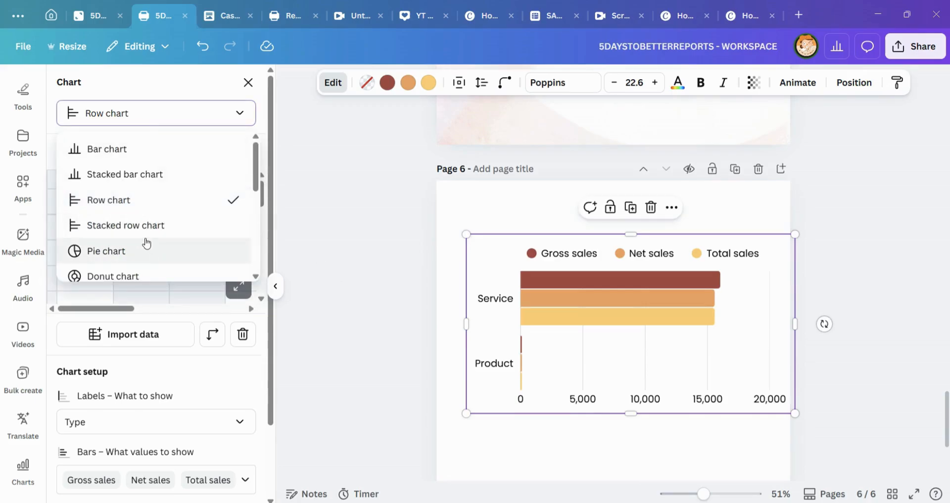
{"action": "left_click", "coordinate": [145, 246]}
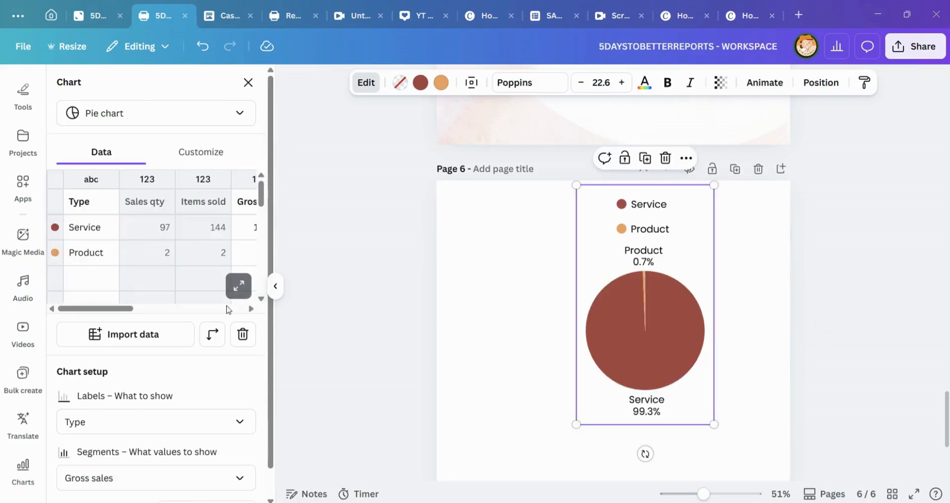
{"action": "left_click", "coordinate": [171, 119]}
{"action": "scroll", "coordinate": [149, 220], "scroll_direction": "down", "scroll_amount": 4}
{"action": "scroll", "coordinate": [146, 226], "scroll_direction": "down", "scroll_amount": 1}
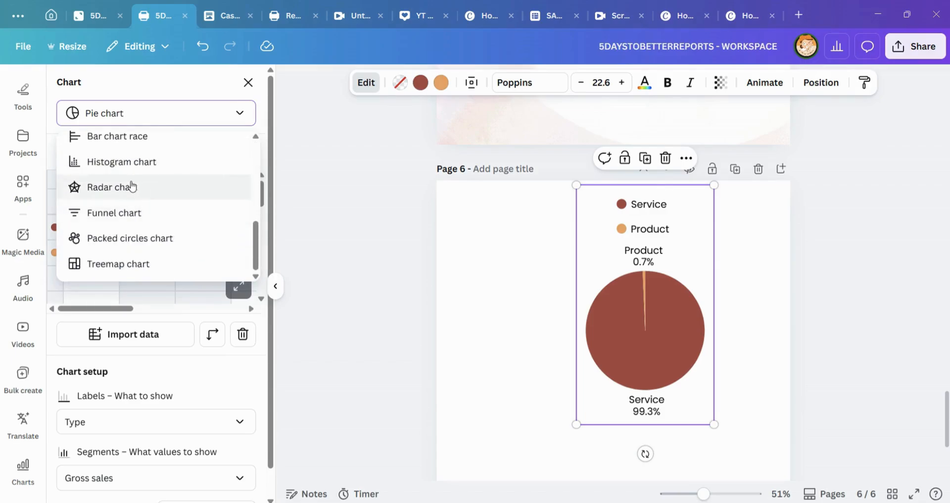
{"action": "left_click", "coordinate": [136, 211]}
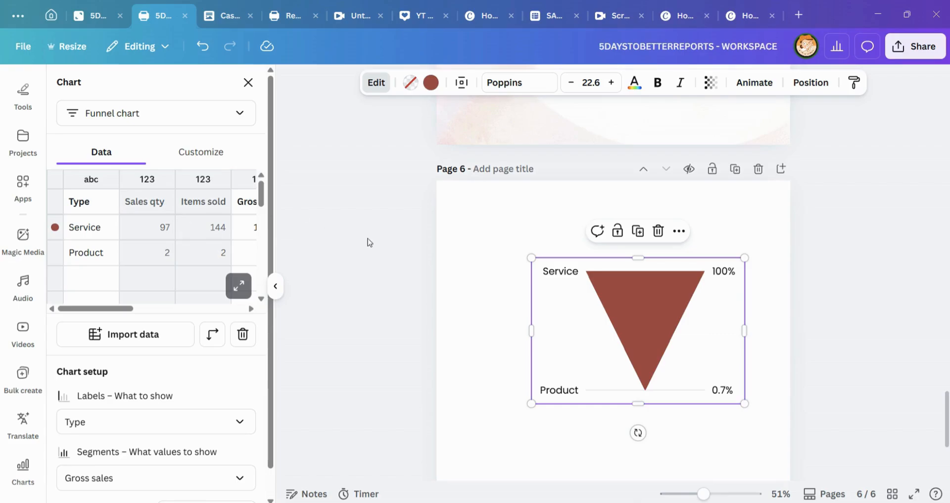
Step: Delete the funnel chart from page 6
{"action": "left_click", "coordinate": [494, 288]}
{"action": "left_click", "coordinate": [611, 277]}
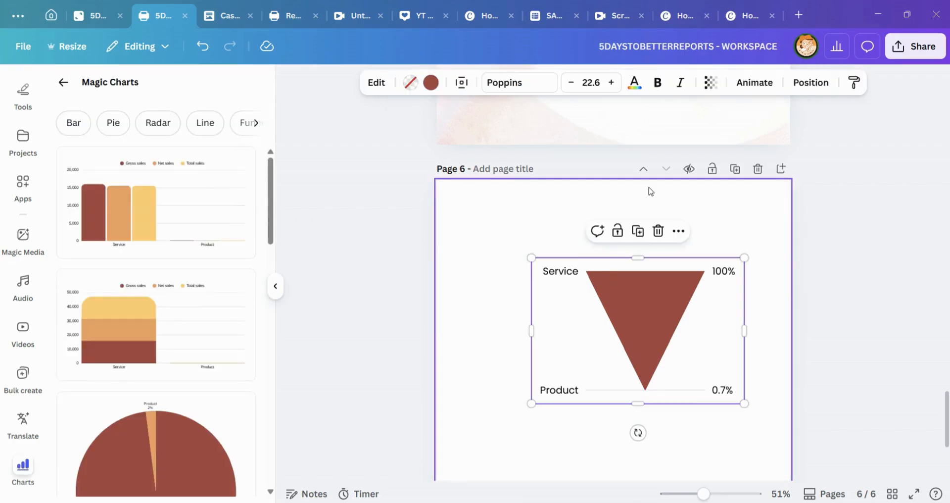
{"action": "left_click", "coordinate": [659, 231]}
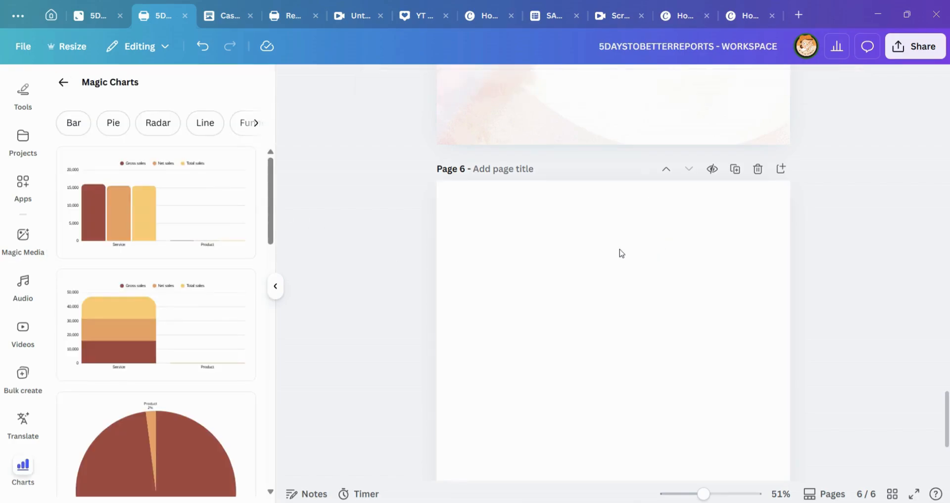
{"action": "left_click", "coordinate": [573, 259]}
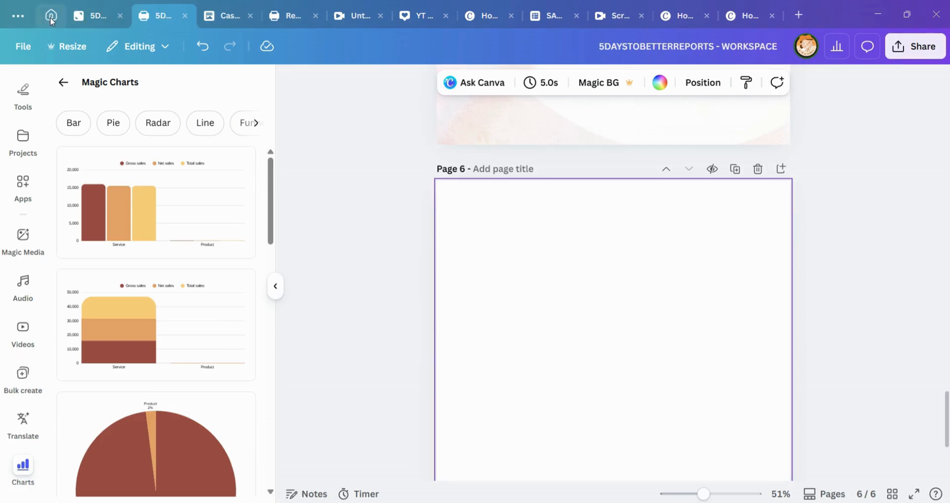
Step: Return to the Canva home page and create a new blank Sheet
{"action": "left_click", "coordinate": [89, 19]}
{"action": "left_click", "coordinate": [51, 15]}
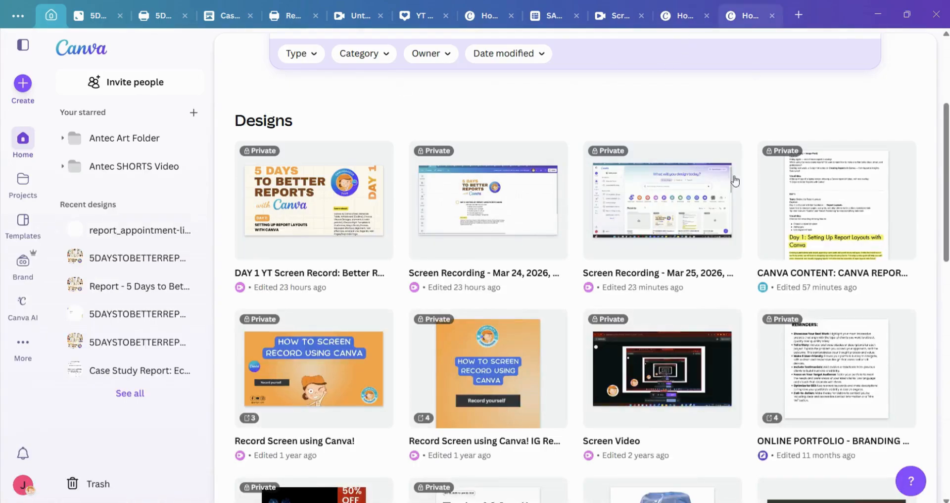
{"action": "scroll", "coordinate": [221, 341], "scroll_direction": "up", "scroll_amount": 4}
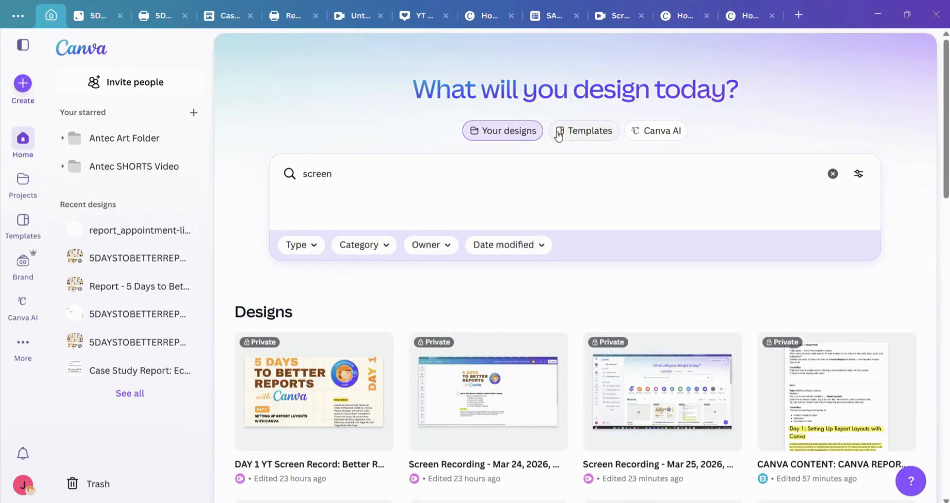
{"action": "left_click", "coordinate": [11, 147]}
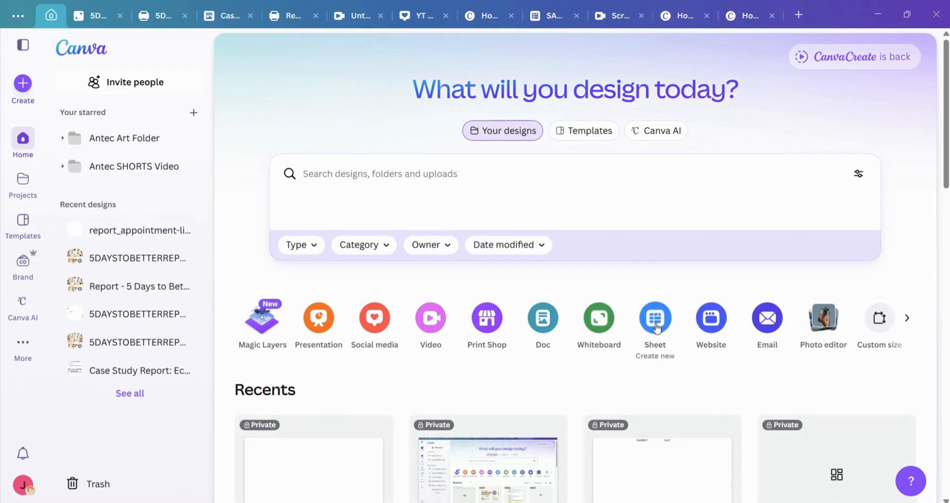
{"action": "left_click", "coordinate": [655, 318]}
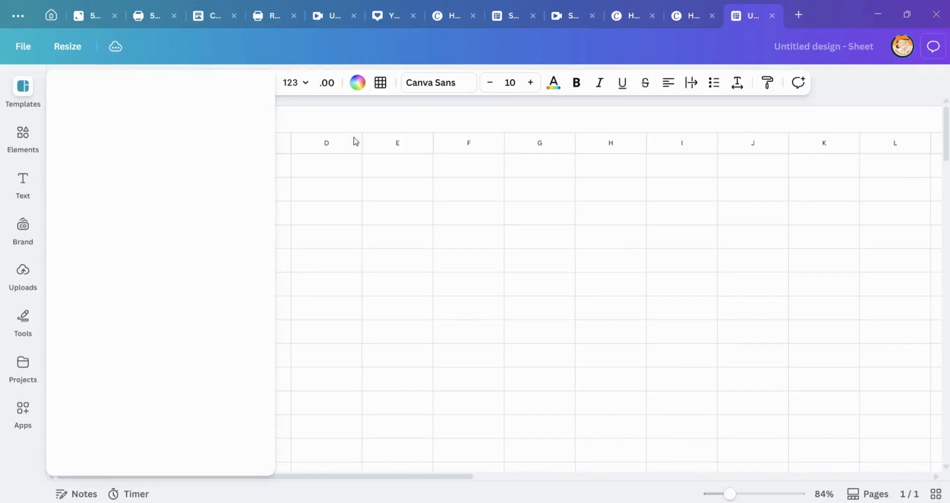
{"action": "left_click_drag", "start_coordinate": [116, 167], "coordinate": [262, 284]}
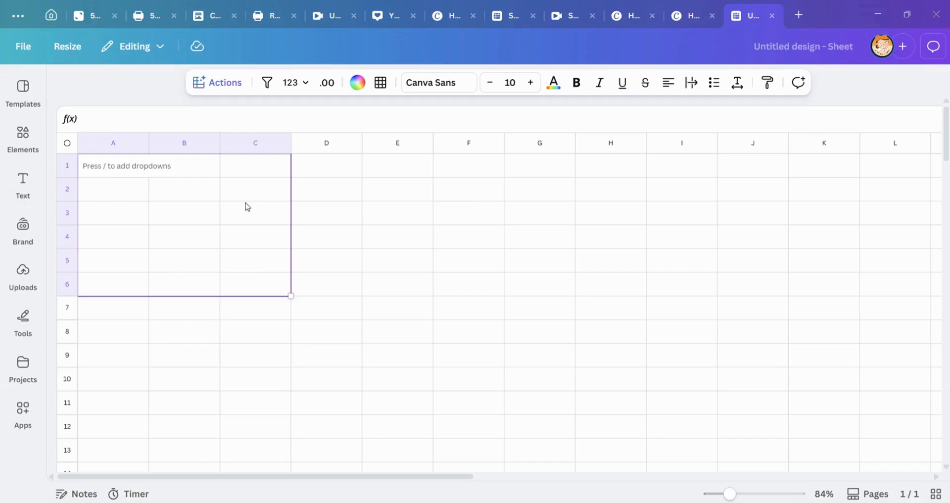
{"action": "left_click_drag", "start_coordinate": [98, 174], "coordinate": [395, 312]}
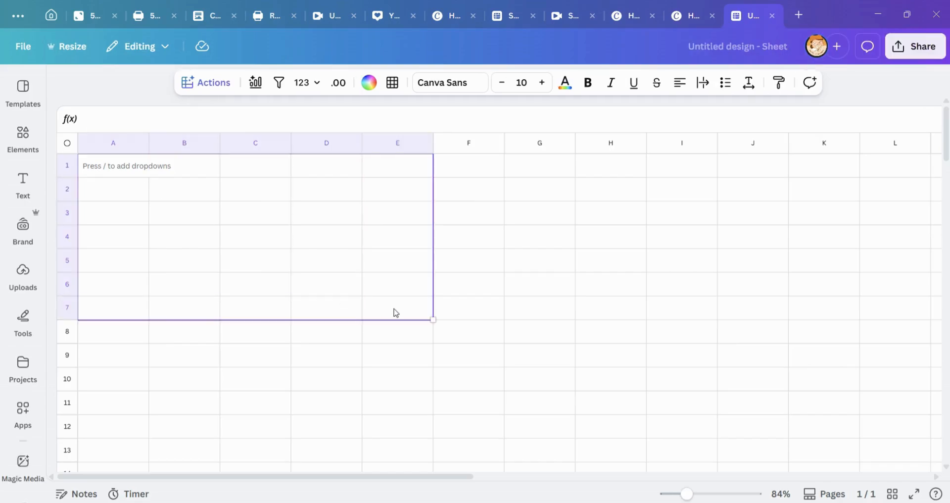
{"action": "left_click", "coordinate": [203, 189]}
{"action": "left_click_drag", "start_coordinate": [118, 172], "coordinate": [352, 426]}
{"action": "left_click", "coordinate": [164, 166]}
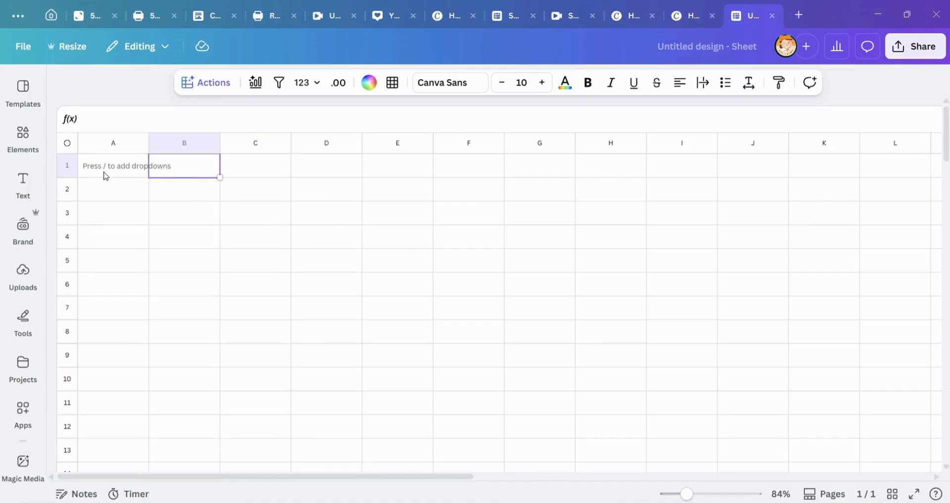
{"action": "left_click_drag", "start_coordinate": [105, 175], "coordinate": [591, 451]}
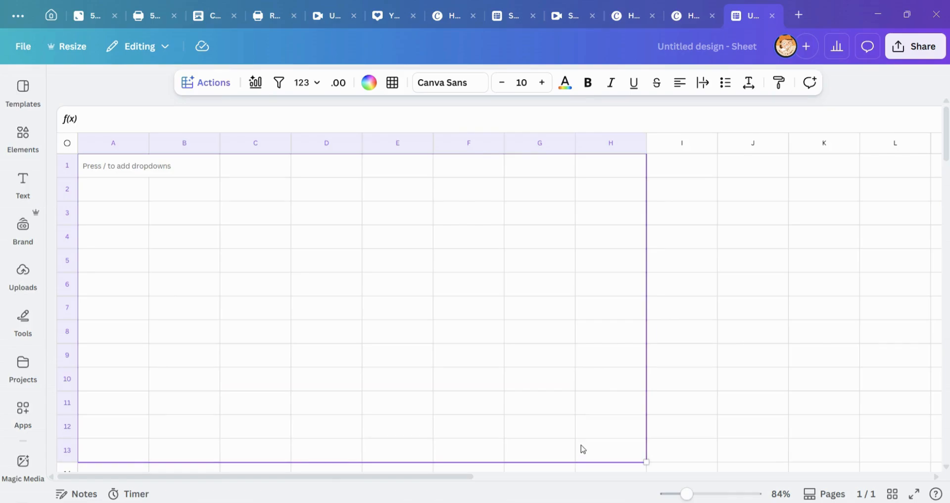
{"action": "left_click", "coordinate": [114, 174]}
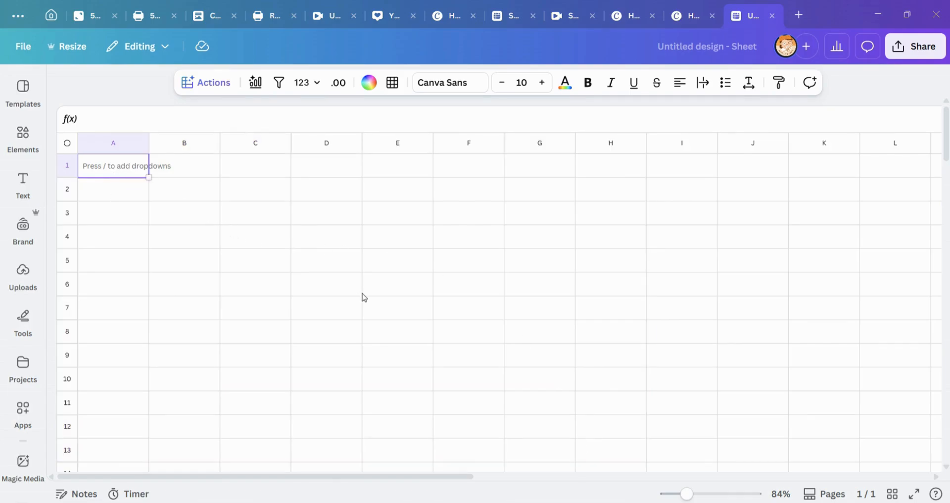
Step: Import the file "report_appointment-list_2025-12-19 copy NEW new" from the Downloads folder as data for the blank sheet
{"action": "left_click", "coordinate": [163, 194]}
{"action": "left_click", "coordinate": [123, 177]}
{"action": "left_click", "coordinate": [203, 84]}
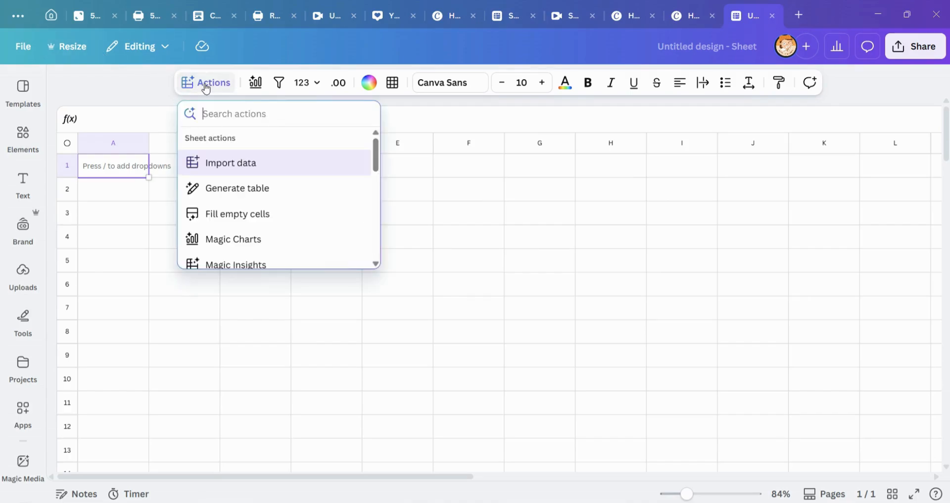
{"action": "left_click", "coordinate": [267, 170]}
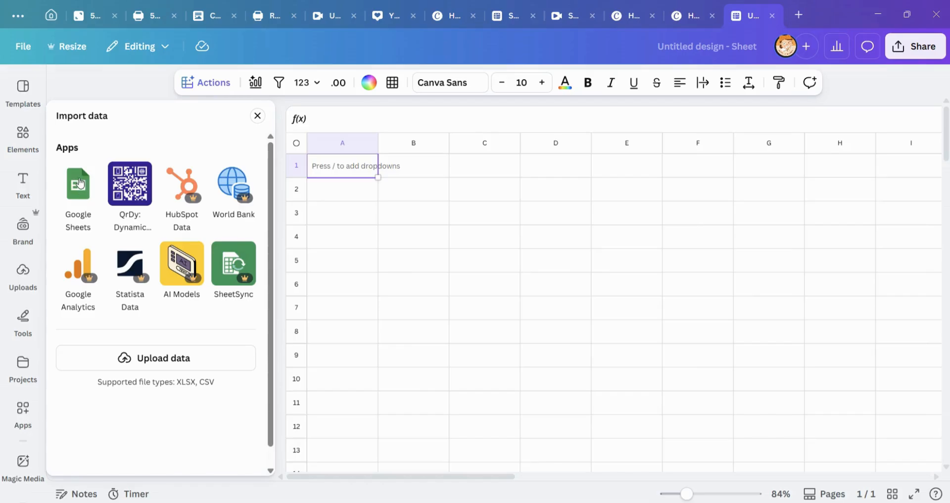
{"action": "left_click", "coordinate": [148, 365]}
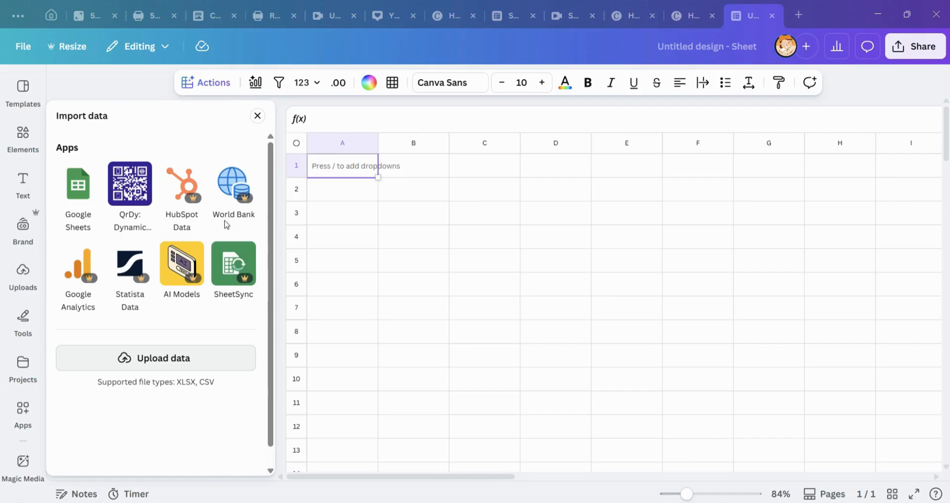
{"action": "scroll", "coordinate": [319, 139], "scroll_direction": "down", "scroll_amount": 5}
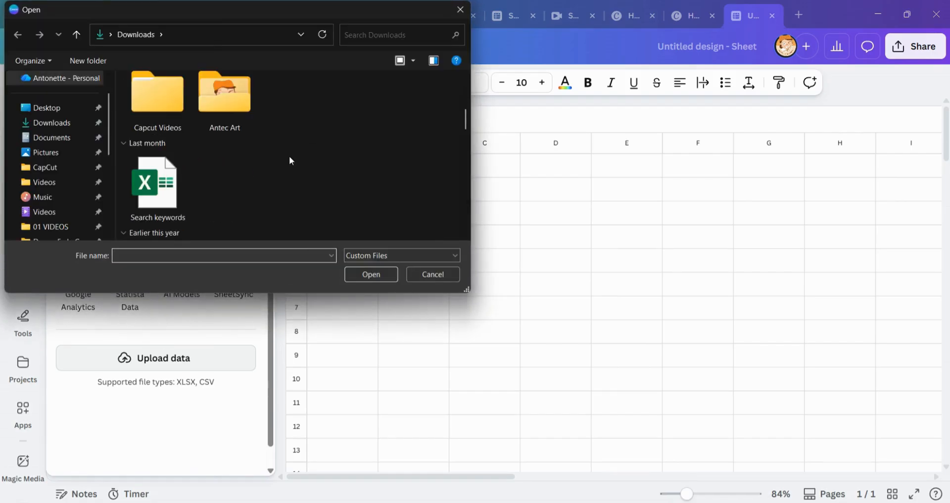
{"action": "scroll", "coordinate": [289, 160], "scroll_direction": "down", "scroll_amount": 3}
{"action": "scroll", "coordinate": [223, 159], "scroll_direction": "down", "scroll_amount": 2}
{"action": "left_click", "coordinate": [185, 148]}
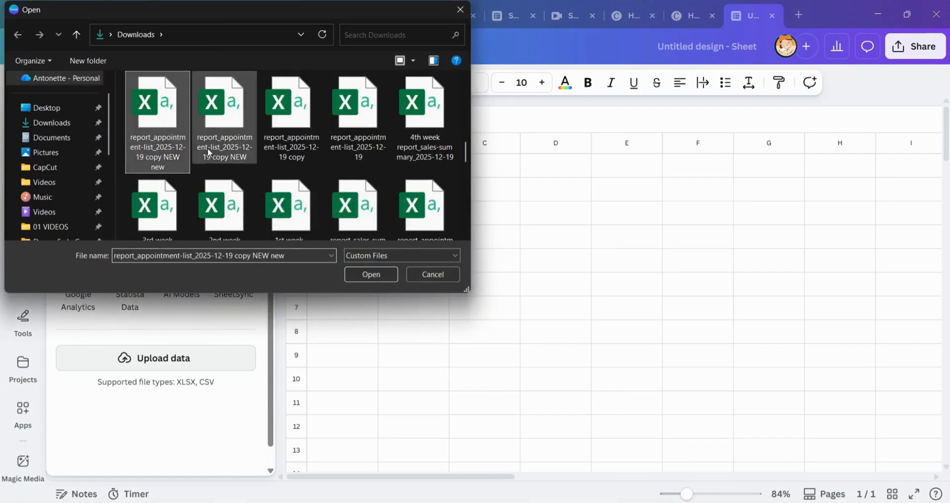
{"action": "left_click", "coordinate": [371, 274]}
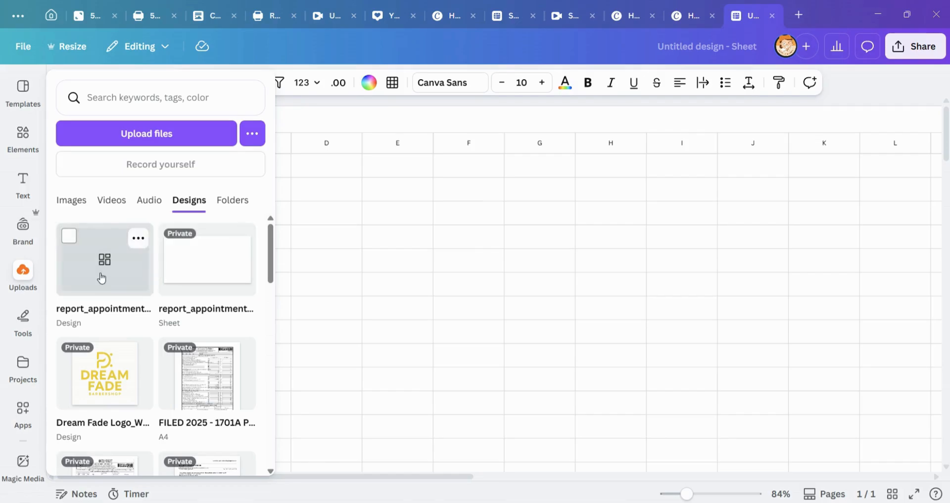
Step: Replace the current blank page with the uploaded appointment list and look over its service and appointment slot rows
{"action": "left_click", "coordinate": [101, 277]}
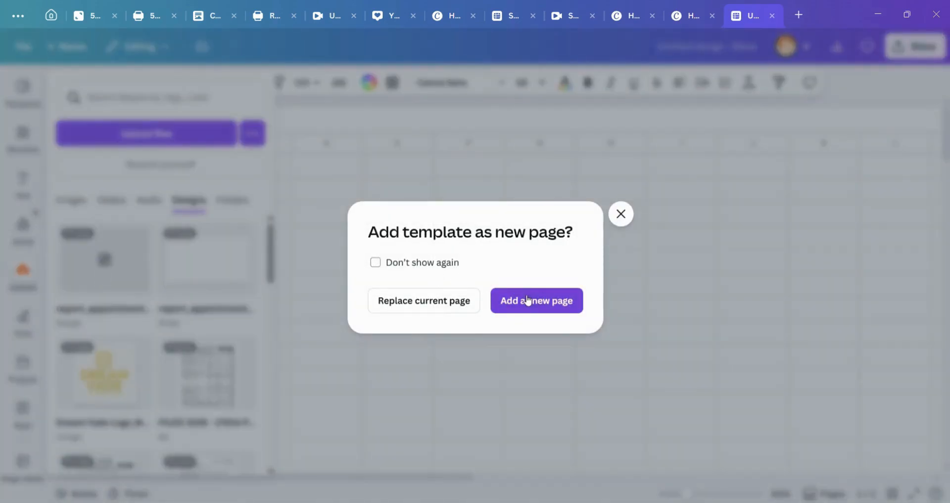
{"action": "left_click", "coordinate": [430, 305]}
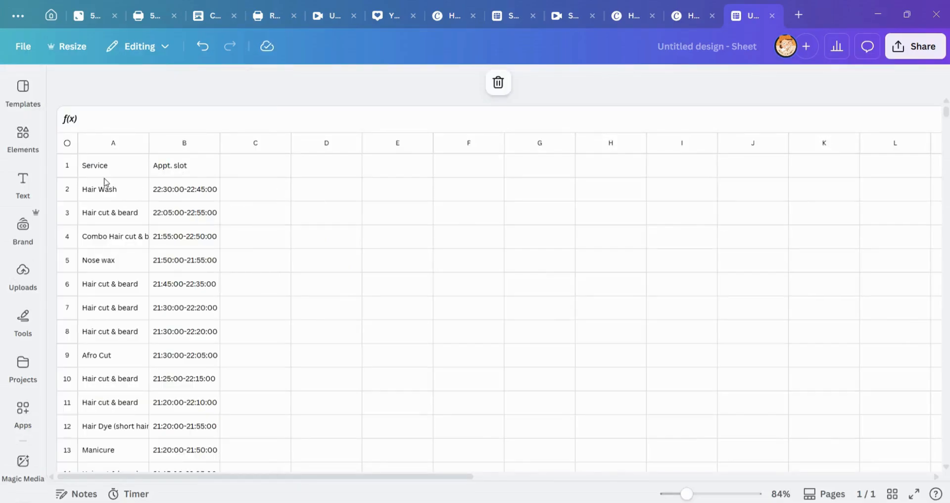
{"action": "scroll", "coordinate": [125, 180], "scroll_direction": "down", "scroll_amount": 10}
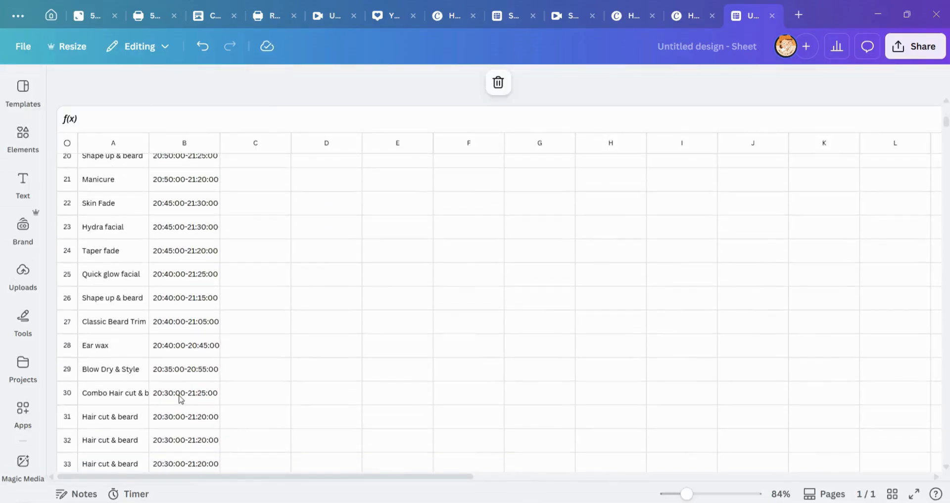
{"action": "scroll", "coordinate": [180, 392], "scroll_direction": "up", "scroll_amount": 6}
{"action": "scroll", "coordinate": [182, 396], "scroll_direction": "up", "scroll_amount": 3}
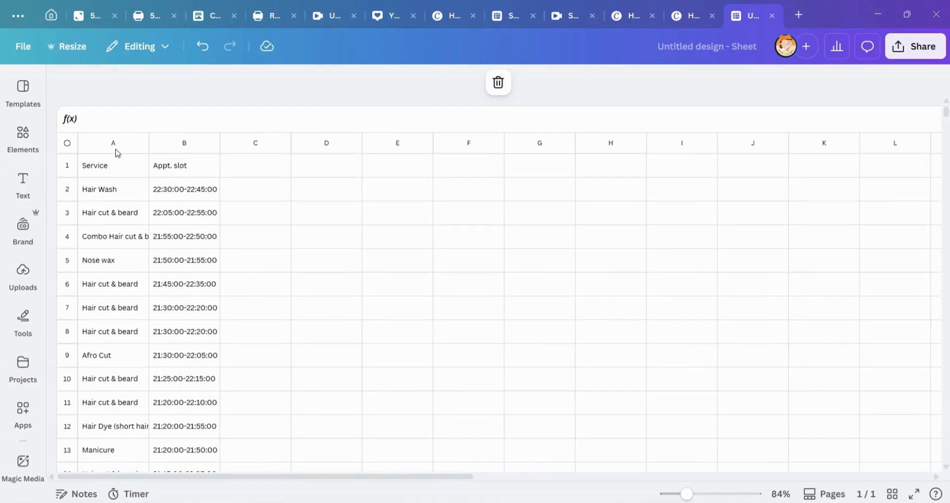
Step: Select the whole sheet and look through the actions offered for its data
{"action": "left_click", "coordinate": [67, 144]}
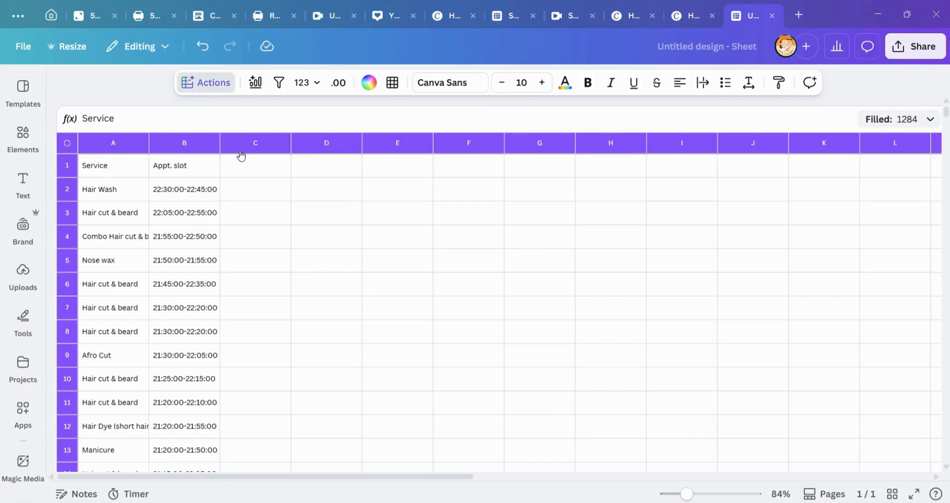
{"action": "scroll", "coordinate": [265, 200], "scroll_direction": "down", "scroll_amount": 4}
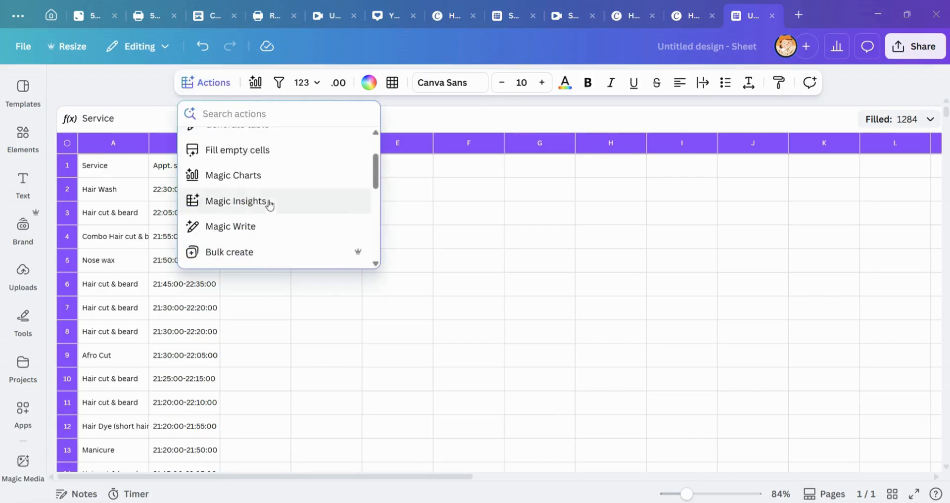
{"action": "left_click", "coordinate": [484, 260]}
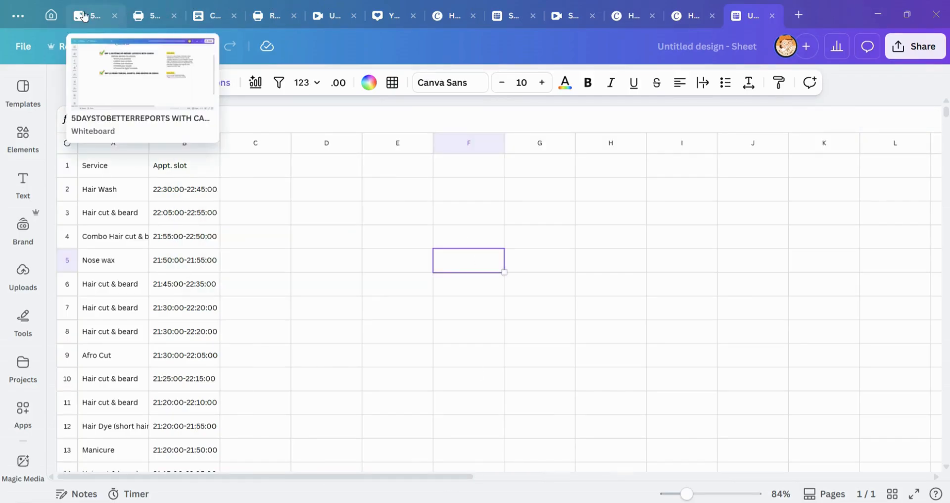
Step: Review pages 5 and 6 of the 5DAYSTOBETTERREPORTS - WORKSPACE design alongside the case study report and the untitled sheet
{"action": "left_click", "coordinate": [145, 17]}
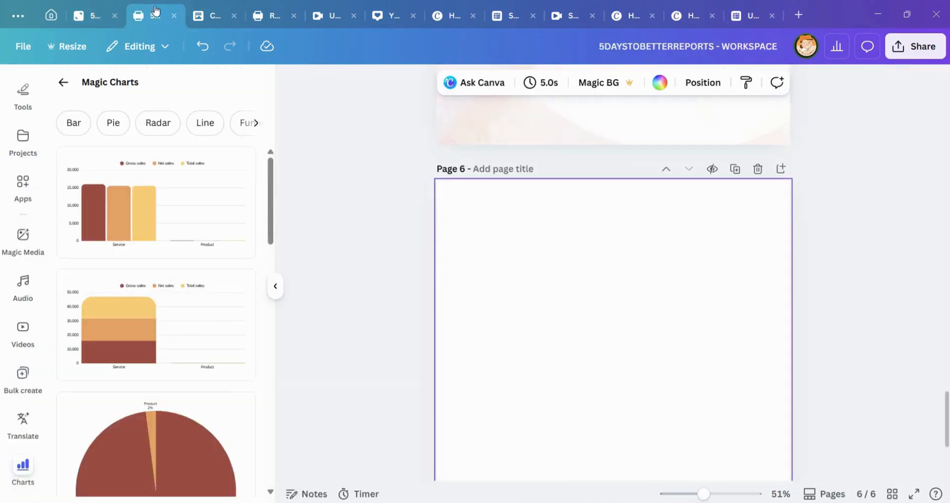
{"action": "scroll", "coordinate": [408, 231], "scroll_direction": "up", "scroll_amount": 1}
{"action": "scroll", "coordinate": [577, 233], "scroll_direction": "down", "scroll_amount": 1}
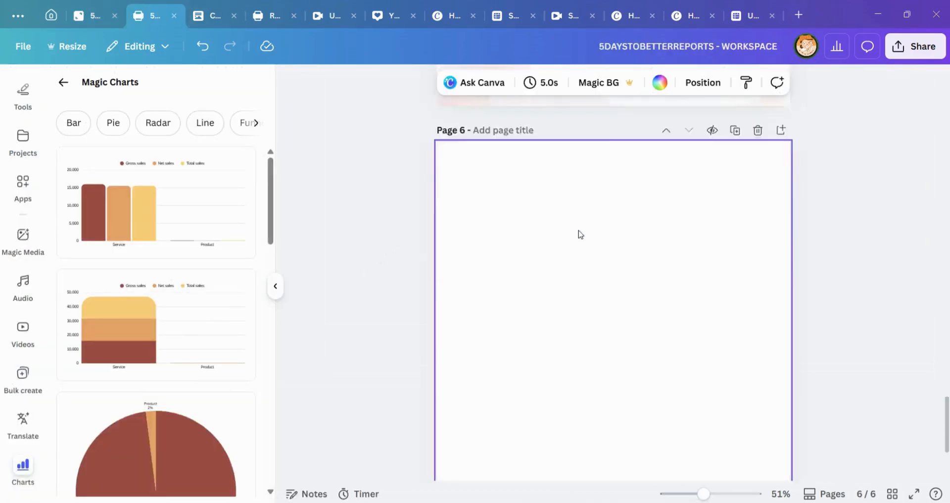
{"action": "scroll", "coordinate": [615, 198], "scroll_direction": "up", "scroll_amount": 8}
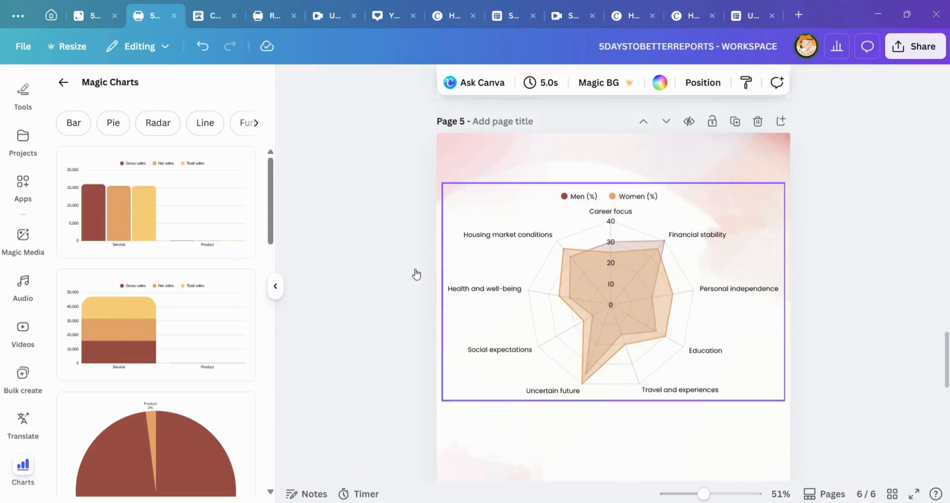
{"action": "scroll", "coordinate": [663, 214], "scroll_direction": "down", "scroll_amount": 1}
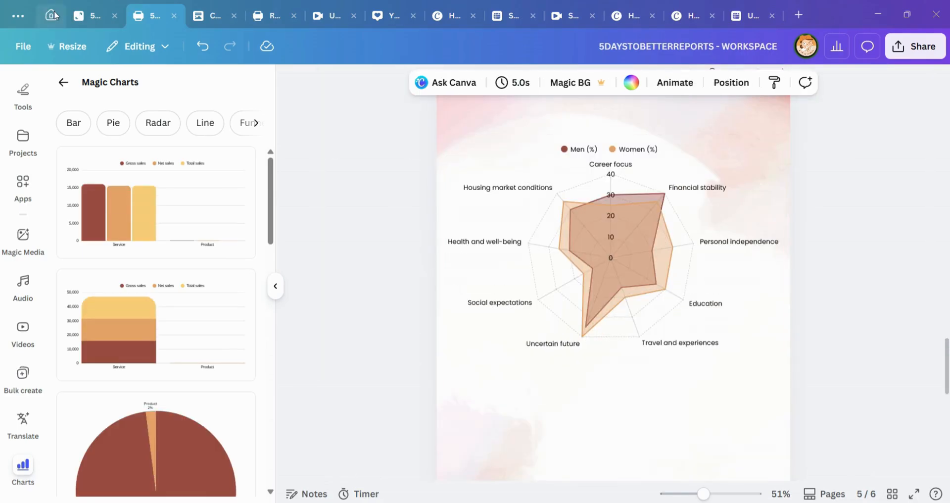
{"action": "left_click", "coordinate": [52, 15]}
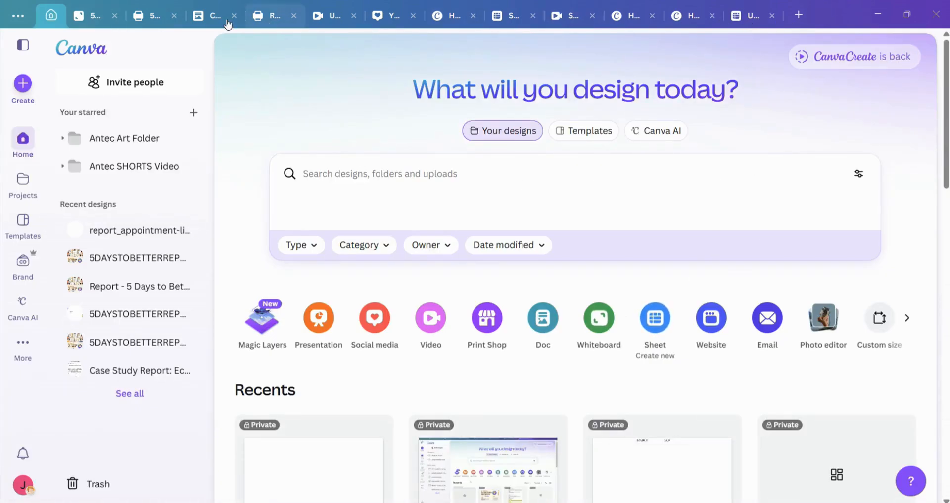
{"action": "left_click", "coordinate": [214, 11]}
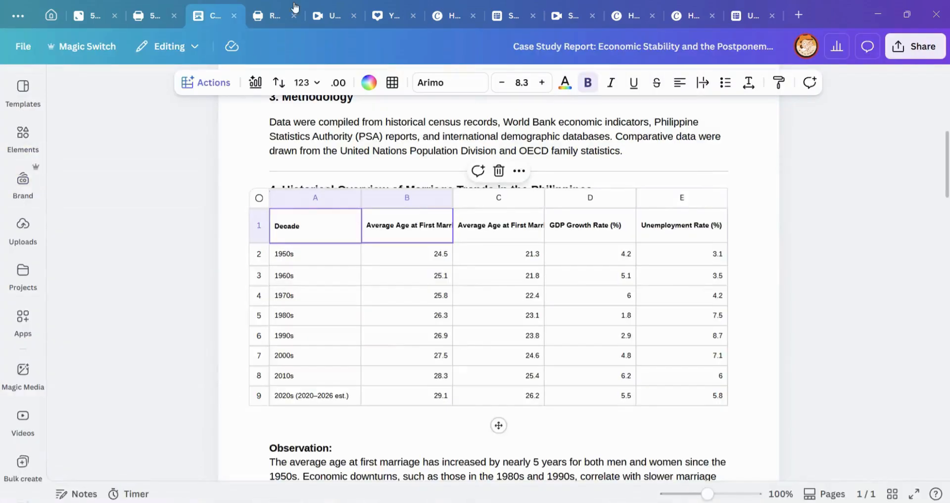
{"action": "left_click", "coordinate": [150, 16]}
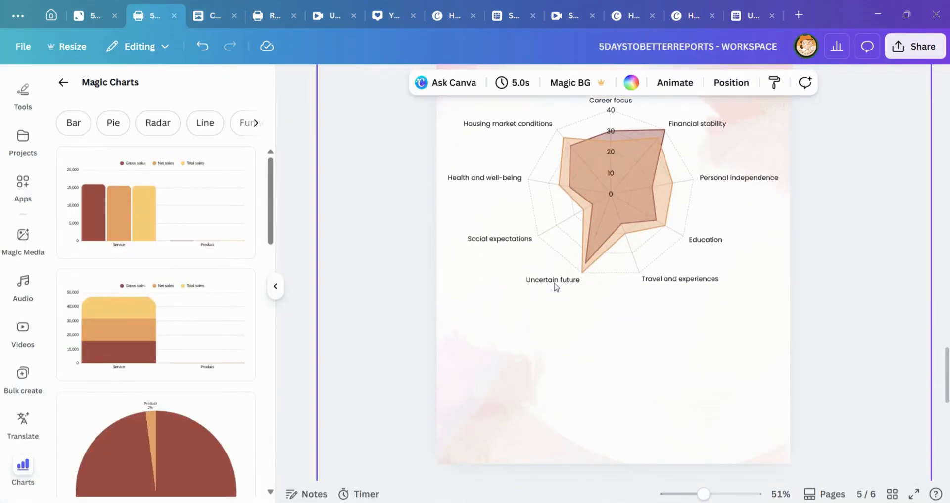
{"action": "left_click", "coordinate": [554, 248]}
{"action": "scroll", "coordinate": [542, 285], "scroll_direction": "down", "scroll_amount": 7}
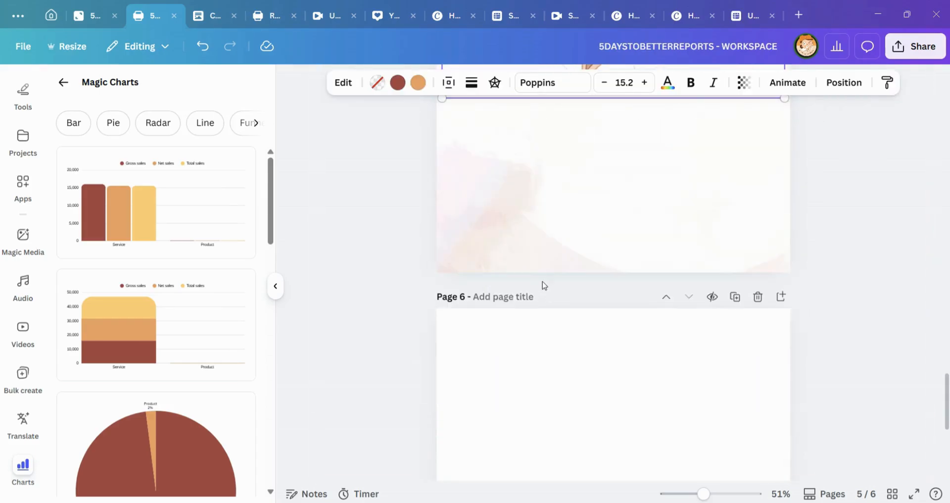
{"action": "left_click", "coordinate": [555, 283]}
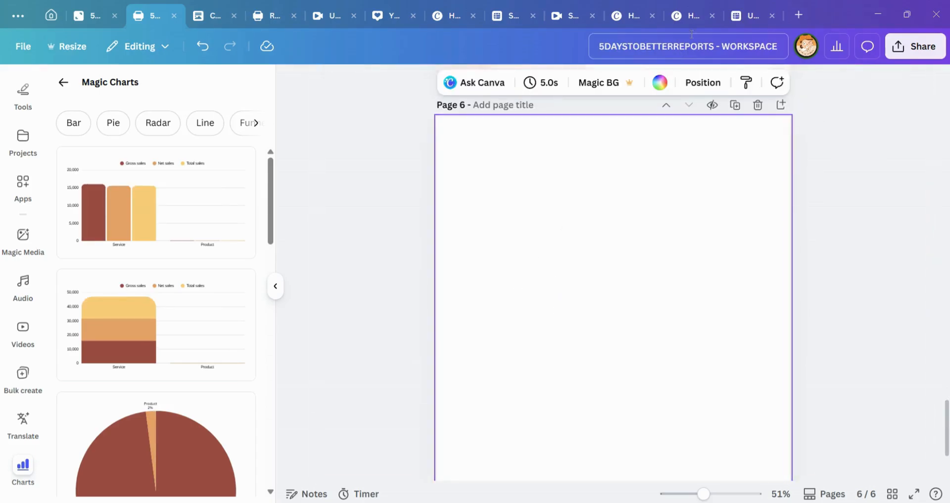
{"action": "left_click", "coordinate": [738, 15]}
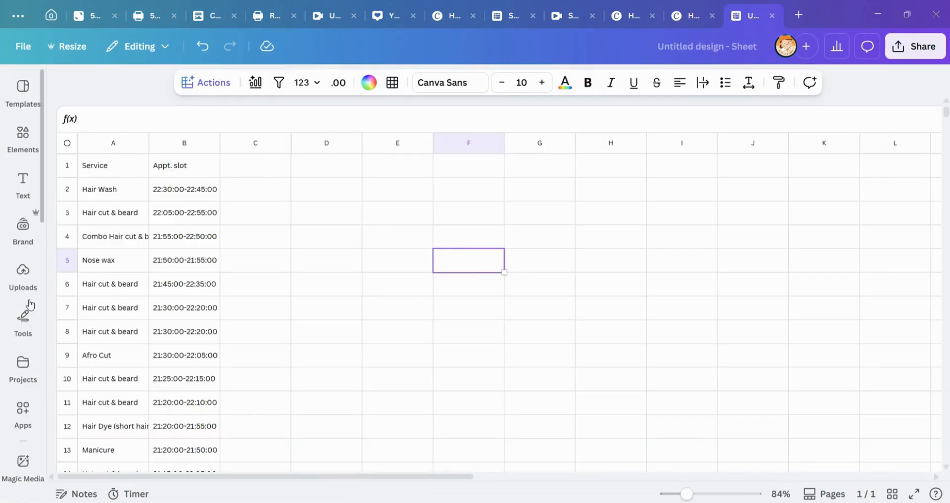
{"action": "left_click", "coordinate": [137, 18]}
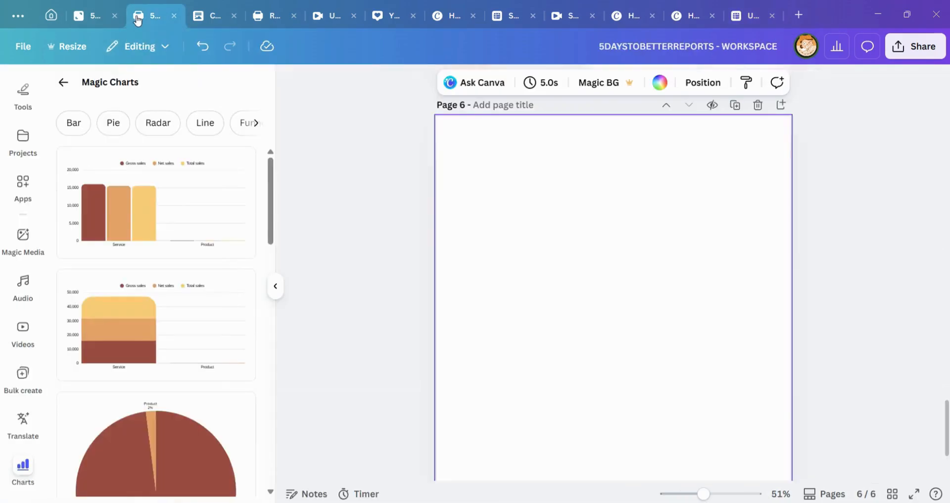
Step: Return to the untitled sheet and look through the element categories available there
{"action": "left_click", "coordinate": [747, 16]}
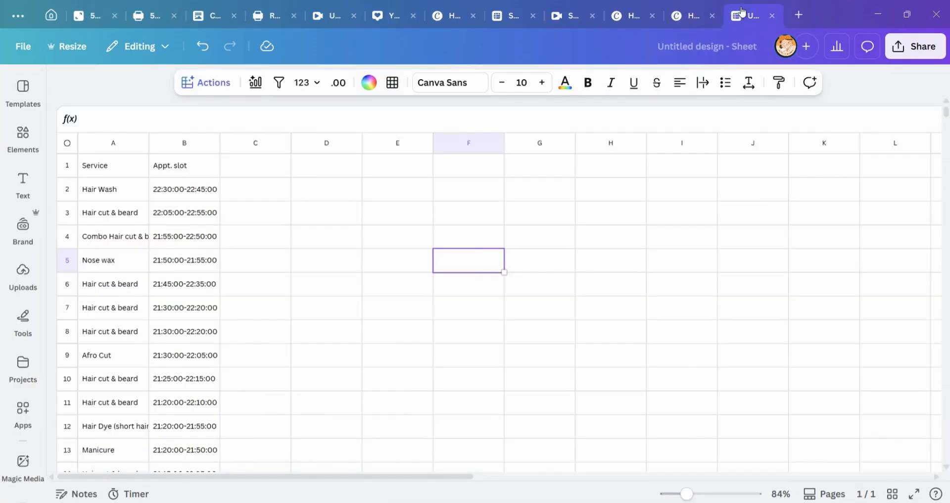
{"action": "left_click", "coordinate": [30, 149]}
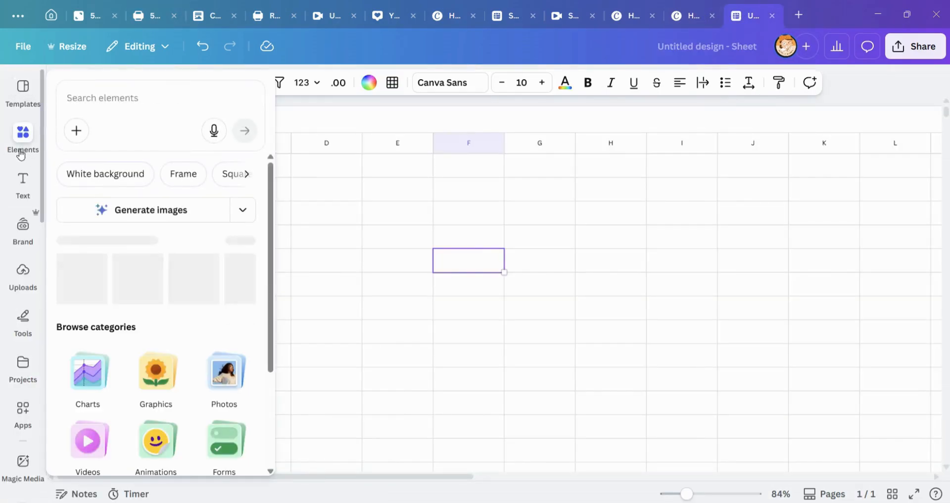
{"action": "scroll", "coordinate": [148, 361], "scroll_direction": "down", "scroll_amount": 3}
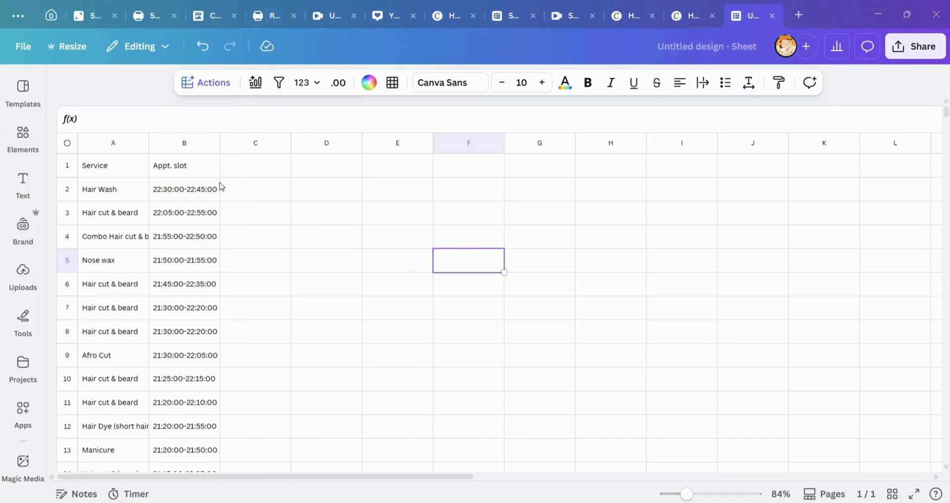
{"action": "left_click", "coordinate": [141, 183]}
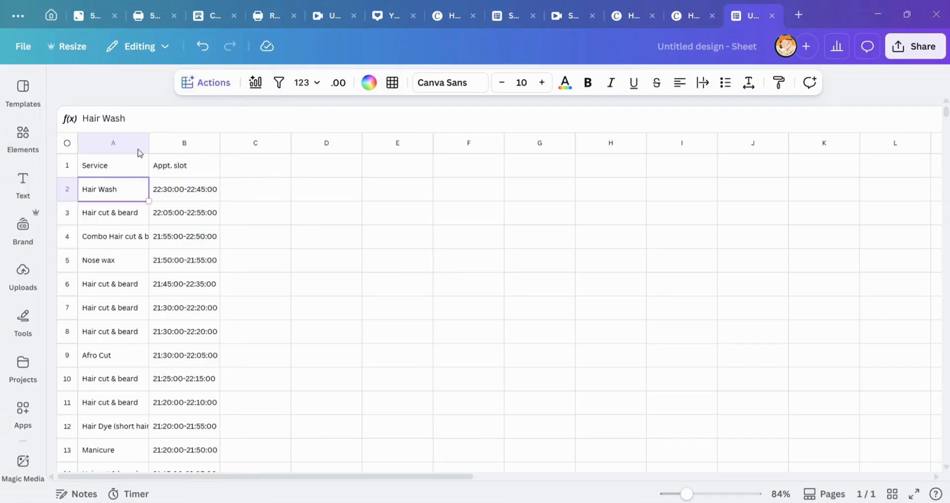
Step: Switch to the 5DAYSTOBETTERREPORTS - WORKSPACE design and look through its available chart elements
{"action": "left_click", "coordinate": [144, 16]}
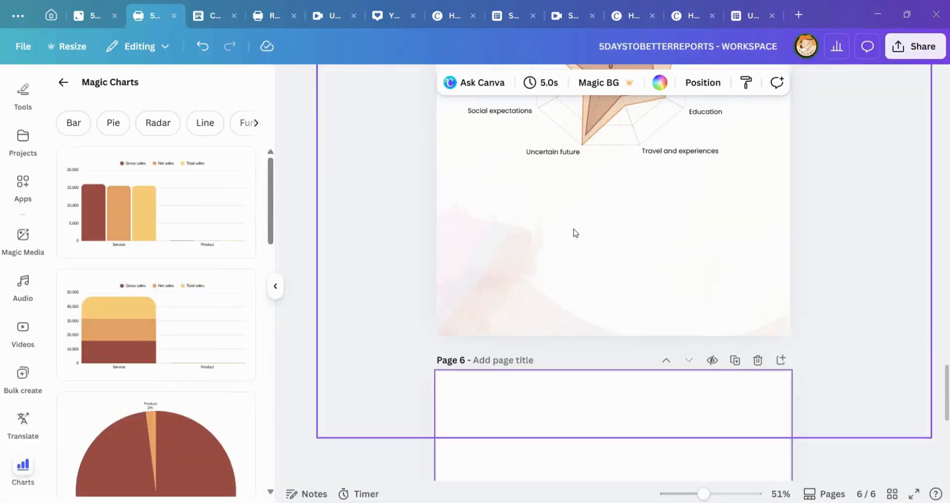
{"action": "scroll", "coordinate": [587, 246], "scroll_direction": "up", "scroll_amount": 3}
{"action": "scroll", "coordinate": [595, 256], "scroll_direction": "down", "scroll_amount": 10}
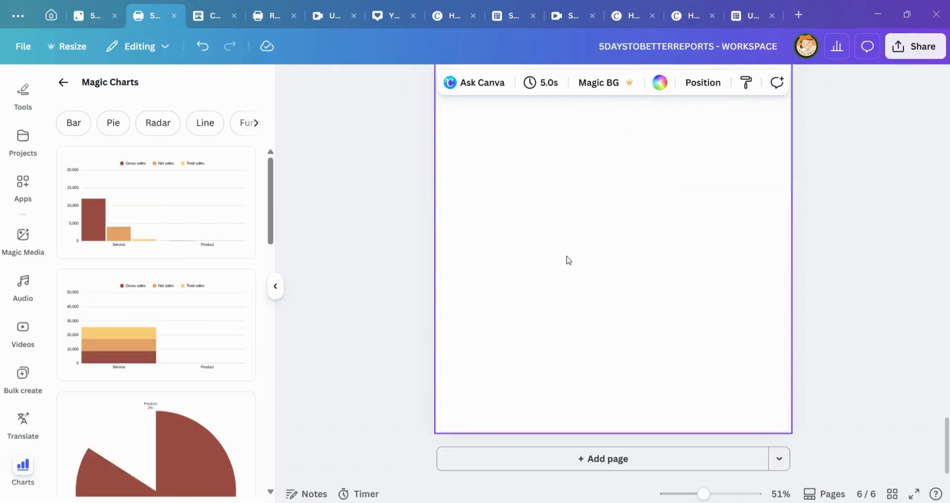
{"action": "scroll", "coordinate": [29, 212], "scroll_direction": "up", "scroll_amount": 5}
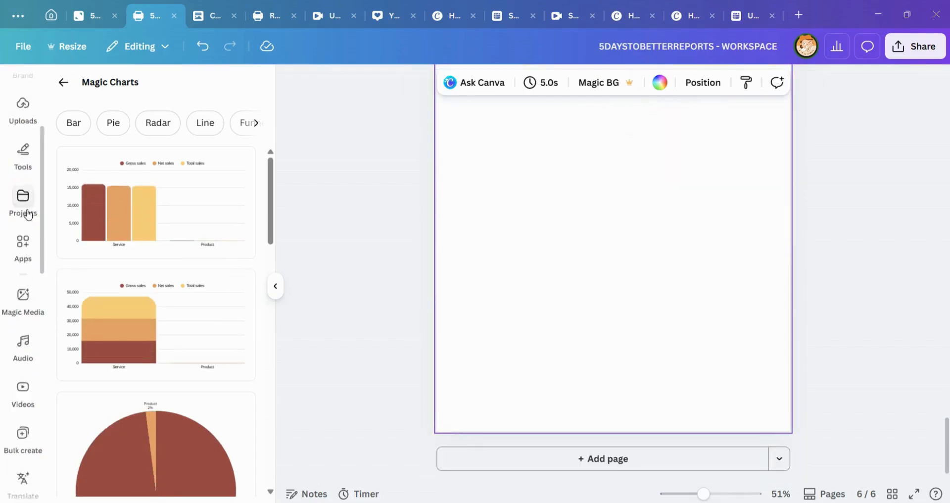
{"action": "left_click", "coordinate": [23, 147]}
{"action": "scroll", "coordinate": [201, 335], "scroll_direction": "down", "scroll_amount": 10}
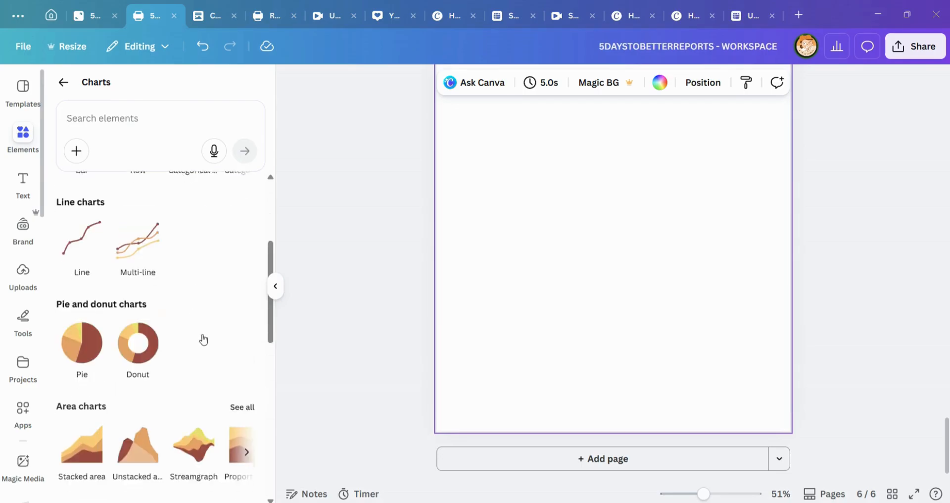
{"action": "scroll", "coordinate": [188, 371], "scroll_direction": "down", "scroll_amount": 3}
{"action": "scroll", "coordinate": [170, 354], "scroll_direction": "up", "scroll_amount": 8}
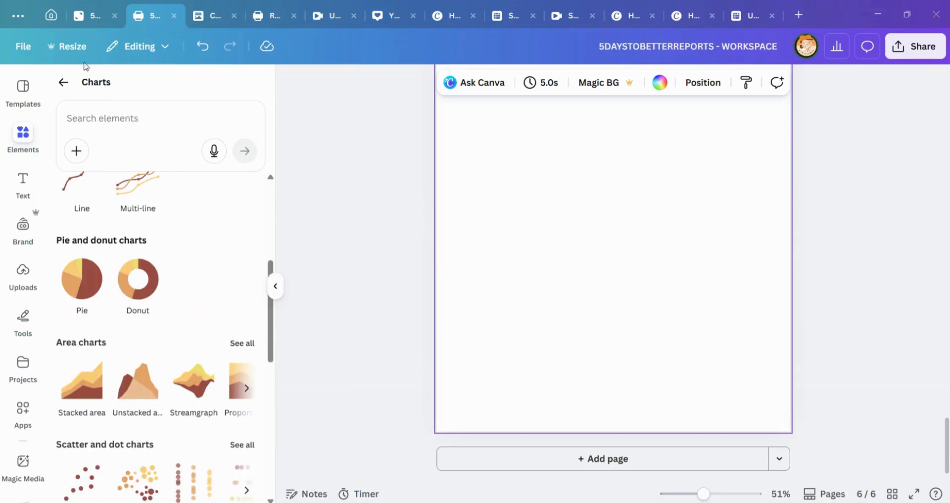
Step: Add the Budget template from the Calculate group of sheet elements to blank page 6
{"action": "left_click", "coordinate": [64, 89]}
{"action": "scroll", "coordinate": [163, 357], "scroll_direction": "down", "scroll_amount": 3}
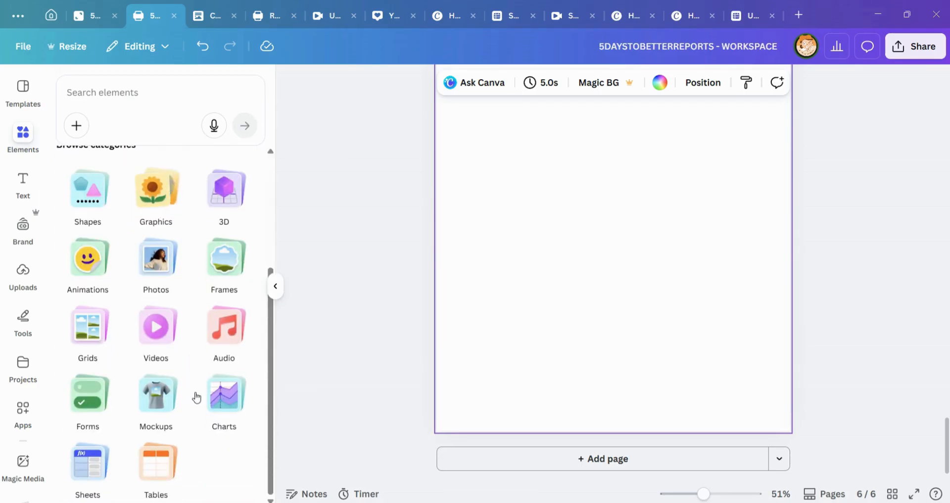
{"action": "left_click", "coordinate": [90, 470]}
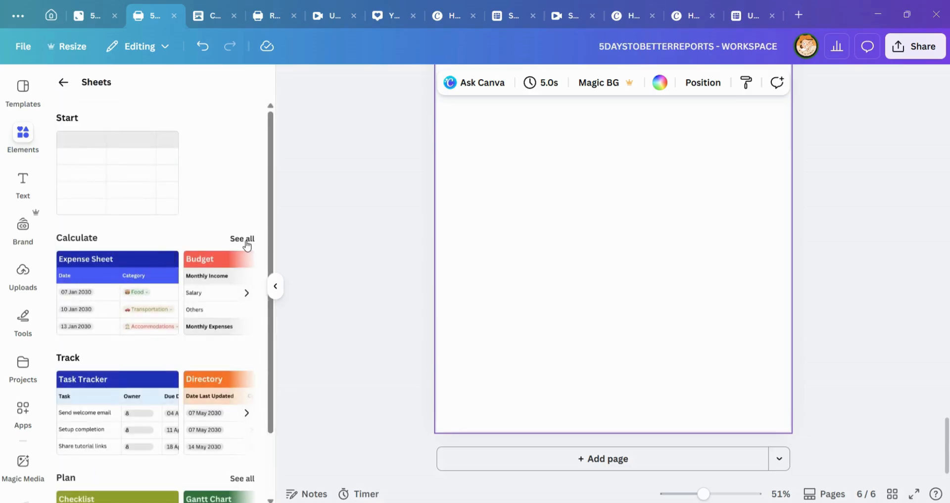
{"action": "left_click", "coordinate": [247, 239]}
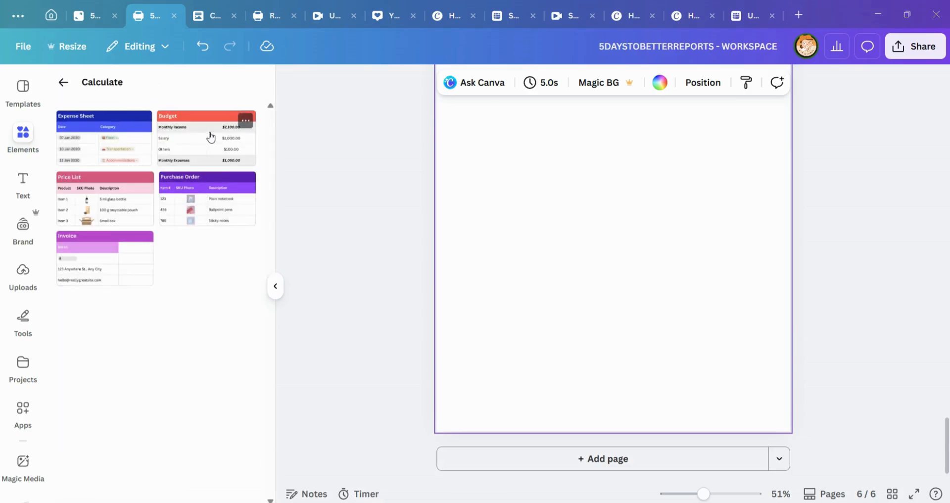
{"action": "scroll", "coordinate": [664, 276], "scroll_direction": "up", "scroll_amount": 2}
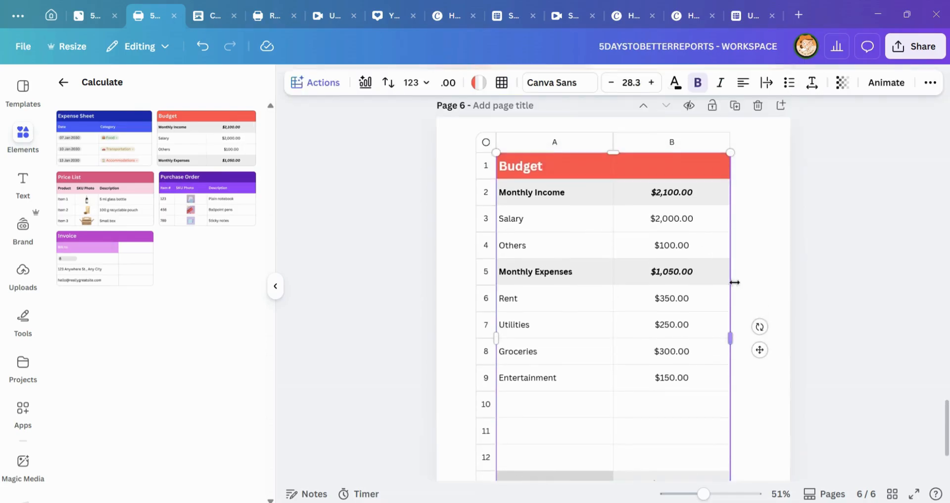
Step: Widen the Budget sheet almost to the page edge and reduce its height so the rows become more compact
{"action": "left_click_drag", "start_coordinate": [731, 323], "coordinate": [781, 325]}
{"action": "scroll", "coordinate": [675, 390], "scroll_direction": "down", "scroll_amount": 2}
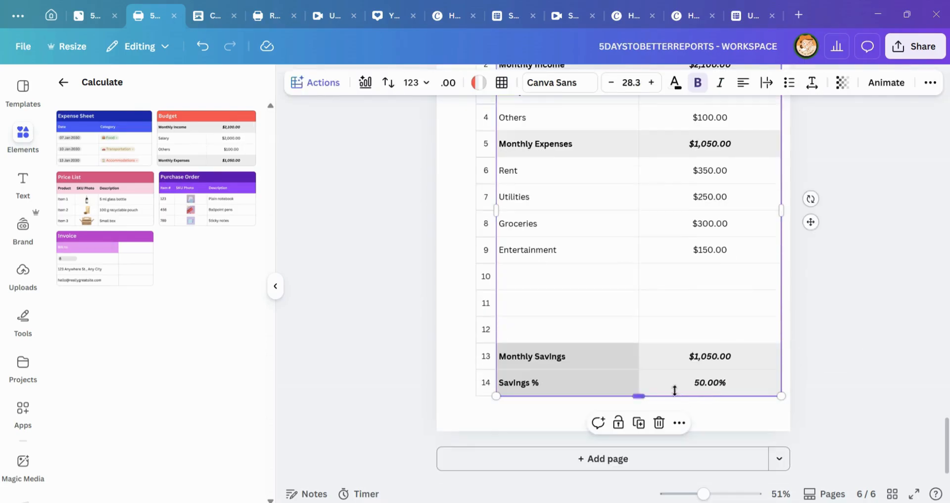
{"action": "left_click_drag", "start_coordinate": [658, 394], "coordinate": [641, 261]}
{"action": "scroll", "coordinate": [733, 258], "scroll_direction": "up", "scroll_amount": 3}
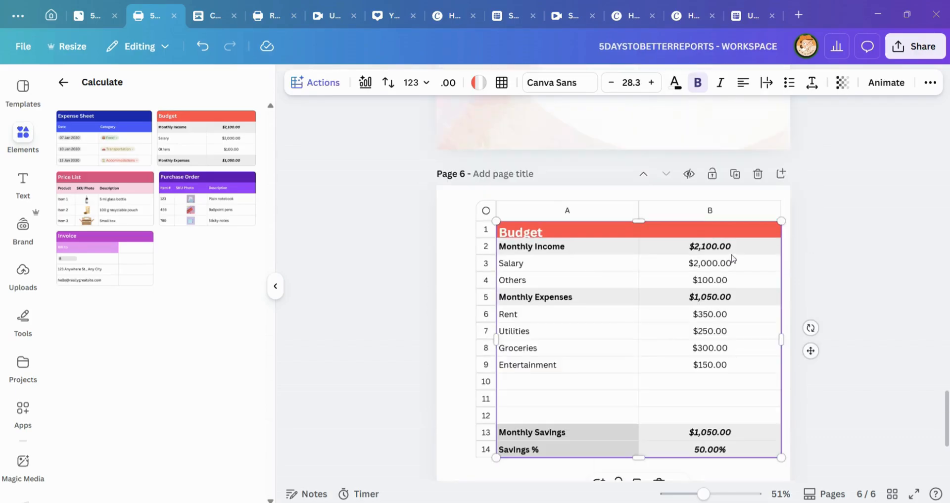
Step: Add the Price List sheet template to page 6 and select its five item descriptions
{"action": "scroll", "coordinate": [726, 366], "scroll_direction": "down", "scroll_amount": 3}
{"action": "left_click", "coordinate": [615, 384]}
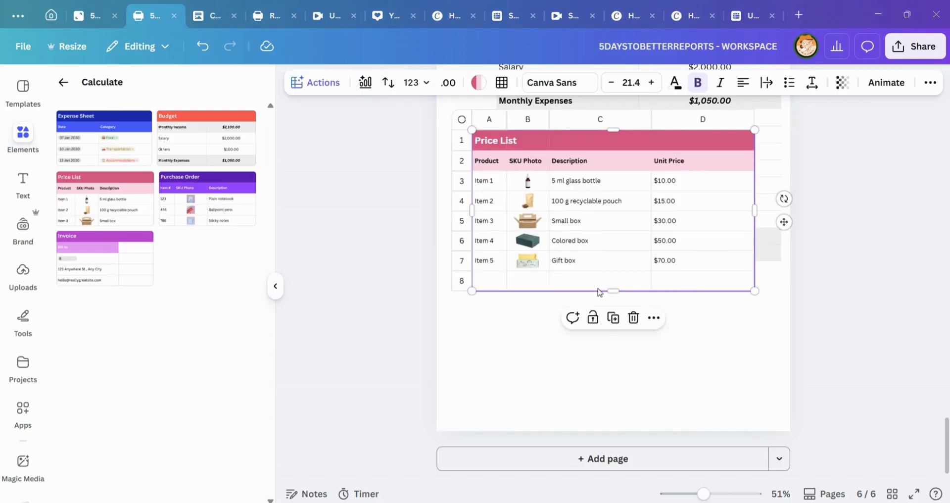
{"action": "left_click_drag", "start_coordinate": [600, 181], "coordinate": [600, 261]}
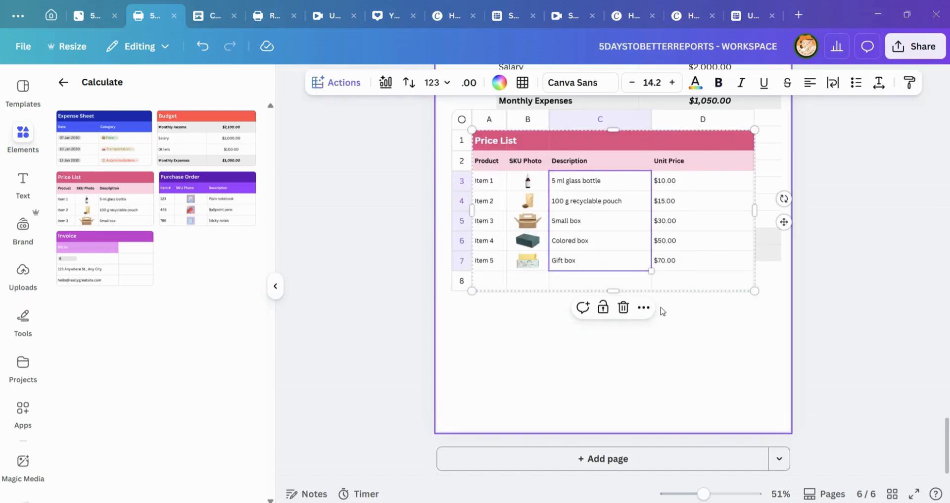
Step: Add the Gantt Chart template from the Plan group of sheets to page 6
{"action": "left_click", "coordinate": [63, 82]}
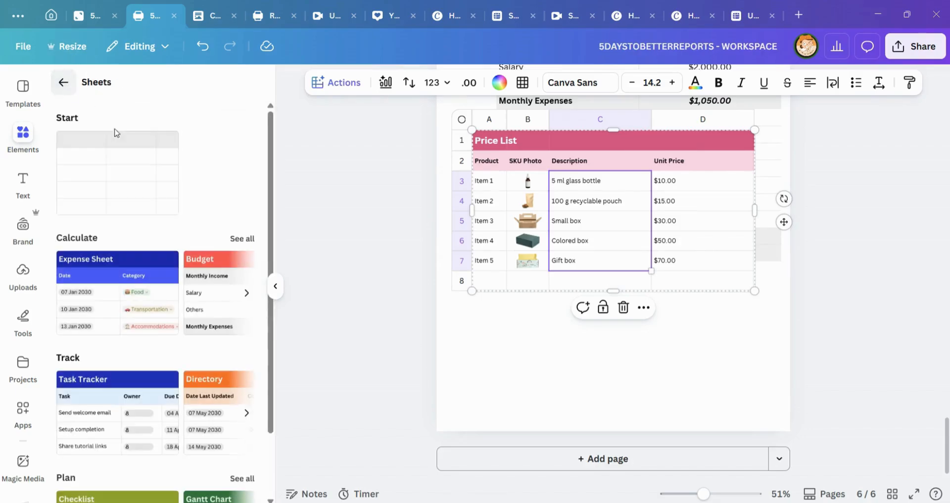
{"action": "scroll", "coordinate": [124, 297], "scroll_direction": "down", "scroll_amount": 2}
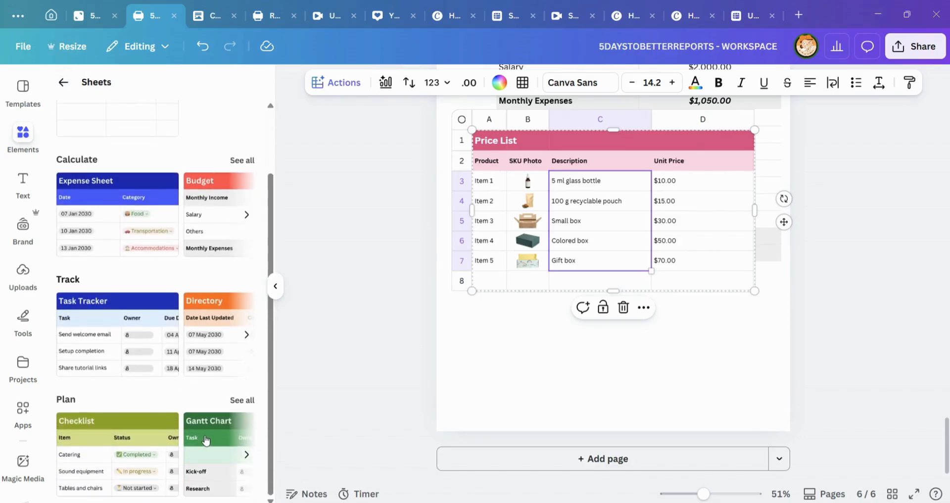
{"action": "left_click", "coordinate": [213, 463]}
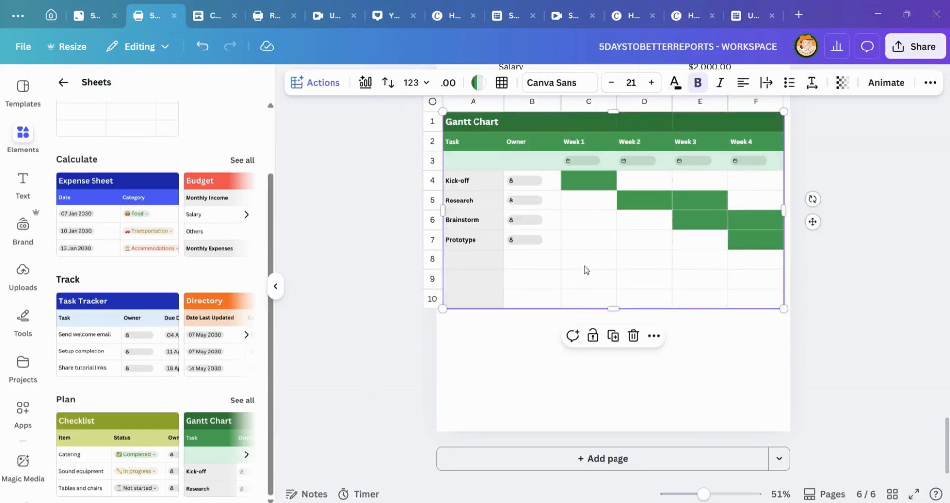
Step: Replace the Gantt Chart with the Checklist sheet template and look through the status options for Catering and Name tags
{"action": "left_click", "coordinate": [633, 336]}
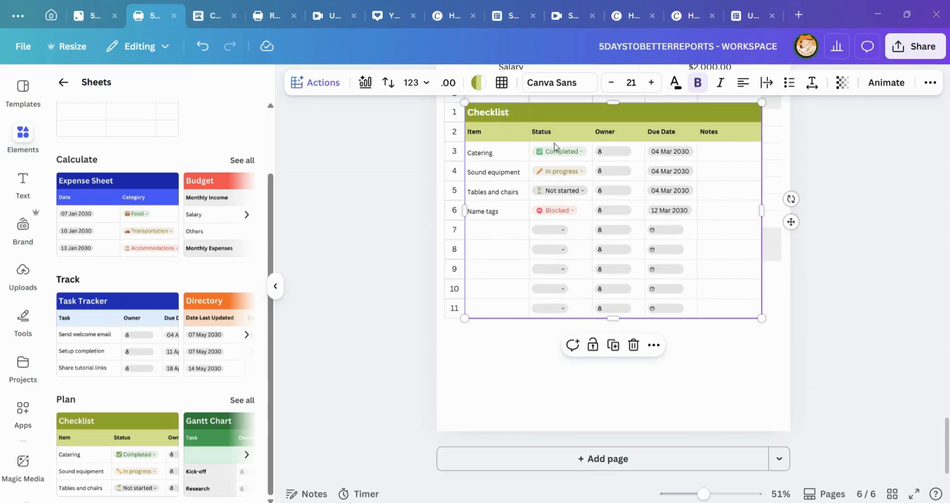
{"action": "left_click", "coordinate": [555, 147]}
{"action": "left_click", "coordinate": [555, 147]}
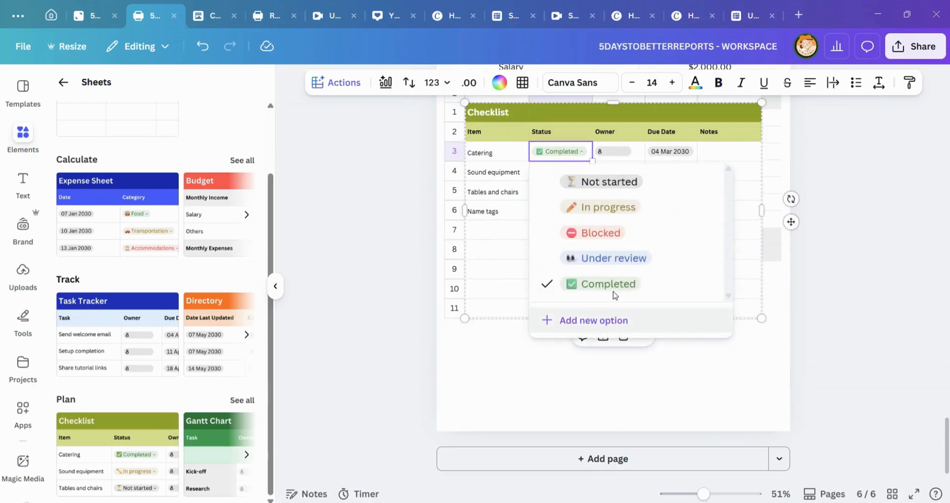
{"action": "left_click", "coordinate": [496, 231]}
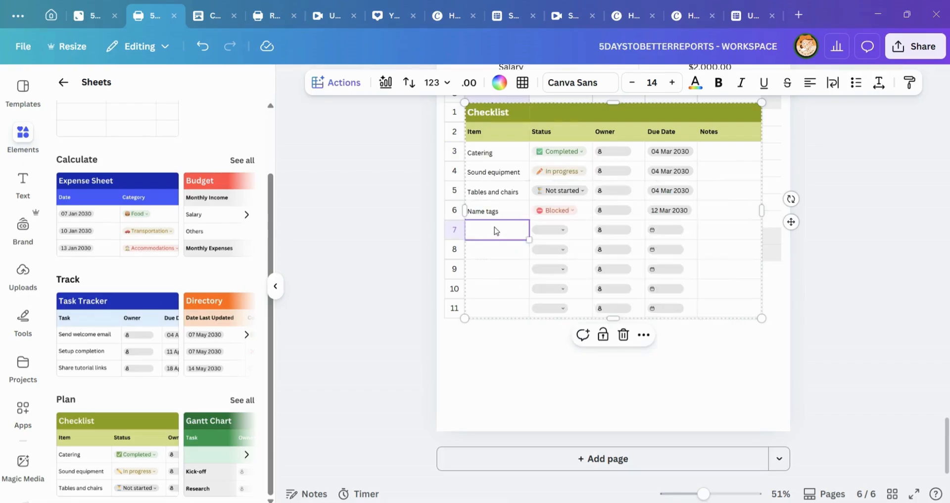
{"action": "left_click", "coordinate": [552, 210]}
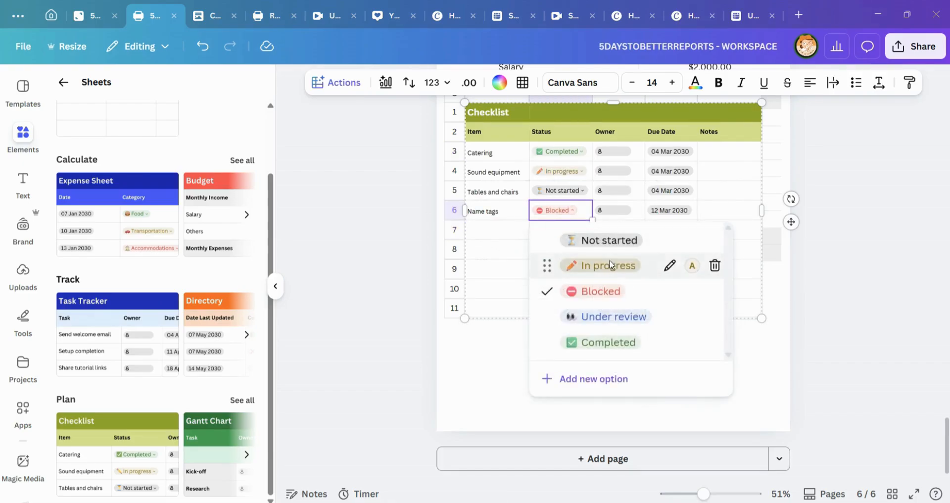
{"action": "left_click", "coordinate": [509, 230]}
Step: Look at the Owner choices for the Catering row and the Due Date cells of the Checklist
{"action": "left_click", "coordinate": [625, 150]}
{"action": "left_click", "coordinate": [625, 150]}
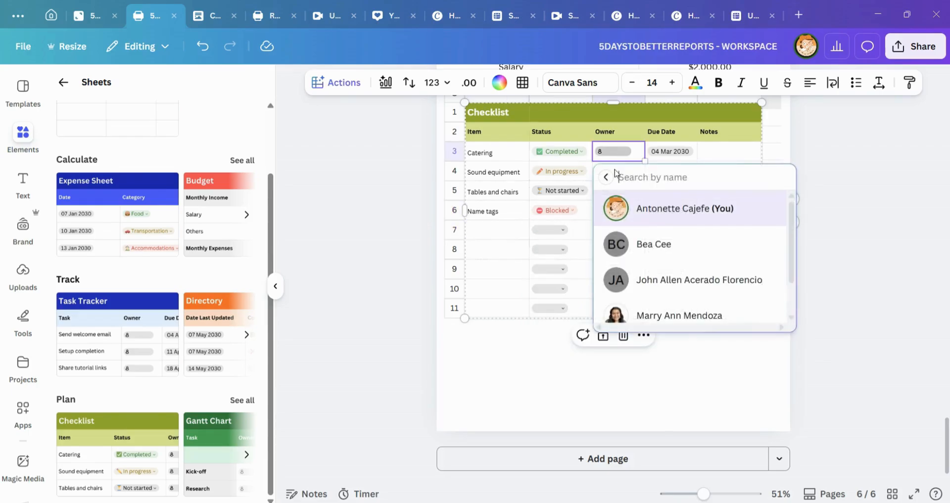
{"action": "left_click", "coordinate": [559, 190]}
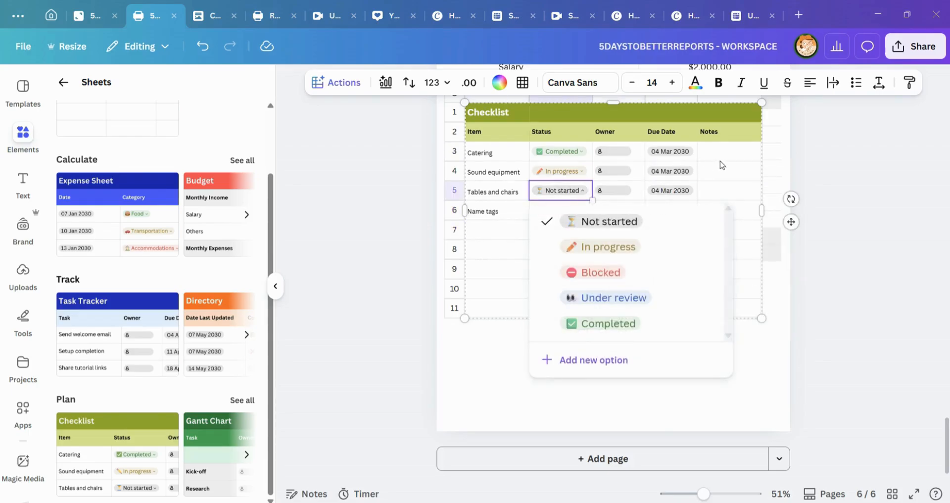
{"action": "left_click", "coordinate": [671, 191]}
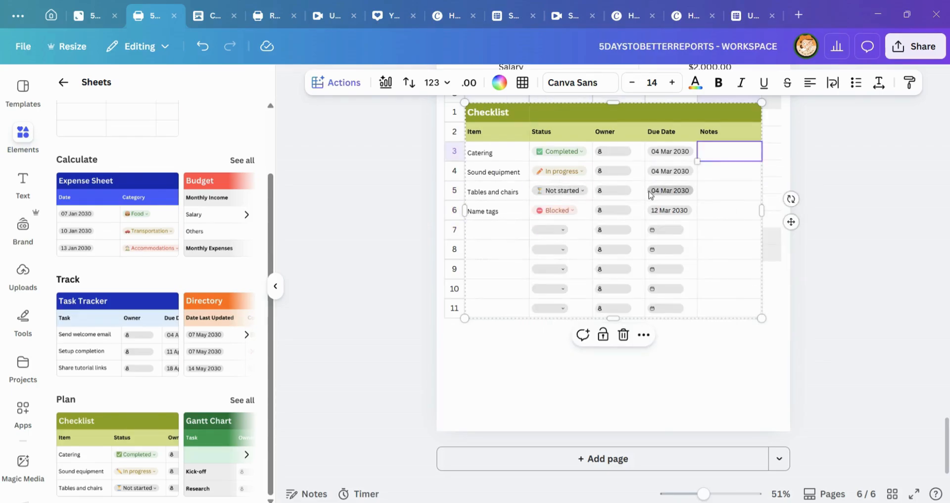
{"action": "left_click", "coordinate": [671, 190]}
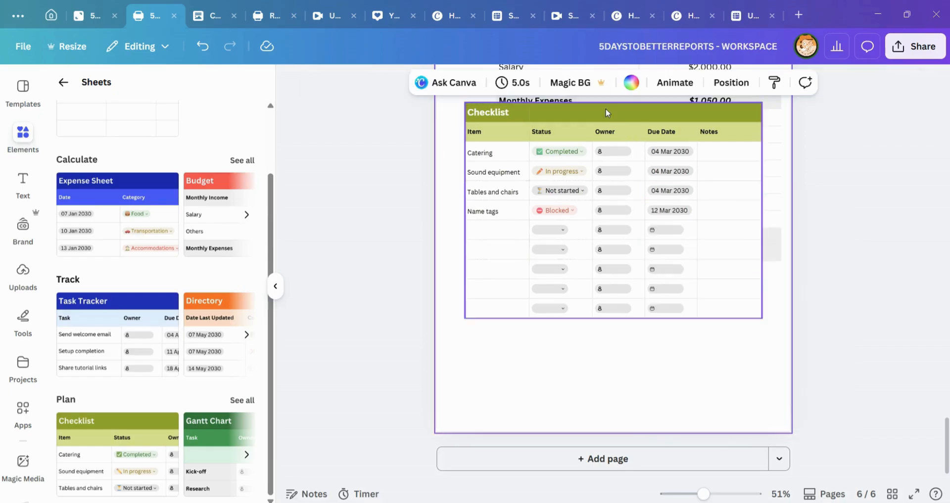
Step: Move the whole Checklist sheet to the lower part of page 6, just below the first Price List item
{"action": "left_click_drag", "start_coordinate": [606, 108], "coordinate": [618, 233]}
{"action": "left_click", "coordinate": [753, 365]}
{"action": "scroll", "coordinate": [717, 248], "scroll_direction": "up", "scroll_amount": 3}
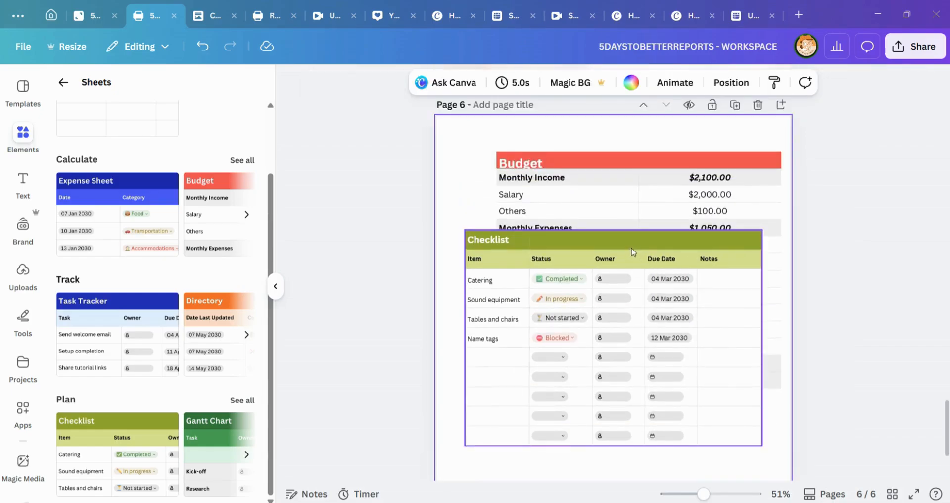
{"action": "left_click_drag", "start_coordinate": [644, 271], "coordinate": [647, 319]}
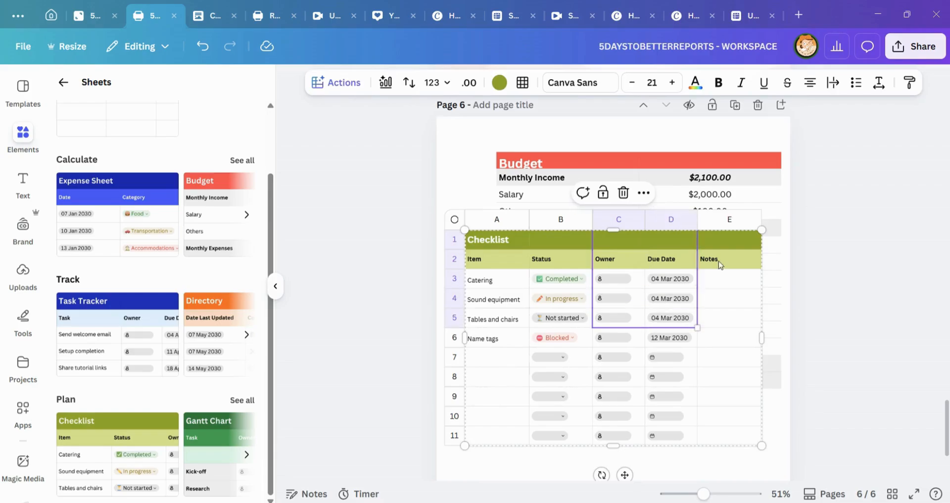
{"action": "left_click", "coordinate": [724, 129]}
{"action": "left_click", "coordinate": [498, 242]}
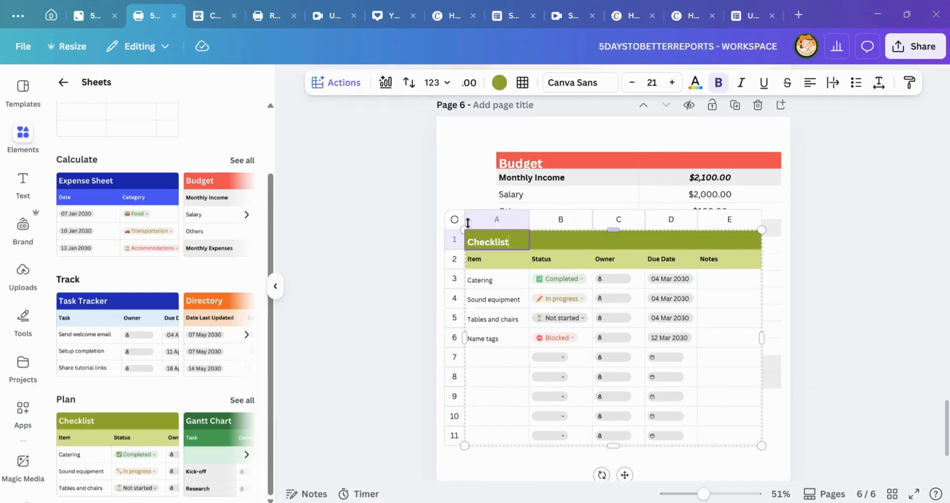
{"action": "left_click_drag", "start_coordinate": [455, 226], "coordinate": [475, 310]}
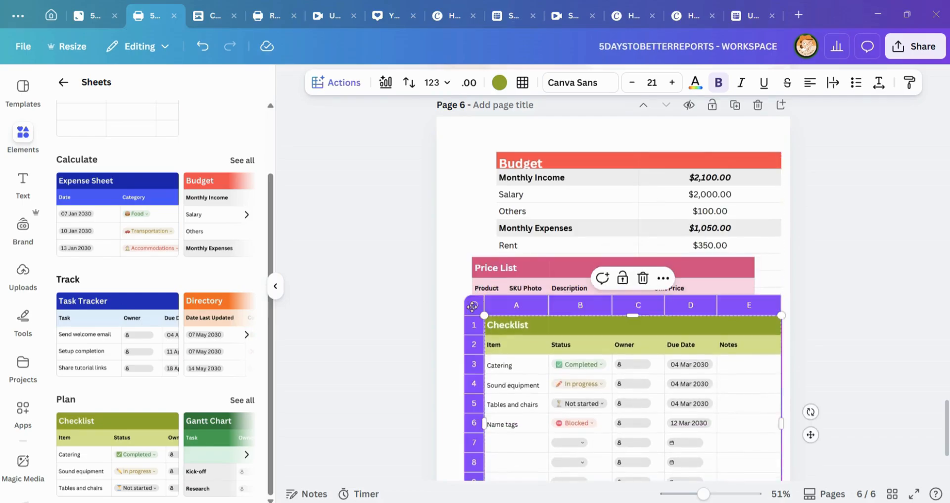
{"action": "scroll", "coordinate": [487, 160], "scroll_direction": "down", "scroll_amount": 3}
{"action": "mouse_move", "coordinate": [475, 177]}
{"action": "left_mouse_down"}
{"action": "mouse_move", "coordinate": [461, 240]}
{"action": "mouse_move", "coordinate": [442, 184]}
{"action": "mouse_move", "coordinate": [462, 185]}
{"action": "mouse_move", "coordinate": [462, 198]}
{"action": "mouse_move", "coordinate": [462, 183]}
{"action": "left_mouse_up"}
{"action": "left_click", "coordinate": [872, 171]}
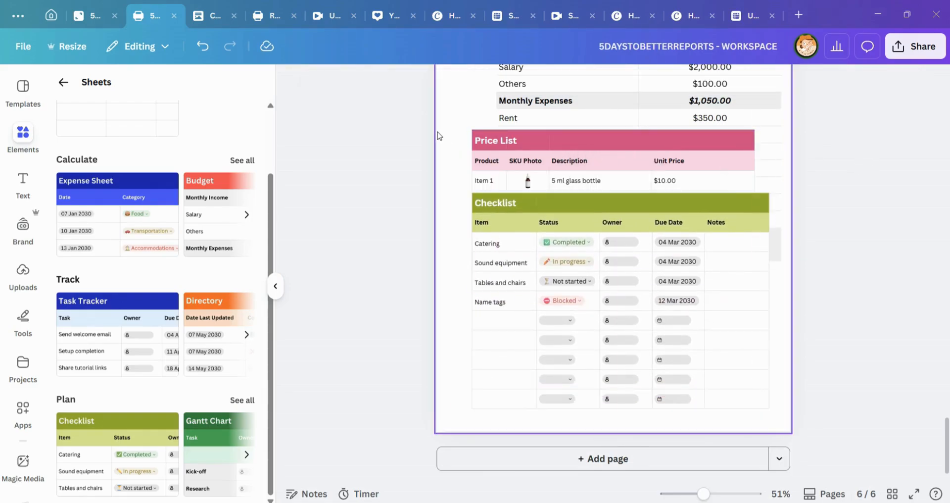
Step: Delete the Budget and Price List sheets from page 6 and select the remaining Checklist sheet
{"action": "left_click_drag", "start_coordinate": [437, 131], "coordinate": [724, 153]}
{"action": "key", "text": "Delete"}
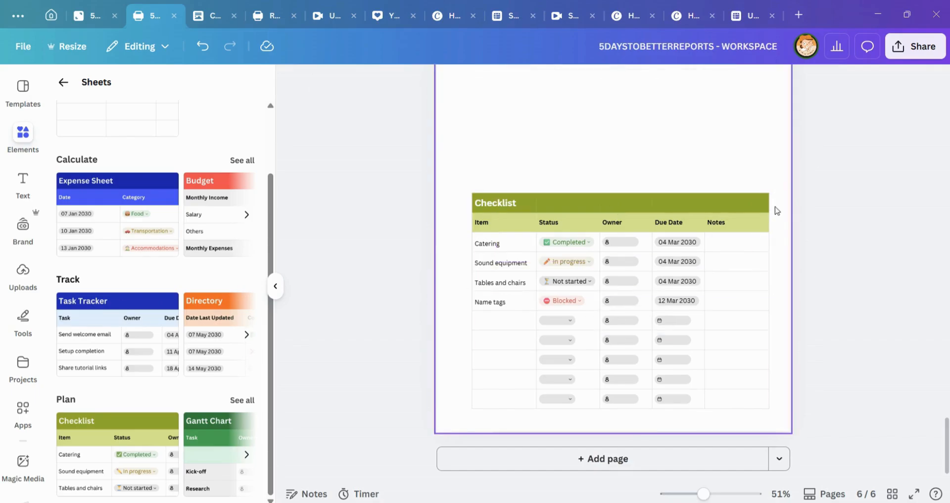
{"action": "left_click_drag", "start_coordinate": [566, 168], "coordinate": [643, 252]}
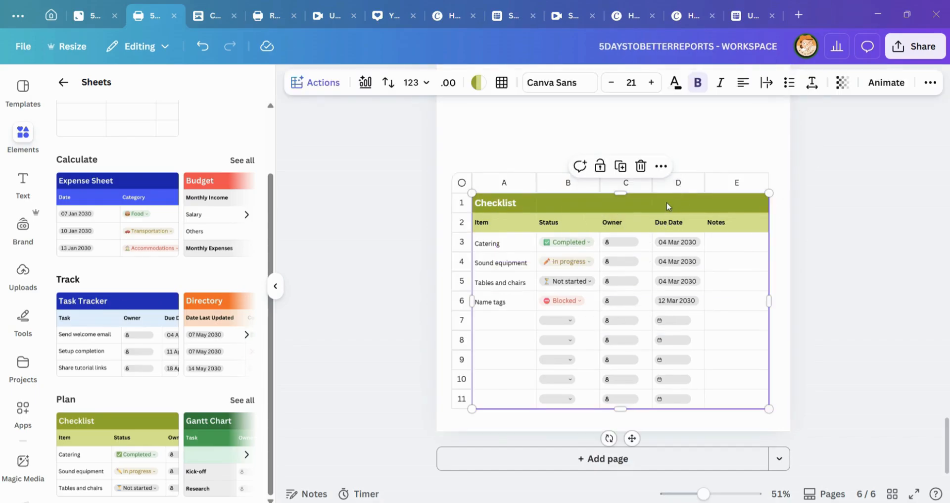
Step: Search the elements for "pin", look over the graphics, photos and 3D groups, and close the element library
{"action": "left_click", "coordinate": [23, 137]}
{"action": "left_click", "coordinate": [58, 95]}
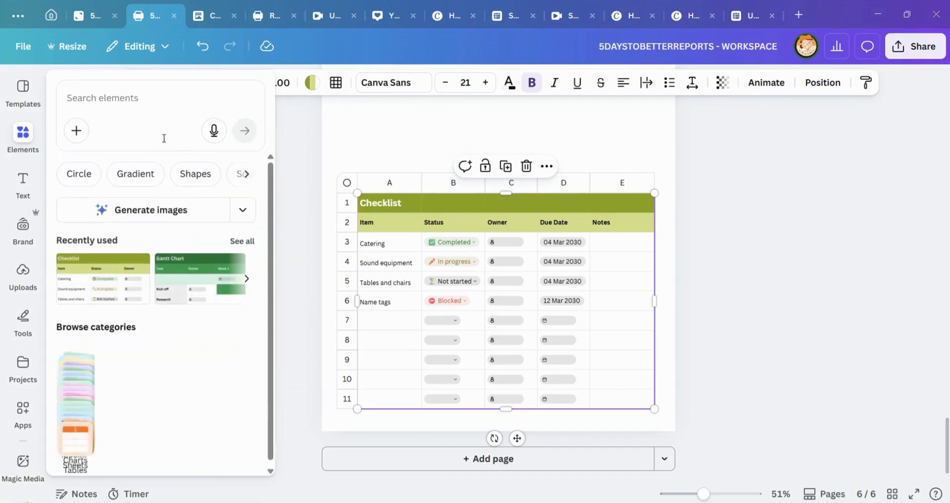
{"action": "left_click", "coordinate": [98, 98]}
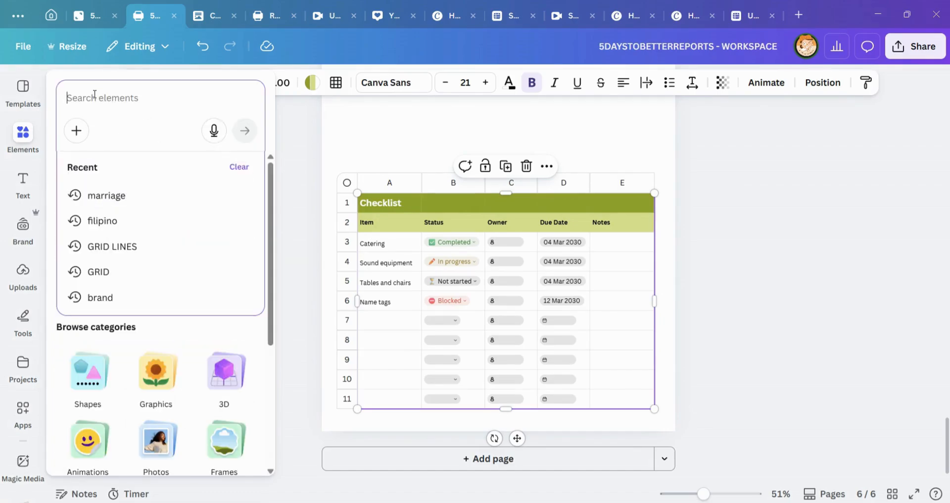
{"action": "type", "text": "p"}
{"action": "key", "text": "BackSpace"}
{"action": "type", "text": "pin"}
{"action": "key", "text": "Return"}
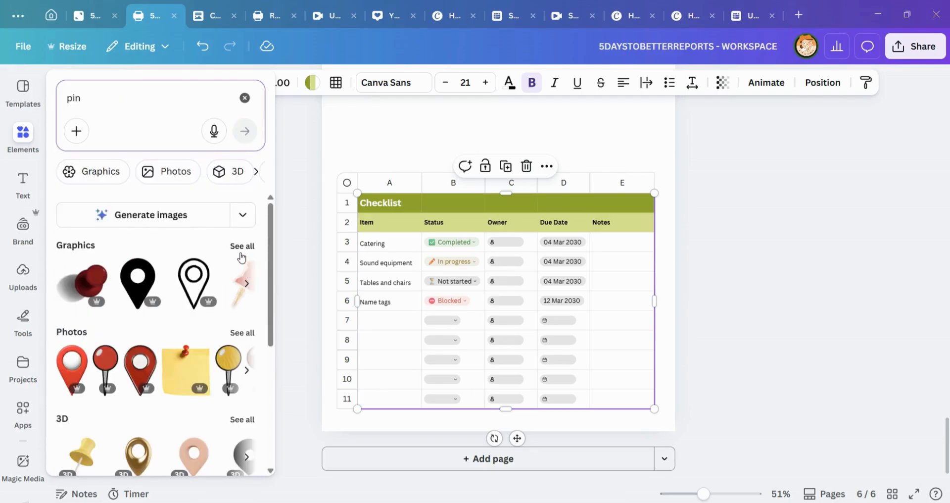
{"action": "left_click", "coordinate": [273, 270]}
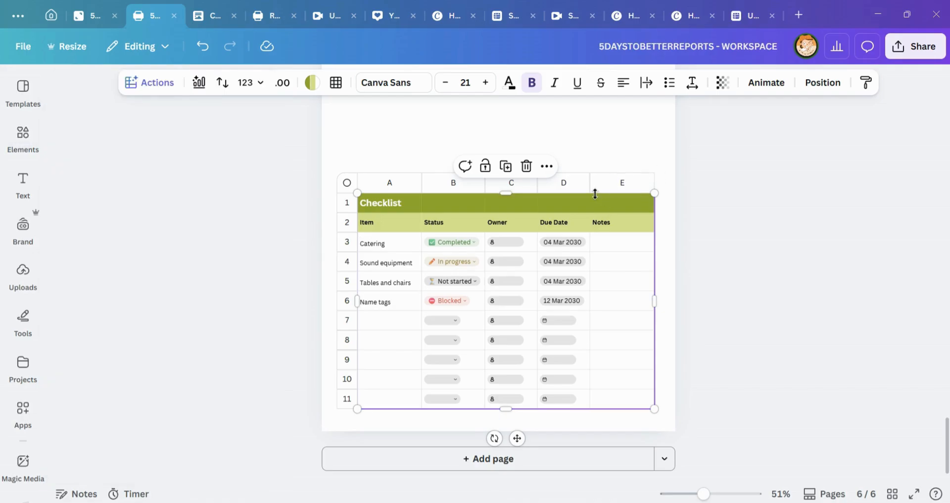
Step: Look back through the report pages from the Checklist and radar chart to the case study title page
{"action": "scroll", "coordinate": [594, 188], "scroll_direction": "up", "scroll_amount": 4}
{"action": "scroll", "coordinate": [528, 272], "scroll_direction": "up", "scroll_amount": 7}
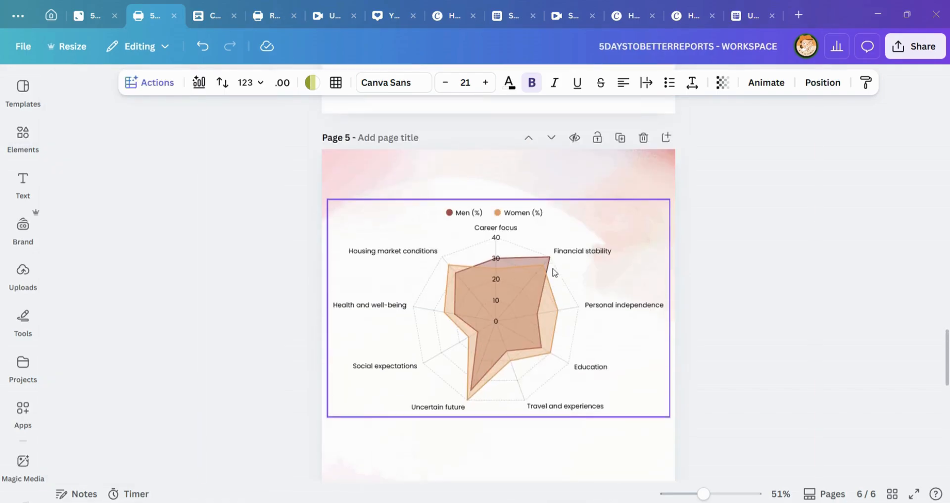
{"action": "scroll", "coordinate": [576, 302], "scroll_direction": "up", "scroll_amount": 7}
{"action": "scroll", "coordinate": [644, 294], "scroll_direction": "up", "scroll_amount": 20}
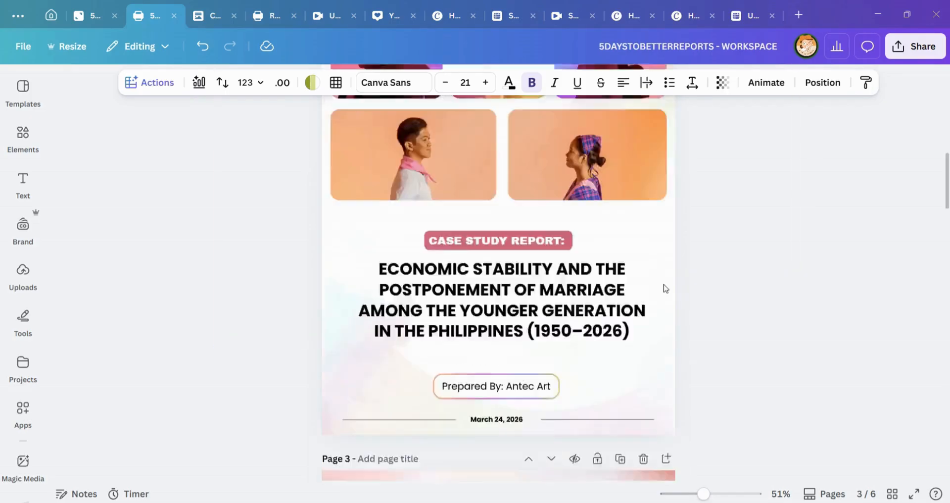
Step: Move the whole Checklist sheet up to the upper part of page 6, centred between the page's side margins, and deselect it
{"action": "scroll", "coordinate": [787, 248], "scroll_direction": "down", "scroll_amount": 20}
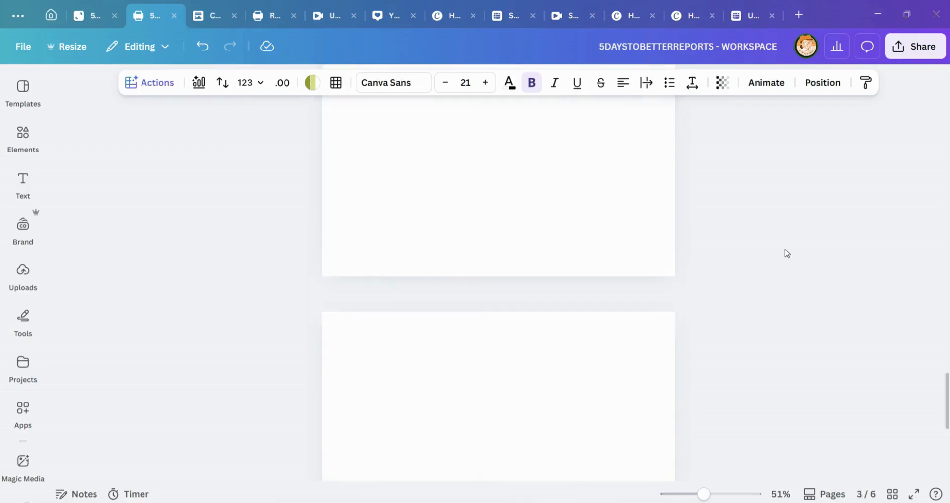
{"action": "left_click", "coordinate": [367, 159]}
{"action": "left_click", "coordinate": [396, 203]}
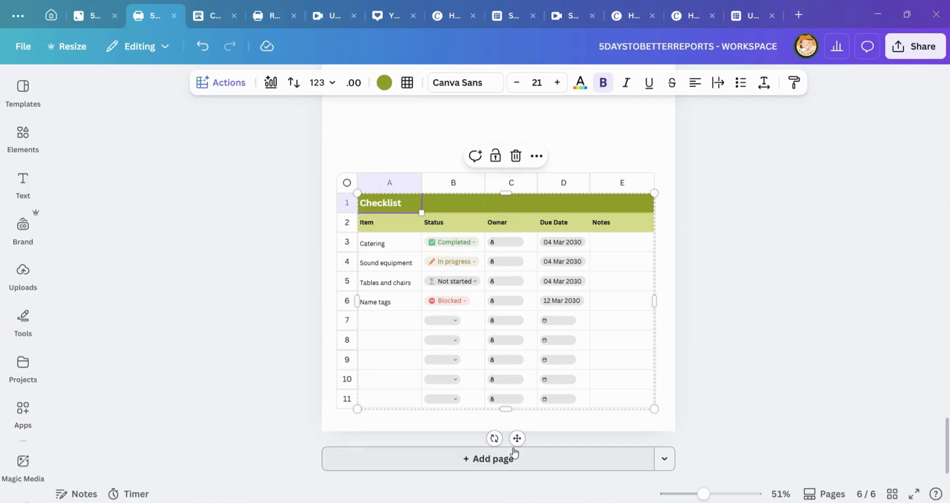
{"action": "left_click_drag", "start_coordinate": [516, 438], "coordinate": [509, 291]}
{"action": "scroll", "coordinate": [574, 307], "scroll_direction": "up", "scroll_amount": 3}
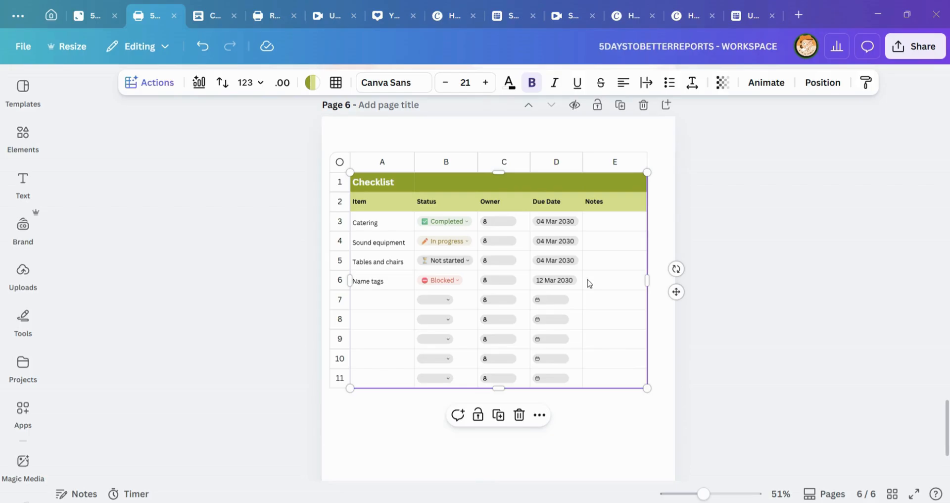
{"action": "left_click", "coordinate": [378, 136]}
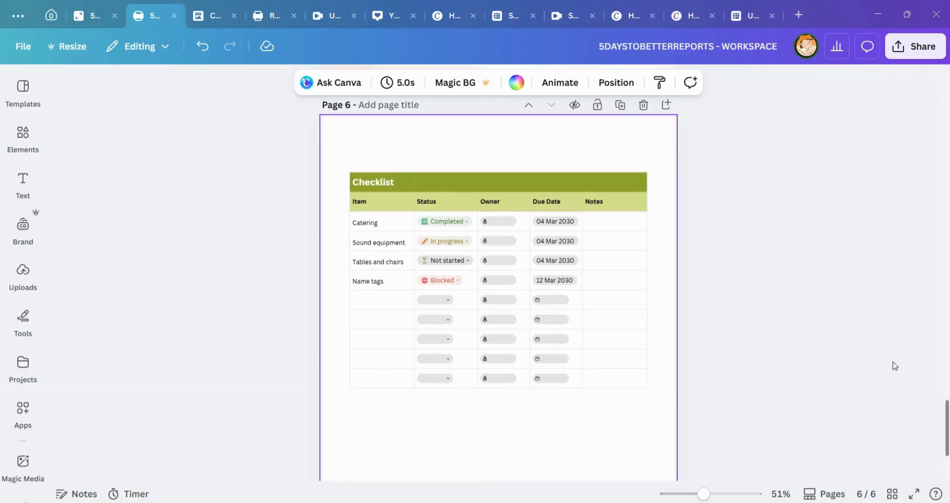
Step: Show all graphics for the "pin" search and insert the light-blue pushpin onto page 6
{"action": "left_click", "coordinate": [23, 133]}
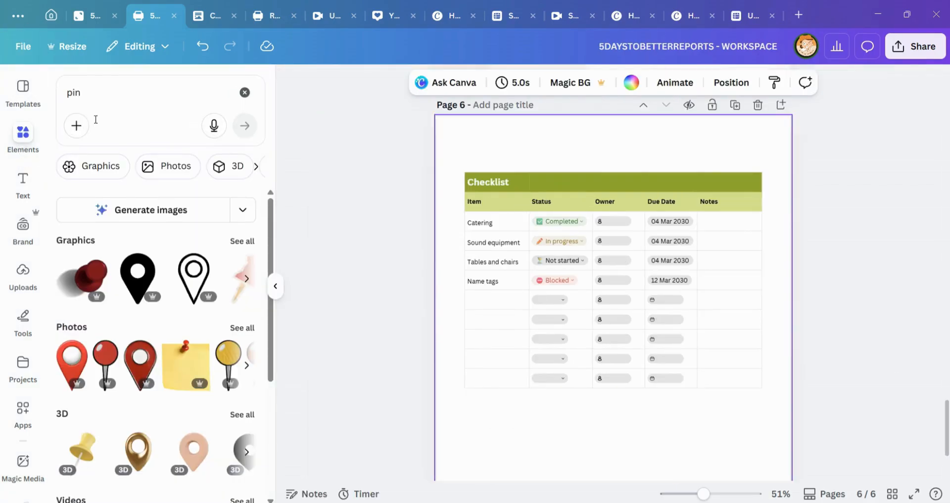
{"action": "left_click", "coordinate": [242, 241]}
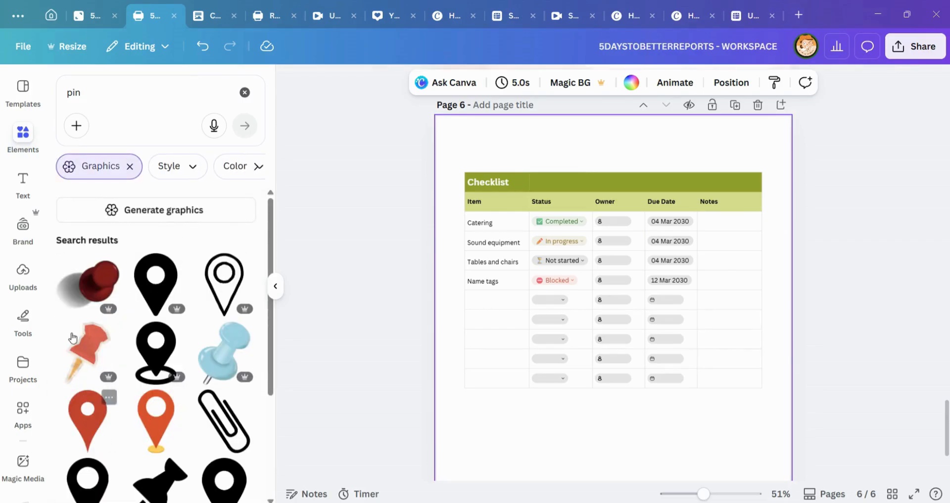
{"action": "left_click", "coordinate": [230, 347]}
{"action": "scroll", "coordinate": [658, 307], "scroll_direction": "down", "scroll_amount": 3}
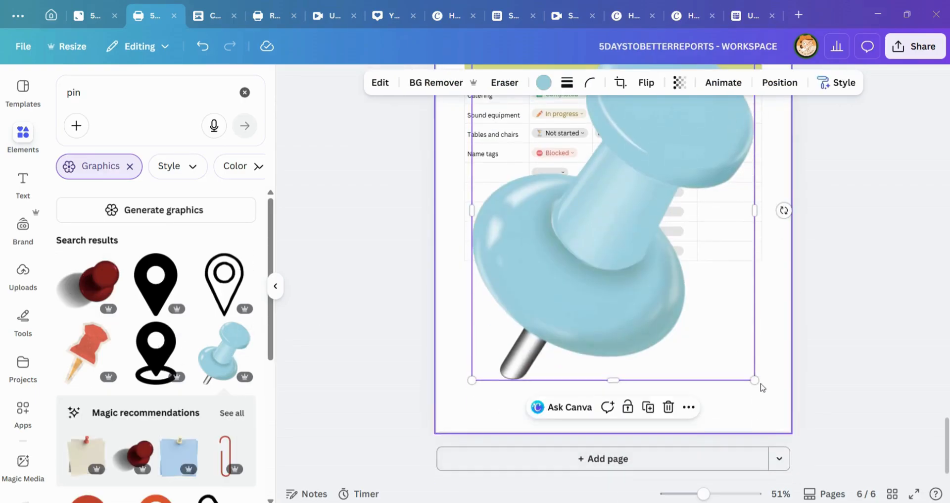
Step: Shrink the light-blue pushpin and place it over the upper-right corner of the Checklist sheet
{"action": "left_click_drag", "start_coordinate": [753, 377], "coordinate": [530, 109]}
{"action": "scroll", "coordinate": [531, 159], "scroll_direction": "up", "scroll_amount": 5}
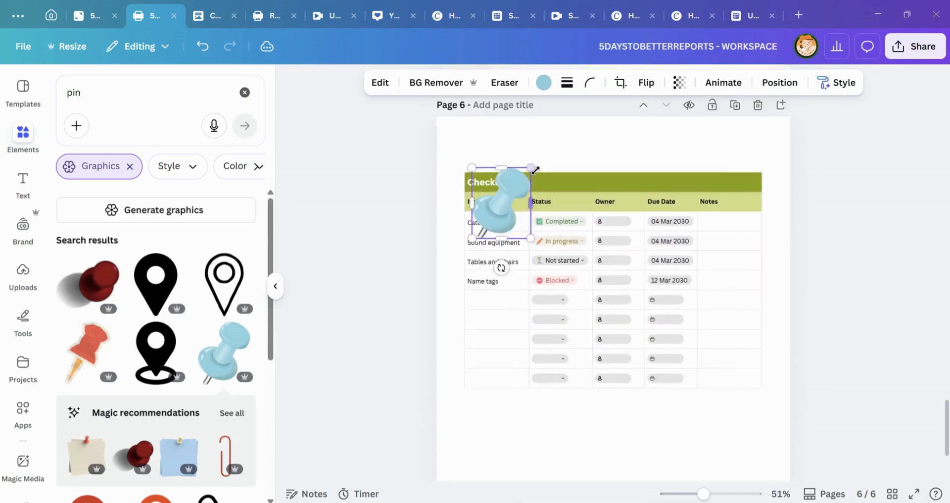
{"action": "left_click_drag", "start_coordinate": [515, 348], "coordinate": [753, 297]}
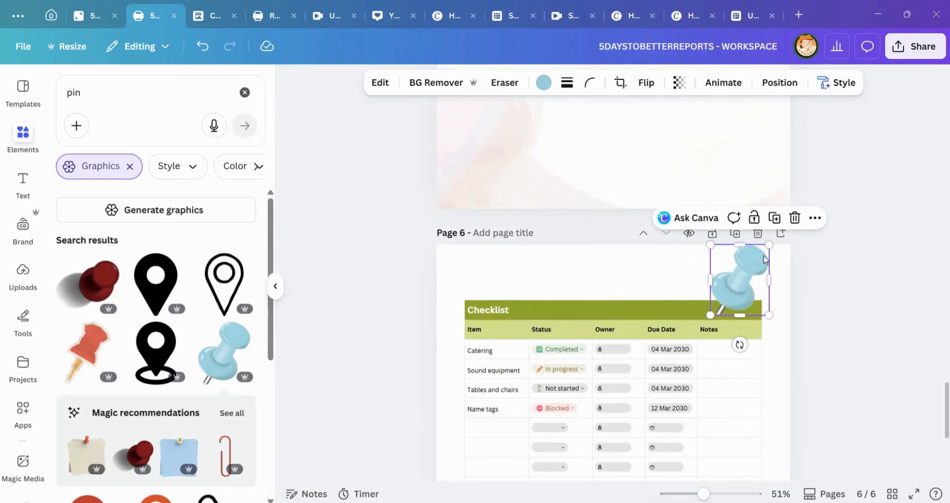
{"action": "left_click_drag", "start_coordinate": [766, 250], "coordinate": [749, 272]}
{"action": "left_click", "coordinate": [816, 291]}
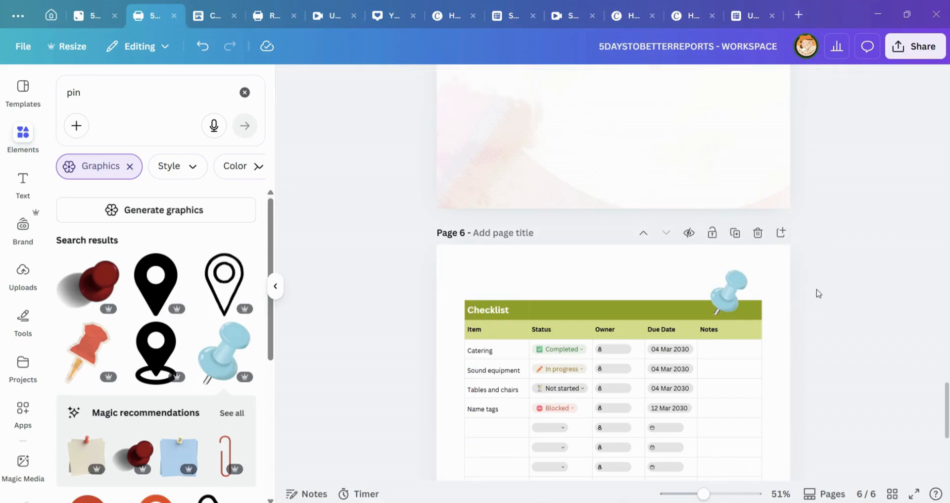
Step: Remove the light-blue pushpin graphic from page 6 and leave the Checklist sheet in place
{"action": "scroll", "coordinate": [862, 271], "scroll_direction": "down", "scroll_amount": 3}
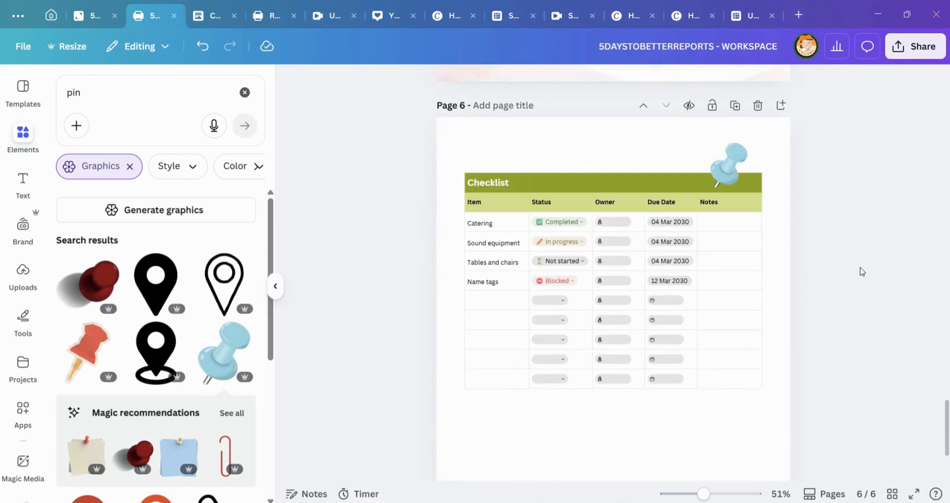
{"action": "left_click_drag", "start_coordinate": [651, 131], "coordinate": [781, 231]}
{"action": "left_click", "coordinate": [703, 171]}
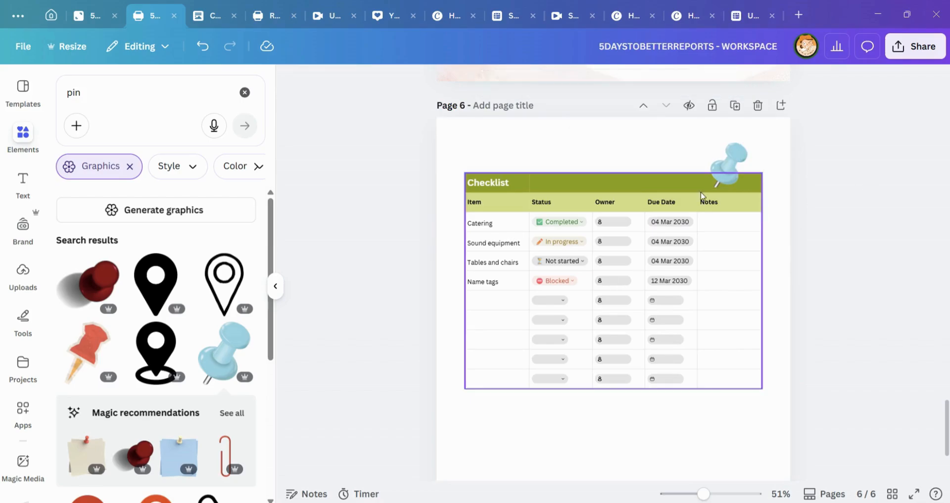
{"action": "left_click", "coordinate": [739, 140]}
{"action": "left_click", "coordinate": [728, 177]}
{"action": "left_click", "coordinate": [784, 118]}
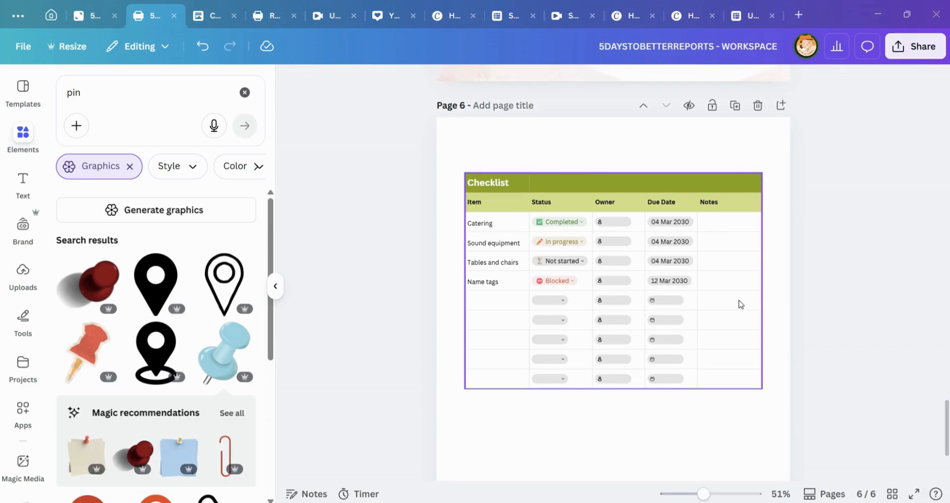
Step: Look back through the report pages from the Checklist and radar chart to the line chart and the page 3 data table
{"action": "scroll", "coordinate": [738, 300], "scroll_direction": "up", "scroll_amount": 10}
{"action": "scroll", "coordinate": [663, 279], "scroll_direction": "up", "scroll_amount": 5}
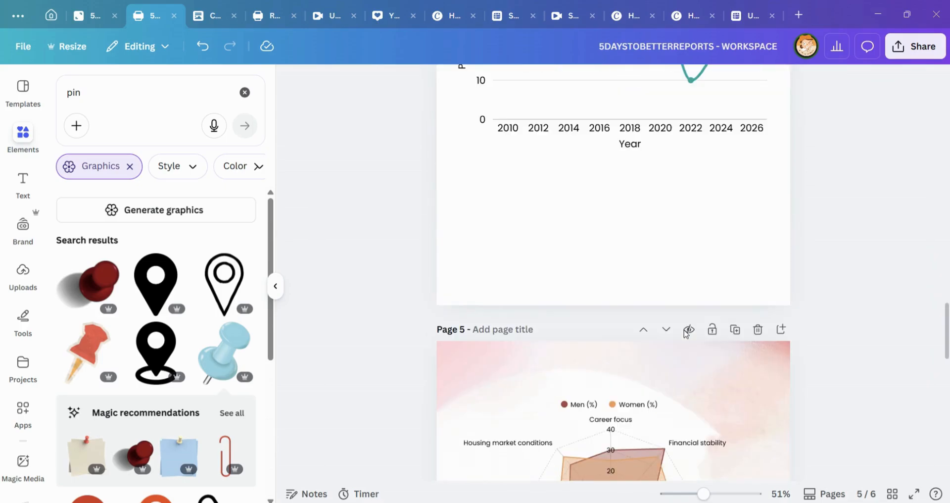
{"action": "scroll", "coordinate": [654, 262], "scroll_direction": "up", "scroll_amount": 3}
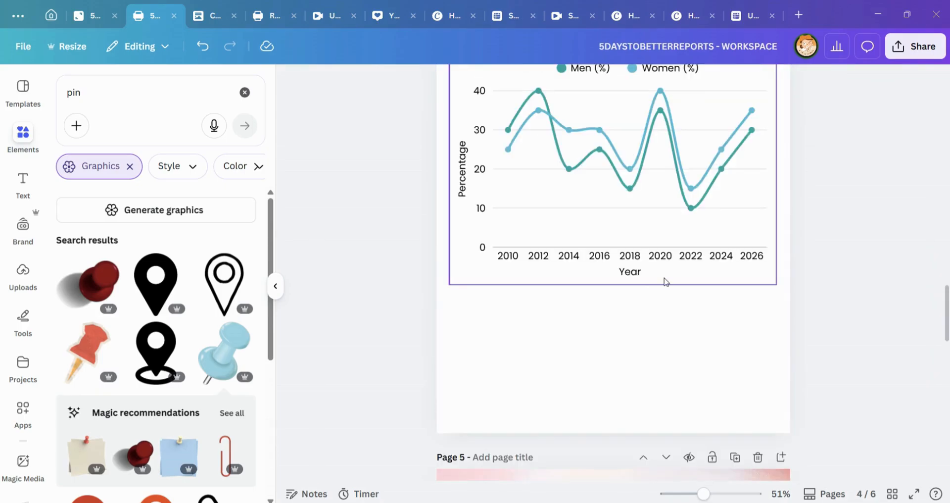
{"action": "scroll", "coordinate": [705, 349], "scroll_direction": "down", "scroll_amount": 2}
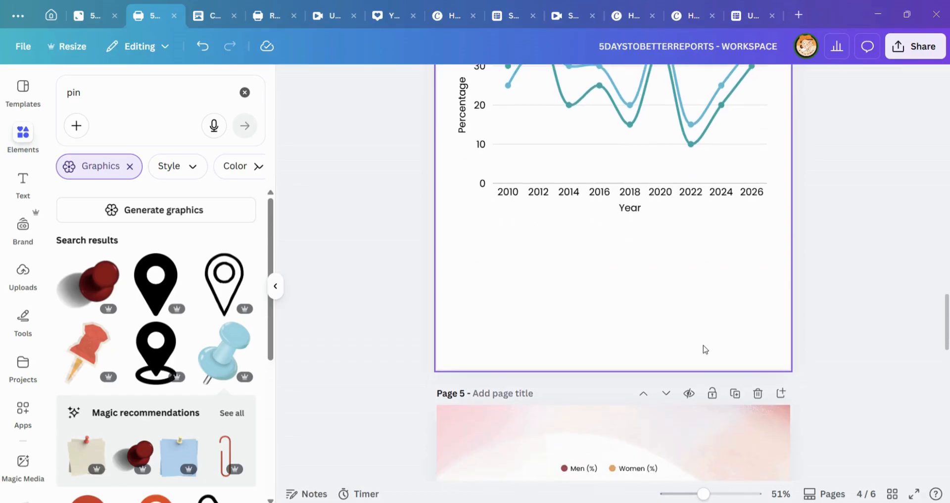
{"action": "scroll", "coordinate": [702, 343], "scroll_direction": "up", "scroll_amount": 2}
{"action": "scroll", "coordinate": [678, 297], "scroll_direction": "up", "scroll_amount": 4}
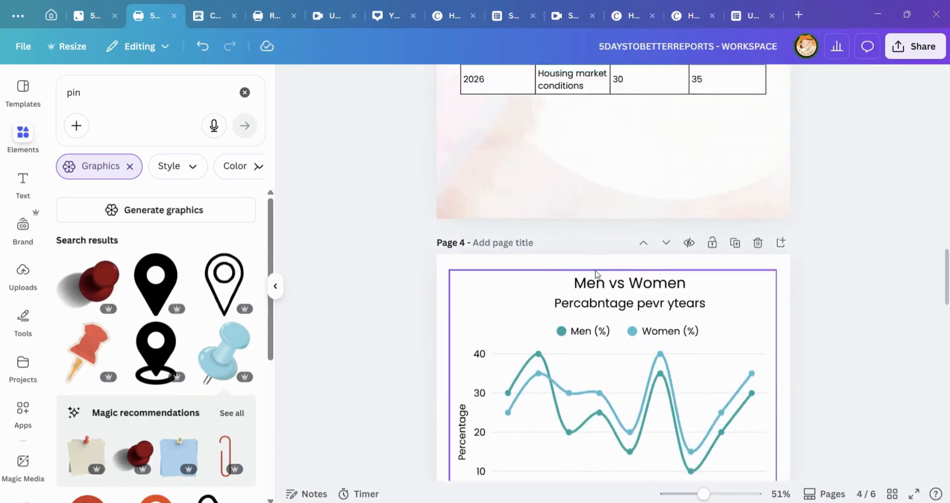
{"action": "scroll", "coordinate": [771, 298], "scroll_direction": "up", "scroll_amount": 3}
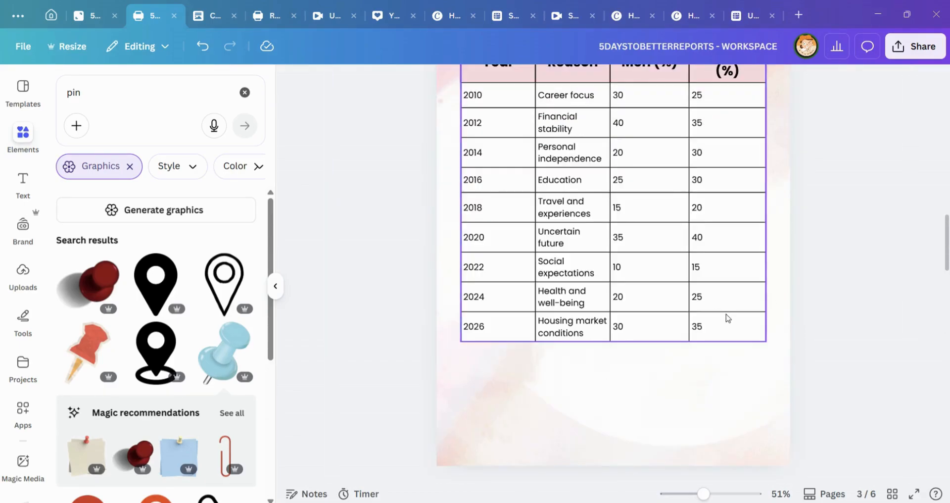
{"action": "scroll", "coordinate": [727, 317], "scroll_direction": "up", "scroll_amount": 6}
Step: Switch to the "Report - 5 Days to Better Reports" design and view the marriage trends bar chart on page 7
{"action": "left_click", "coordinate": [263, 11]}
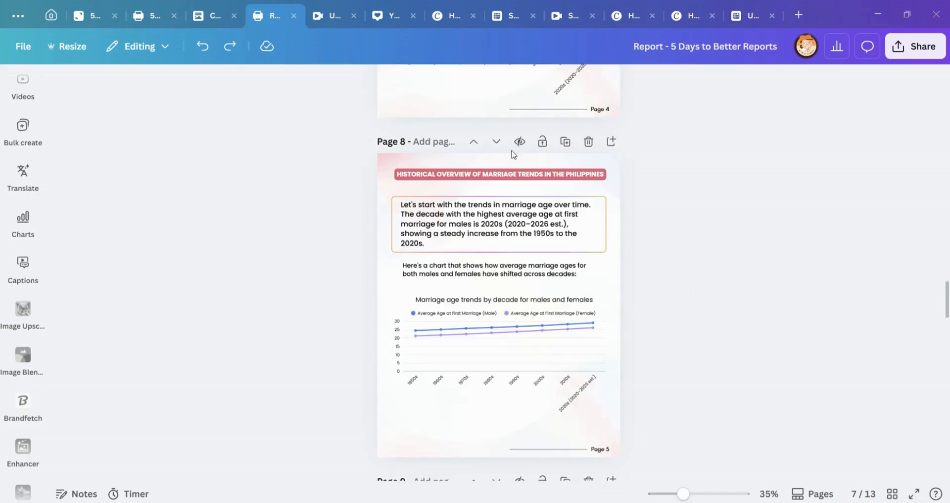
{"action": "left_click", "coordinate": [644, 470]}
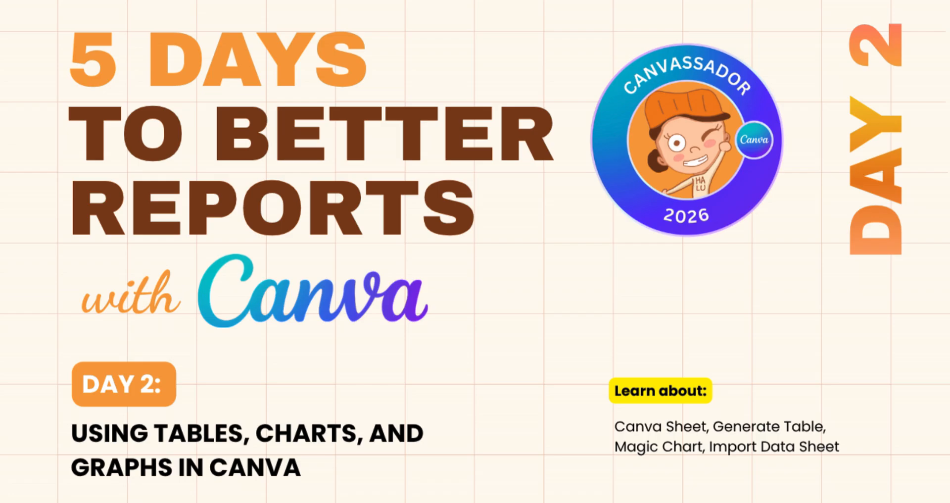